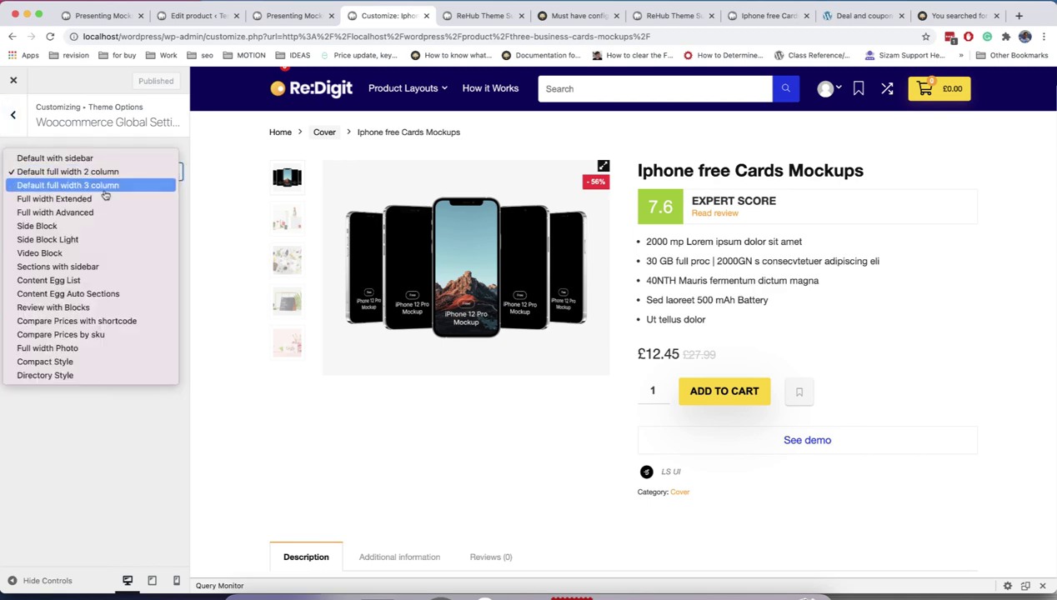
# - Set the global WooCommerce product layout to Default full width 3 column
pyautogui.click(109, 185)
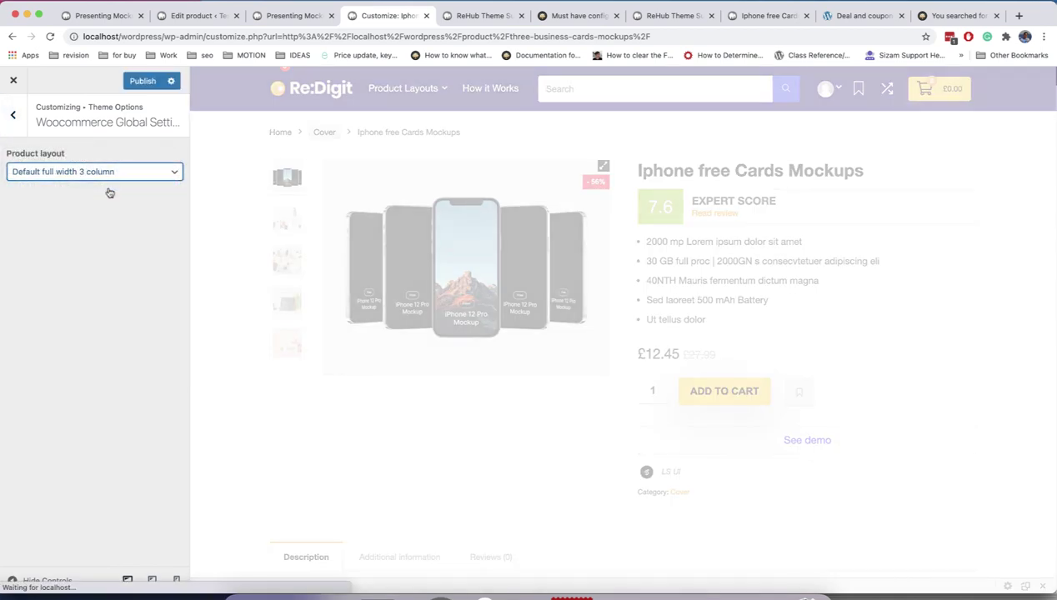
pyautogui.click(127, 179)
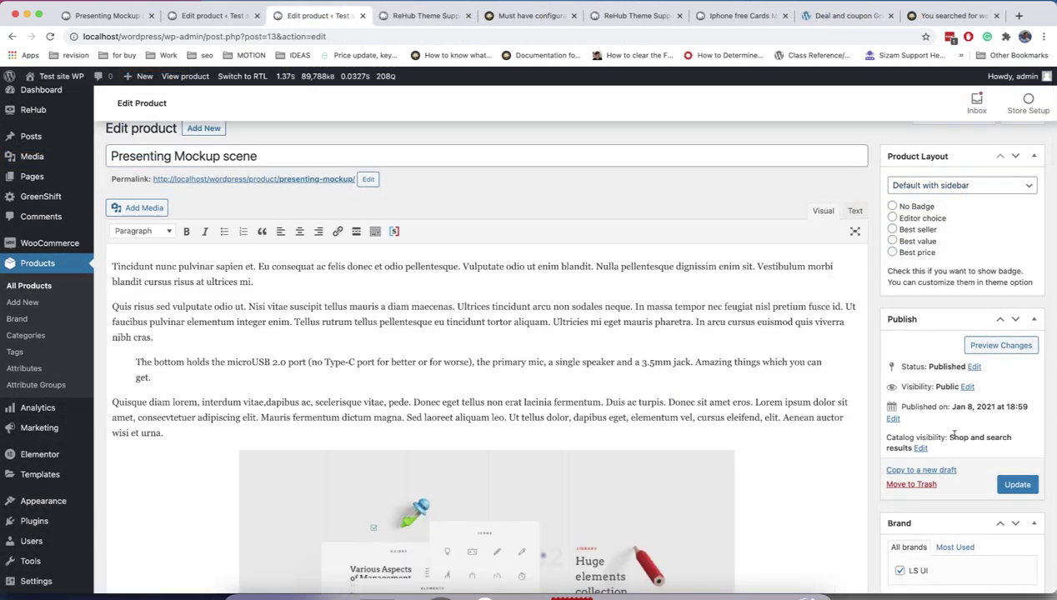
# - Save the Presenting Mockup scene product with the Default with sidebar layout and open its public page in a new tab
pyautogui.click(1006, 483)
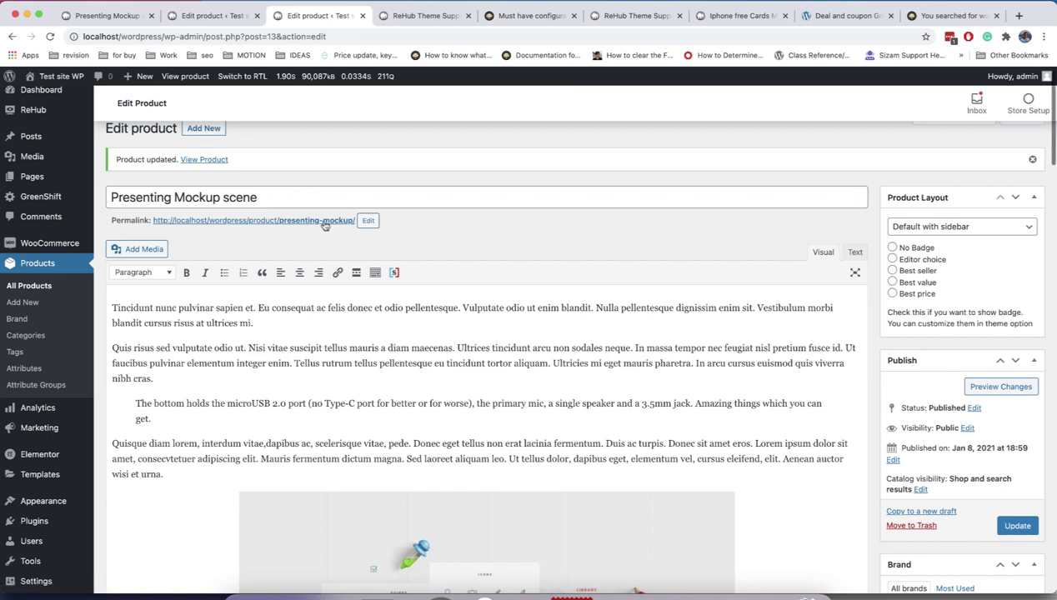
pyautogui.rightClick(333, 225)
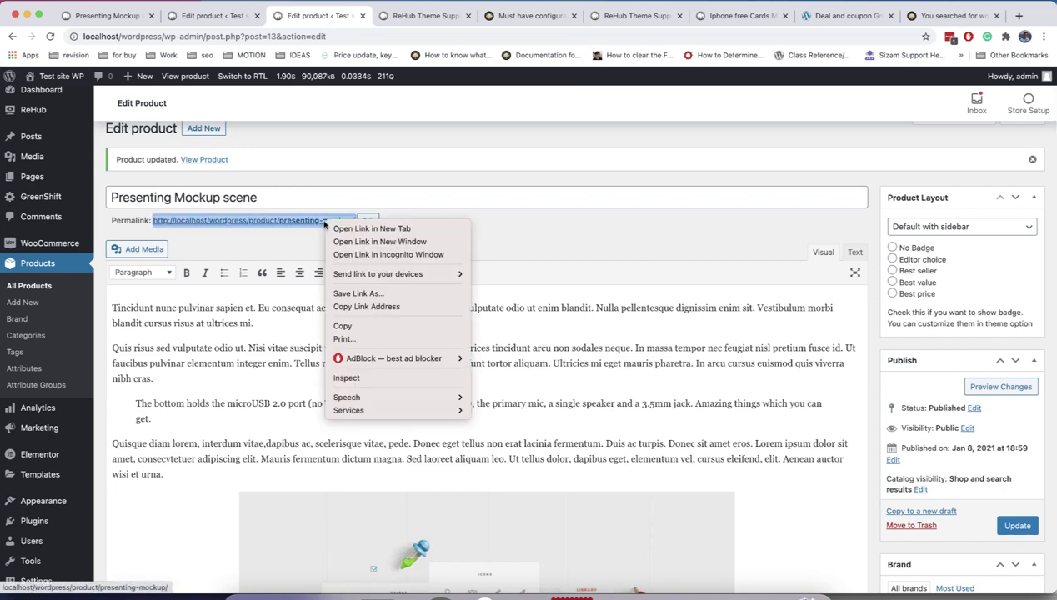
pyautogui.click(367, 229)
pyautogui.click(383, 16)
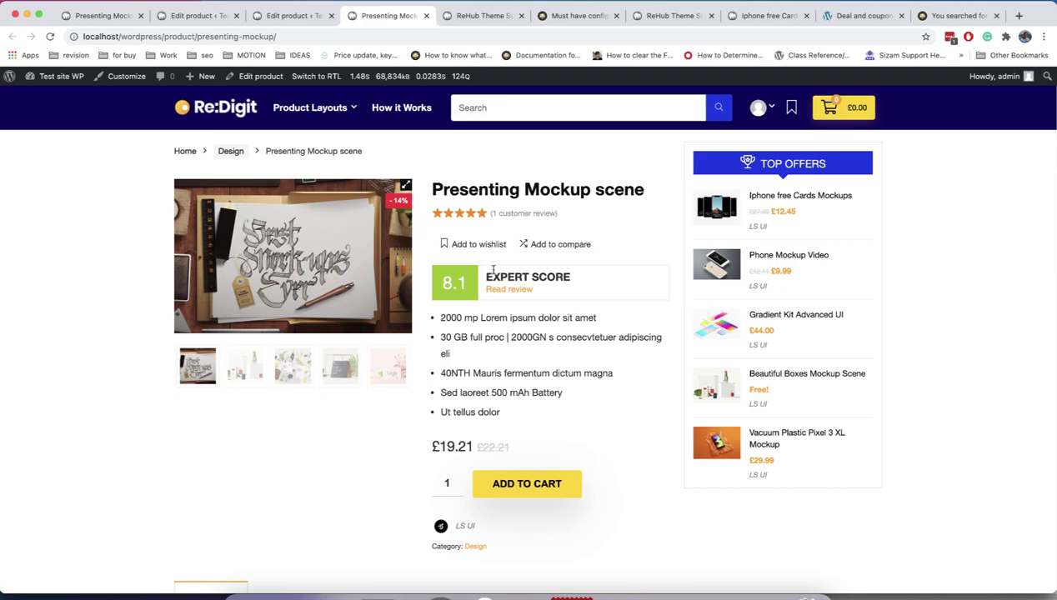
# - Examine the Presenting Mockup scene product's editor review, gallery and brand fields alongside its public page
pyautogui.click(272, 17)
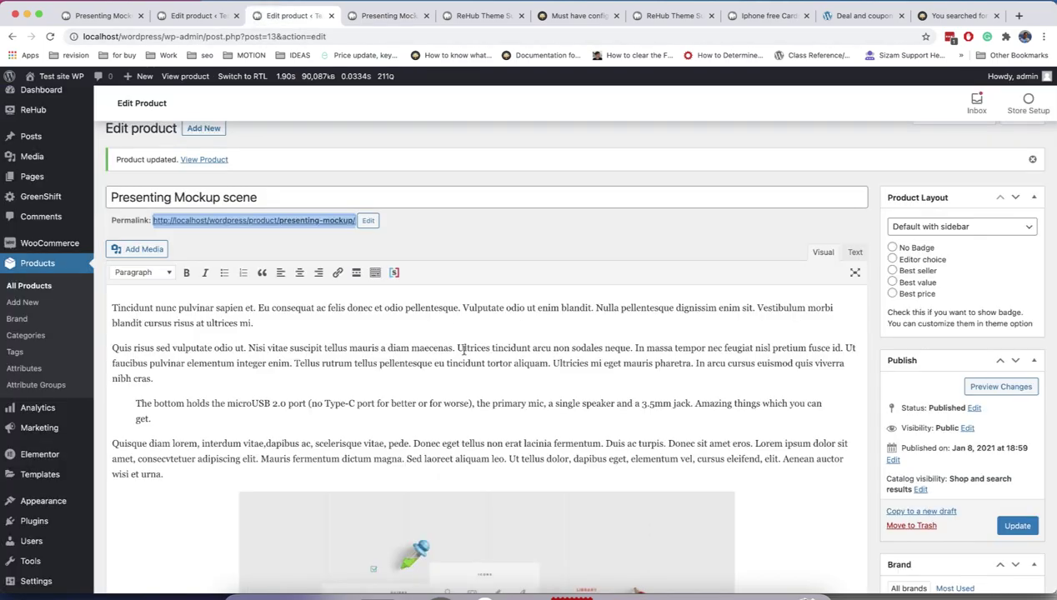
pyautogui.scroll(-20, 463, 351)
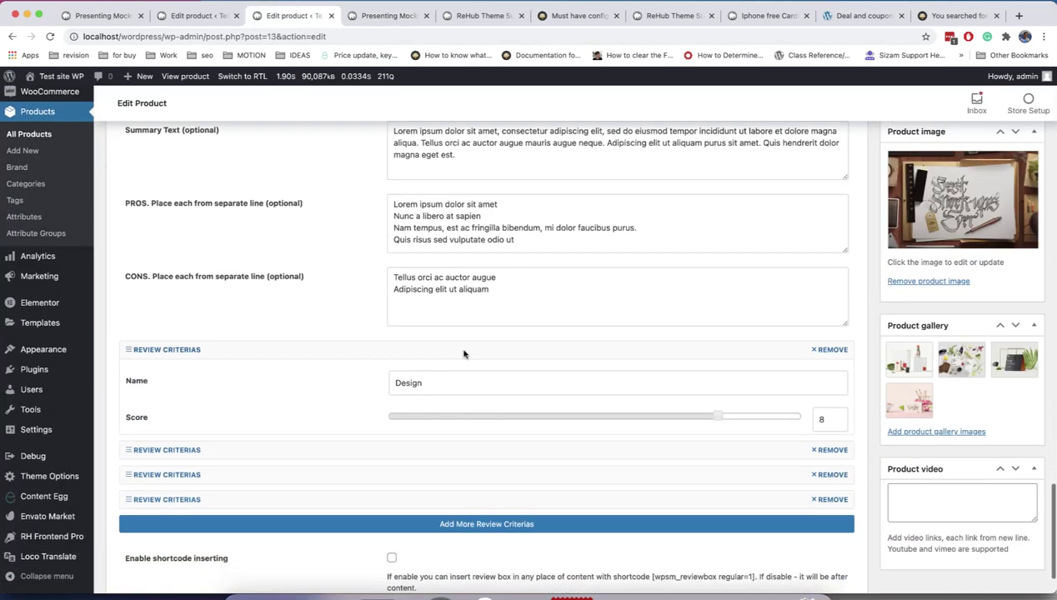
pyautogui.scroll(8, 464, 354)
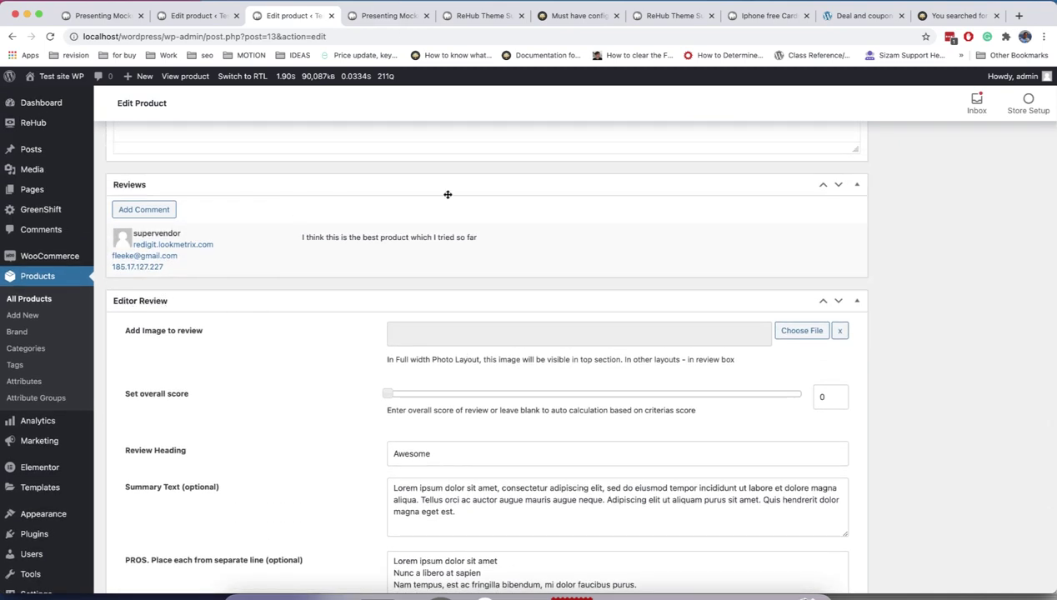
pyautogui.scroll(4, 448, 194)
pyautogui.click(380, 16)
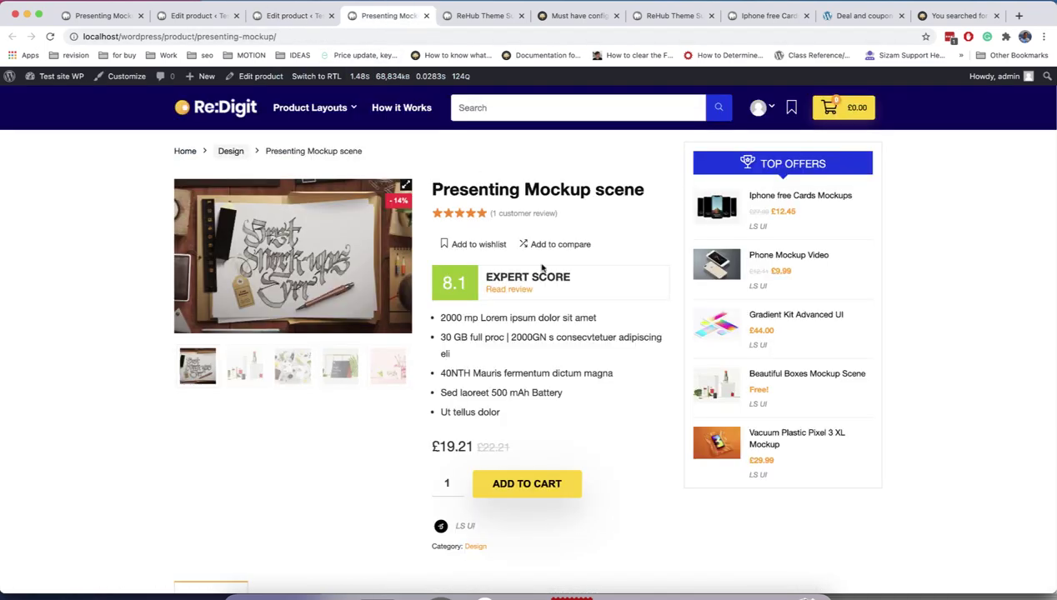
pyautogui.scroll(-3, 542, 271)
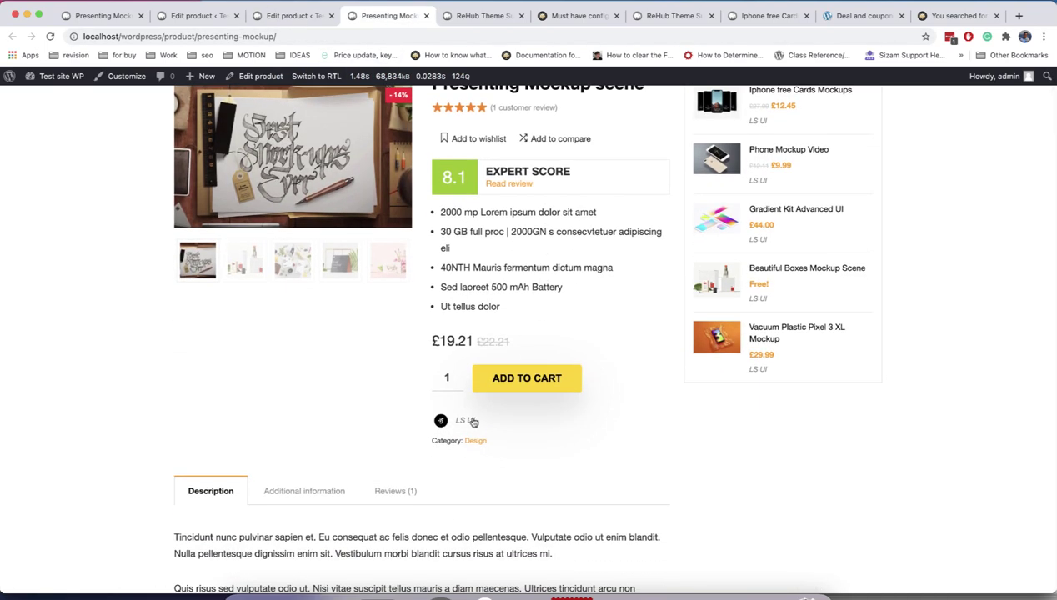
pyautogui.click(294, 15)
pyautogui.scroll(10, 853, 266)
pyautogui.scroll(5, 853, 266)
pyautogui.scroll(-10, 846, 263)
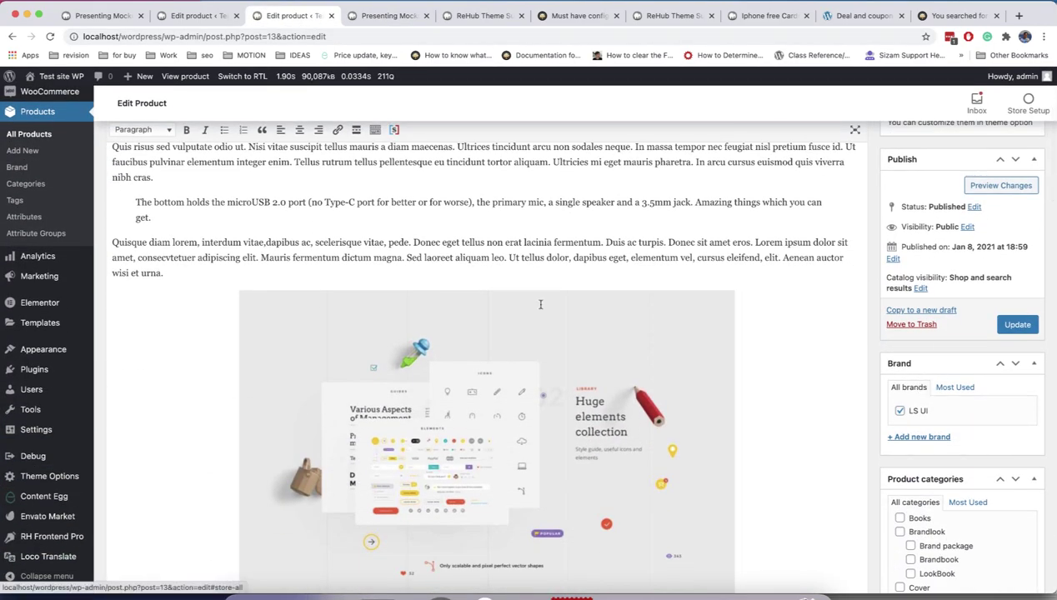
pyautogui.scroll(3, 415, 200)
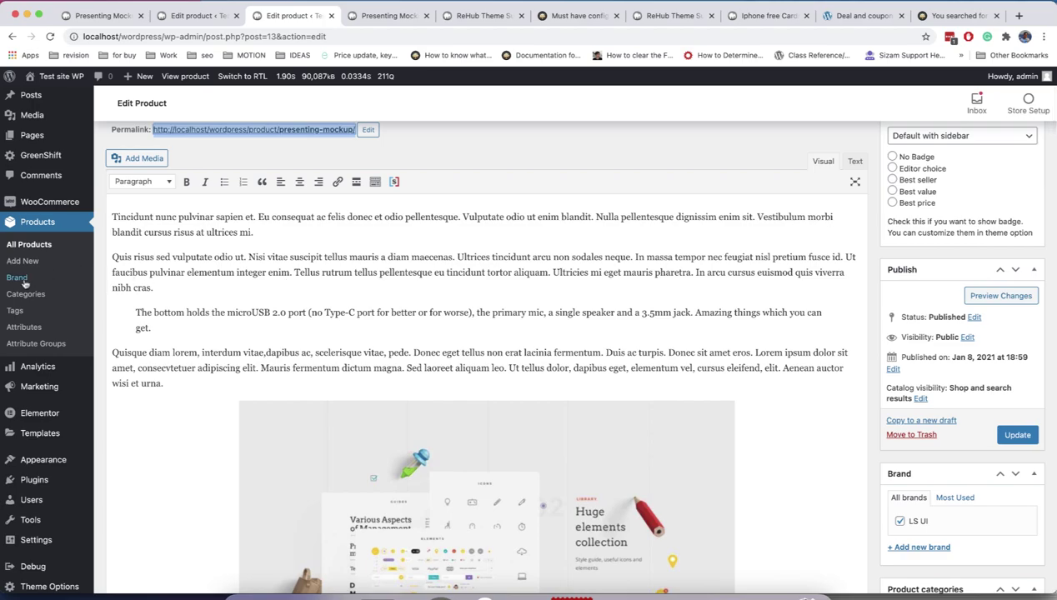
# - Customize the product page by adding the ReHub: Deal of day widget to the Woocommerce product sidebar
pyautogui.click(405, 16)
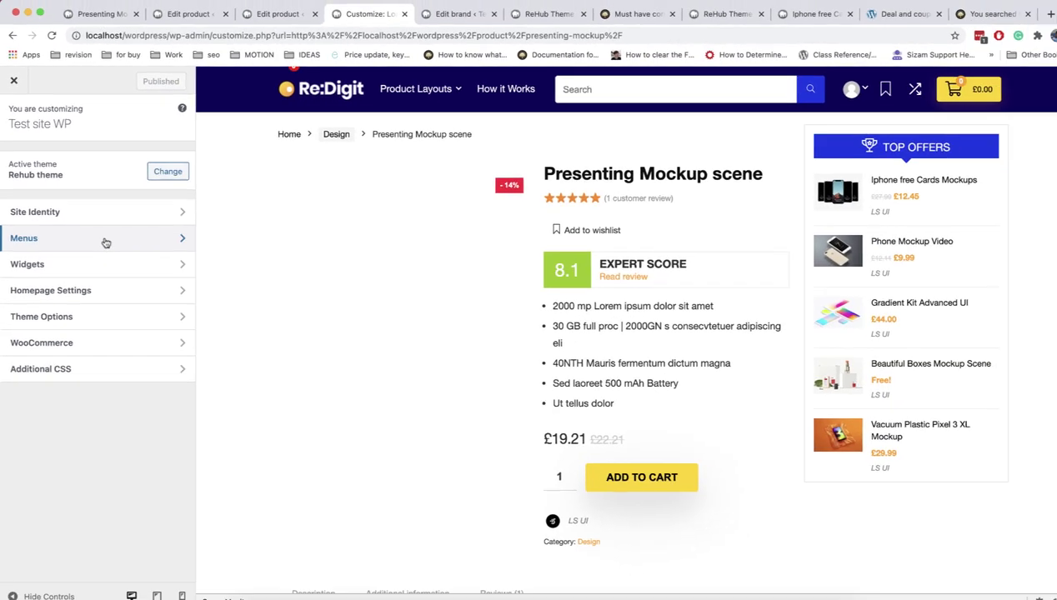
pyautogui.click(97, 259)
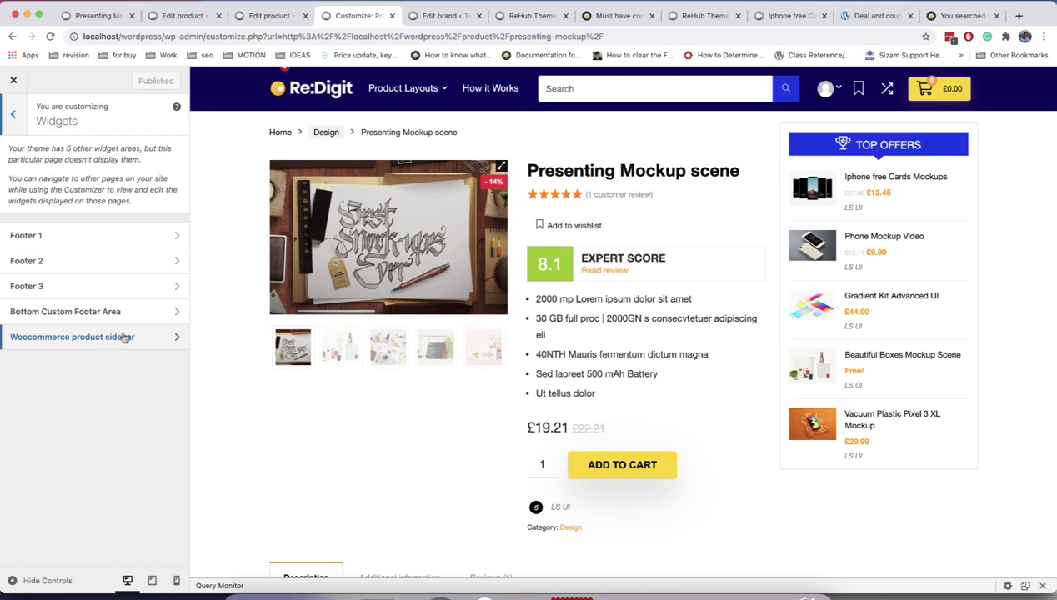
pyautogui.click(154, 338)
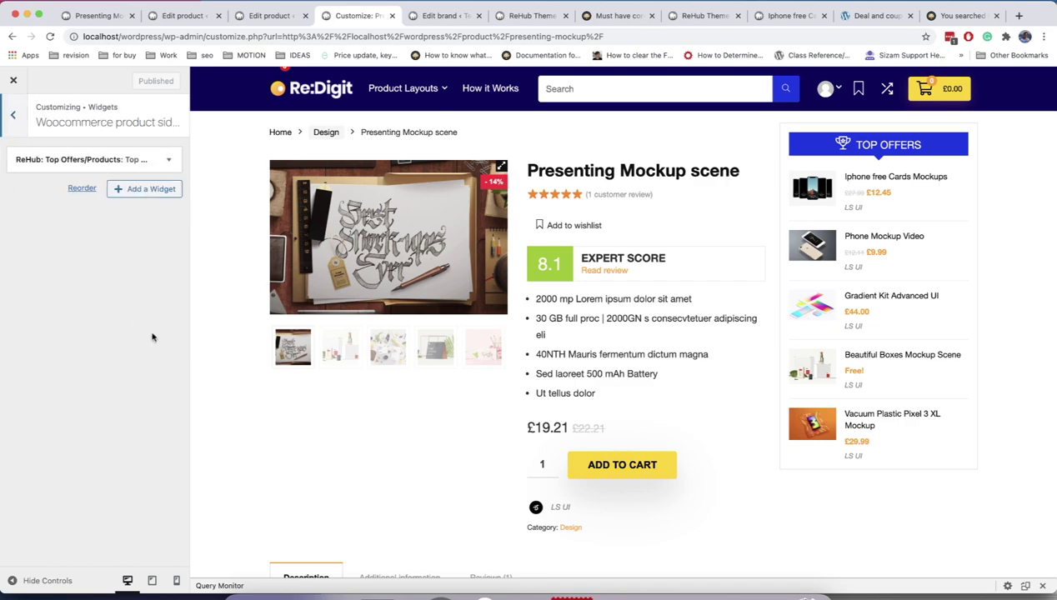
pyautogui.click(129, 190)
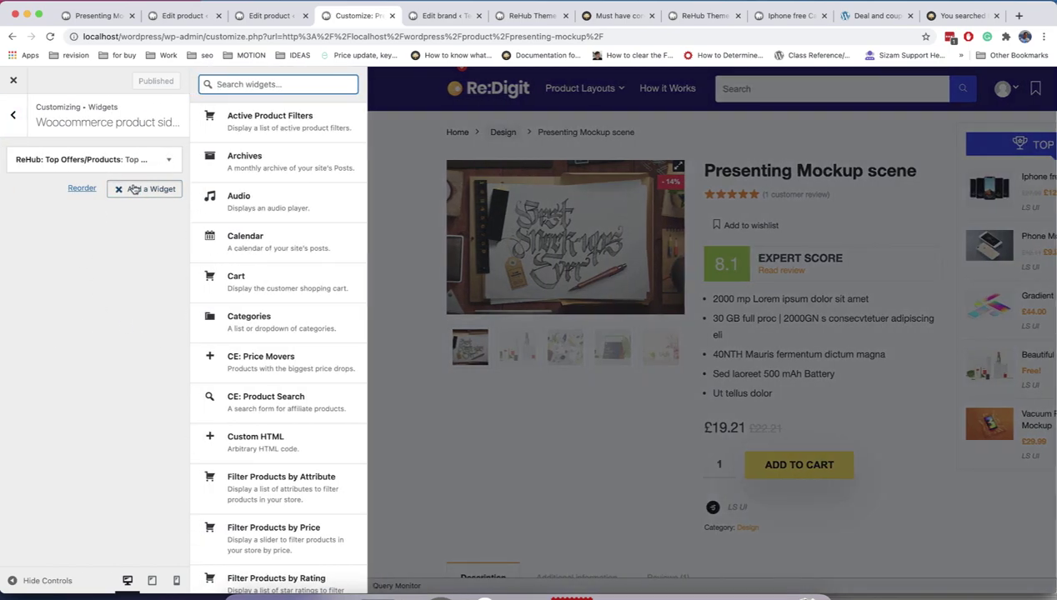
pyautogui.scroll(-7, 286, 275)
pyautogui.scroll(-10, 286, 275)
pyautogui.scroll(1, 300, 387)
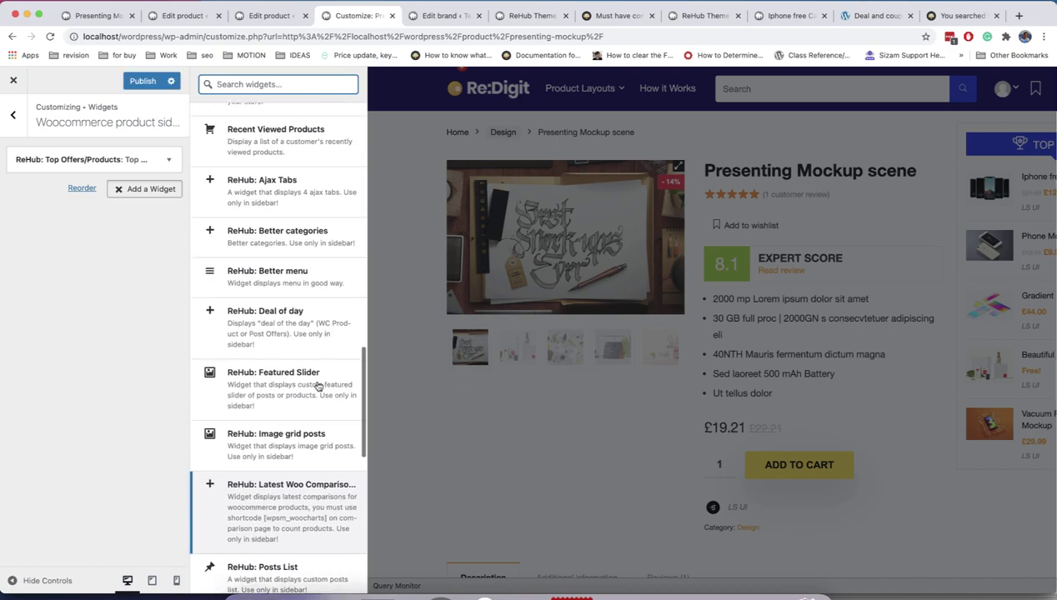
pyautogui.click(258, 247)
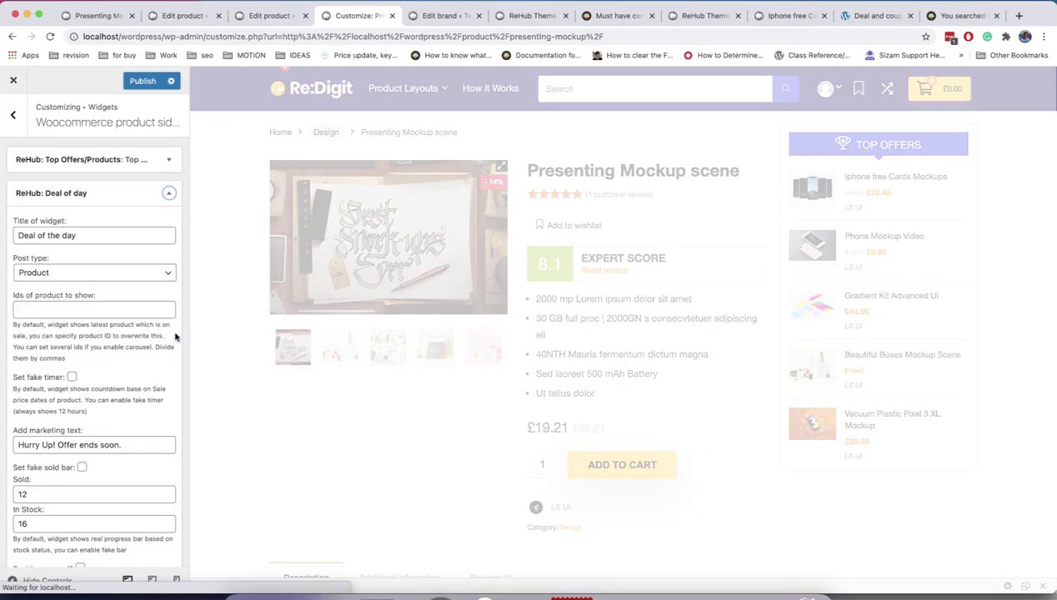
# - Enable the fake sold bar in the Deal of day widget and try its auto rotation option
pyautogui.scroll(-1, 792, 332)
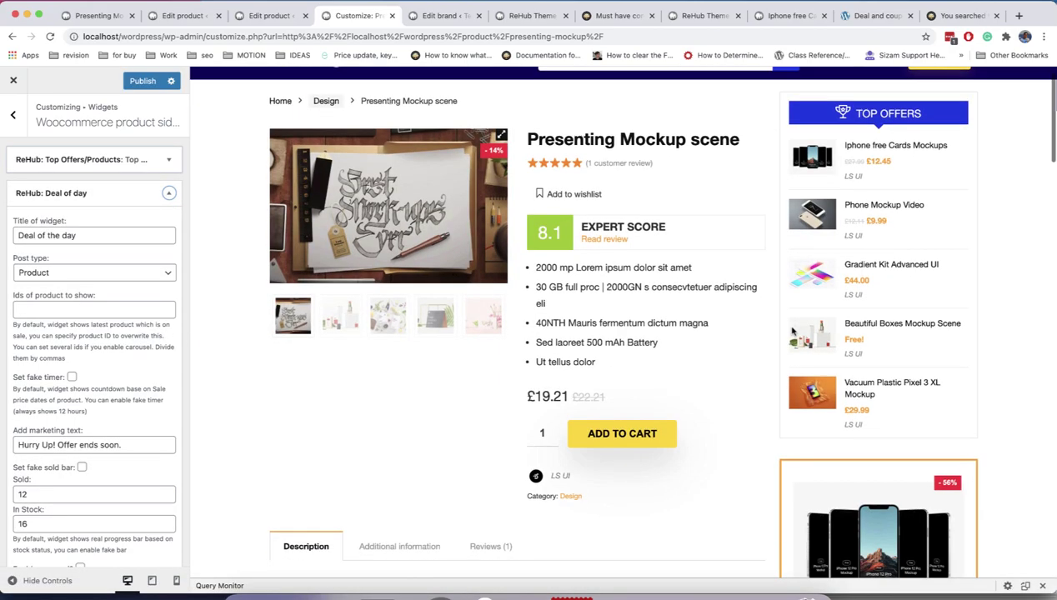
pyautogui.scroll(-5, 792, 332)
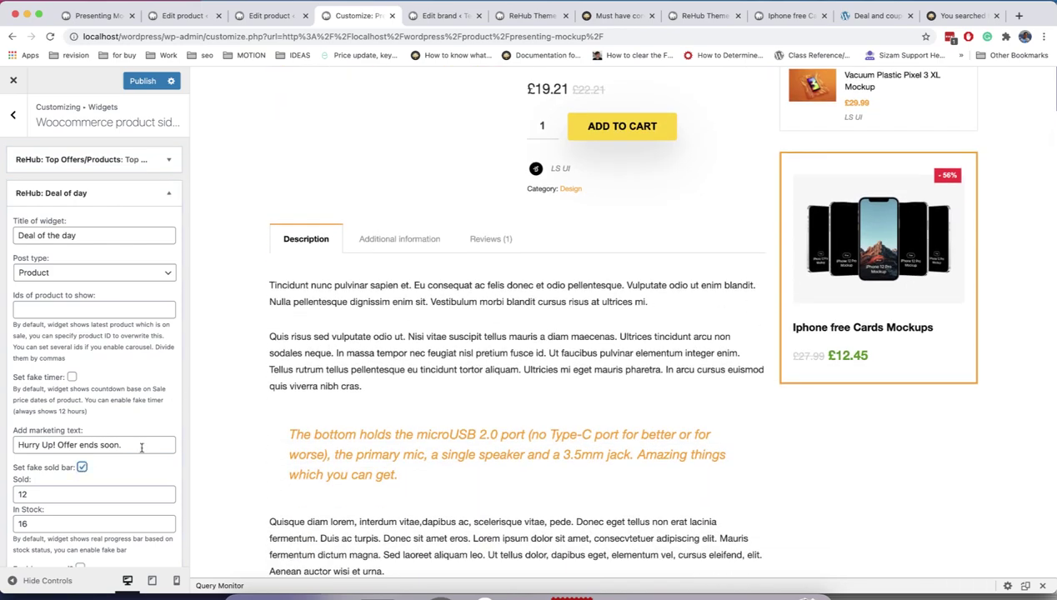
pyautogui.scroll(-4, 83, 469)
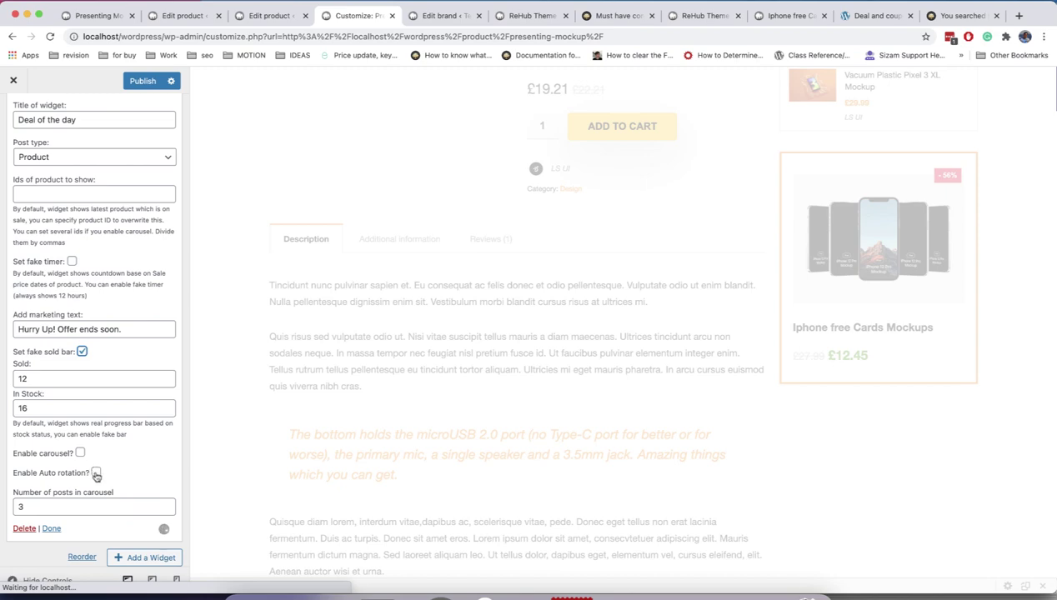
pyautogui.click(96, 473)
pyautogui.click(97, 473)
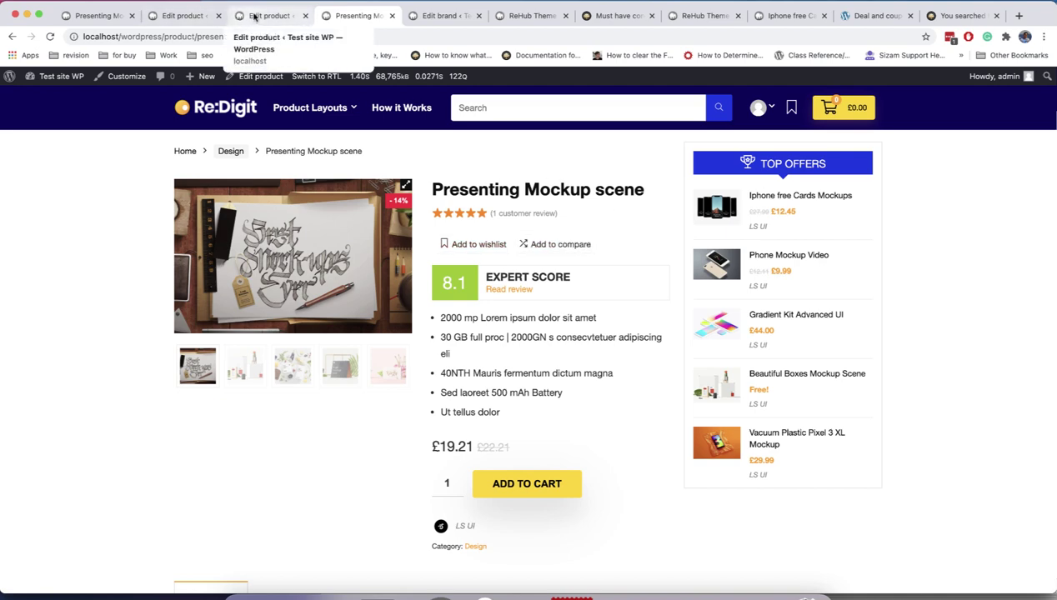
# - Return to the product's edit page and open Theme Options from it in a new tab
pyautogui.click(256, 15)
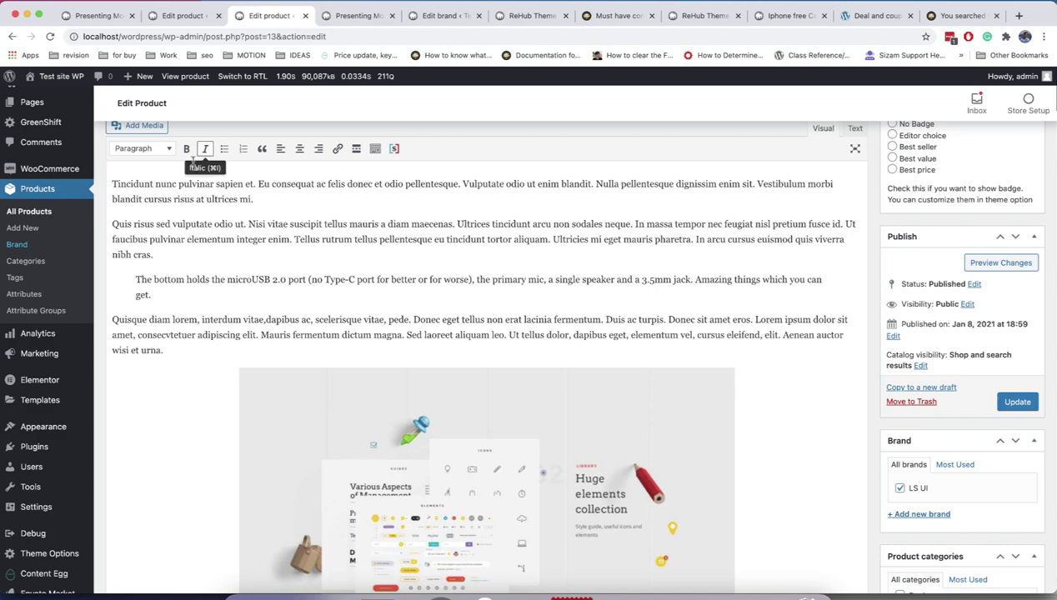
pyautogui.scroll(-5, 69, 331)
pyautogui.moveTo(69, 331)
pyautogui.rightClick(73, 476)
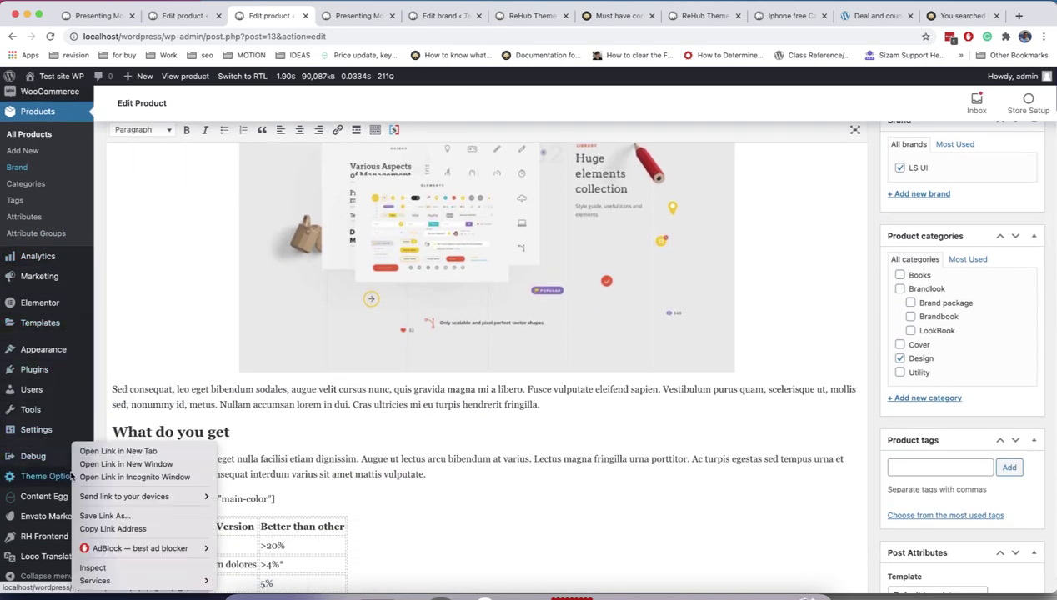
pyautogui.click(90, 452)
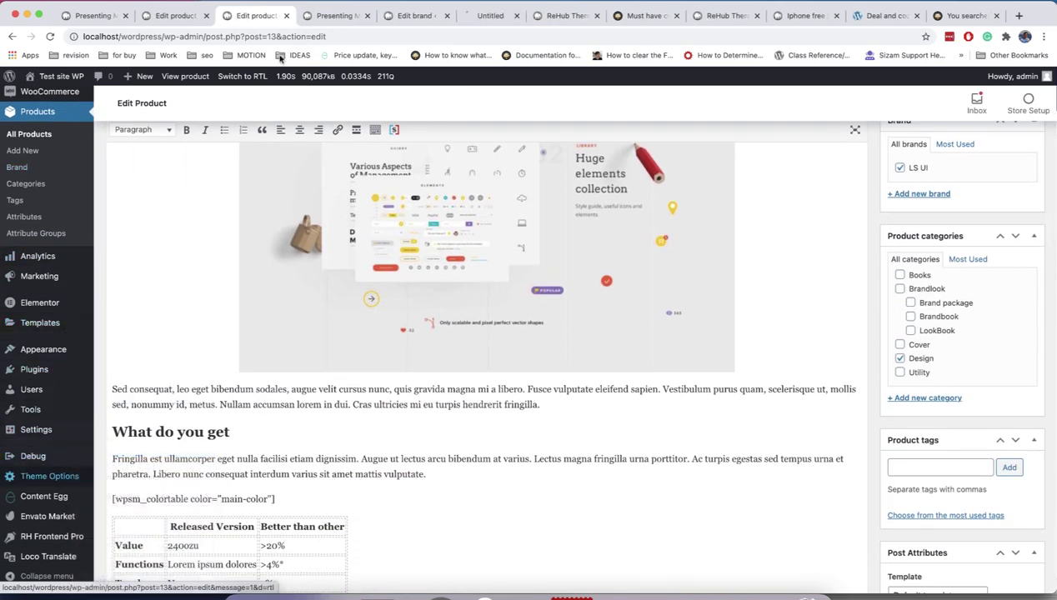
pyautogui.click(474, 15)
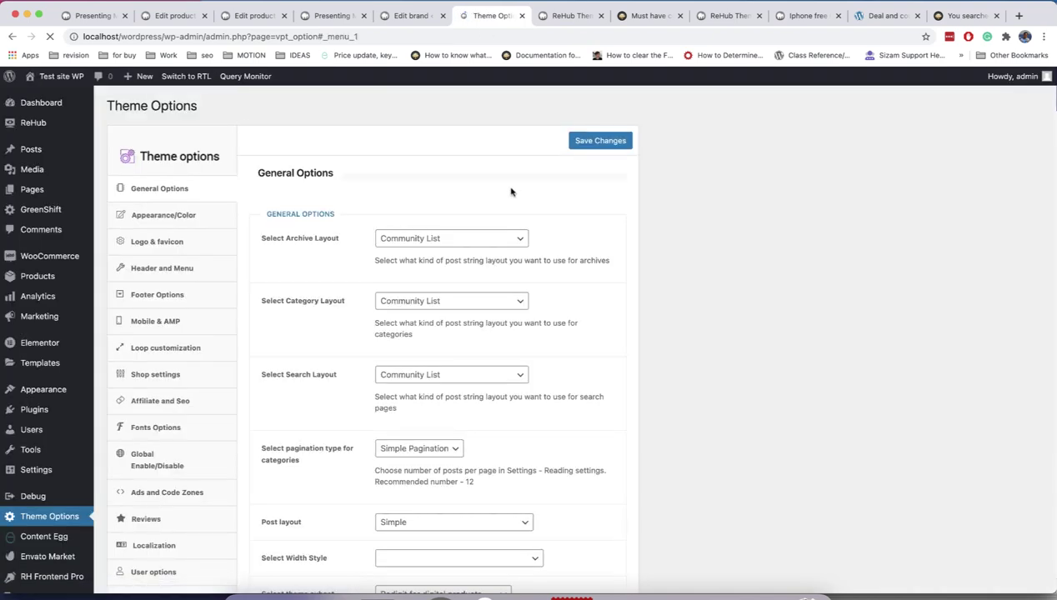
# - Review the theme's Global Enable/Disable options through to the wishlist settings
pyautogui.scroll(-2, 359, 286)
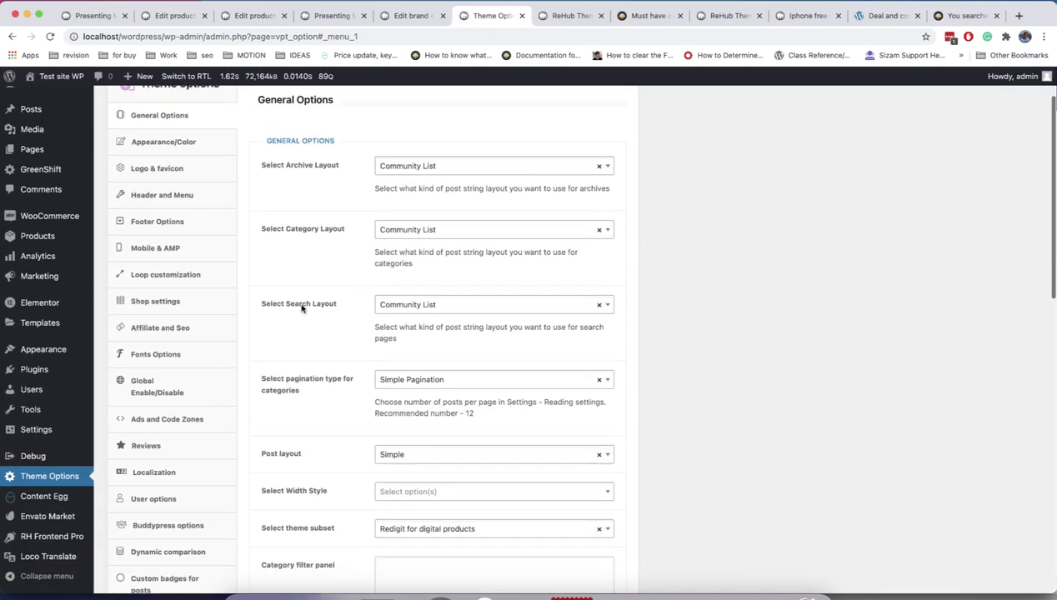
pyautogui.click(188, 384)
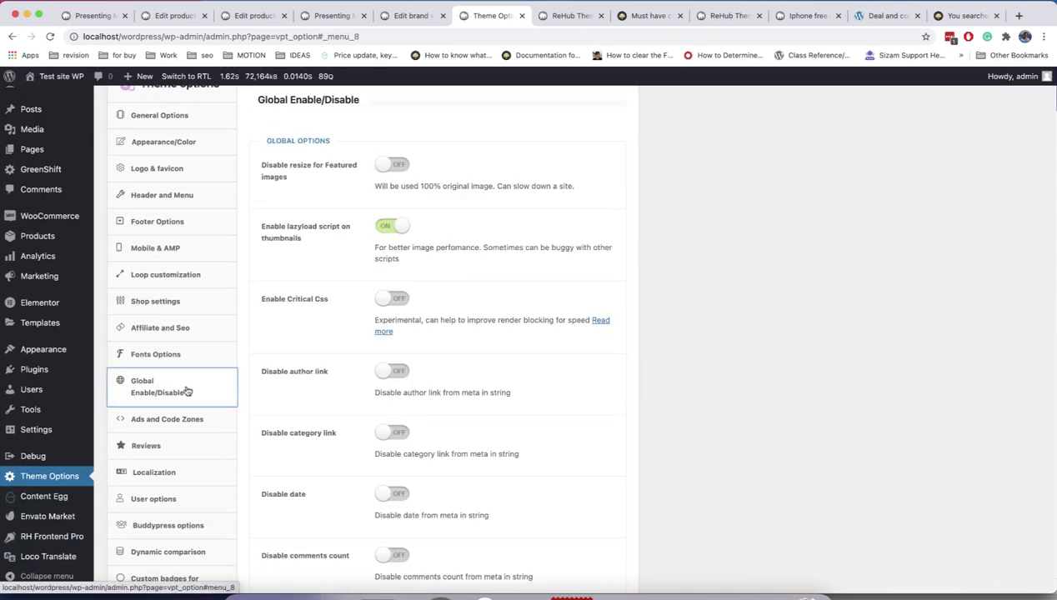
pyautogui.scroll(-1, 463, 290)
pyautogui.scroll(-5, 463, 290)
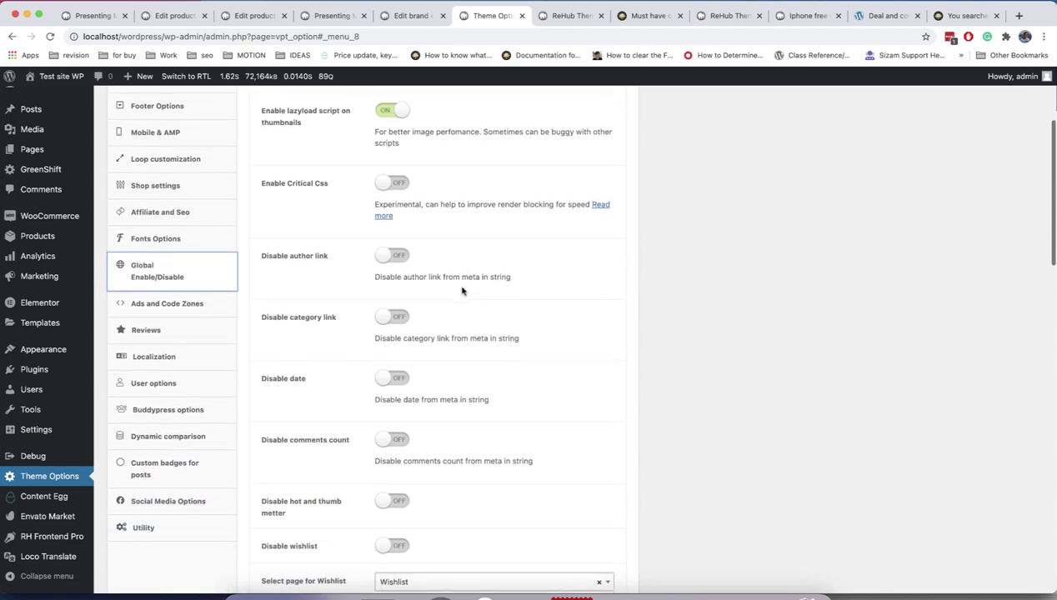
pyautogui.scroll(-4, 463, 290)
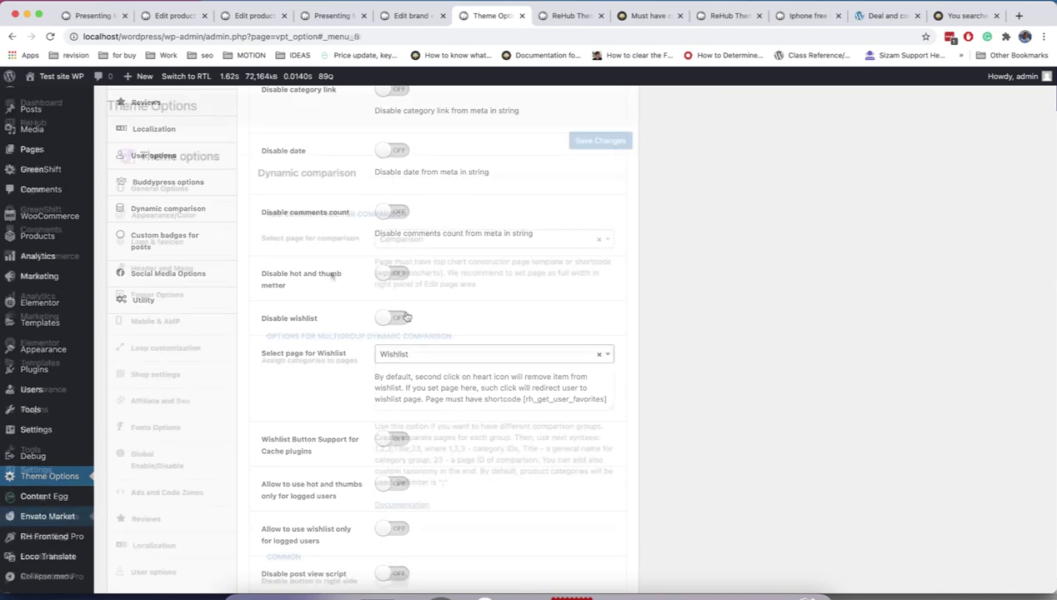
# - Open the ReHub theme's registration page and start the Installation Wizard from it
pyautogui.moveTo(64, 123)
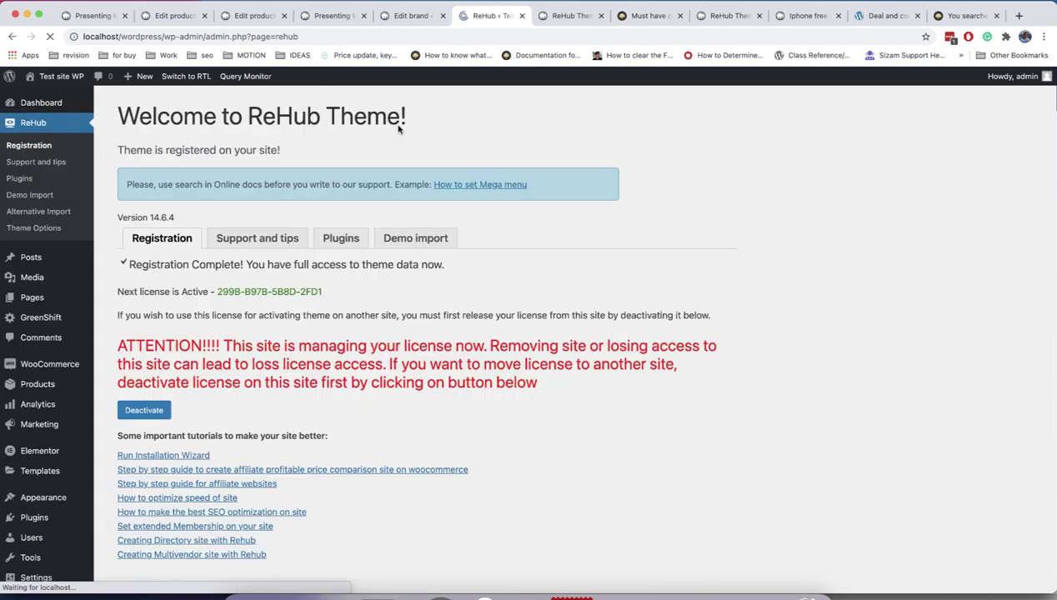
pyautogui.scroll(-4, 399, 129)
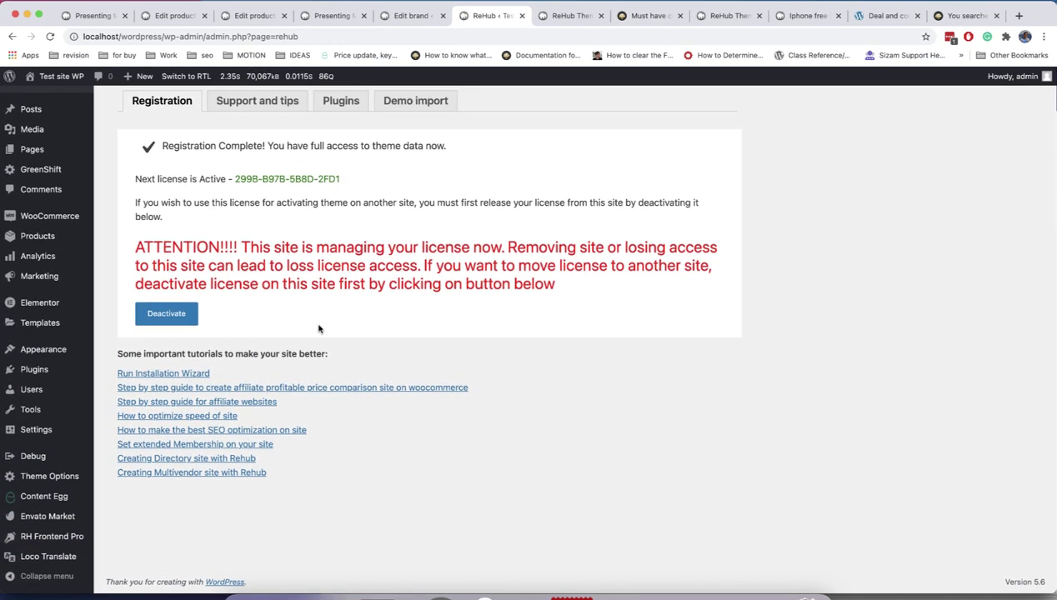
pyautogui.click(201, 375)
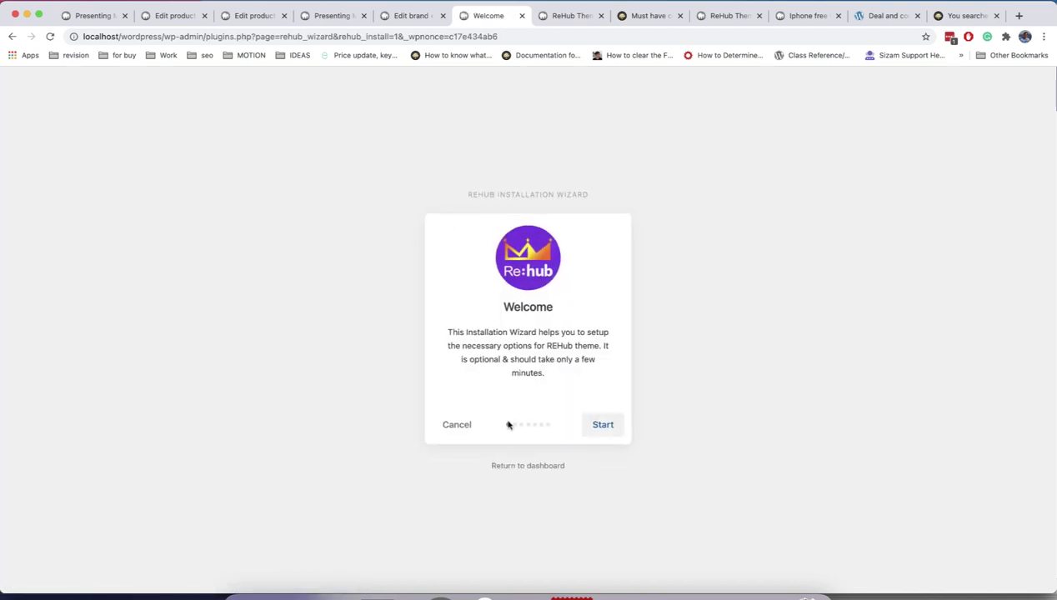
pyautogui.click(590, 426)
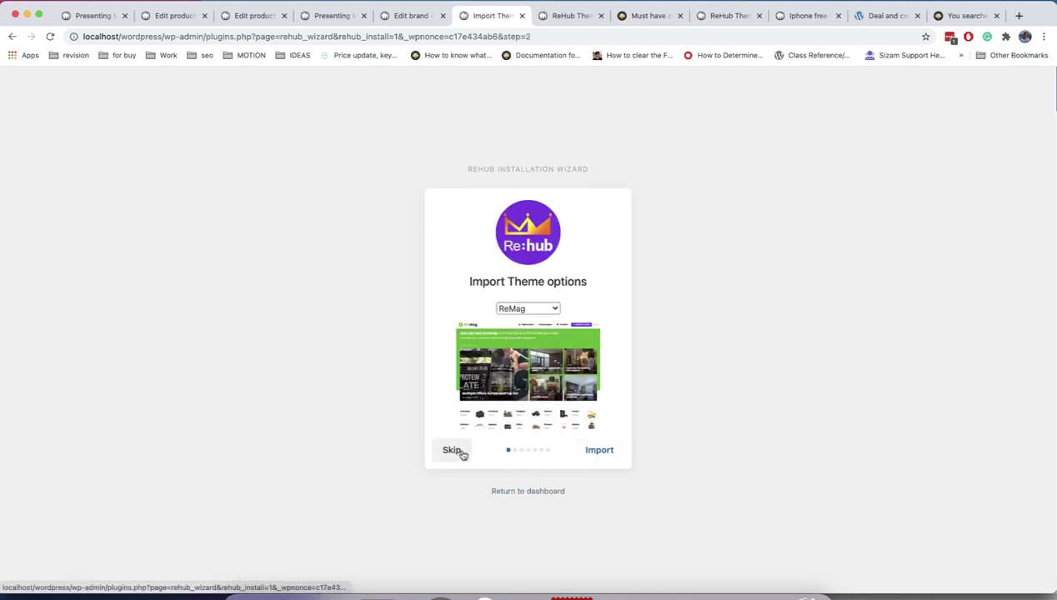
# - Go through the wizard by skipping its theme options import, logo and mobile logo pages
pyautogui.click(452, 450)
pyautogui.click(457, 440)
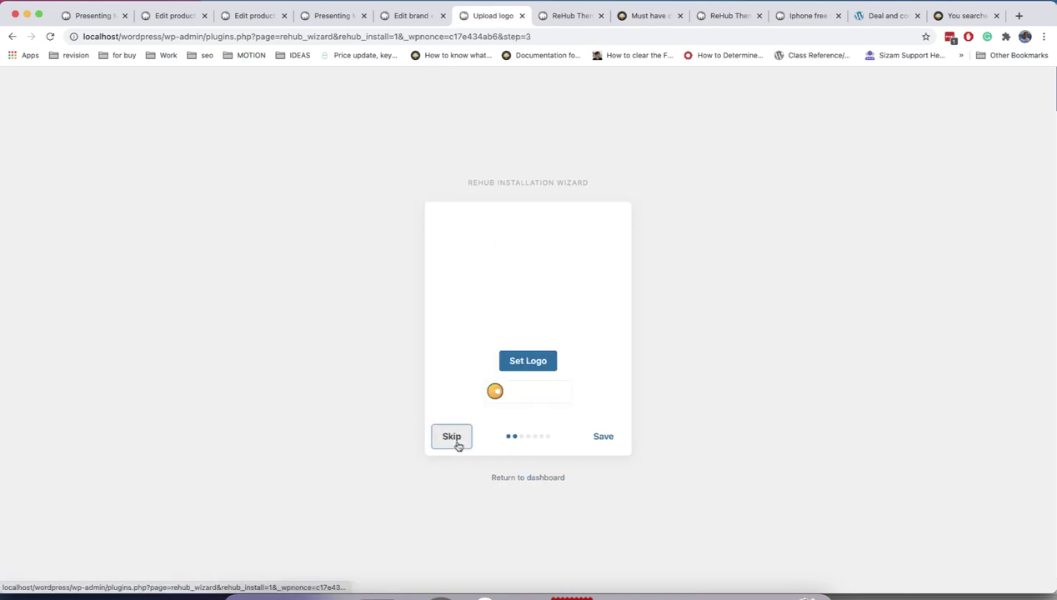
pyautogui.click(458, 493)
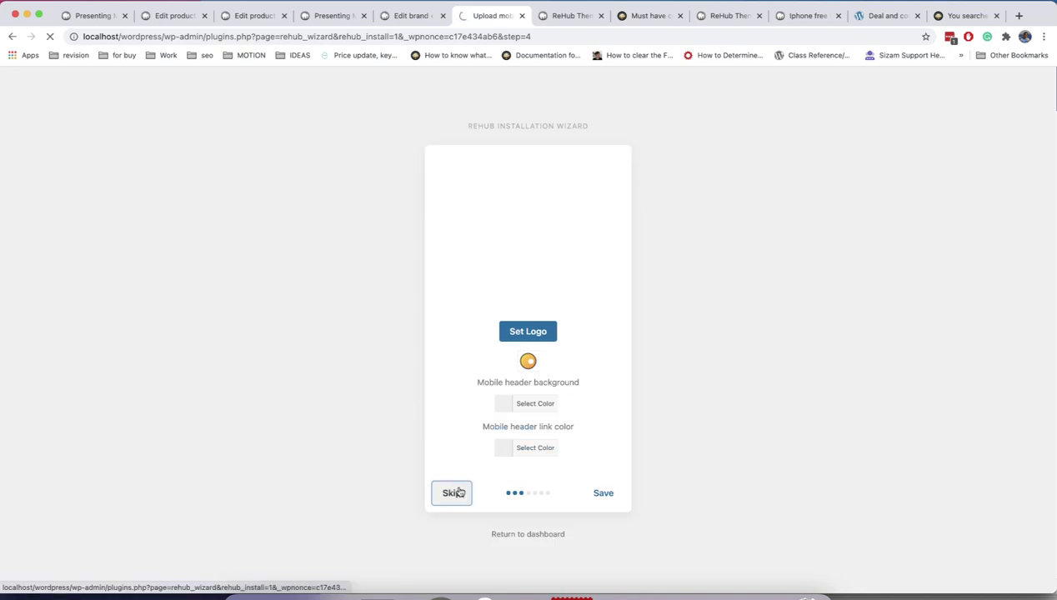
pyautogui.click(456, 458)
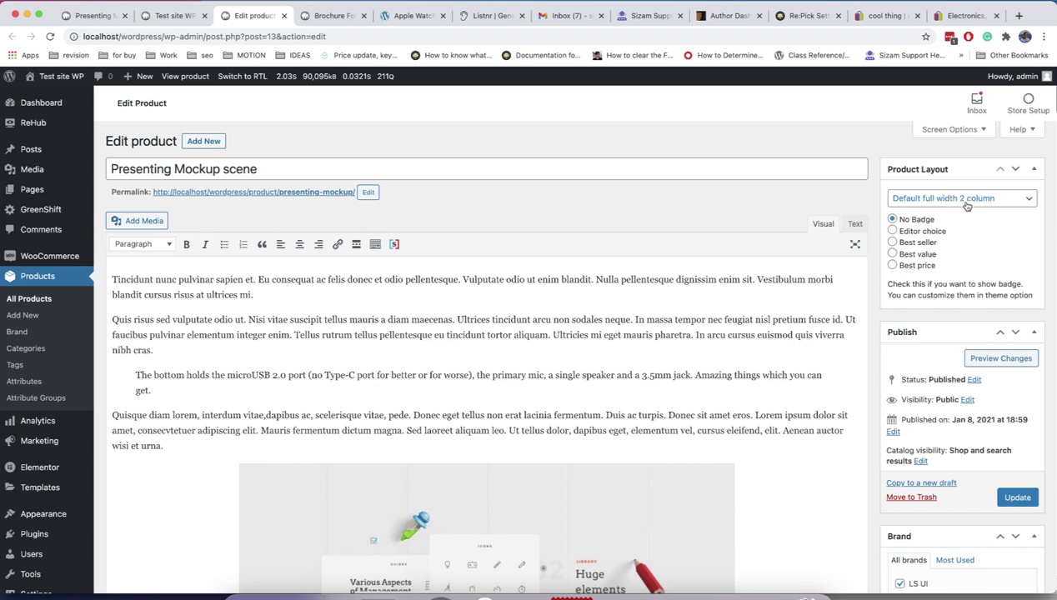
# - Give the Presenting Mockup scene product the Editor choice badge, update it, and check badges on the product and home pages
pyautogui.click(1017, 498)
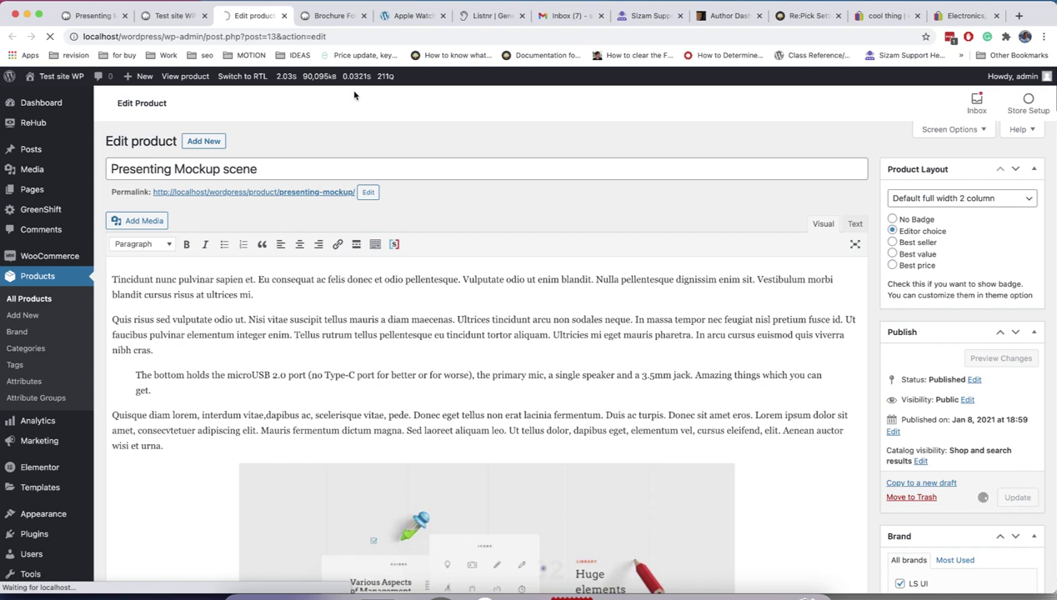
pyautogui.click(340, 121)
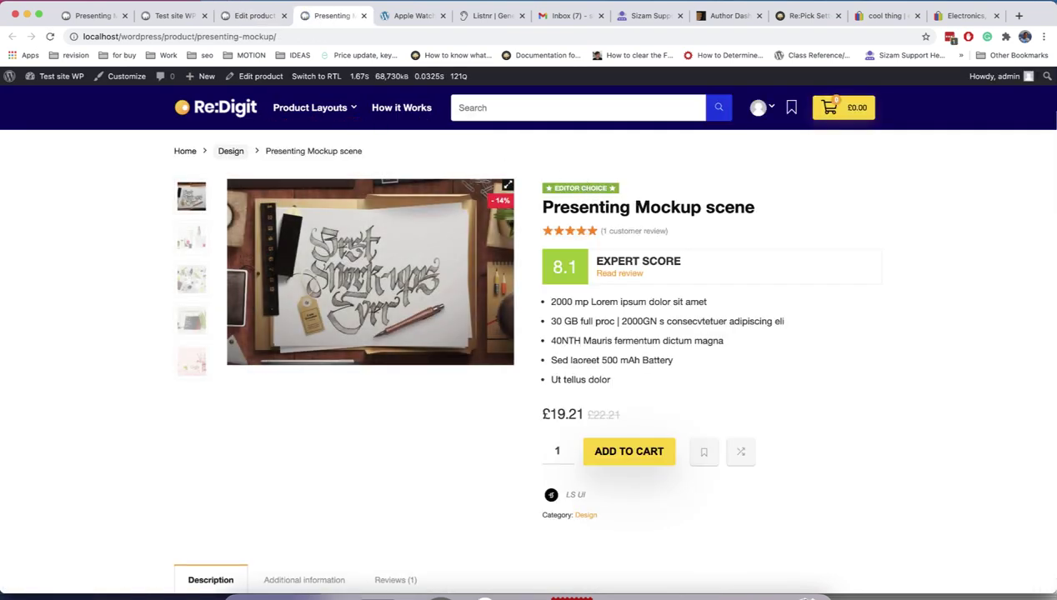
pyautogui.click(166, 13)
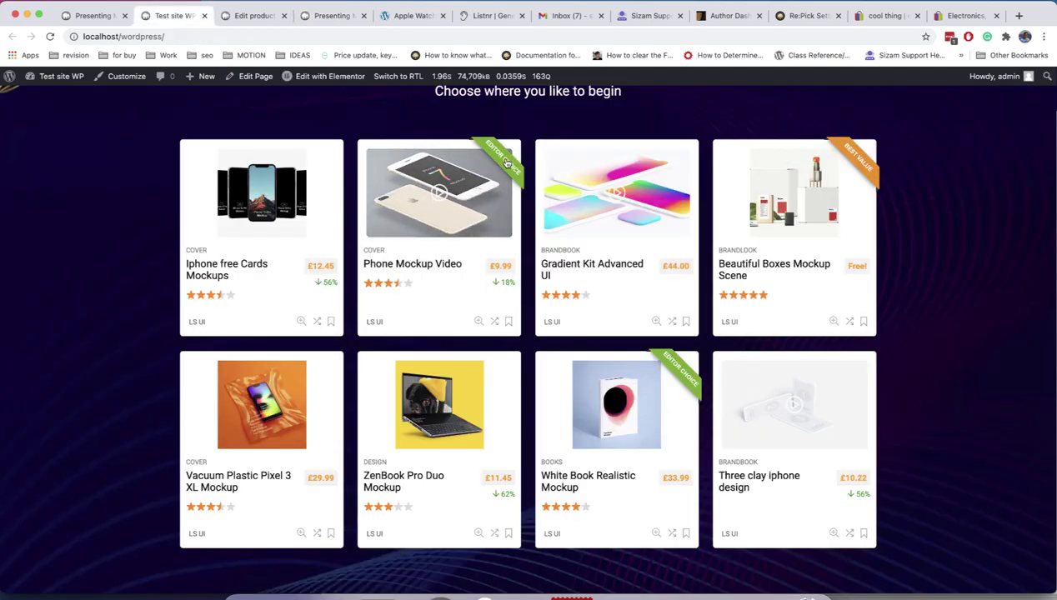
# - Return to the Presenting Mockup scene edit page and open Theme Options in a new tab
pyautogui.click(259, 19)
pyautogui.scroll(-5, 75, 438)
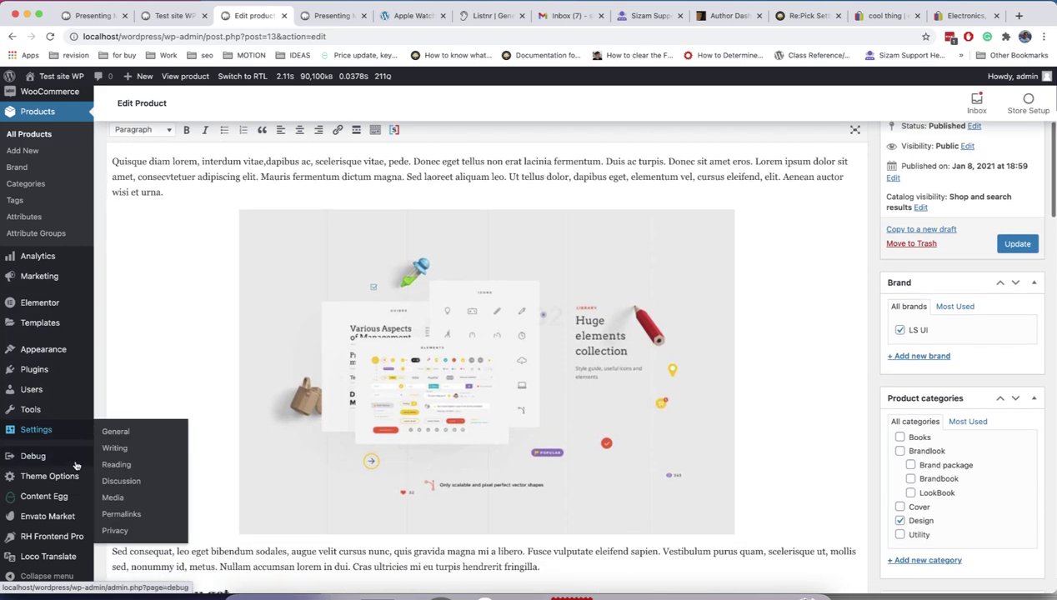
pyautogui.rightClick(64, 448)
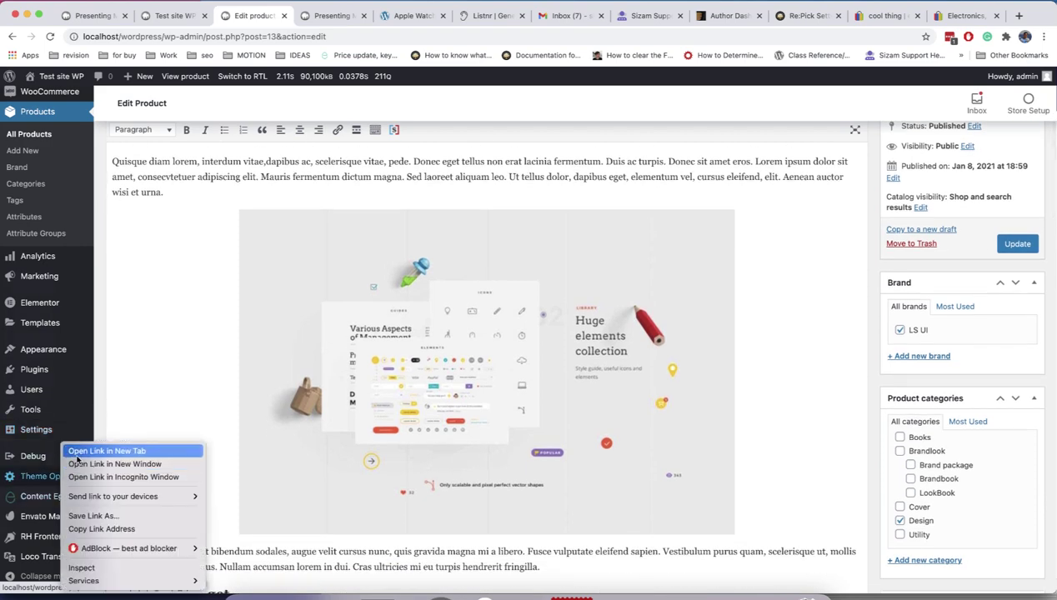
pyautogui.click(80, 455)
pyautogui.click(309, 18)
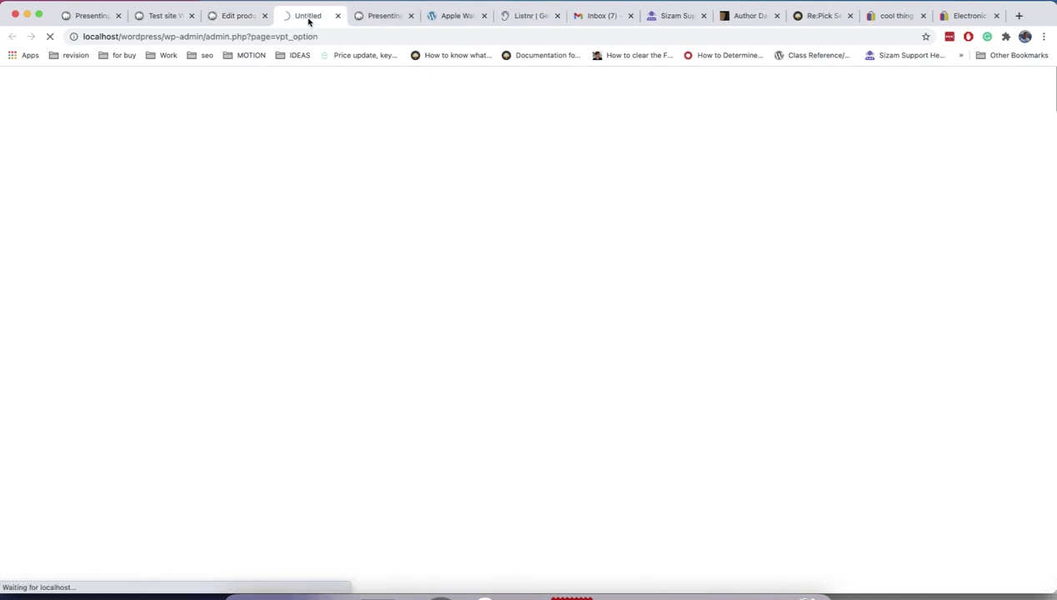
# - Open the Custom badges for posts options and review each badge's label and color settings
pyautogui.scroll(-2, 330, 327)
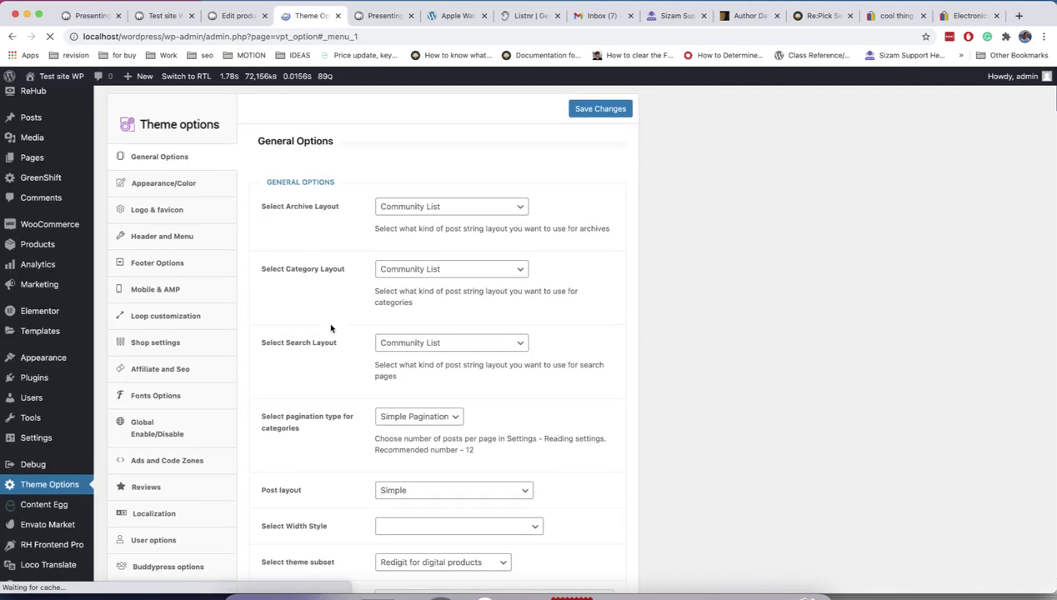
pyautogui.scroll(-1, 330, 327)
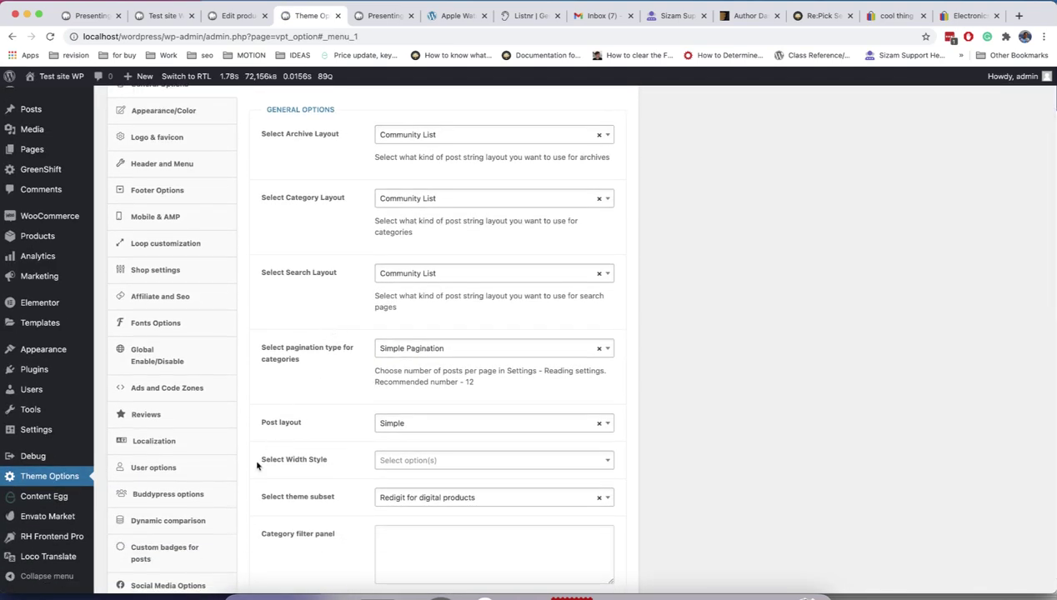
pyautogui.scroll(-3, 204, 517)
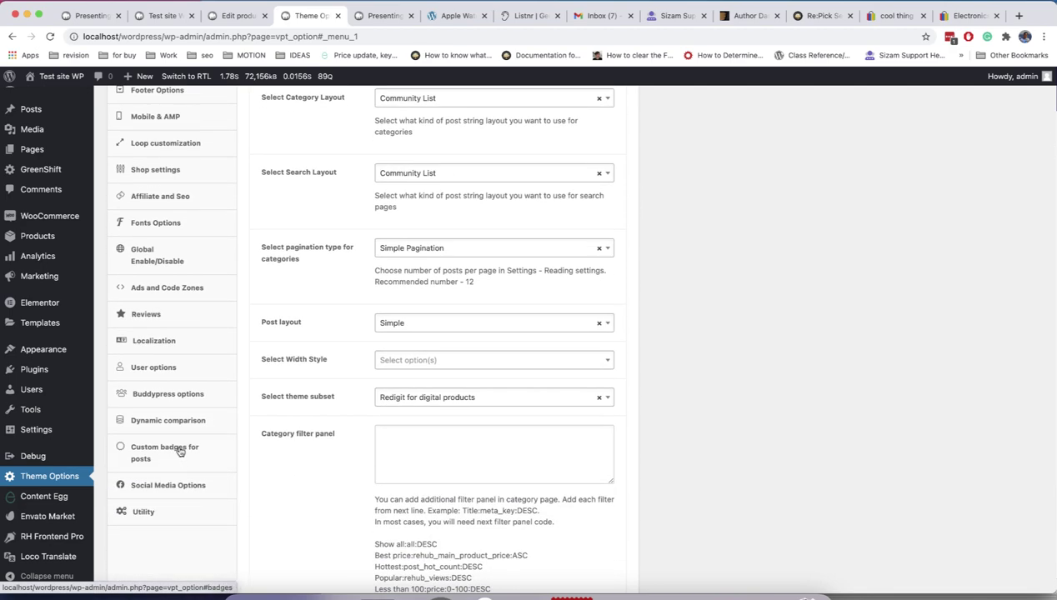
pyautogui.click(180, 451)
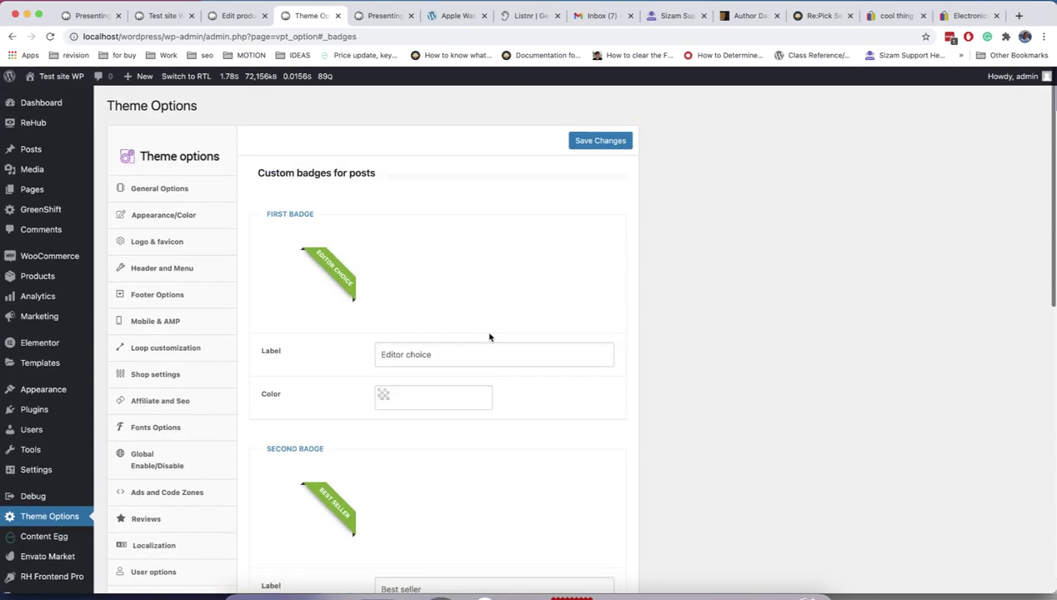
pyautogui.scroll(-1, 488, 334)
pyautogui.scroll(-10, 430, 275)
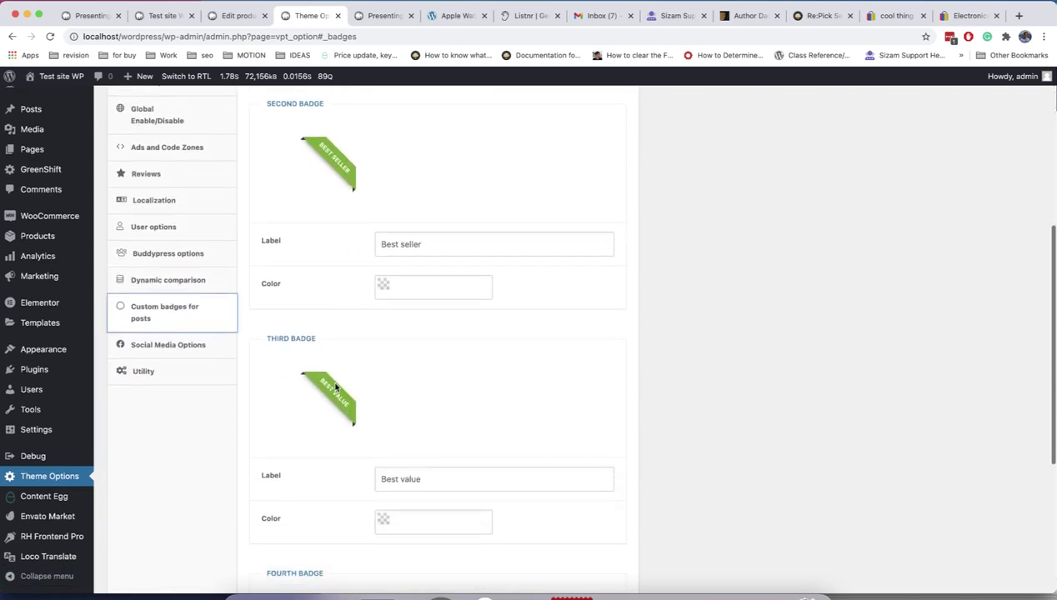
pyautogui.scroll(-4, 336, 386)
pyautogui.scroll(10, 335, 387)
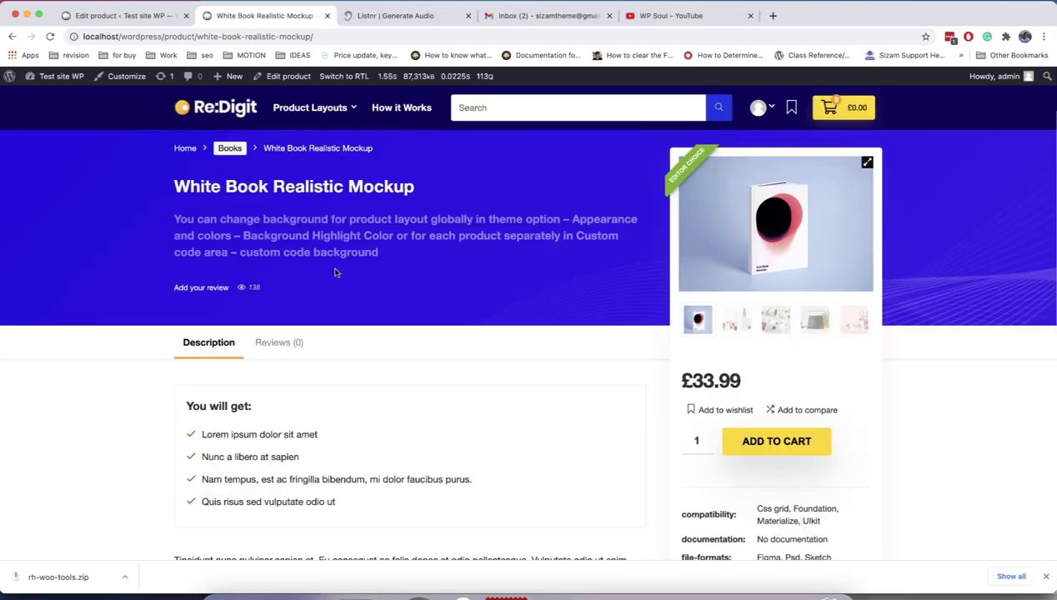
# - Look over the White Book Realistic Mockup product page and open its edit page in a new tab
pyautogui.scroll(-3, 331, 237)
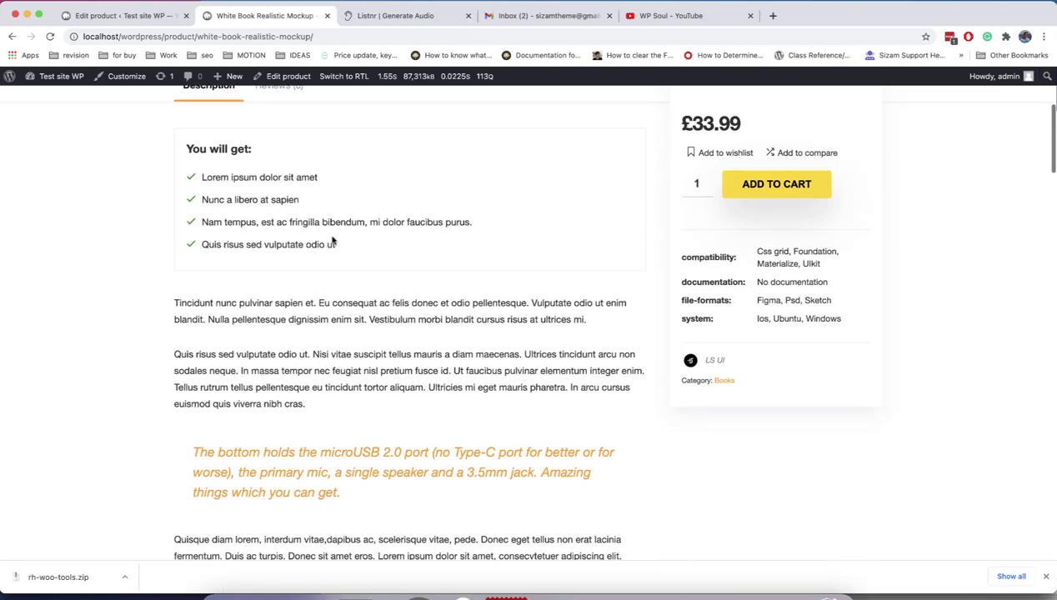
pyautogui.scroll(3, 316, 352)
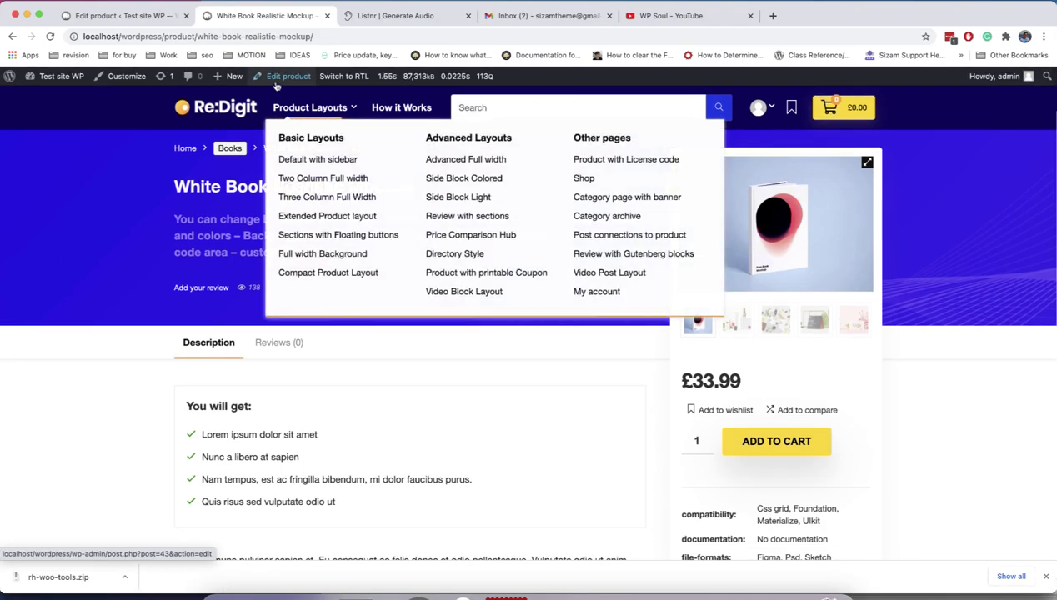
pyautogui.rightClick(280, 77)
pyautogui.click(291, 85)
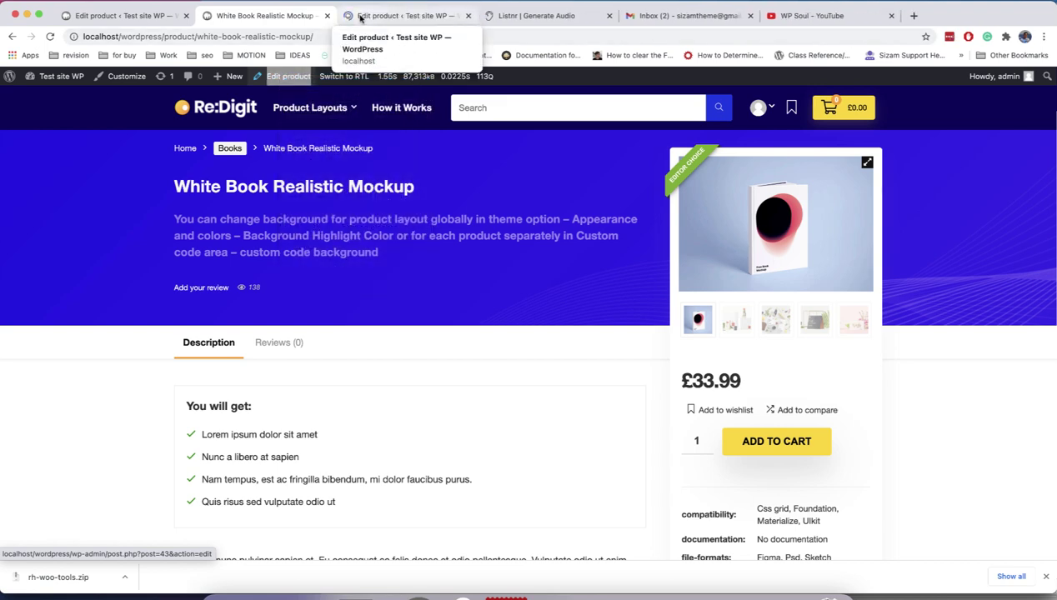
pyautogui.click(362, 16)
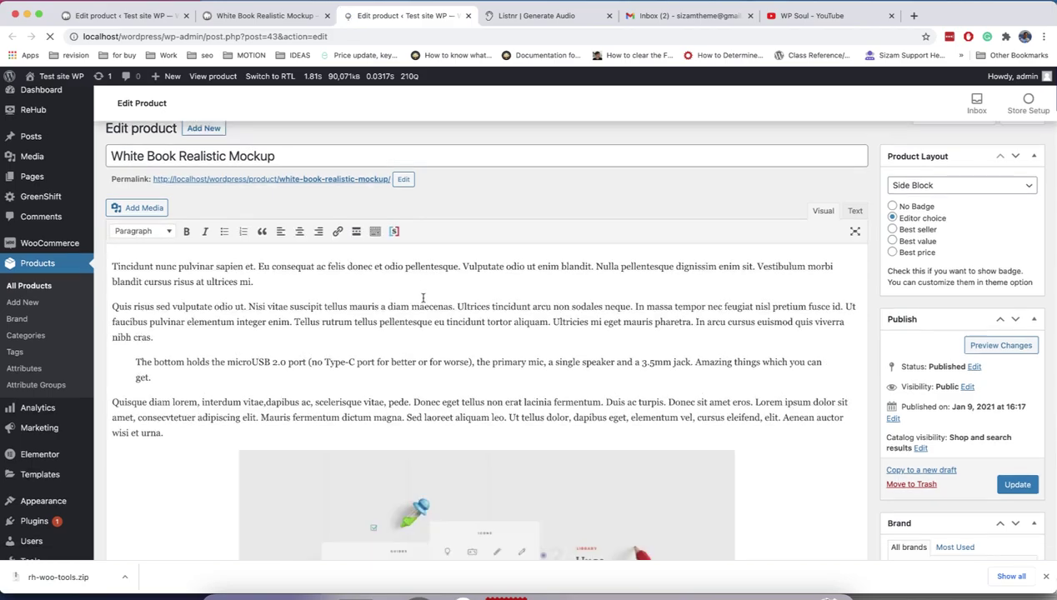
# - Copy the link of the "Make WOW effect animation" video from WP Soul's YouTube channel into the product's Product video field
pyautogui.scroll(-4, 393, 324)
pyautogui.scroll(-20, 393, 325)
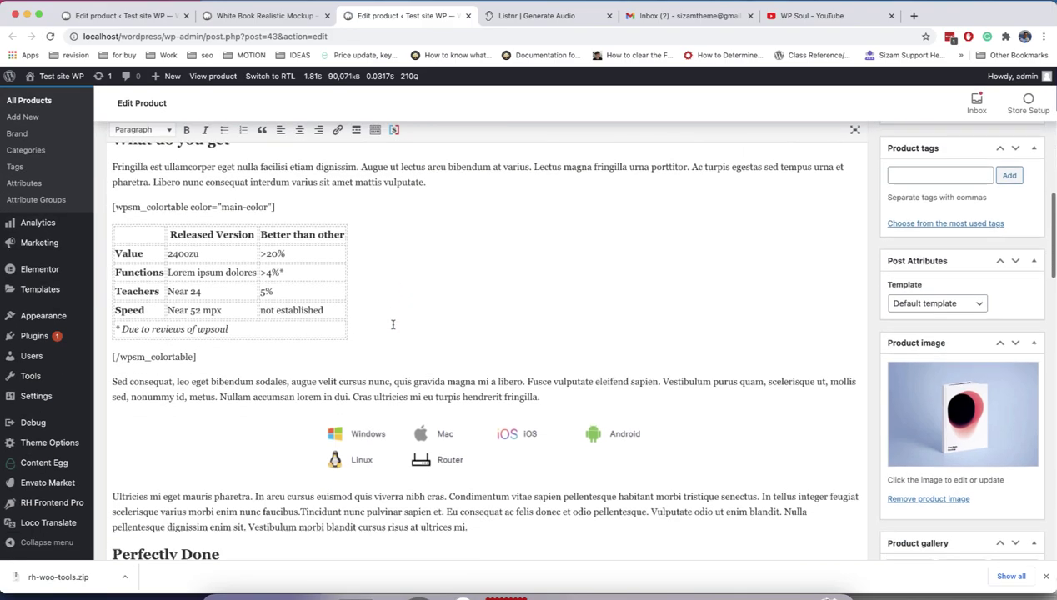
pyautogui.scroll(1, 393, 324)
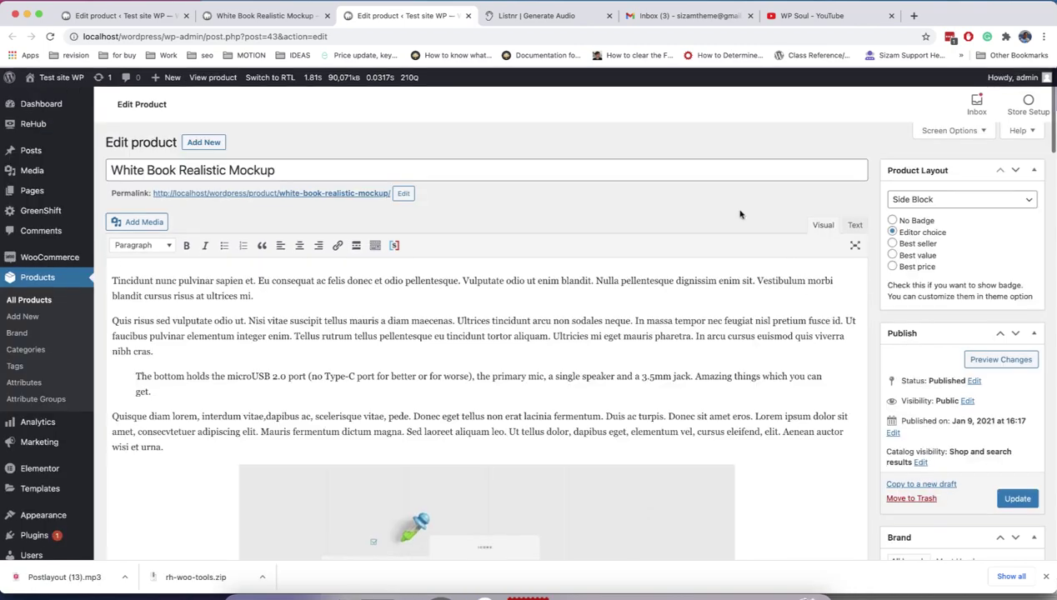
pyautogui.scroll(-15, 739, 208)
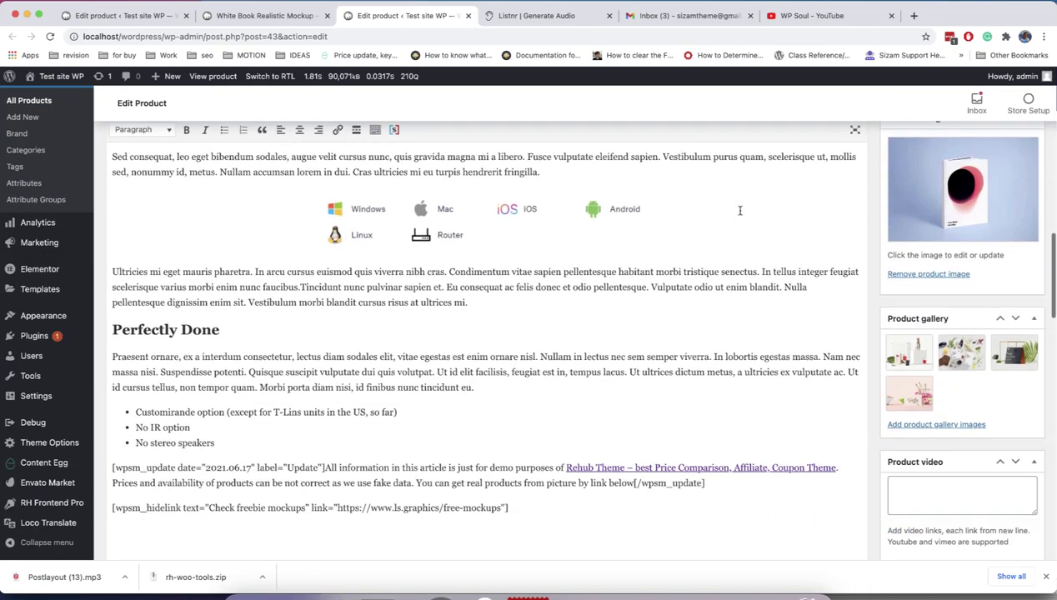
pyautogui.scroll(-5, 740, 210)
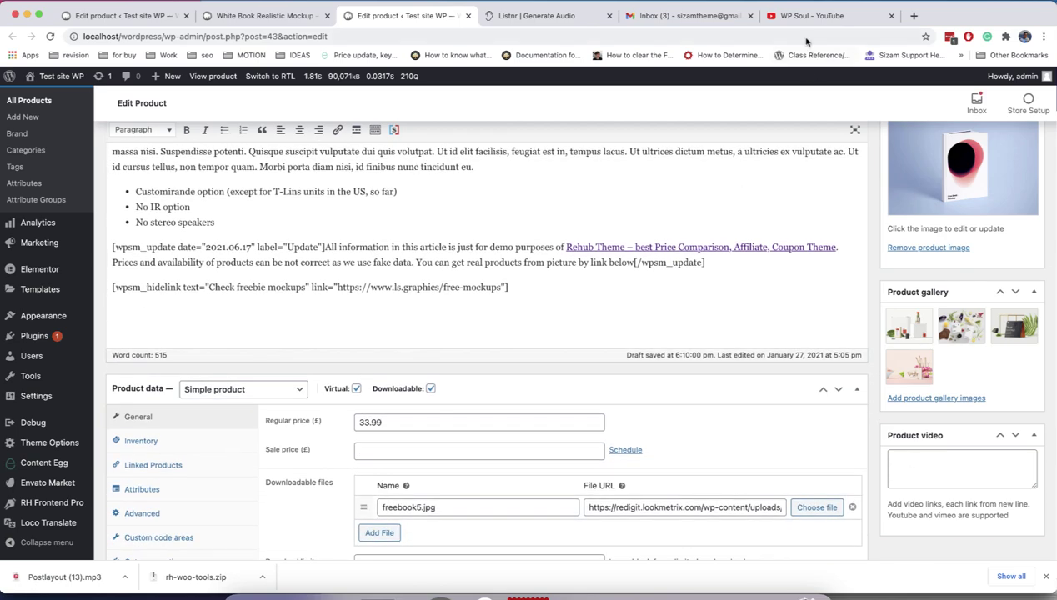
pyautogui.click(809, 17)
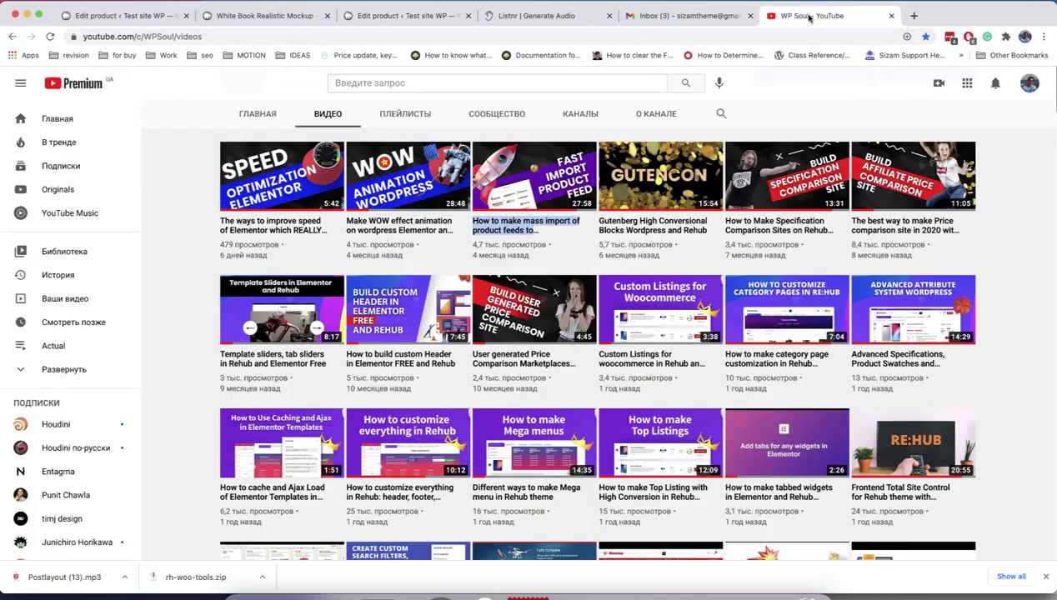
pyautogui.click(1003, 196)
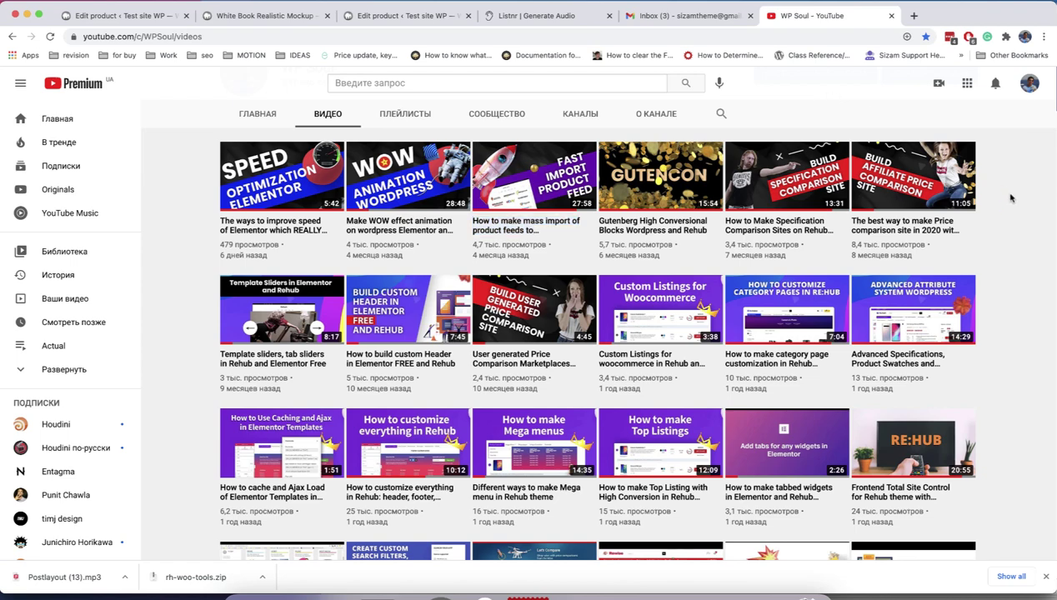
pyautogui.rightClick(393, 189)
pyautogui.click(427, 266)
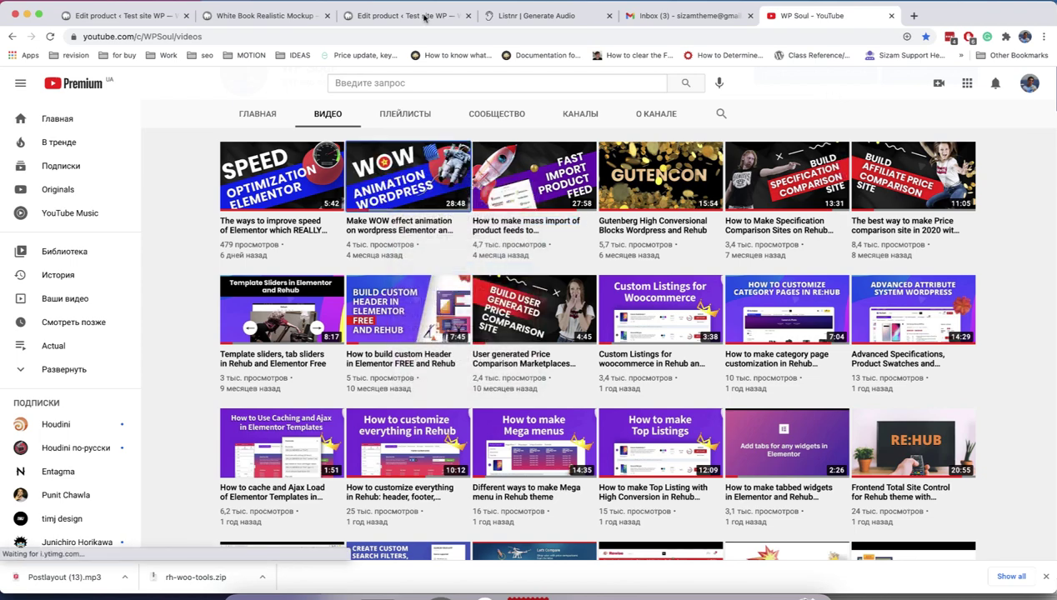
pyautogui.click(410, 15)
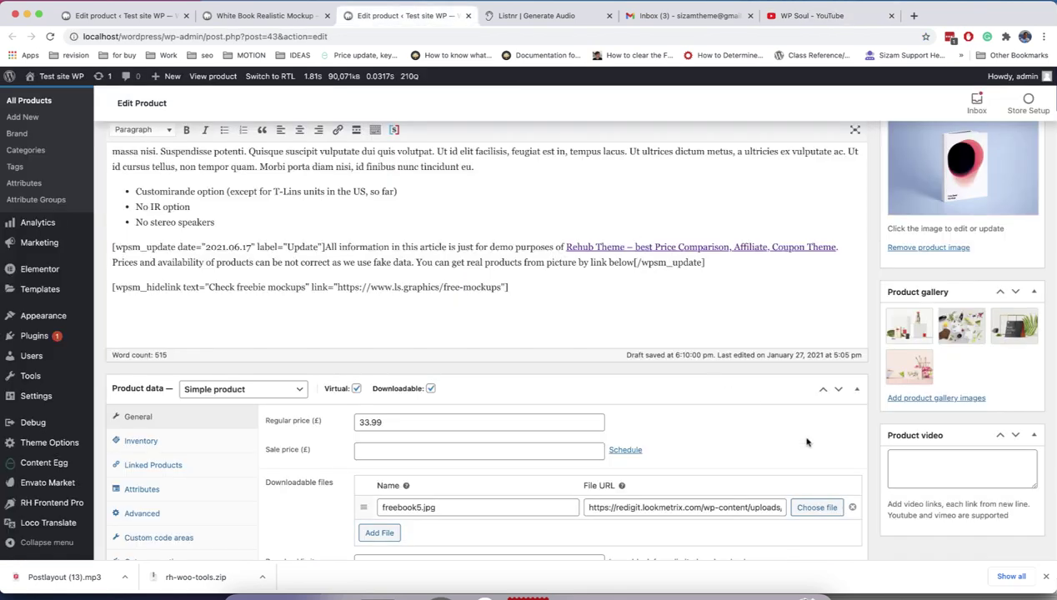
pyautogui.click(913, 474)
pyautogui.press('super+v')
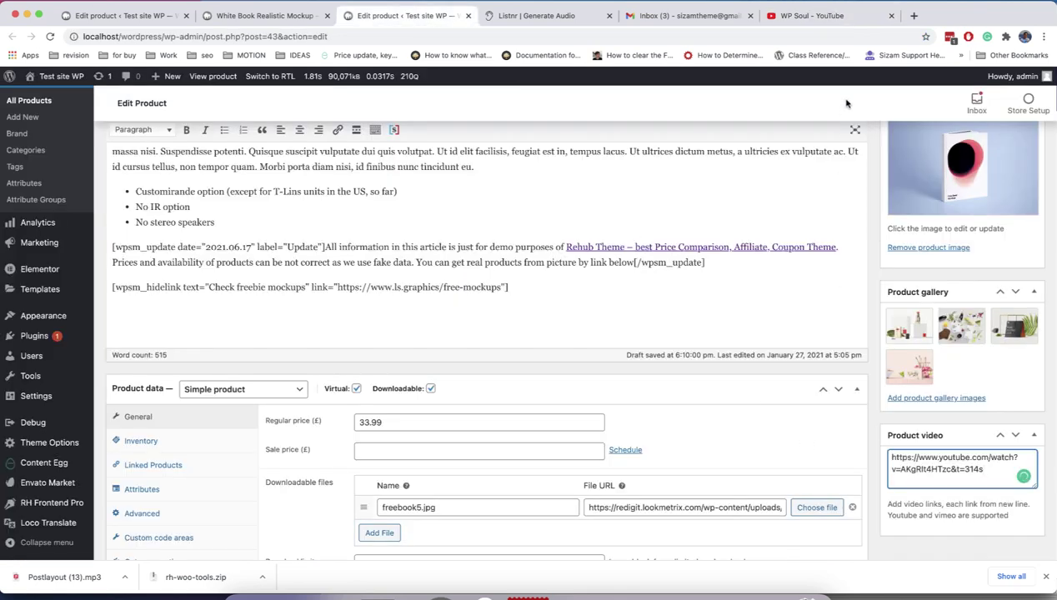
# - Add the link of the YouTube video "How to Make Specification Comparison Sites" on a new line of the Product video field
pyautogui.click(824, 12)
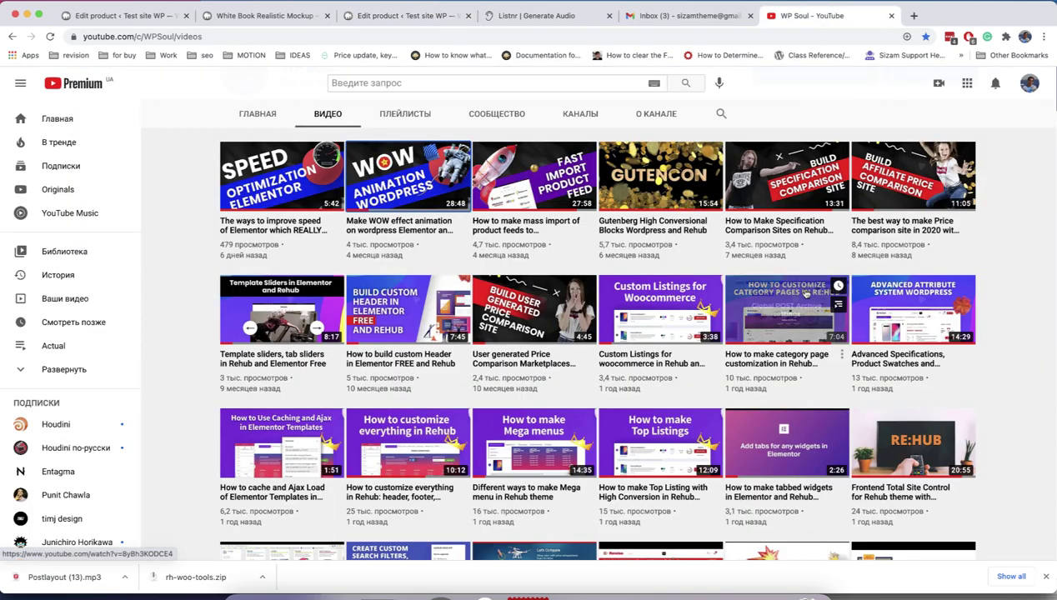
pyautogui.rightClick(798, 192)
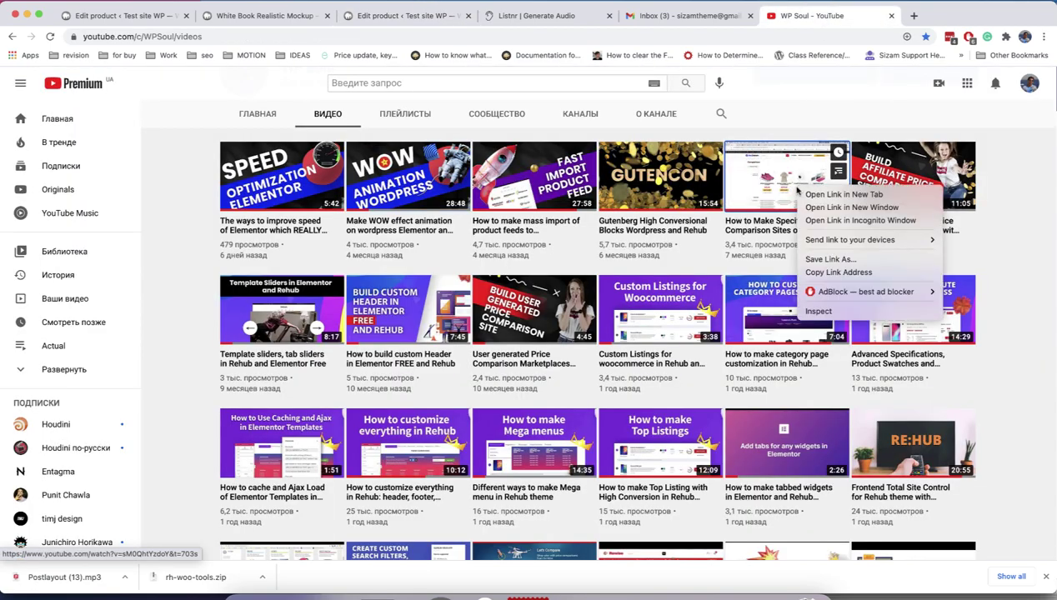
pyautogui.click(813, 270)
pyautogui.click(398, 15)
pyautogui.press('Return')
pyautogui.press('super+v')
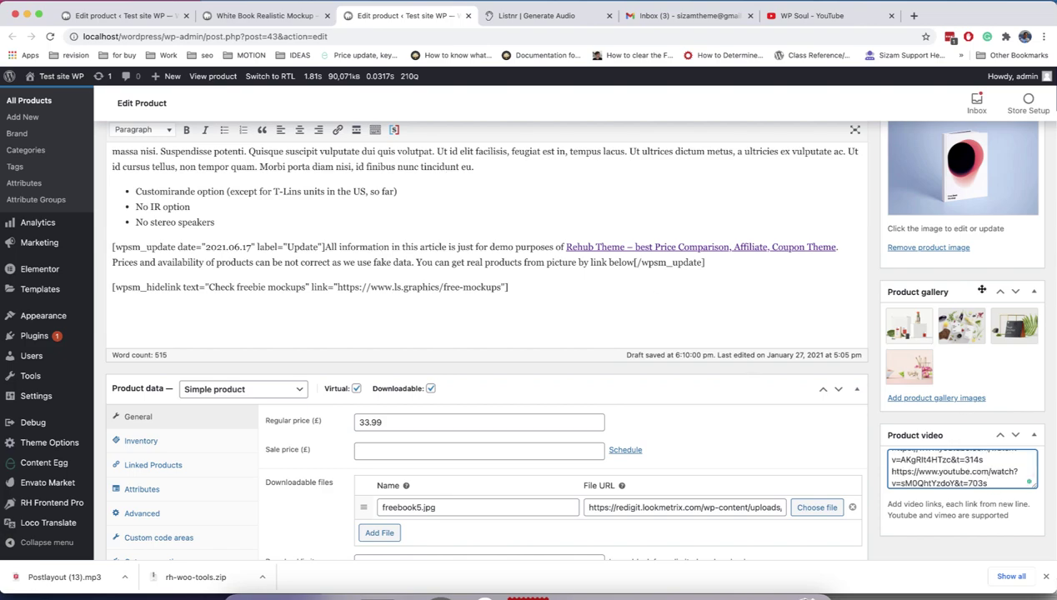
# - Update the White Book Realistic Mockup product with its video links and open its product page in a new tab
pyautogui.scroll(15, 981, 290)
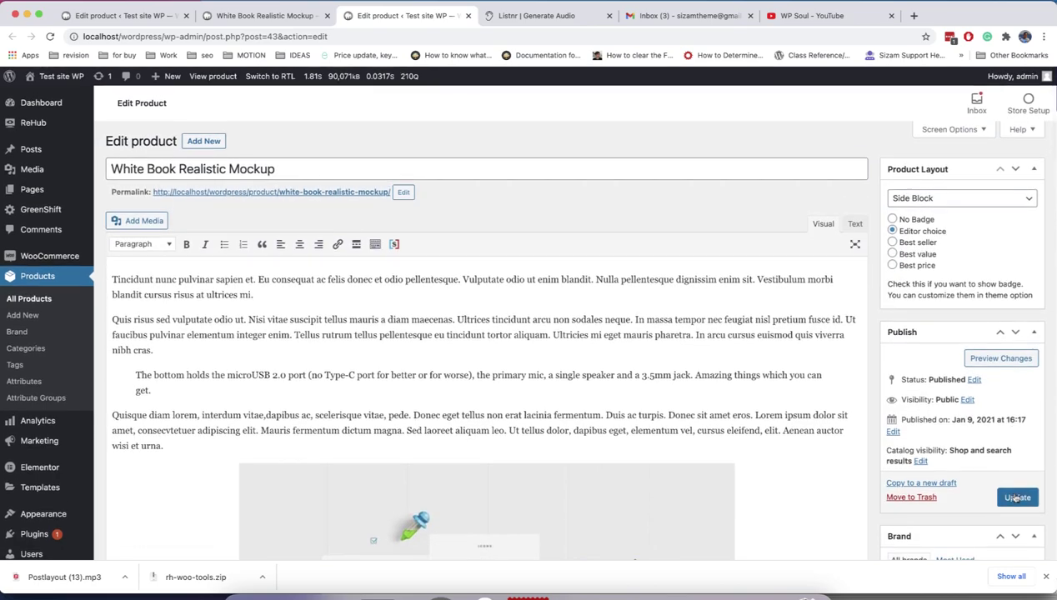
pyautogui.click(1017, 500)
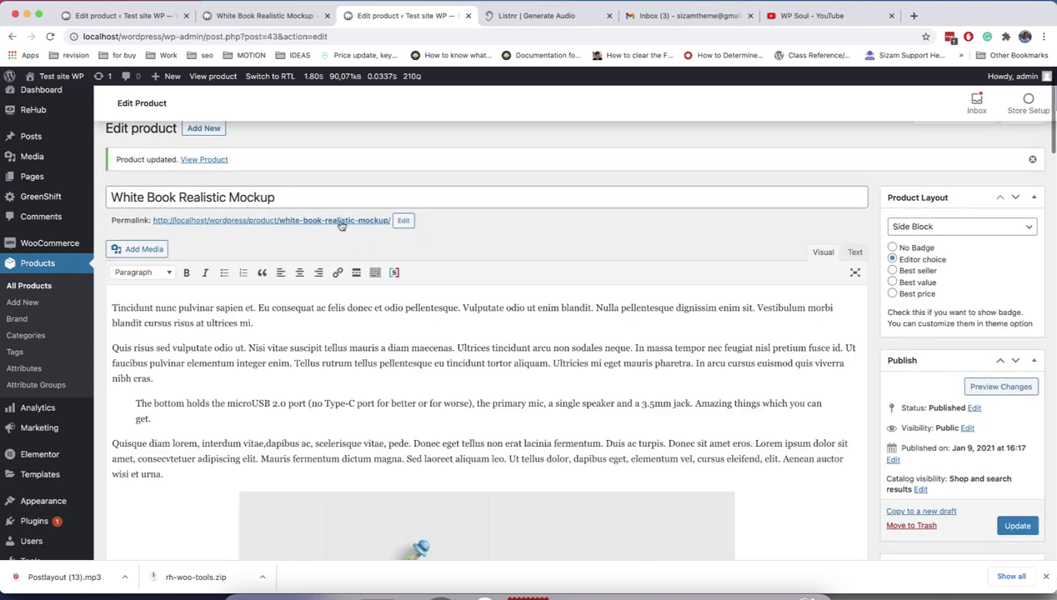
pyautogui.rightClick(343, 221)
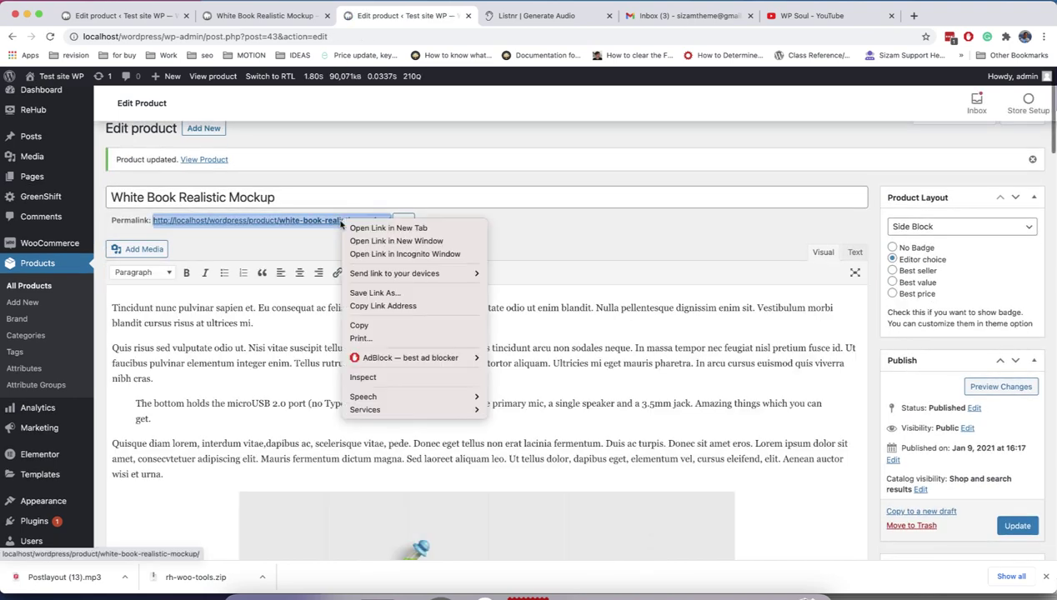
pyautogui.click(388, 227)
pyautogui.click(486, 16)
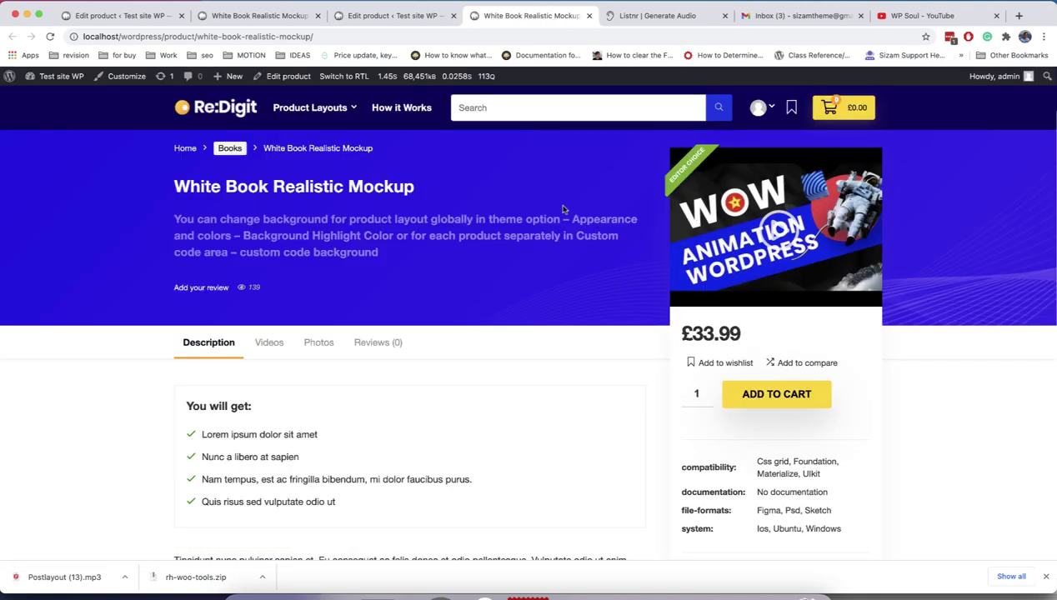
# - Set the White Book Realistic Mockup product's layout to Default with sidebar and update the product
pyautogui.click(395, 16)
pyautogui.click(942, 230)
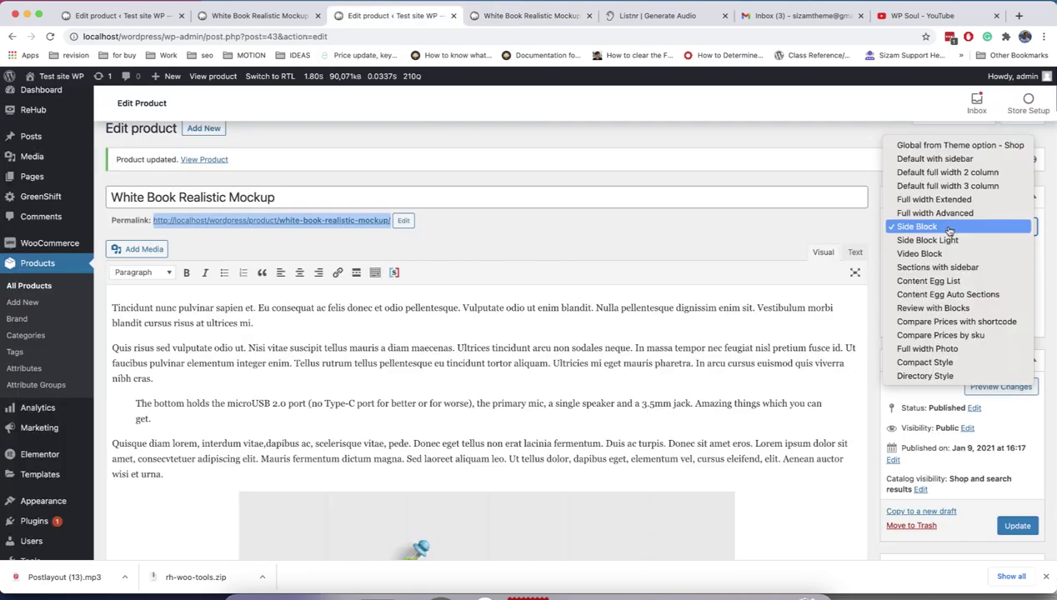
pyautogui.click(958, 159)
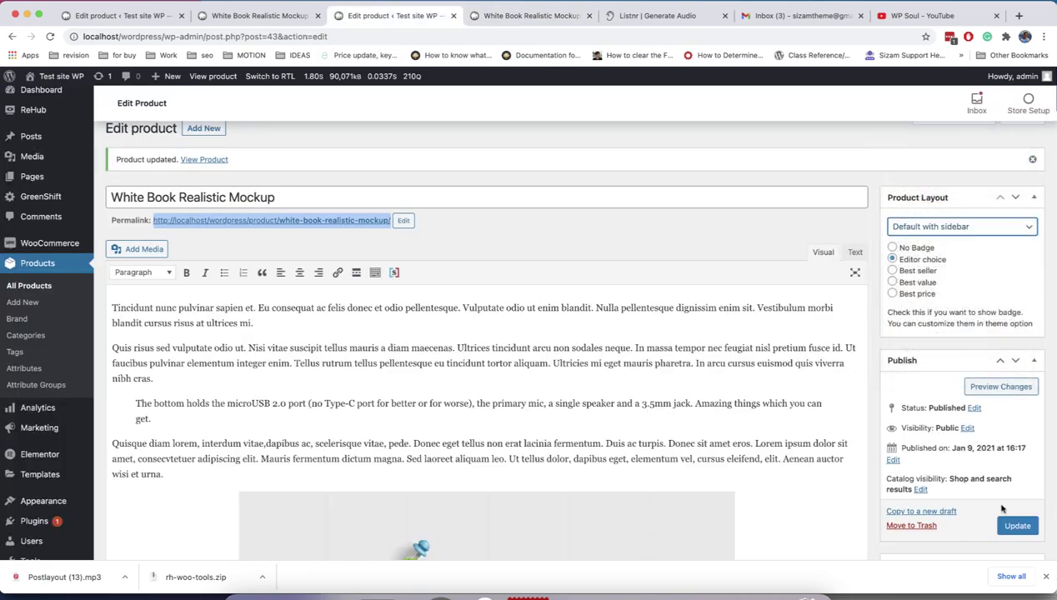
pyautogui.click(1017, 525)
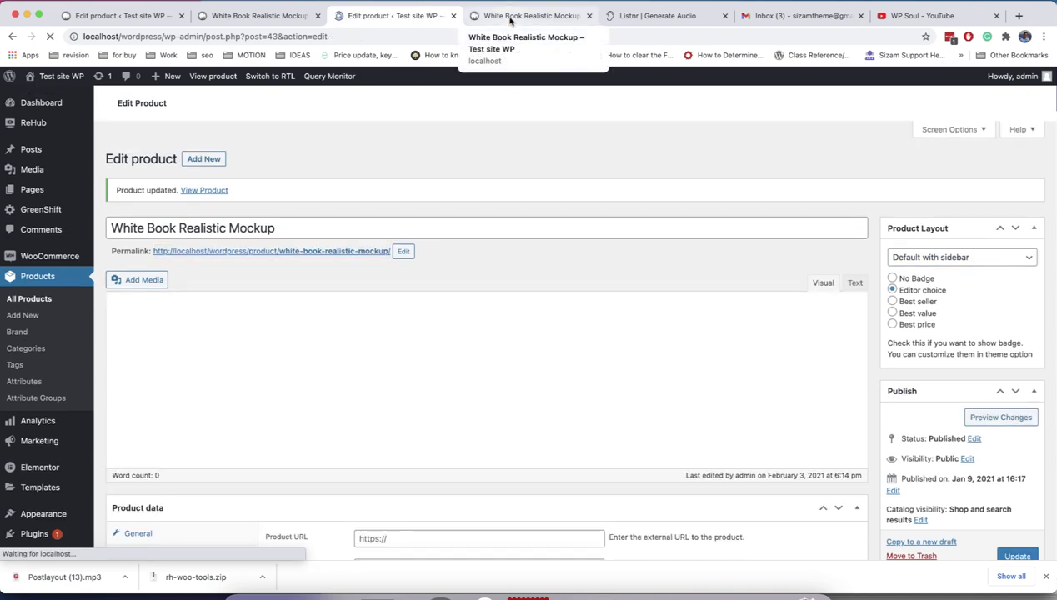
# - Check the White Book Realistic Mockup product page, viewing its Videos and Description sections
pyautogui.click(510, 16)
pyautogui.scroll(-5, 88, 284)
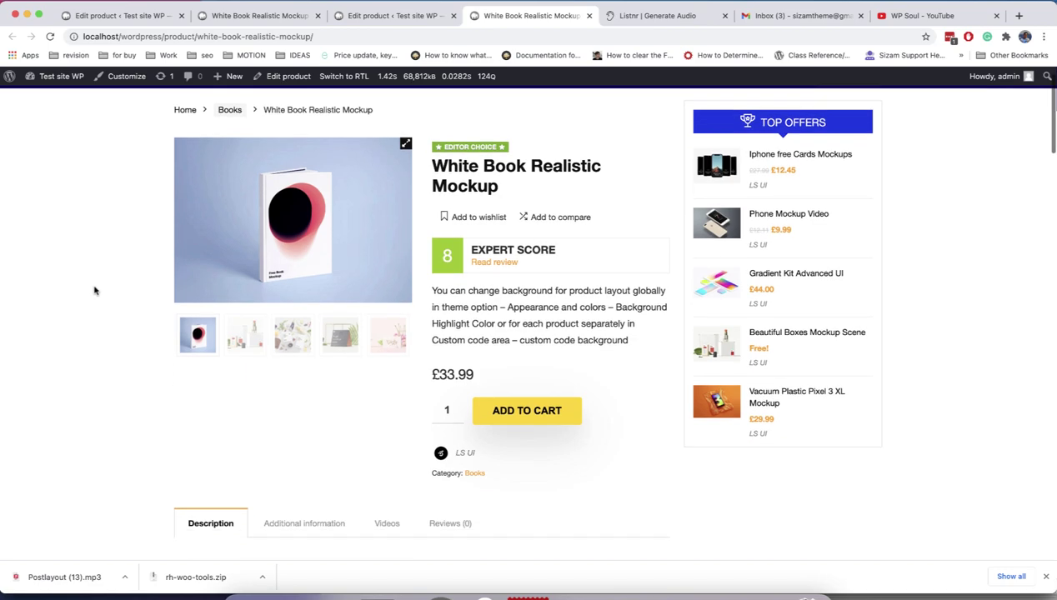
pyautogui.click(385, 388)
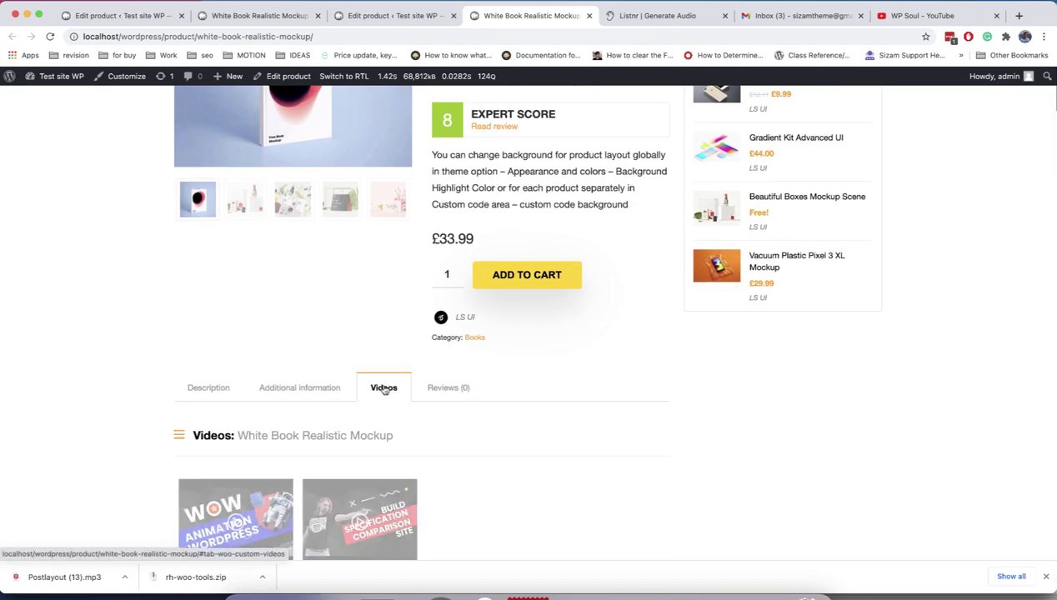
pyautogui.click(205, 388)
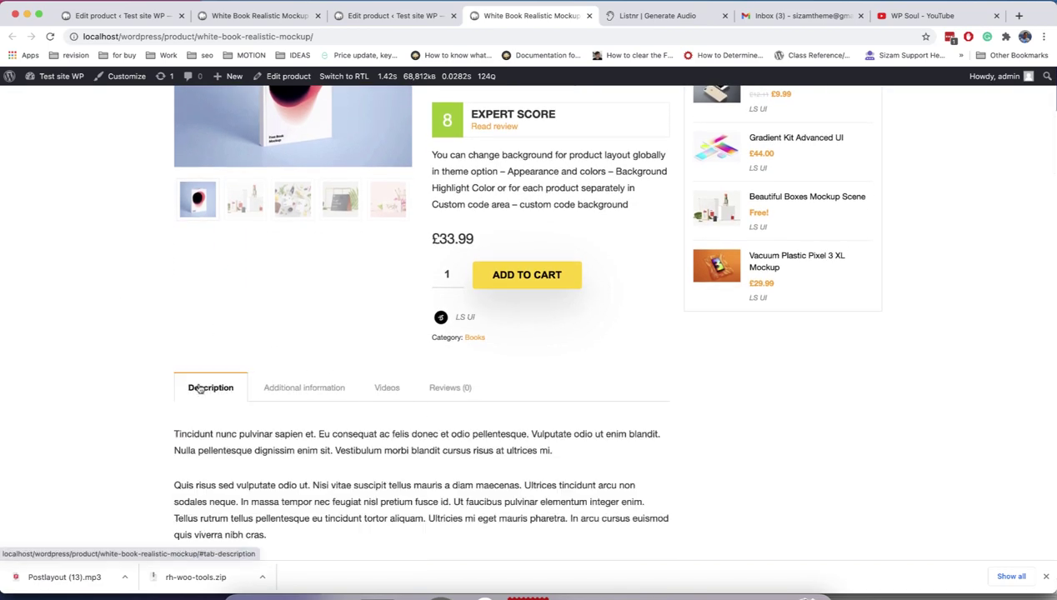
pyautogui.scroll(5, 126, 344)
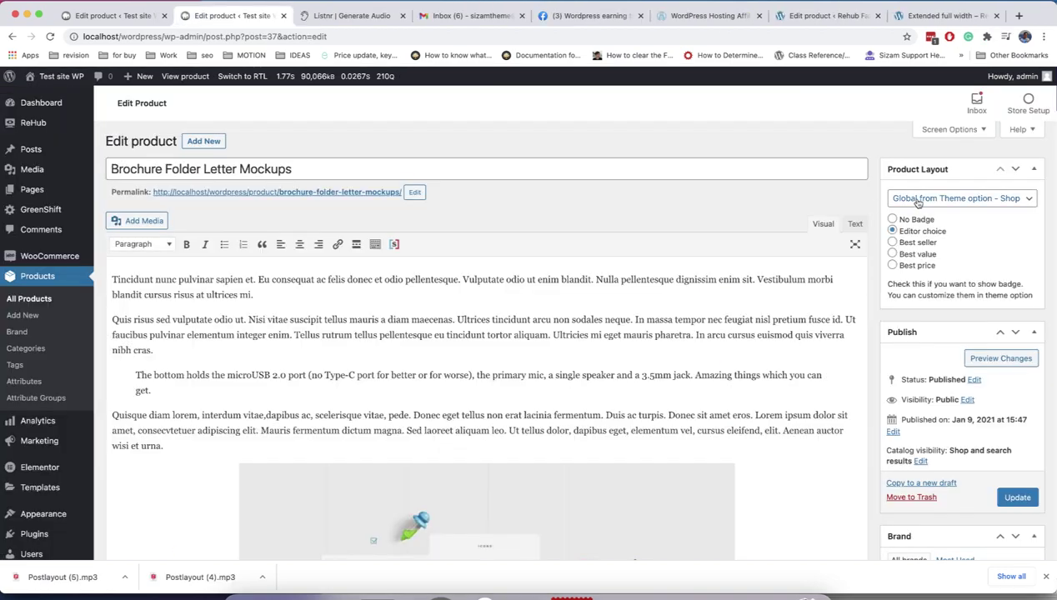
# - Set the Brochure Folder Letter Mockups product's layout to Default full width 2 column, update it, and open its page in a new tab
pyautogui.click(911, 201)
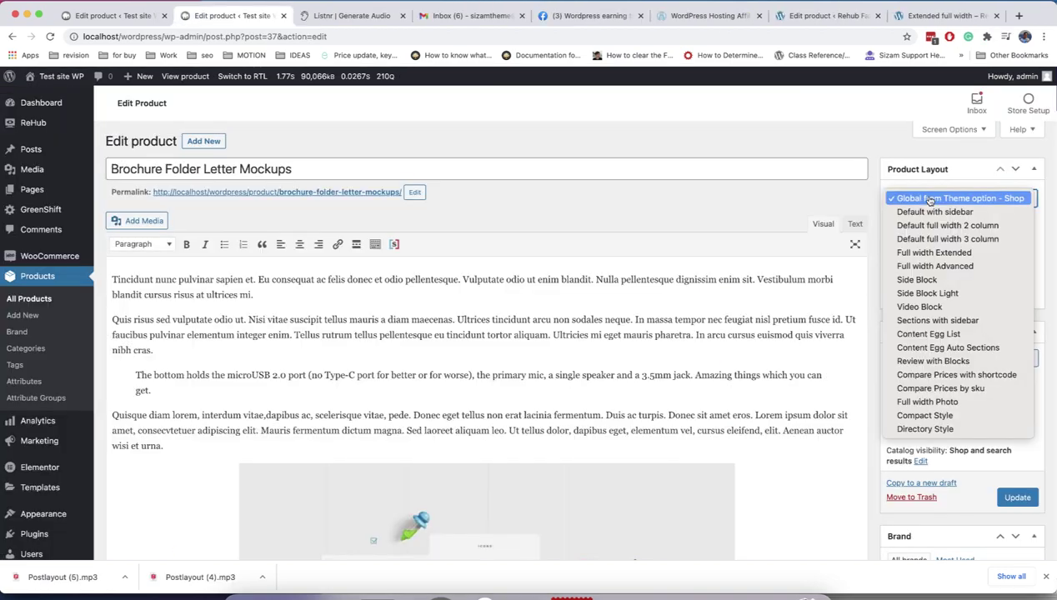
pyautogui.click(947, 225)
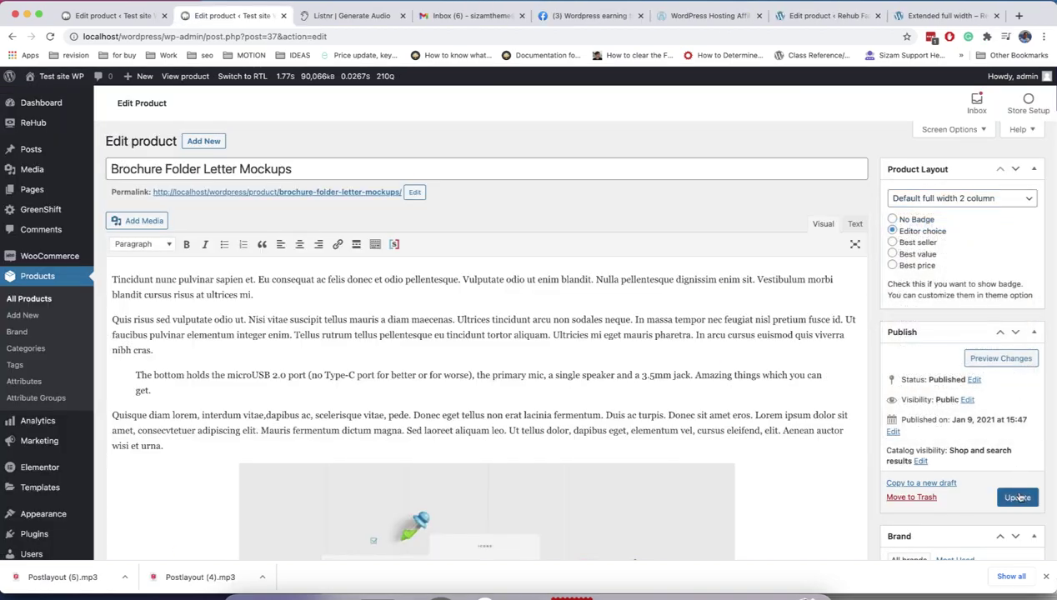
pyautogui.click(1017, 498)
pyautogui.keyDown('super'); pyautogui.click(367, 191); pyautogui.keyUp('super')
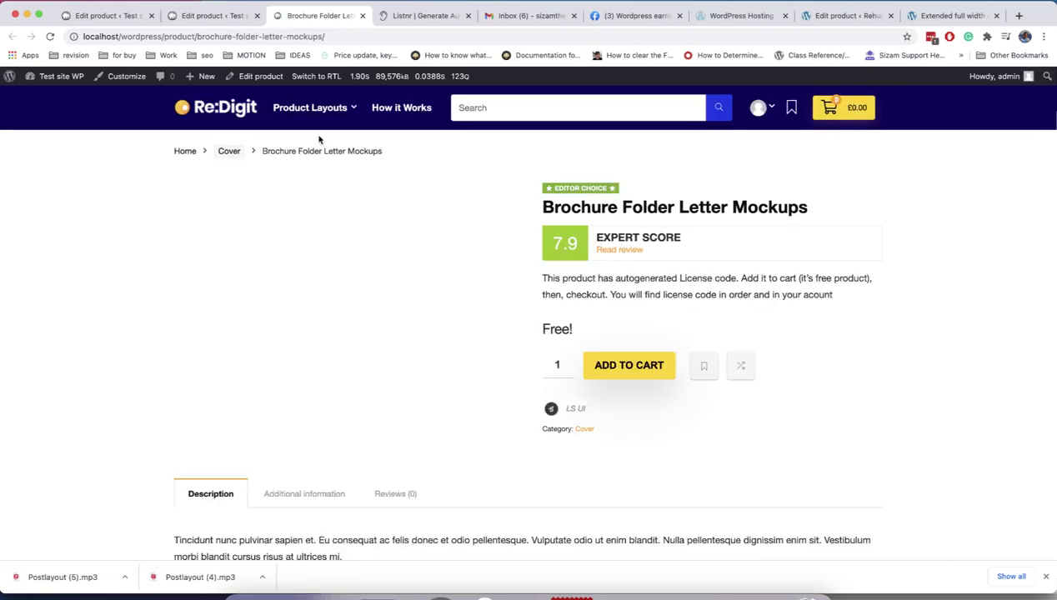
# - Change the Brochure Folder Letter Mockups layout to Default full width 3 column, update it, and reload its product page
pyautogui.click(219, 17)
pyautogui.click(949, 227)
pyautogui.click(949, 241)
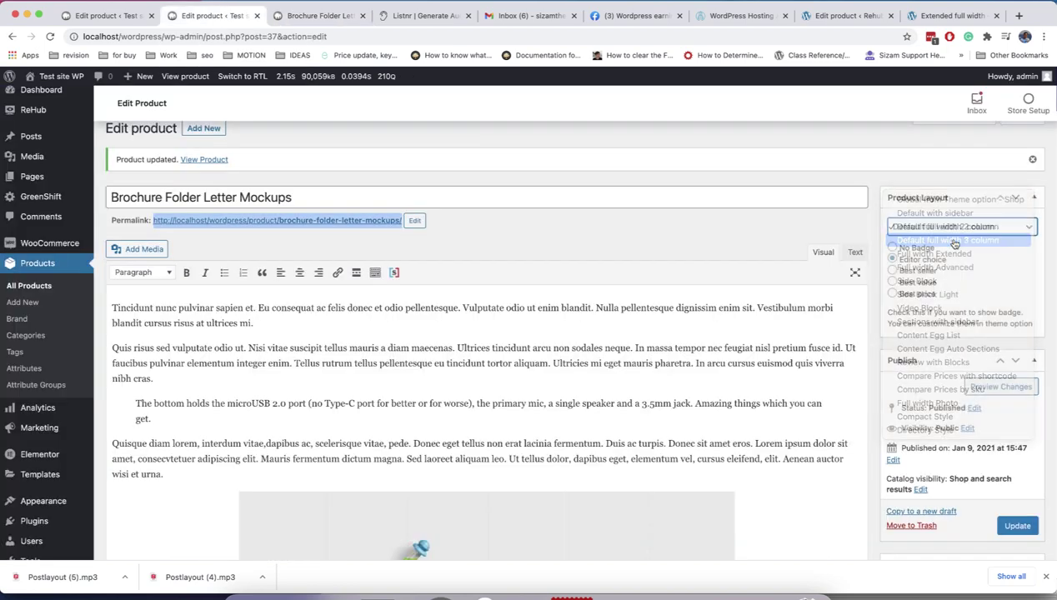
pyautogui.click(1013, 527)
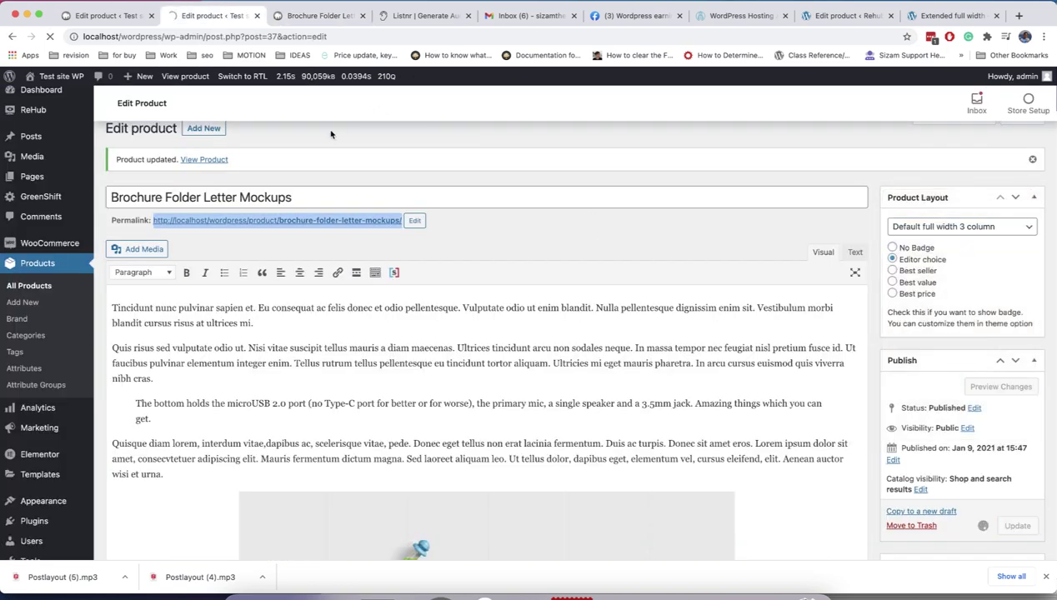
pyautogui.click(321, 15)
pyautogui.click(50, 37)
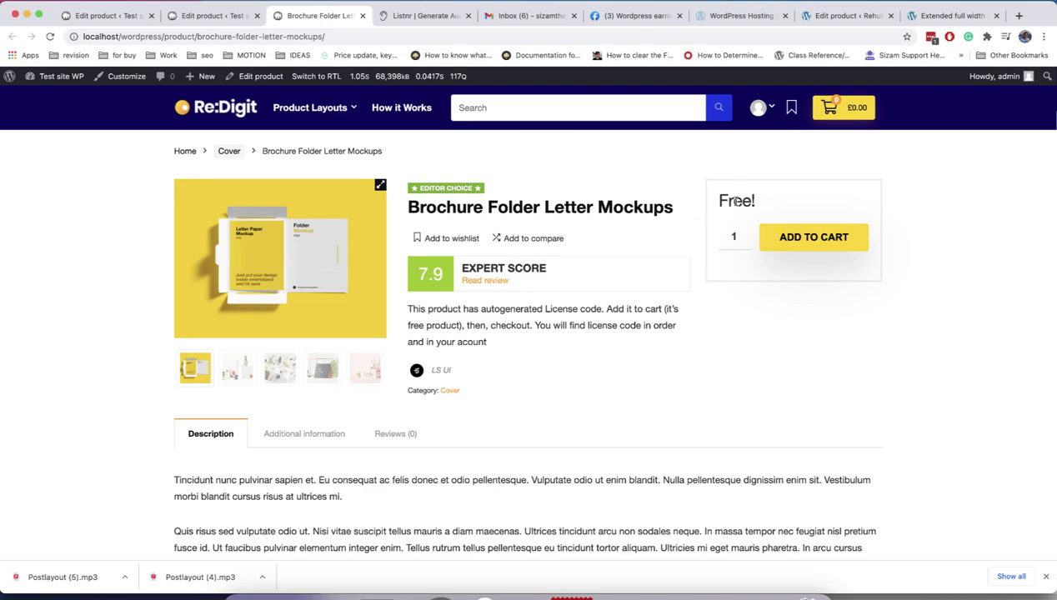
# - Return to the Brochure Folder Letter Mockups edit page and look through its product settings
pyautogui.click(213, 15)
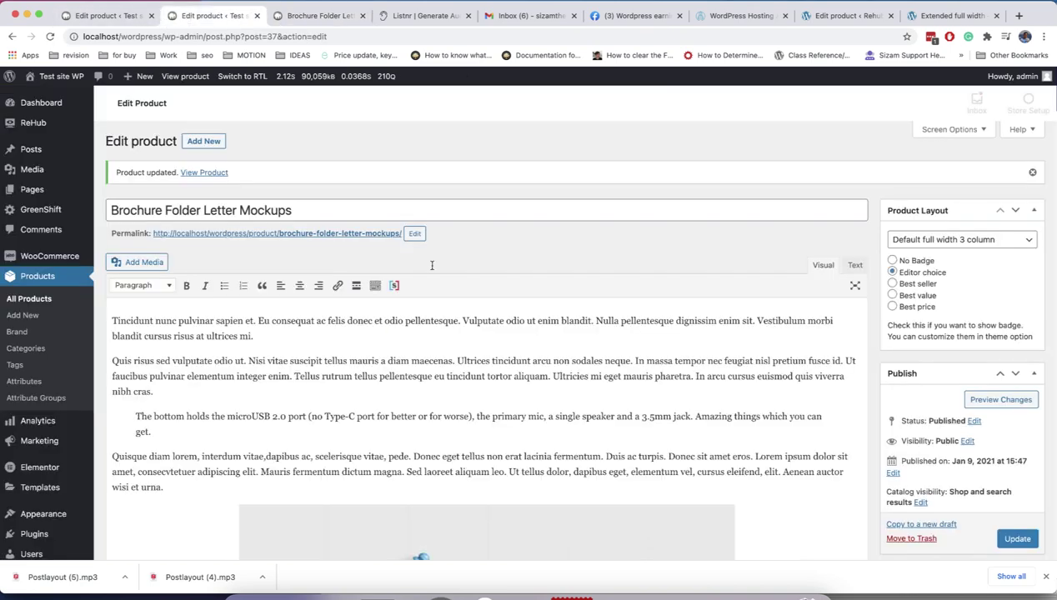
pyautogui.scroll(-15, 470, 359)
pyautogui.scroll(-10, 469, 359)
pyautogui.scroll(5, 469, 358)
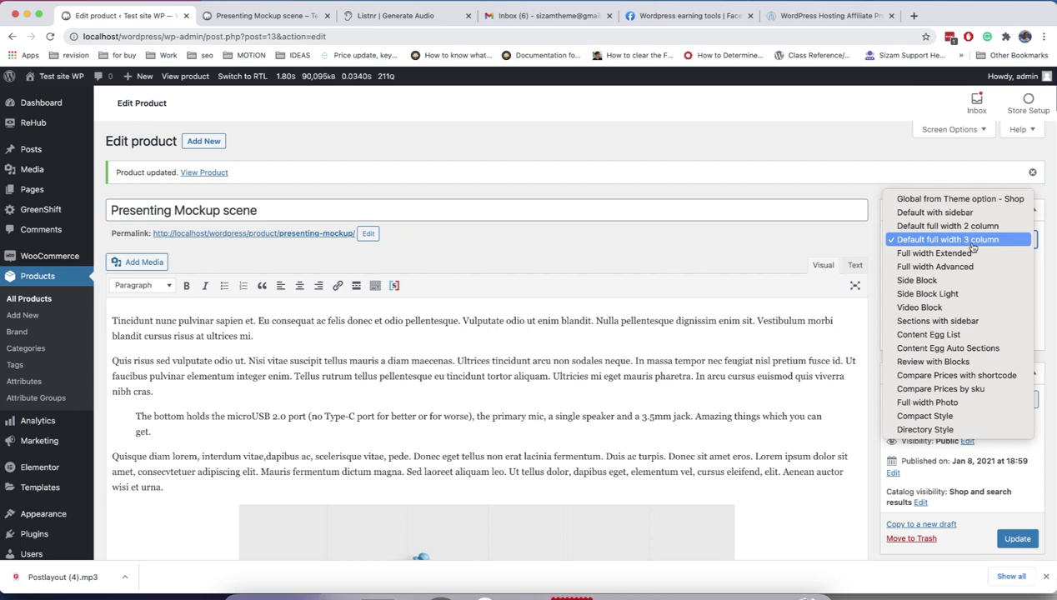
# - Set the Presenting Mockup scene product's layout to Full width Extended and update the product
pyautogui.click(973, 254)
pyautogui.scroll(-3, 927, 290)
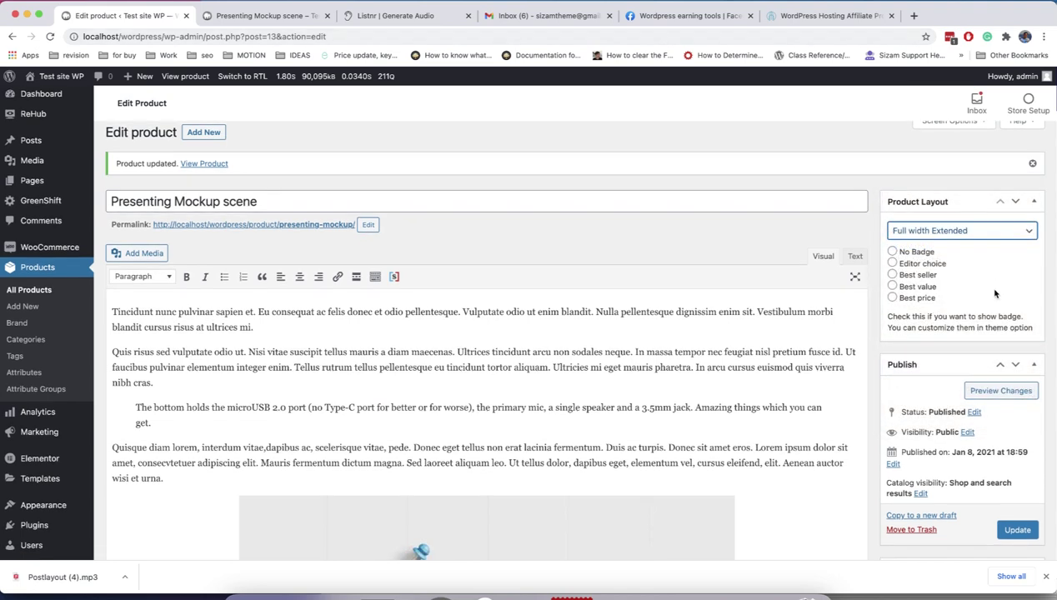
pyautogui.click(1017, 438)
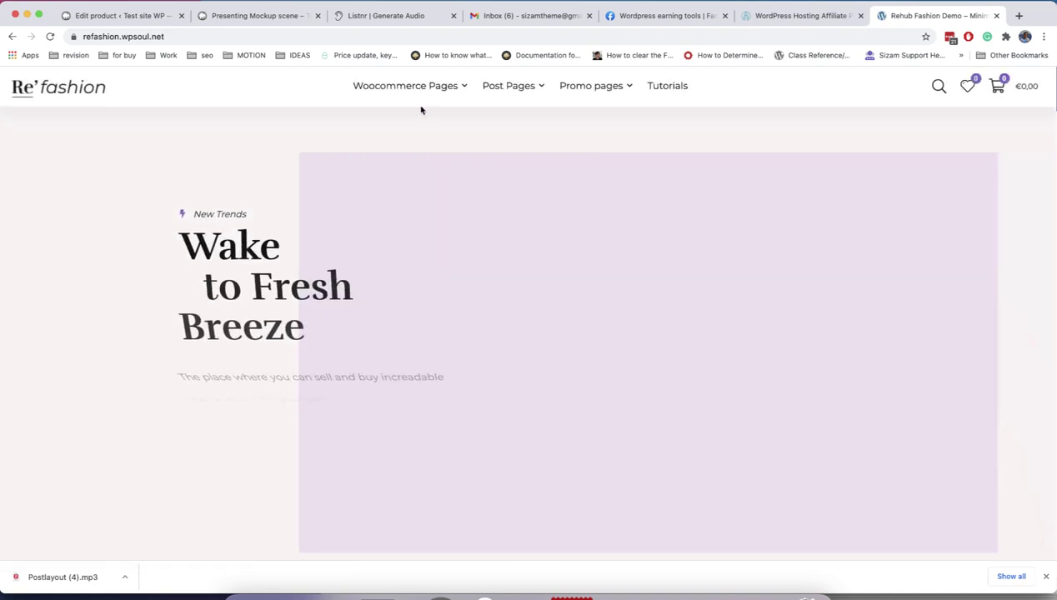
# - Open the Extended full width product on the Re'fashion demo site and look over its page
pyautogui.moveTo(408, 90)
pyautogui.click(430, 186)
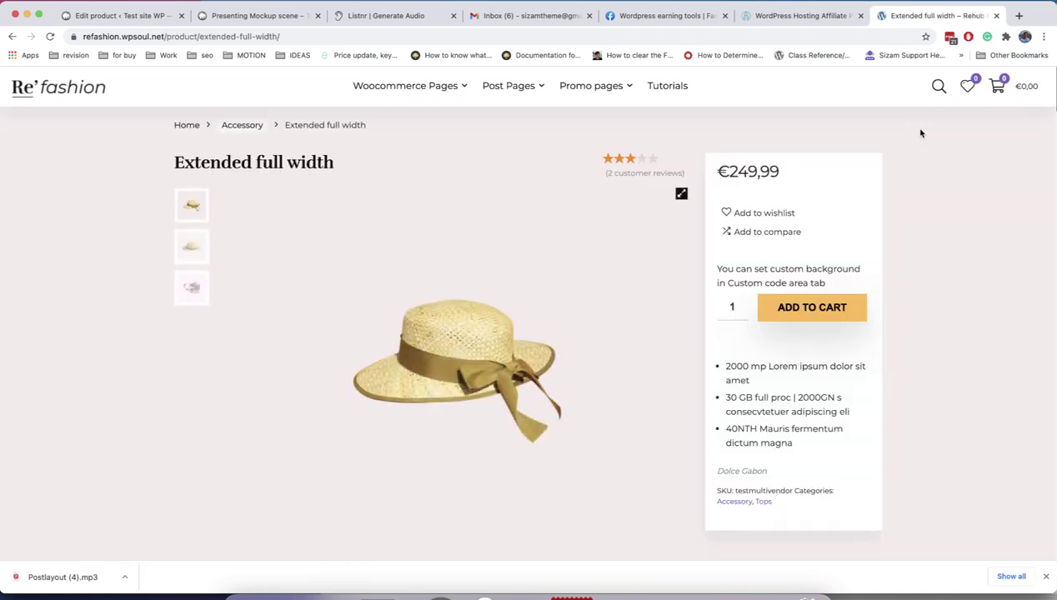
pyautogui.scroll(-5, 970, 180)
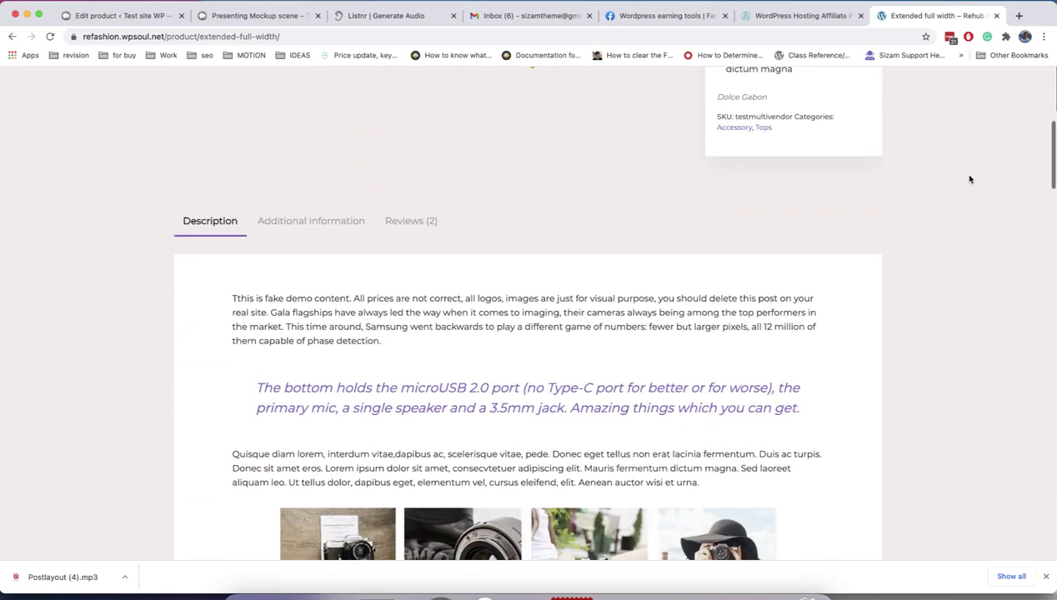
pyautogui.scroll(5, 970, 179)
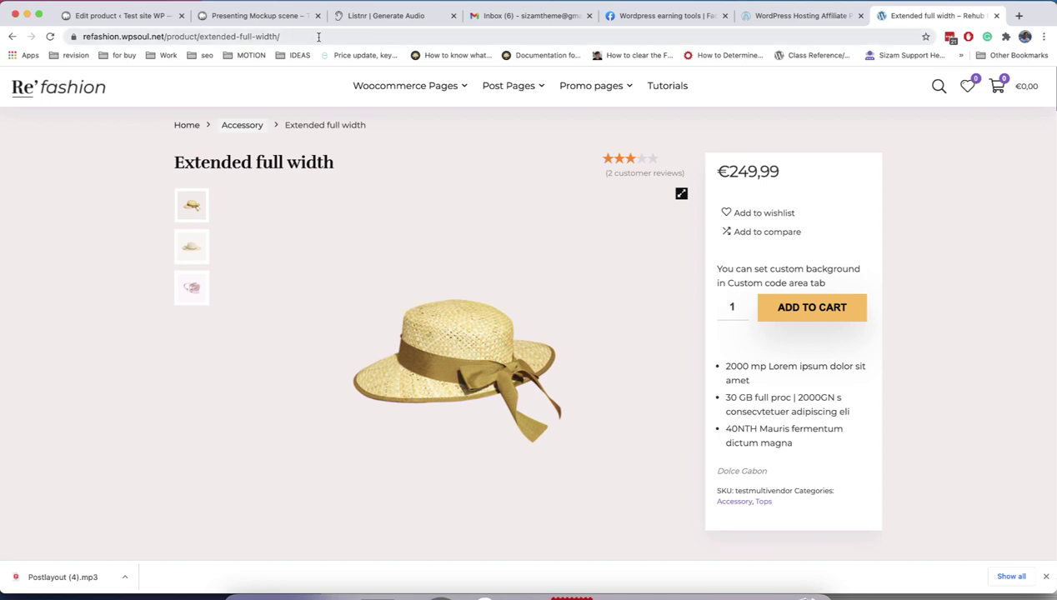
# - Open the Extended full width demo product for editing and review its Custom code areas, including the custom background color
pyautogui.moveTo(283, 36); pyautogui.dragTo(205, 38)
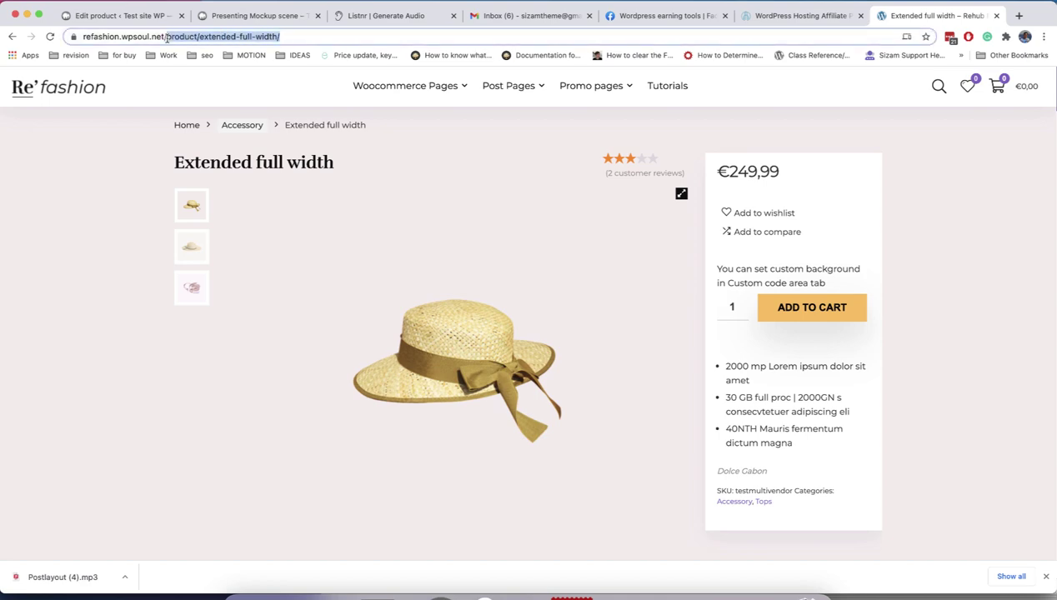
pyautogui.press('Return')
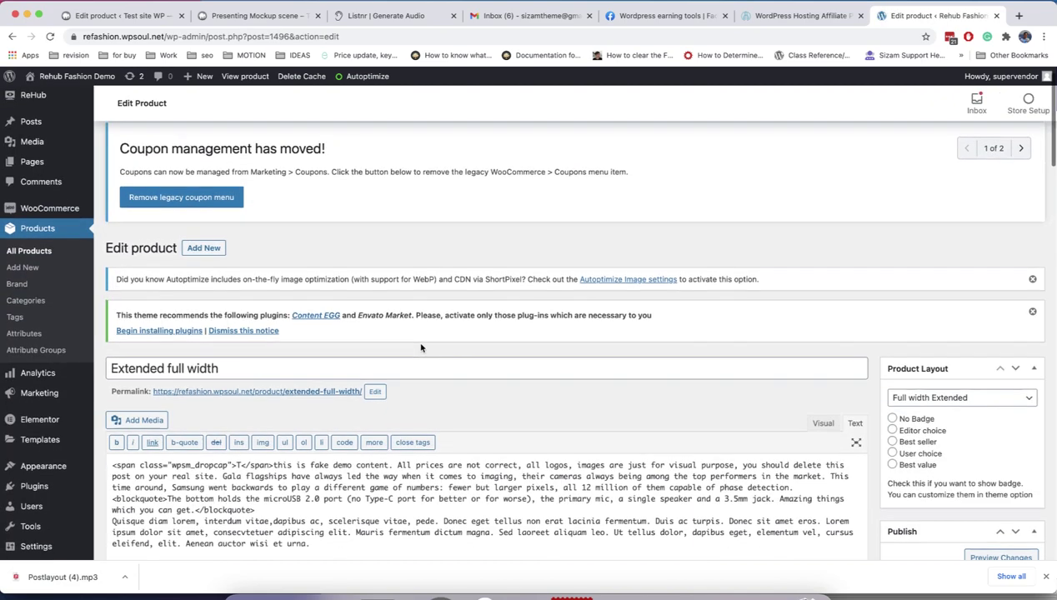
pyautogui.scroll(-15, 421, 343)
pyautogui.scroll(-10, 420, 343)
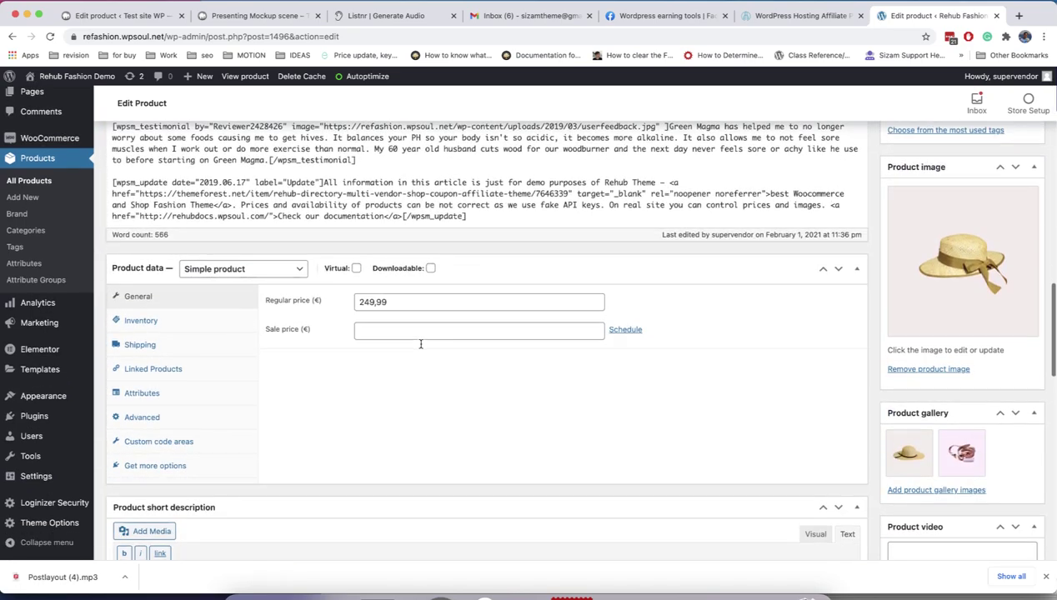
pyautogui.click(208, 442)
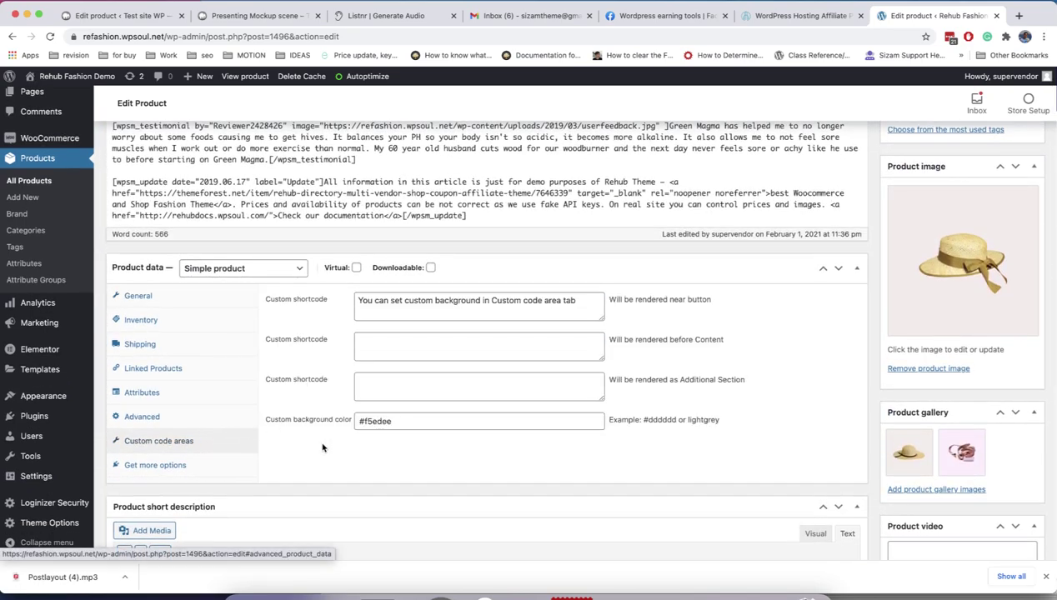
pyautogui.scroll(-2, 322, 445)
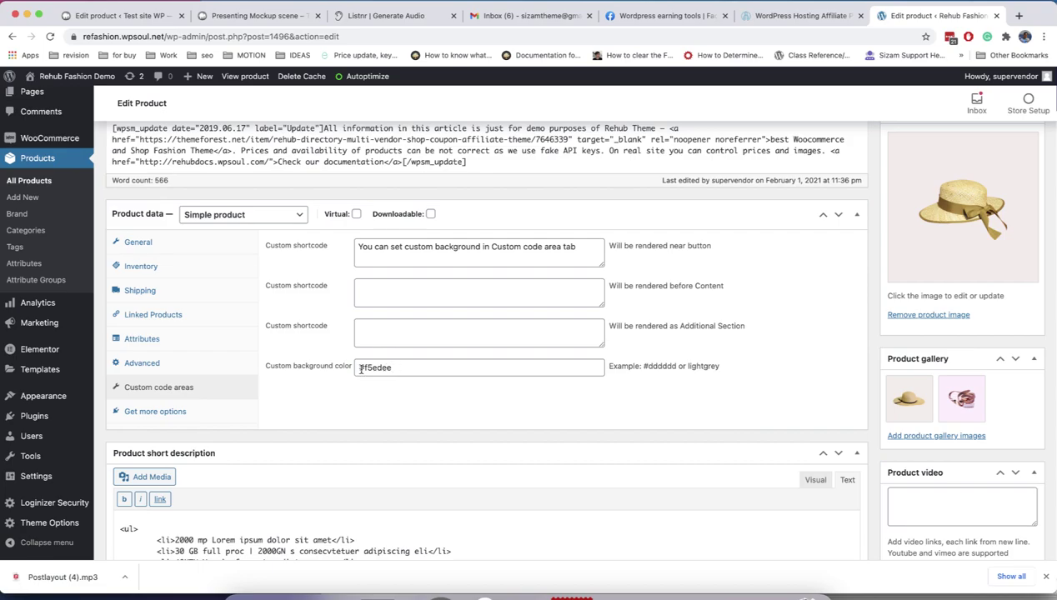
pyautogui.scroll(20, 435, 381)
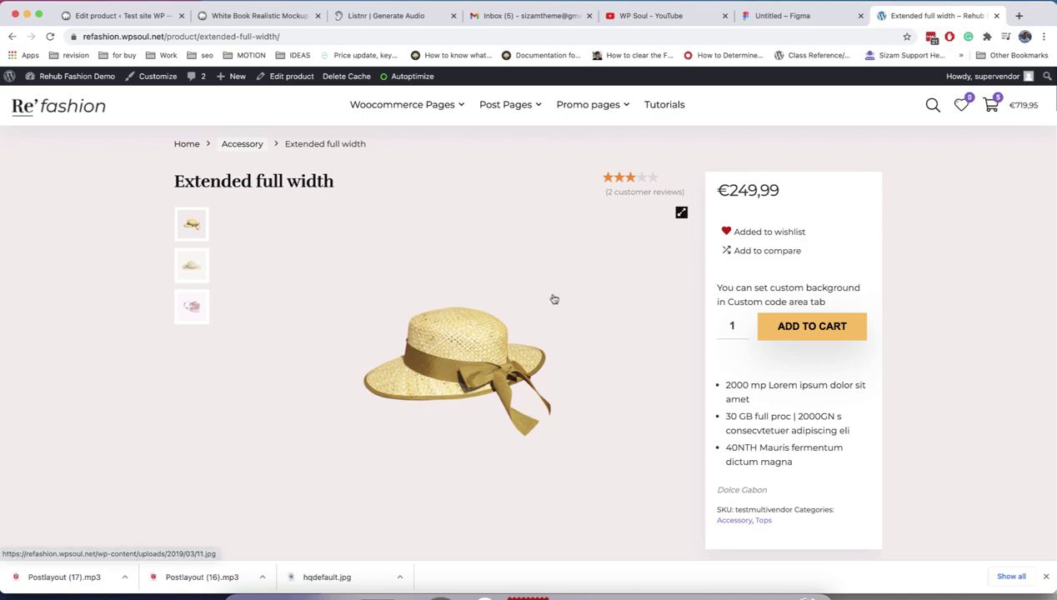
# - Save the straw hat image from the Extended full width product page as 11-1024x1024.jpg in the Monosnap folder
pyautogui.rightClick(553, 298)
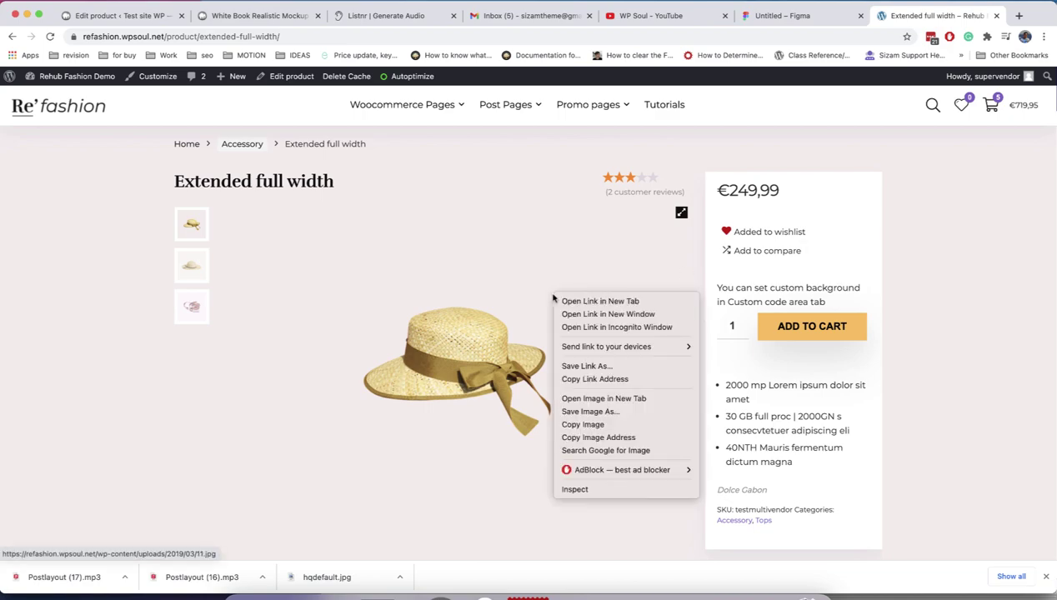
pyautogui.click(601, 412)
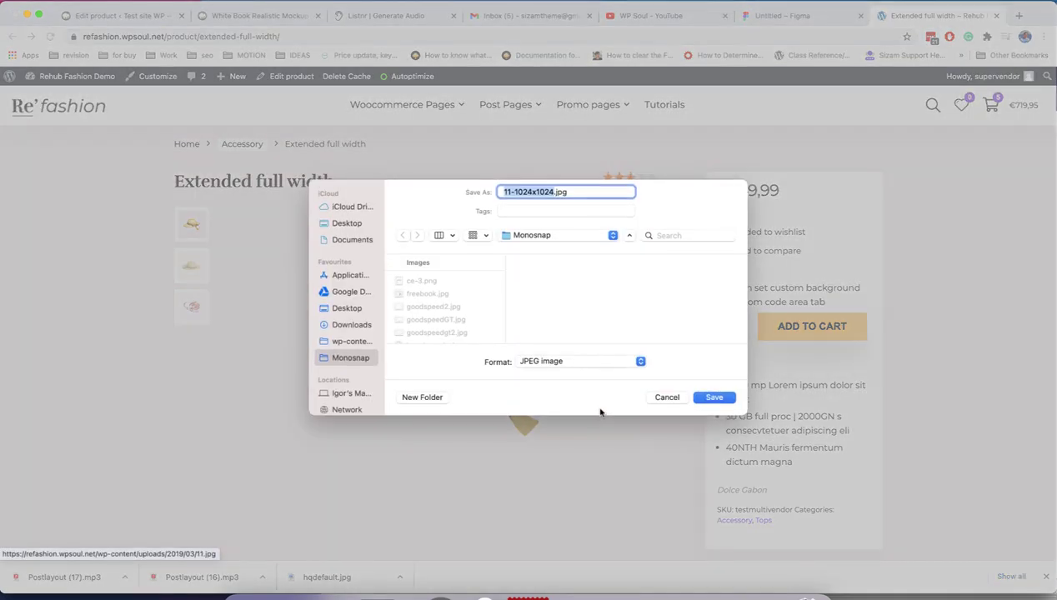
pyautogui.click(696, 396)
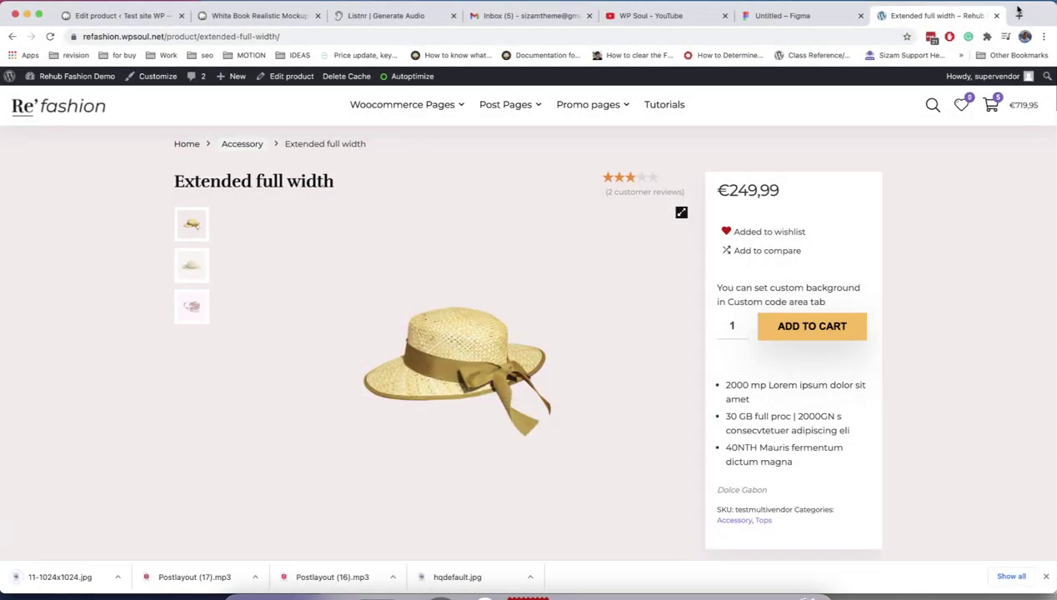
# - Switch to Figma in a new browser tab and open its recently viewed files
pyautogui.click(1019, 15)
pyautogui.write('figma')
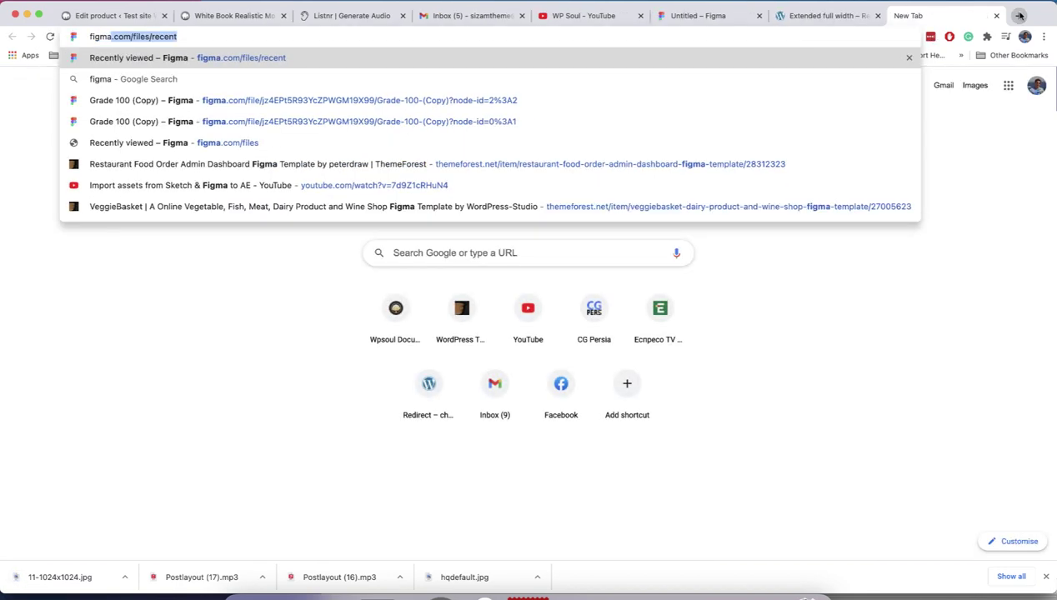
pyautogui.press('Return')
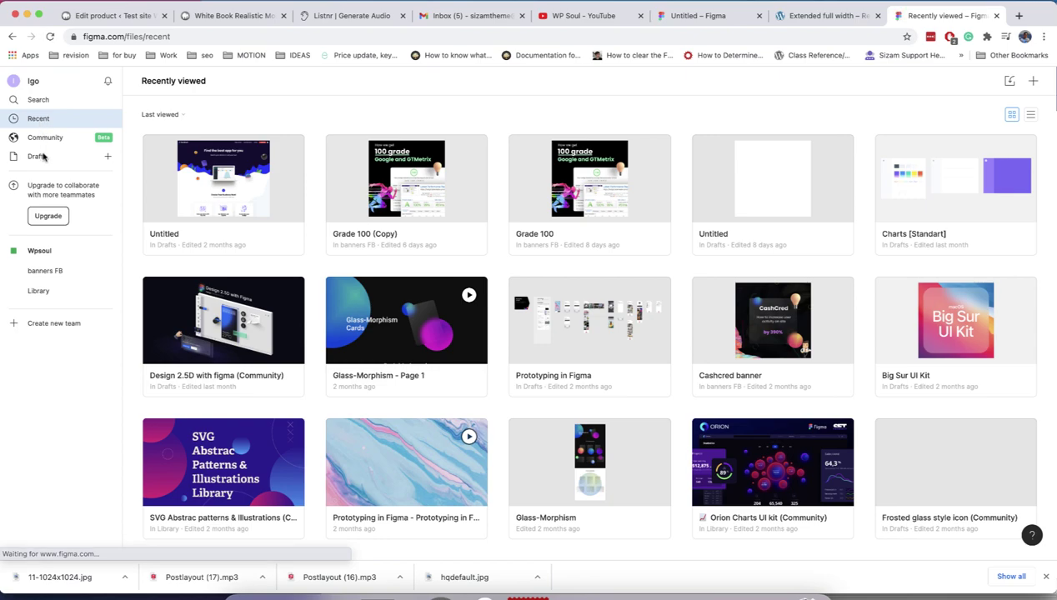
# - Create a blank Figma draft file and place 11-1024x1024.jpg from the Monosnap folder on the canvas at about 628 × 425
pyautogui.click(108, 156)
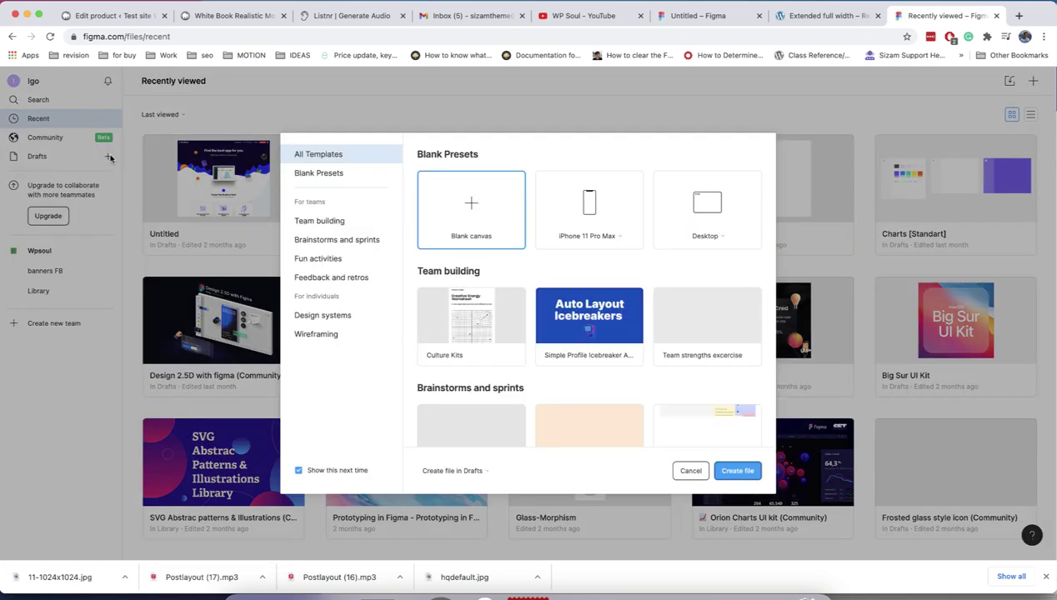
pyautogui.click(735, 472)
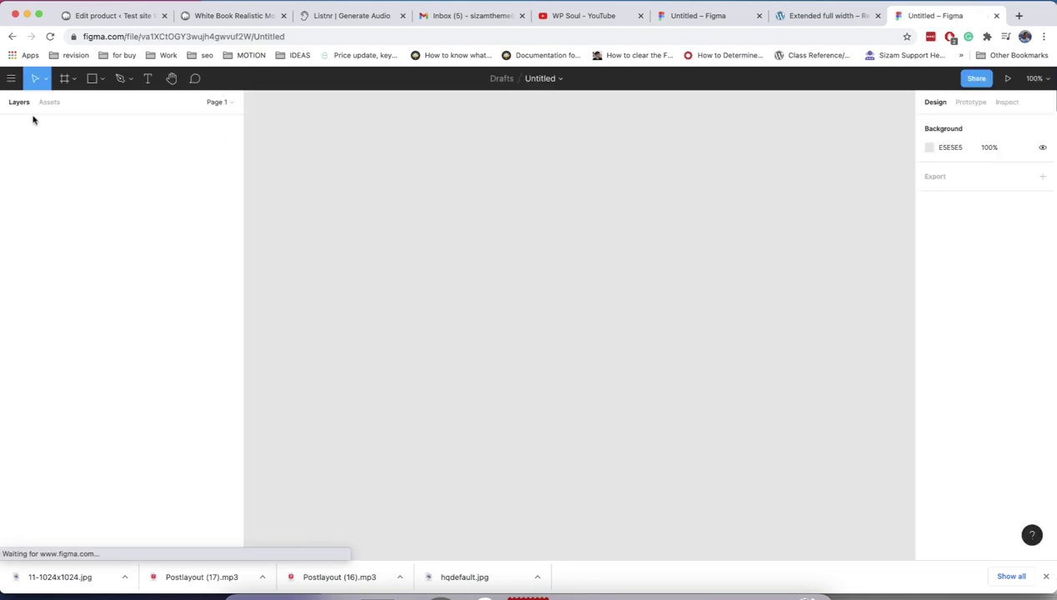
pyautogui.click(13, 78)
pyautogui.moveTo(61, 165)
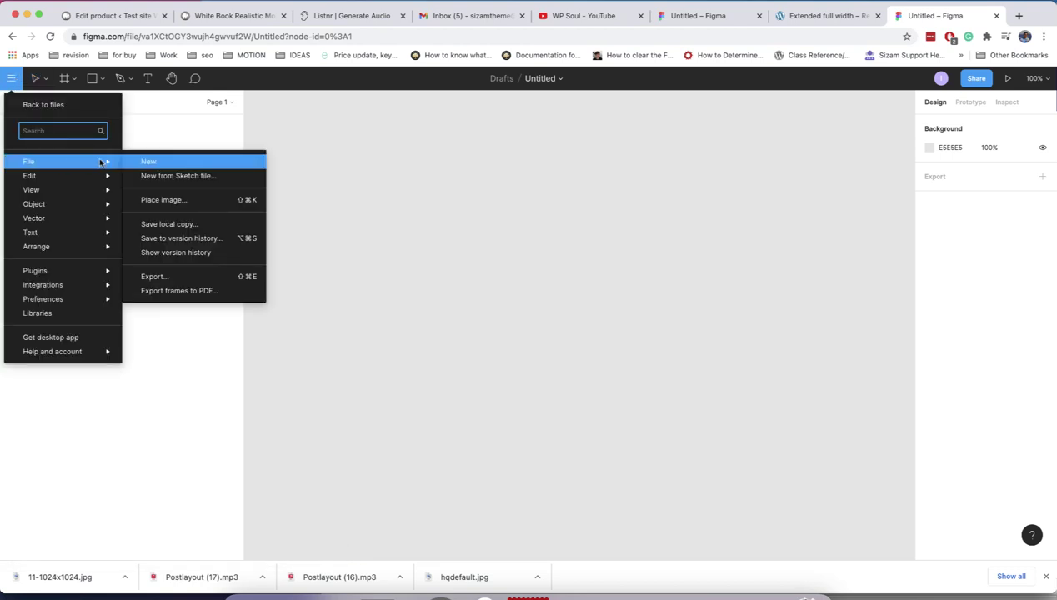
pyautogui.click(173, 178)
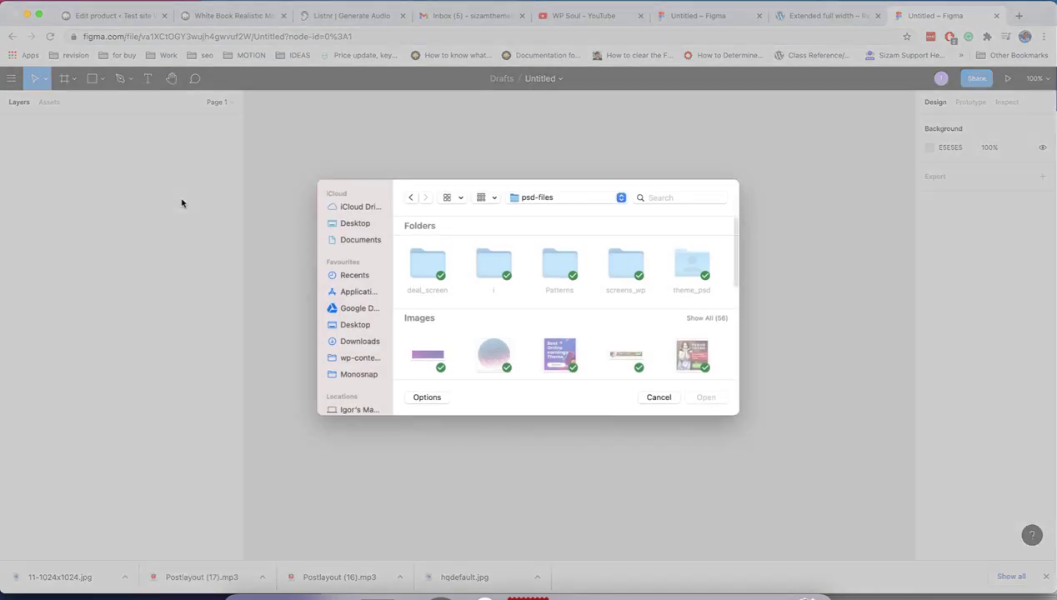
pyautogui.click(364, 373)
pyautogui.click(434, 288)
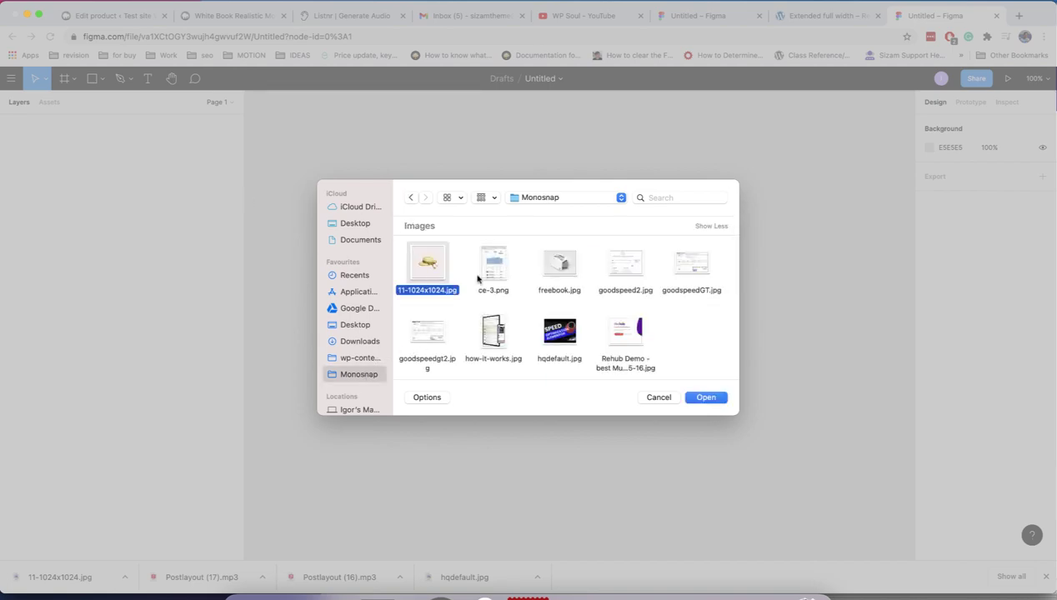
pyautogui.click(702, 398)
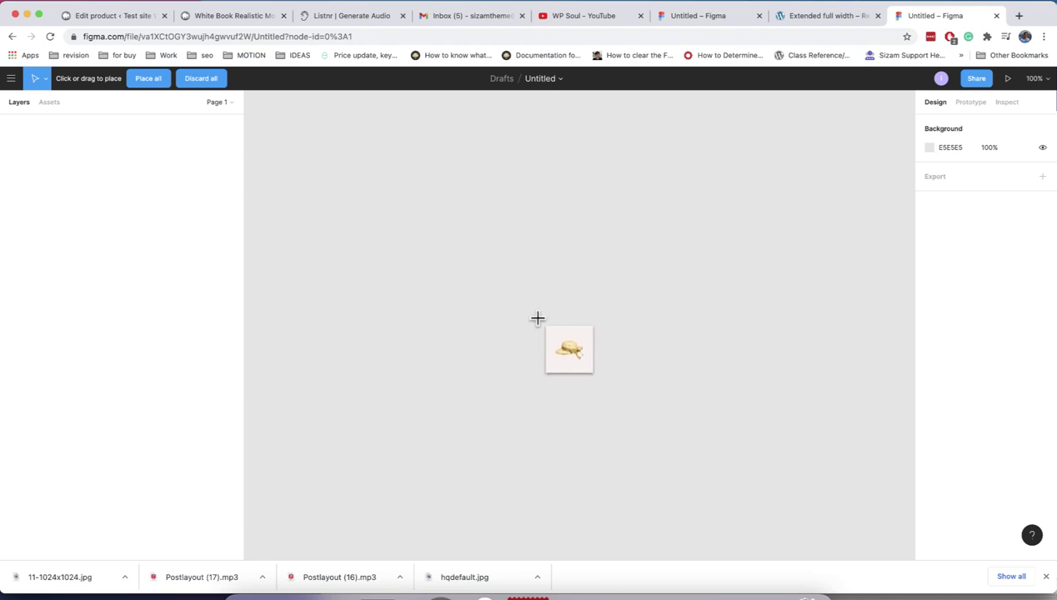
pyautogui.moveTo(434, 223); pyautogui.dragTo(806, 473)
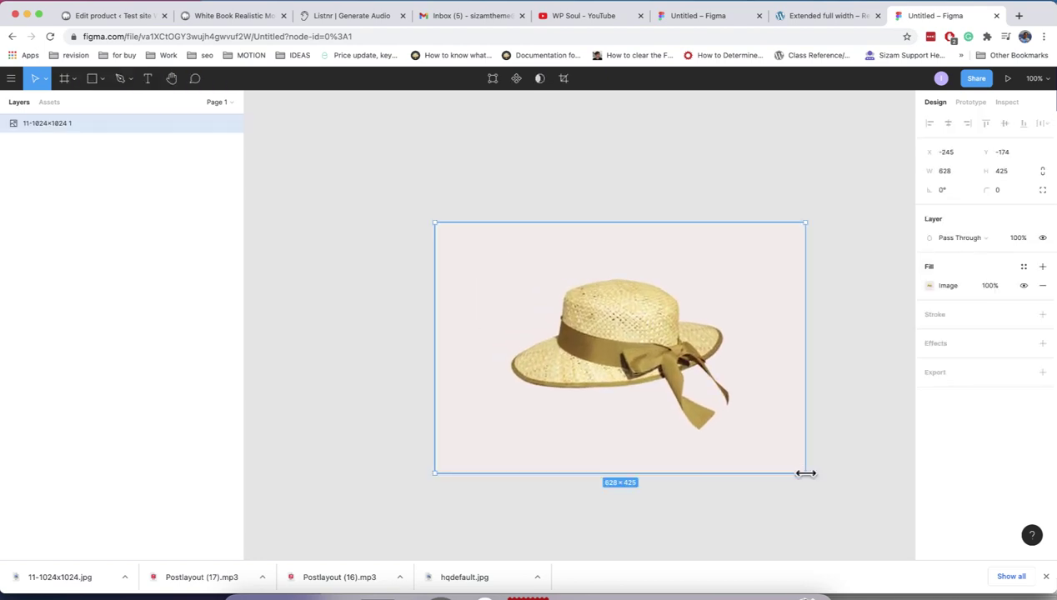
# - Sample the pale backdrop of the hat image as the canvas background color F6EDEE and select its hex code
pyautogui.click(908, 286)
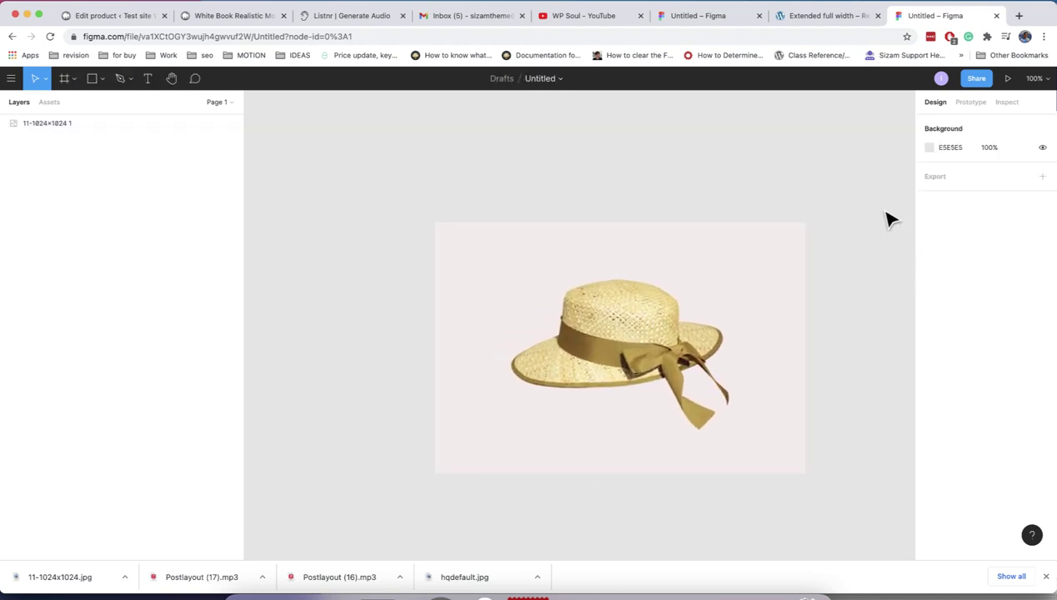
pyautogui.click(929, 149)
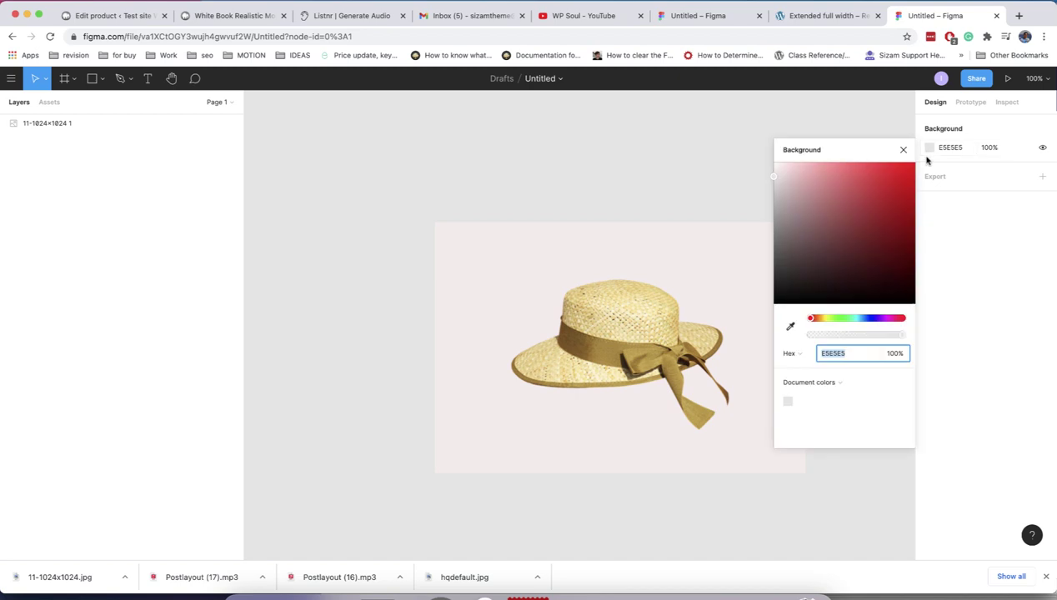
pyautogui.click(791, 325)
pyautogui.click(716, 286)
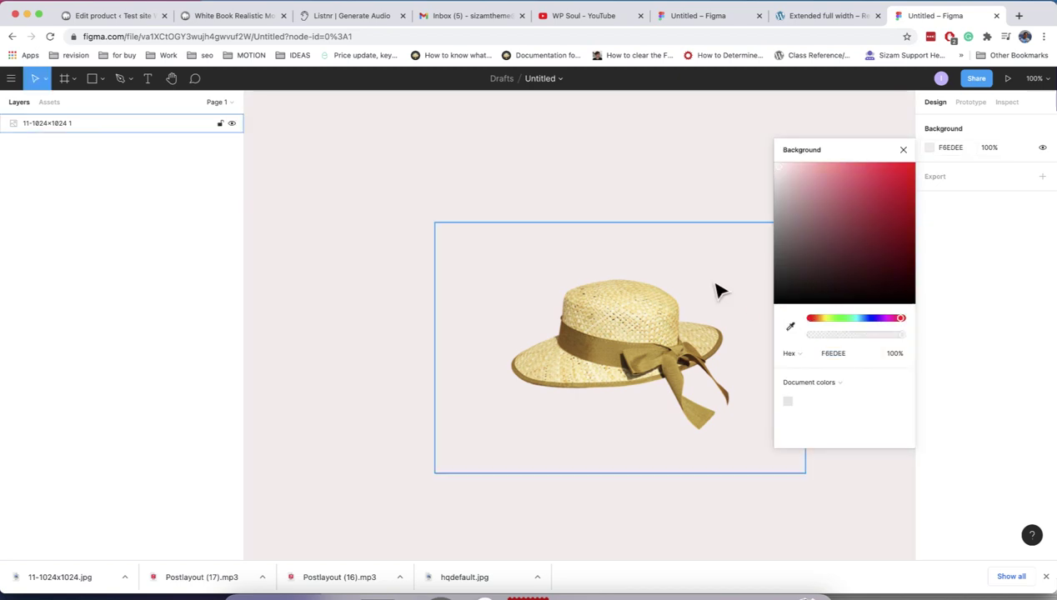
pyautogui.click(952, 148)
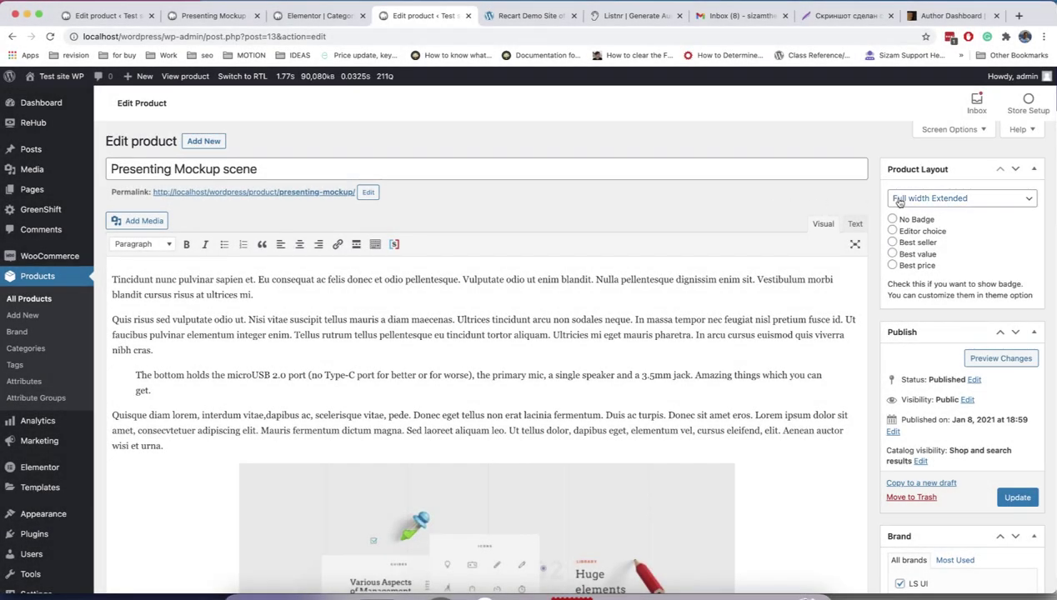
# - Set the product layout of Presenting Mockup scene to Full width Advanced
pyautogui.click(929, 201)
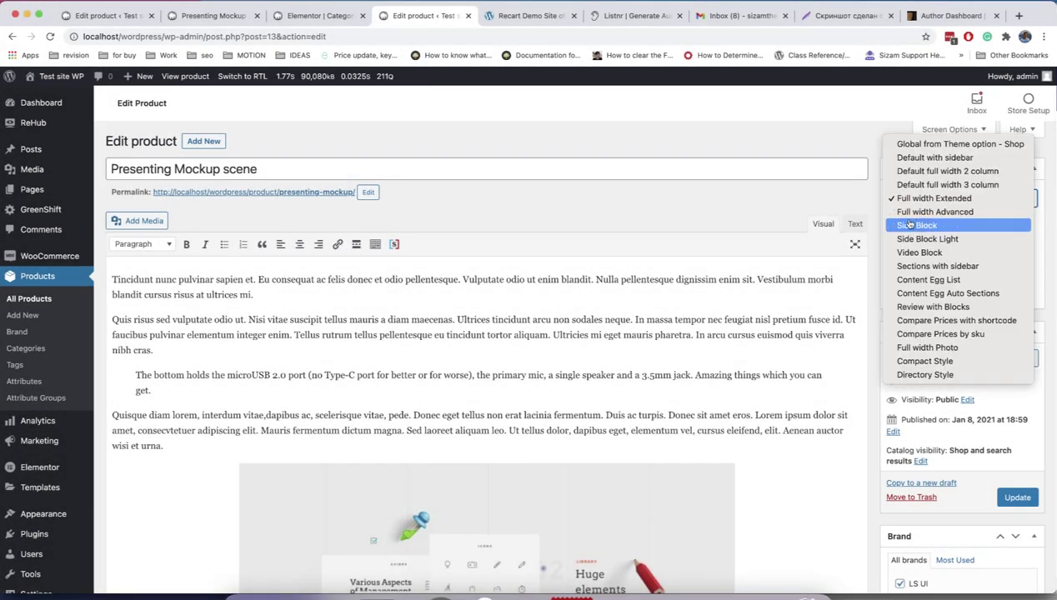
pyautogui.click(939, 213)
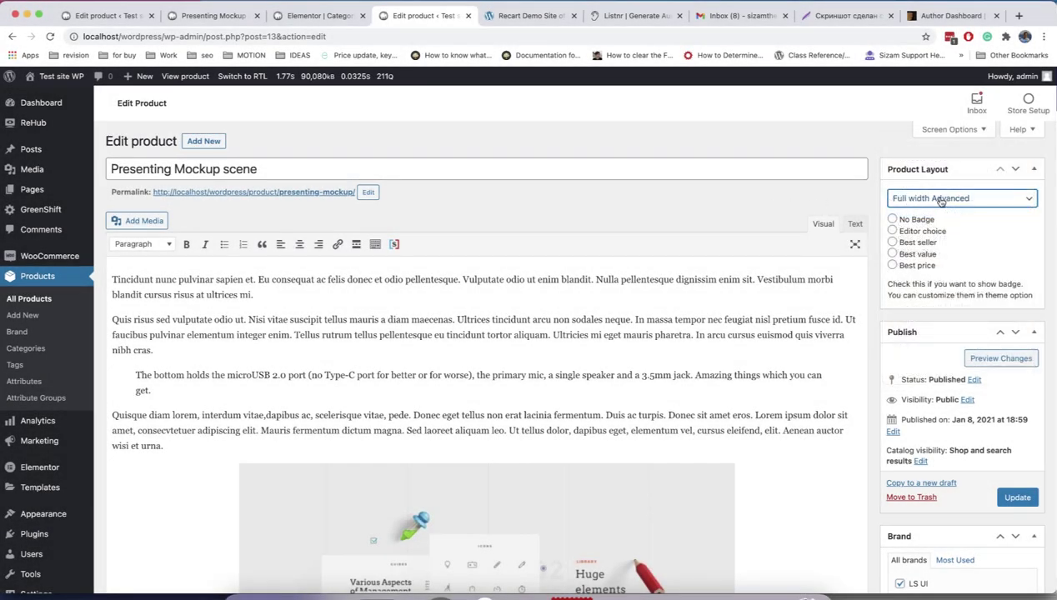
# - On the Recart demo's Samsung Galaxy S10 Plus page, preview several gallery images and choose the red color with 256GB memory
pyautogui.click(525, 15)
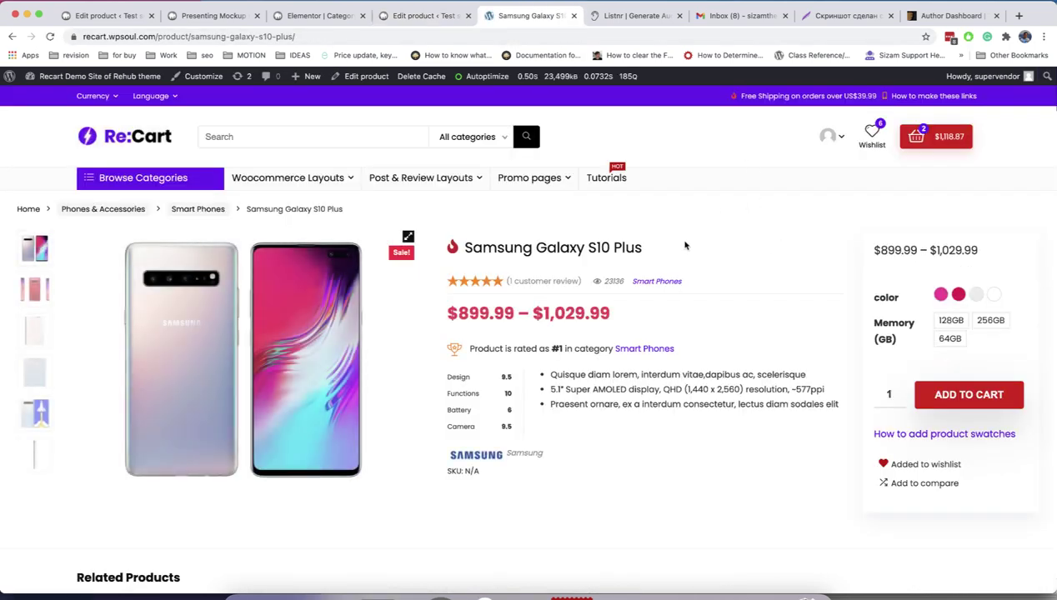
pyautogui.click(35, 290)
pyautogui.click(36, 332)
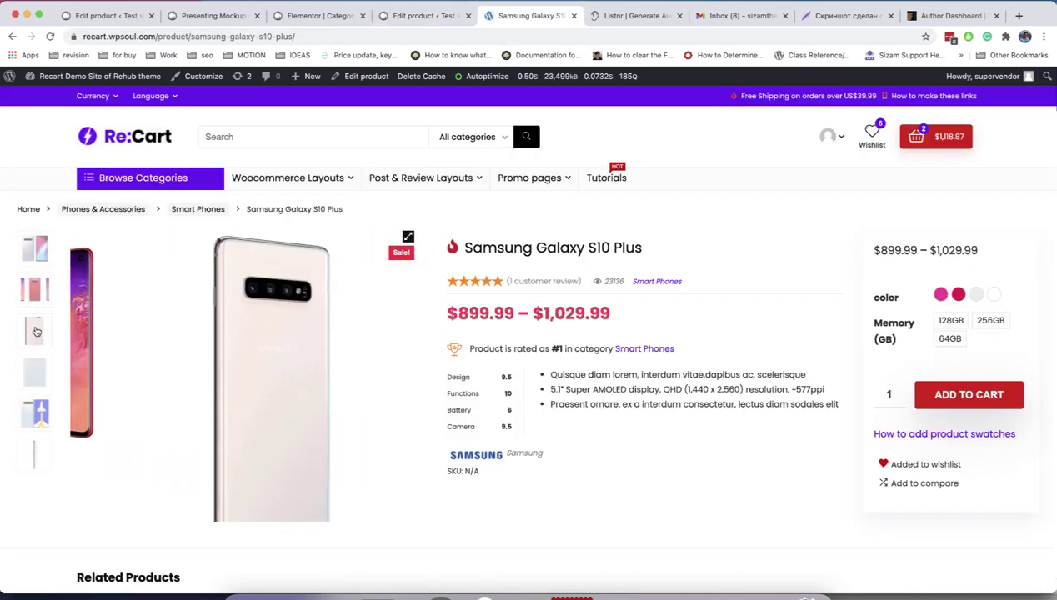
pyautogui.click(40, 251)
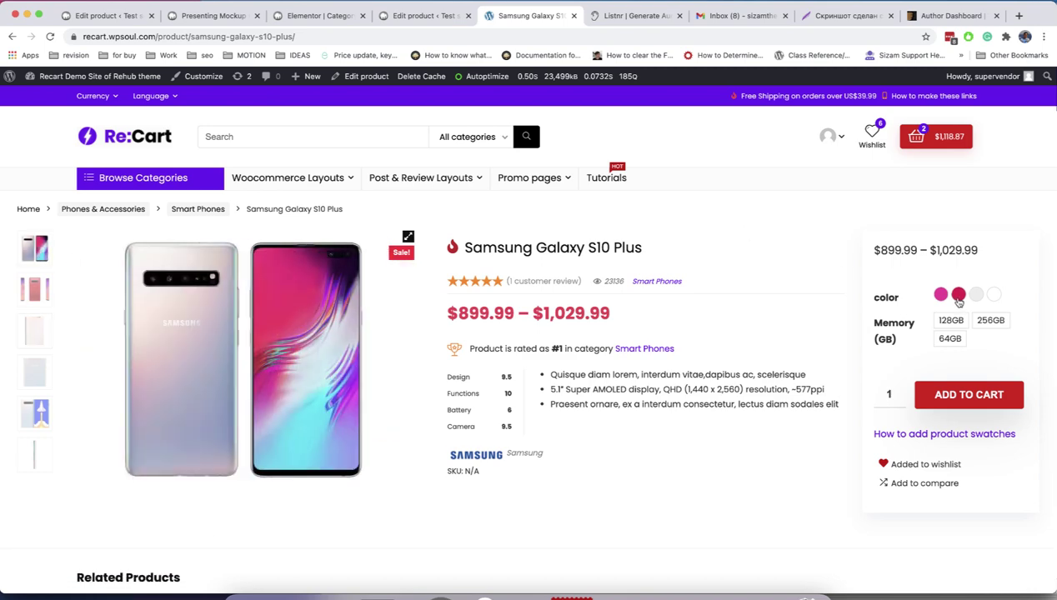
pyautogui.click(958, 297)
pyautogui.click(990, 321)
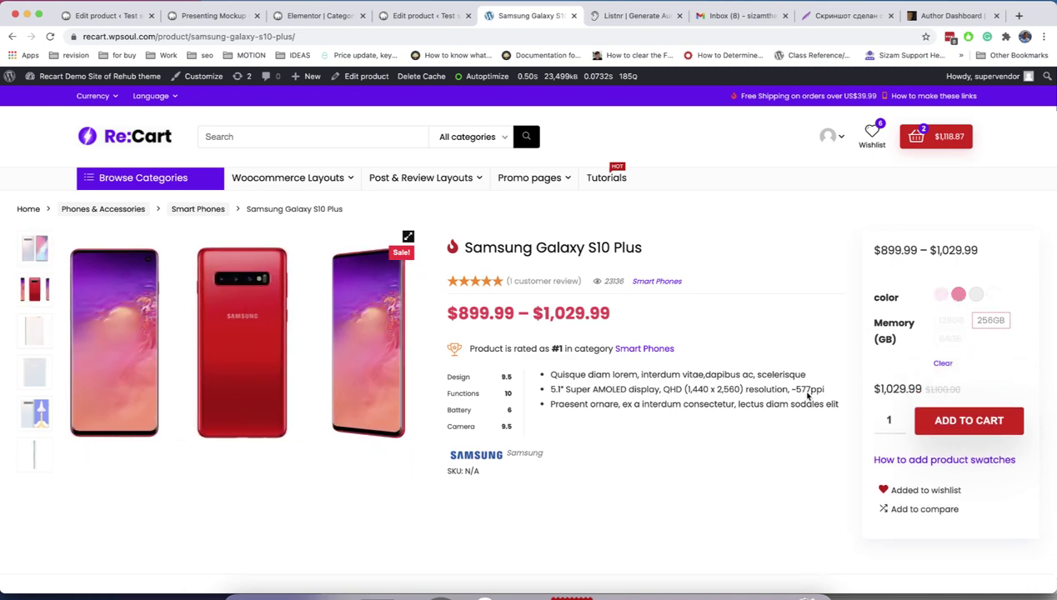
# - Look over the Samsung Galaxy S10 Plus page's related products, description and expert review sections
pyautogui.scroll(-5, 710, 290)
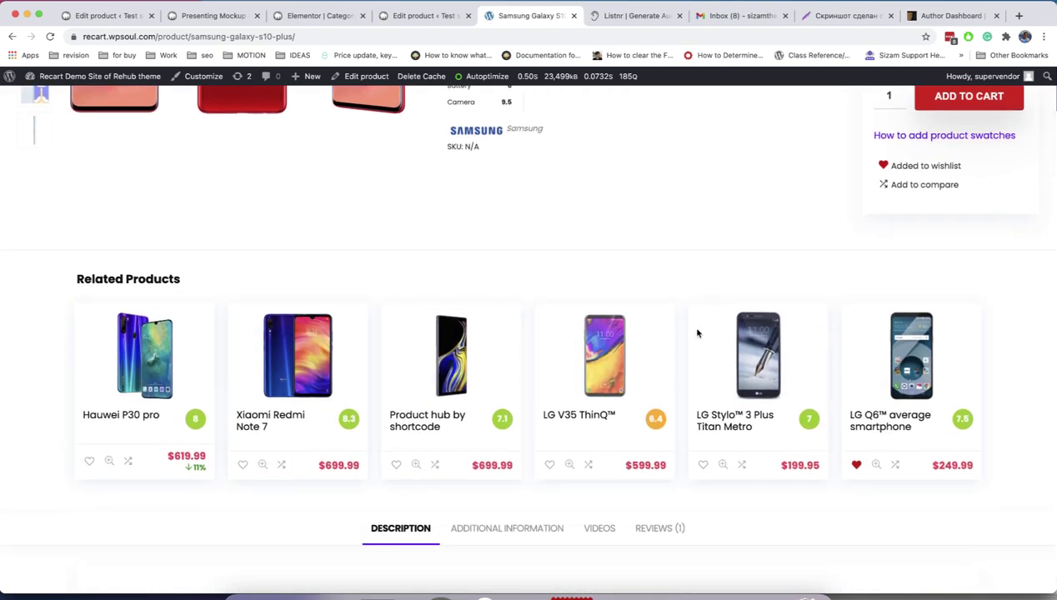
pyautogui.scroll(-10, 330, 292)
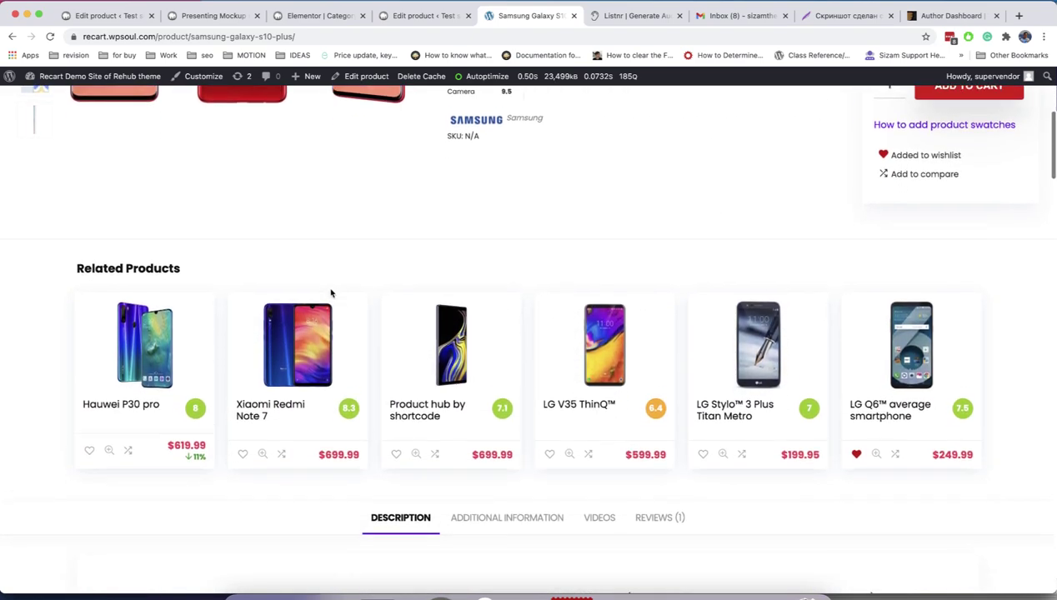
pyautogui.scroll(-8, 330, 289)
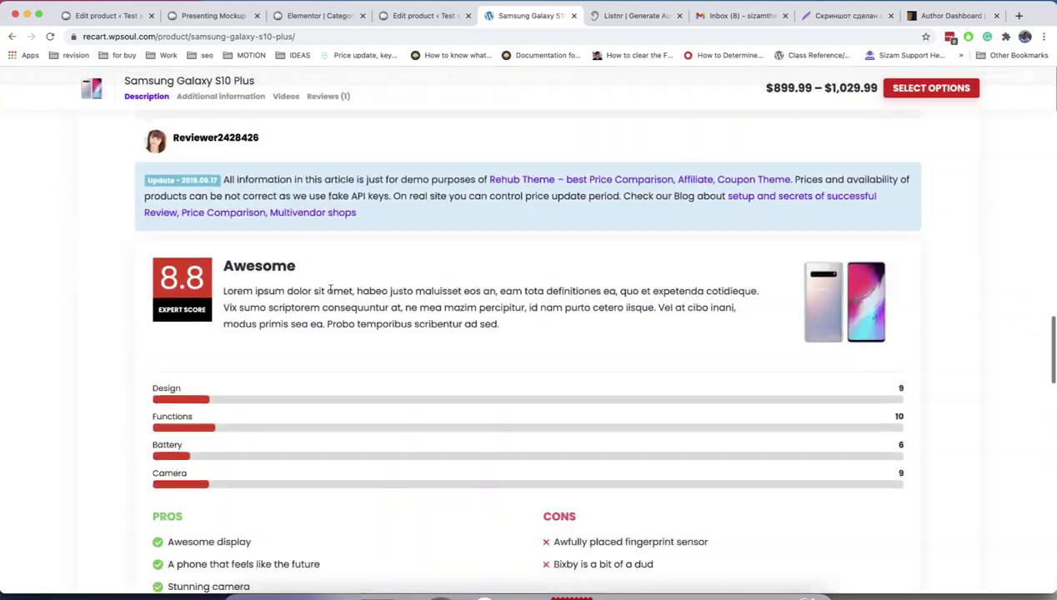
pyautogui.scroll(12, 331, 292)
pyautogui.scroll(15, 330, 292)
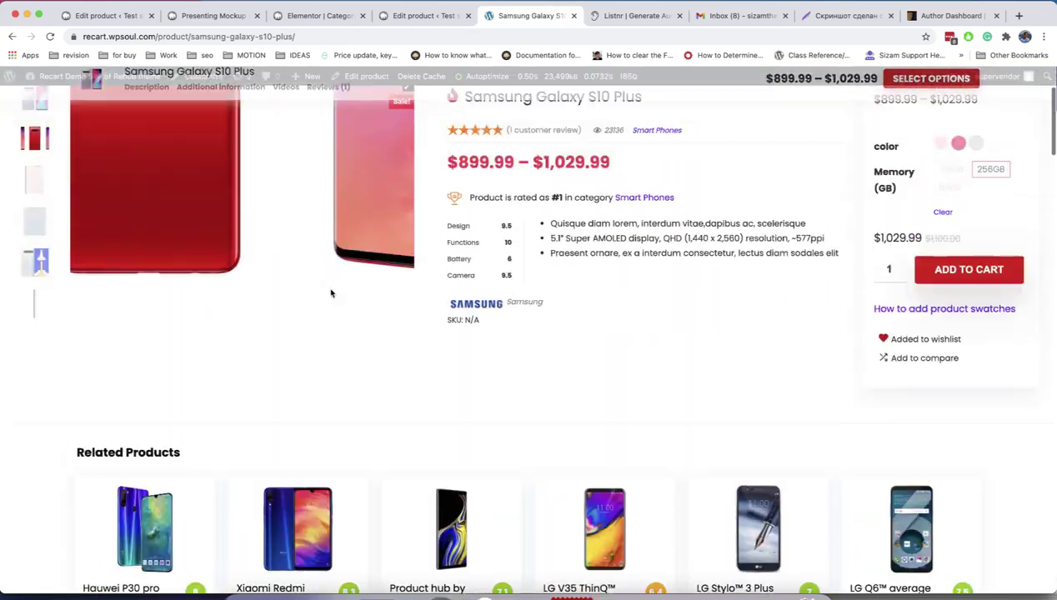
# - Return to editing Presenting Mockup scene and set its product layout to Side Block
pyautogui.click(428, 20)
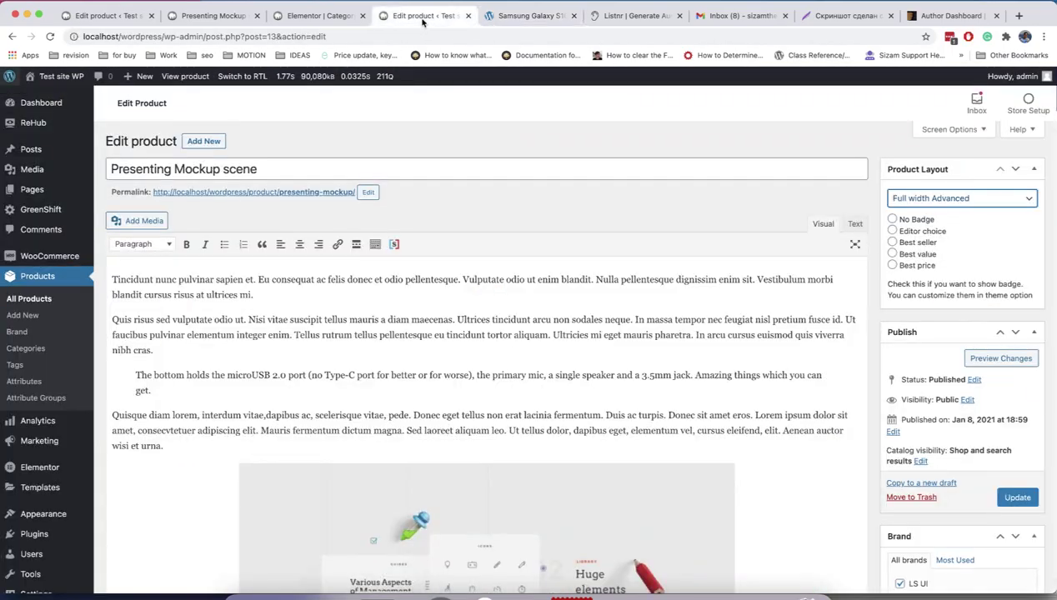
pyautogui.click(956, 201)
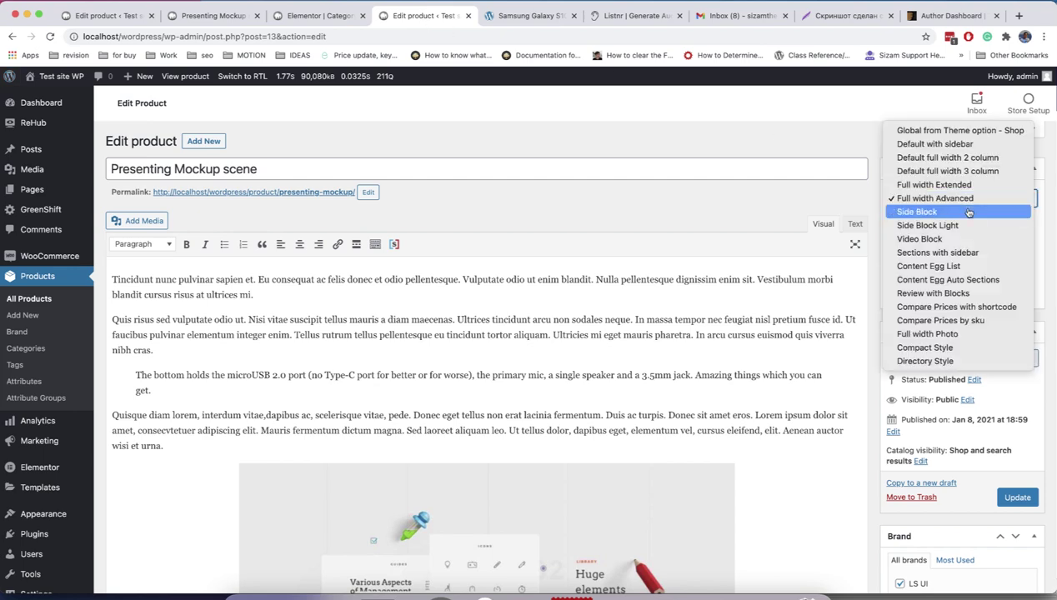
pyautogui.click(969, 213)
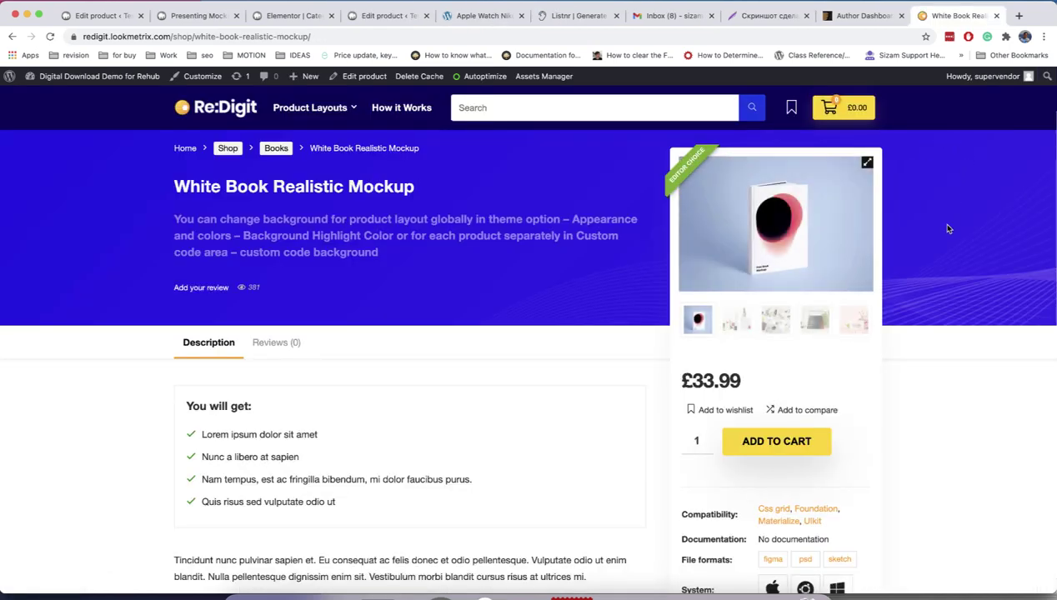
# - Look over the White Book Realistic Mockup demo page, including its description and the side block with purchase details
pyautogui.scroll(-5, 928, 286)
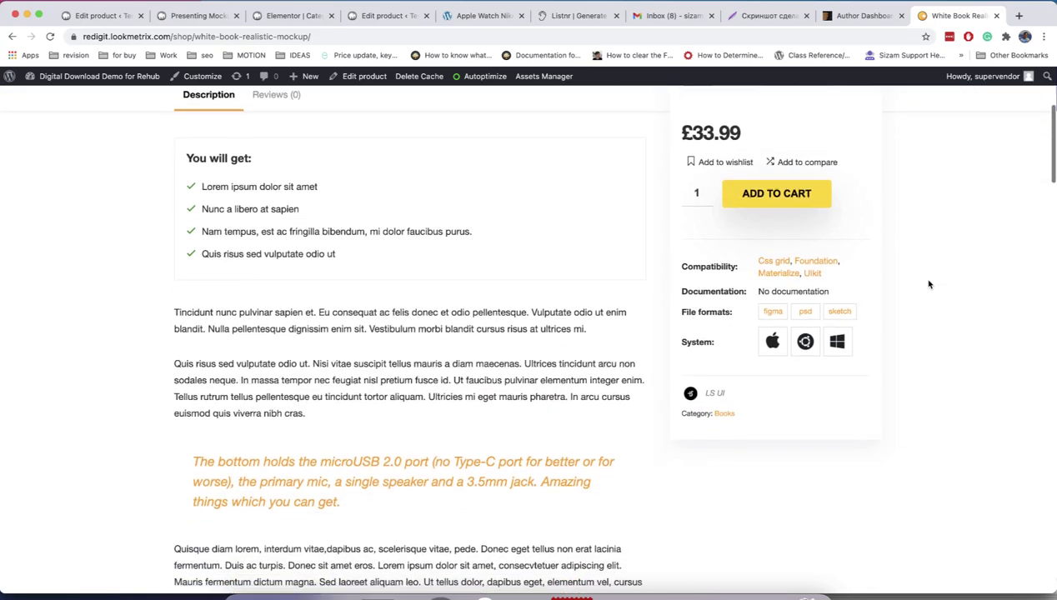
pyautogui.scroll(-7, 929, 285)
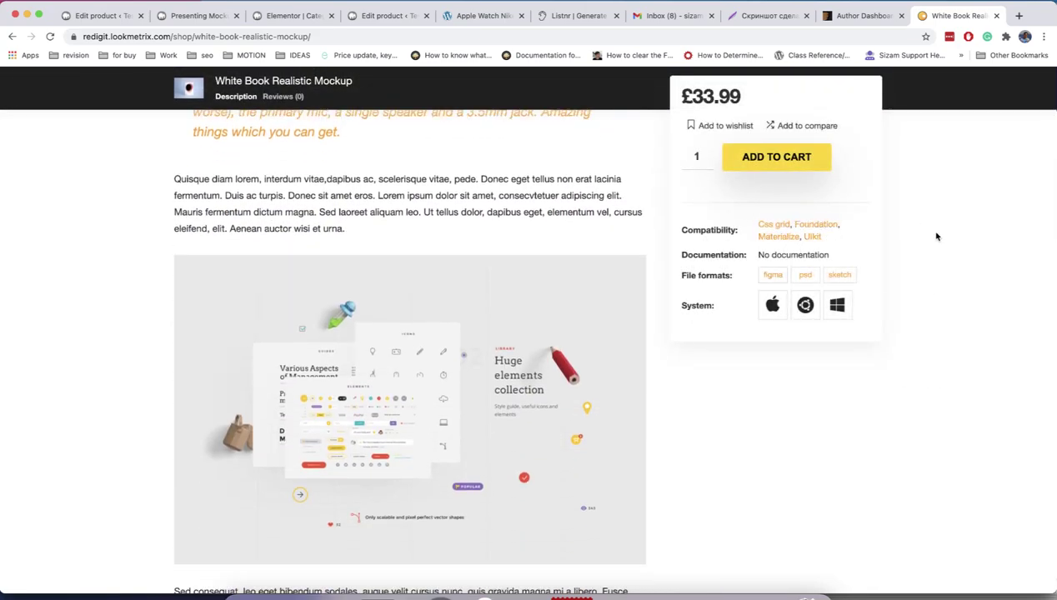
pyautogui.scroll(-10, 936, 237)
pyautogui.scroll(7, 936, 237)
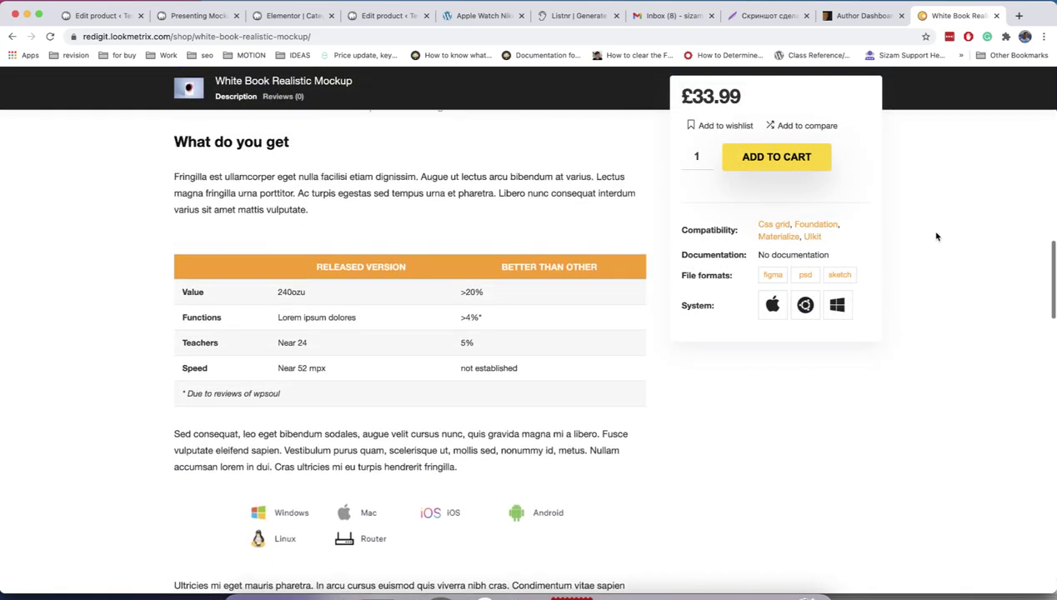
pyautogui.scroll(12, 936, 237)
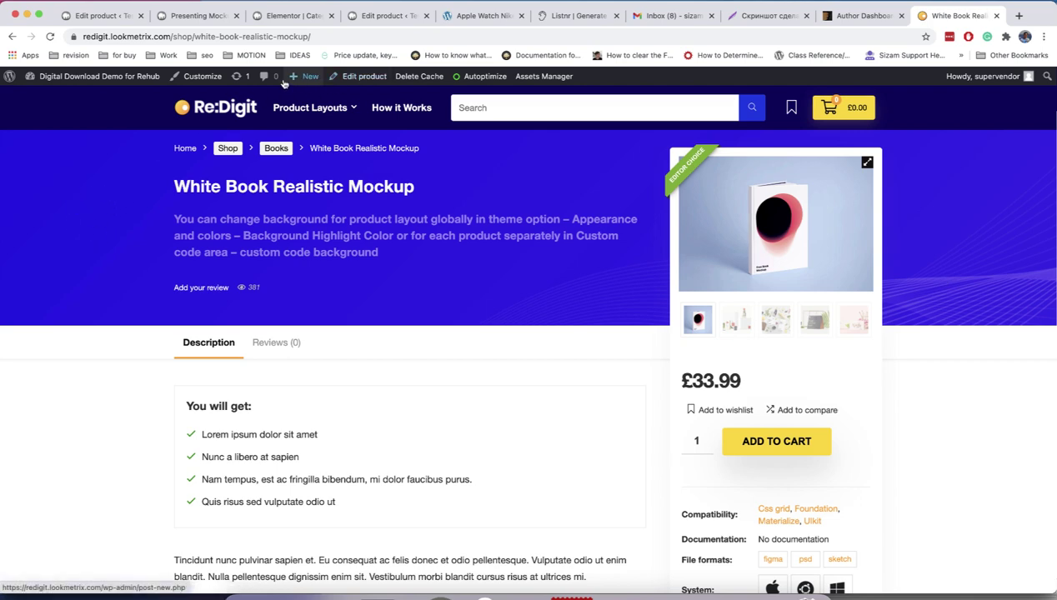
# - Try #aa002d as the background highlight color in the demo's Appearance/Color theme options, and leave the customizer without publishing
pyautogui.click(211, 79)
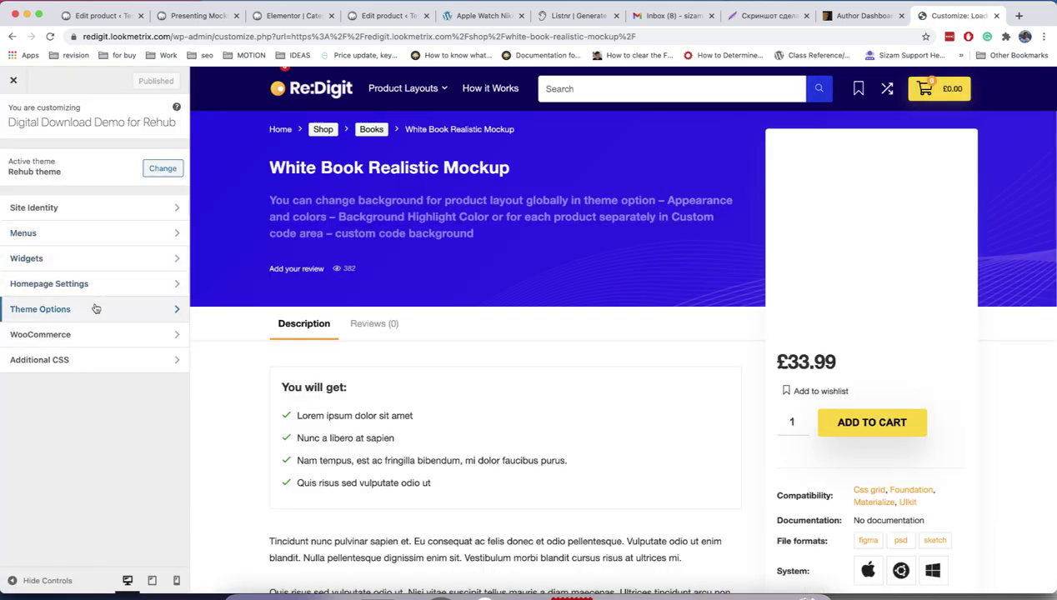
pyautogui.click(95, 308)
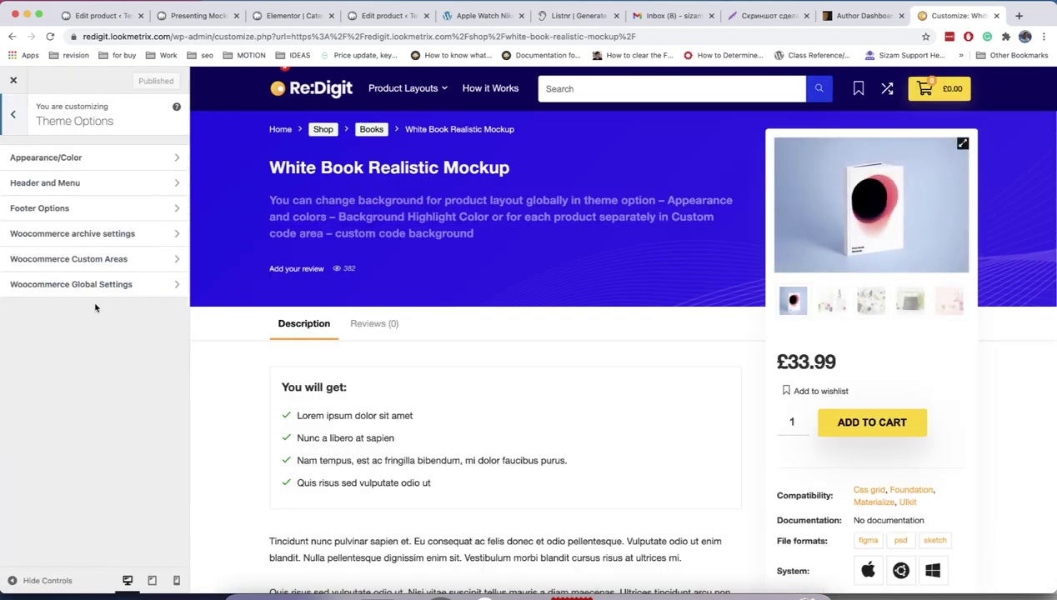
pyautogui.click(124, 162)
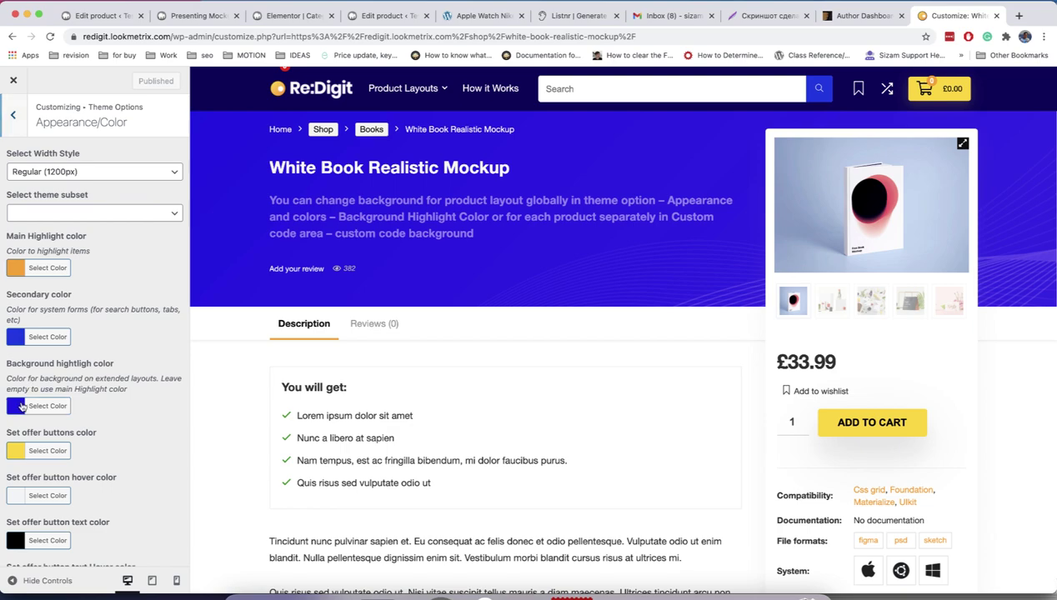
pyautogui.click(23, 407)
pyautogui.click(114, 467)
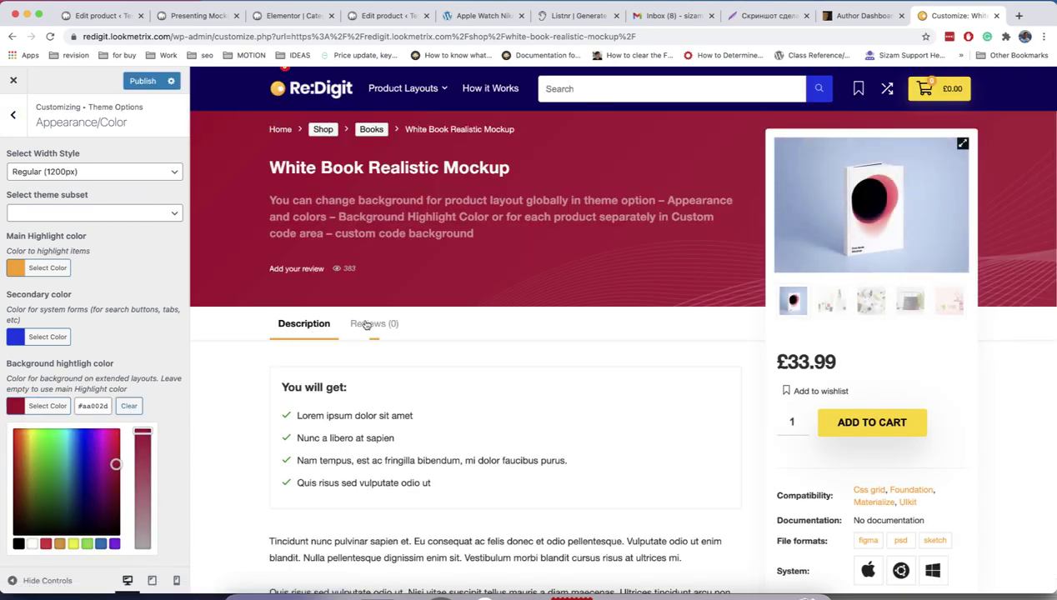
pyautogui.click(13, 81)
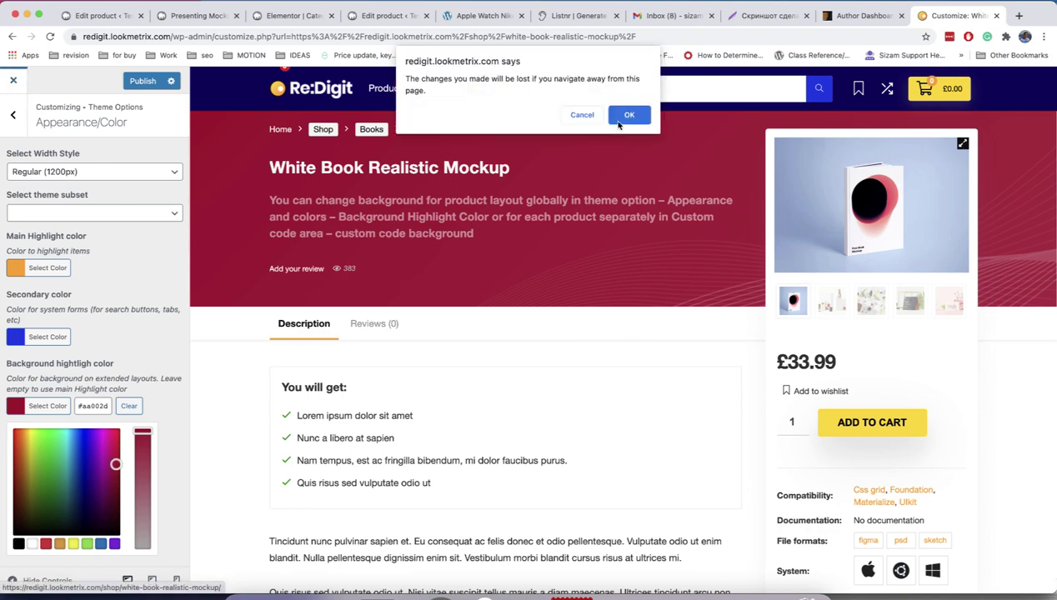
pyautogui.click(621, 119)
# - Switch to editing the Iphone free Cards Mockups product and update it with the Side Block Light layout
pyautogui.press('super+4')
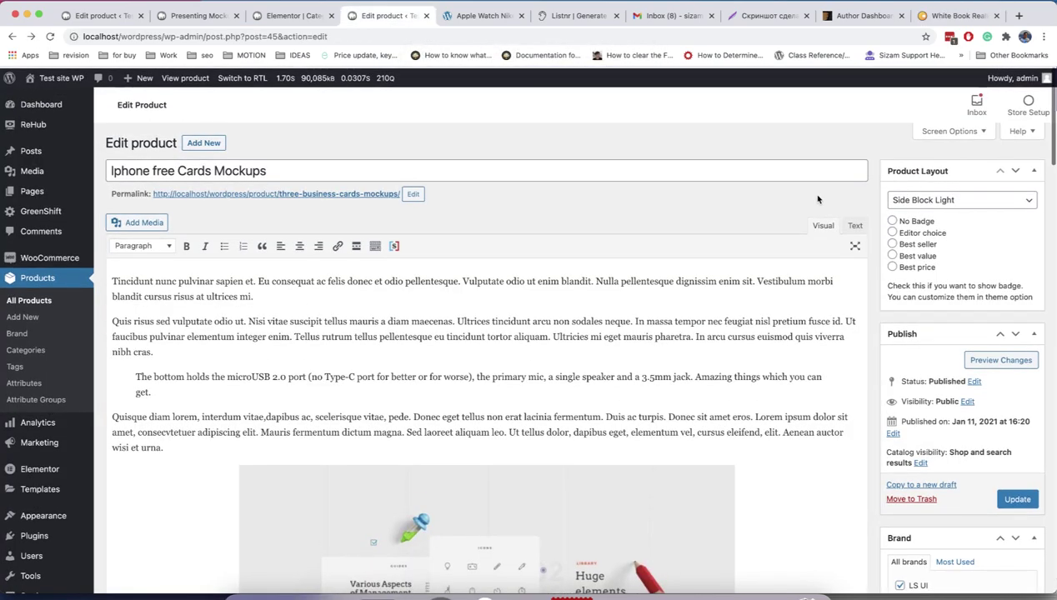
pyautogui.click(1017, 498)
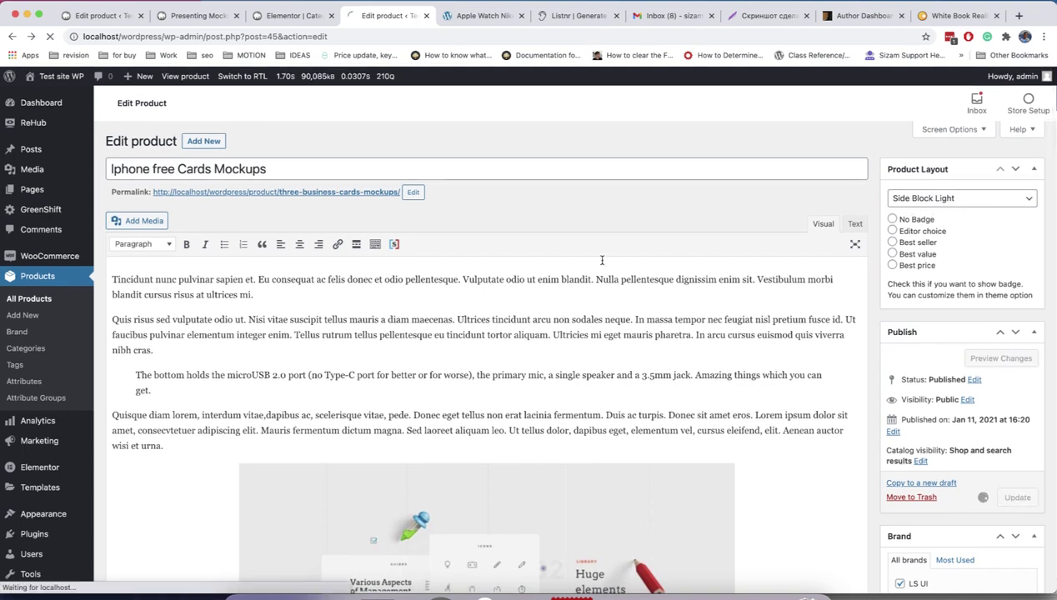
# - Open the Iphone free Cards Mockups product page in a new tab to view the Side Block Light layout
pyautogui.rightClick(351, 195)
pyautogui.click(360, 201)
pyautogui.press('super+5')
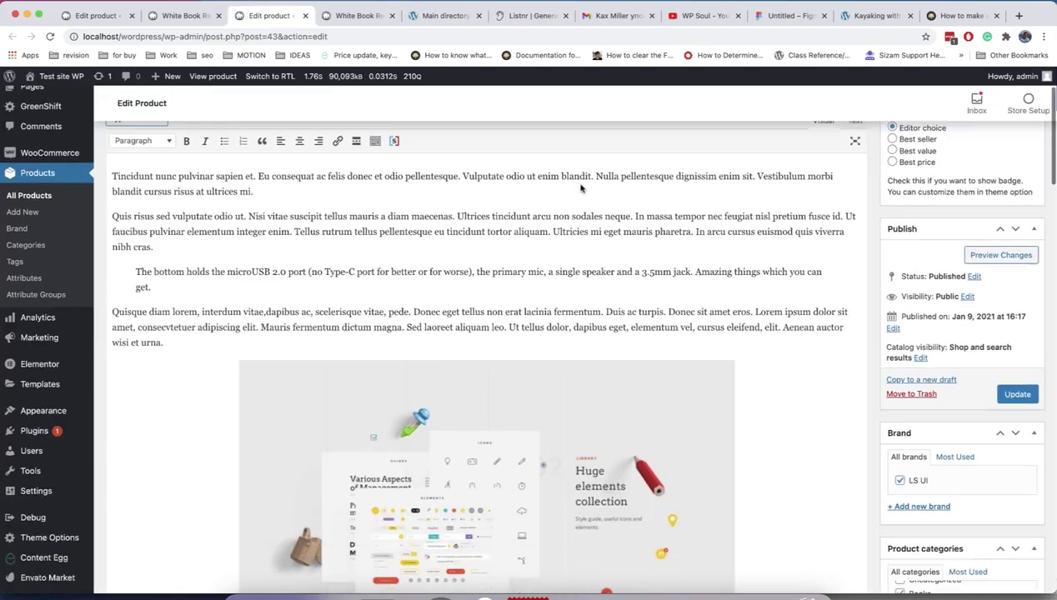
# - Review the Editor Review pros and cons of White Book Realistic Mockup and the matching list on its product page
pyautogui.scroll(-20, 583, 253)
pyautogui.scroll(-10, 581, 188)
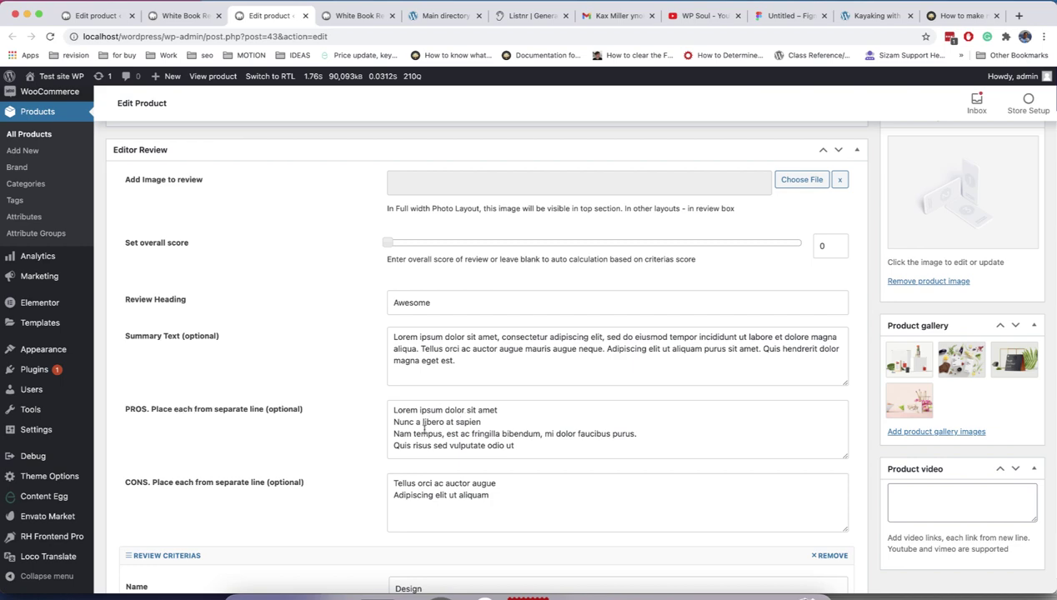
pyautogui.click(357, 16)
pyautogui.scroll(-5, 413, 293)
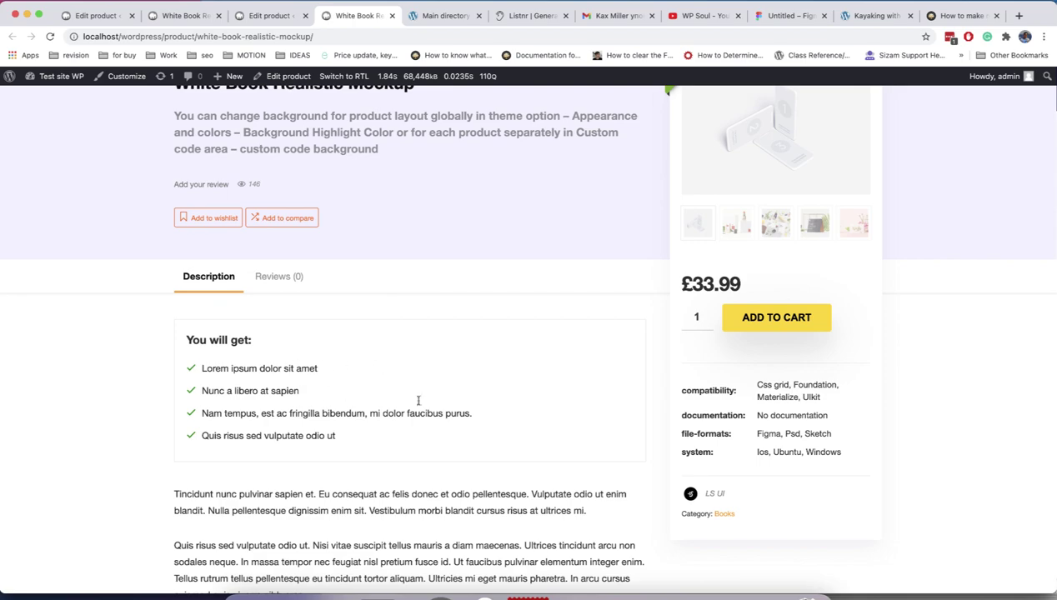
pyautogui.scroll(5, 420, 412)
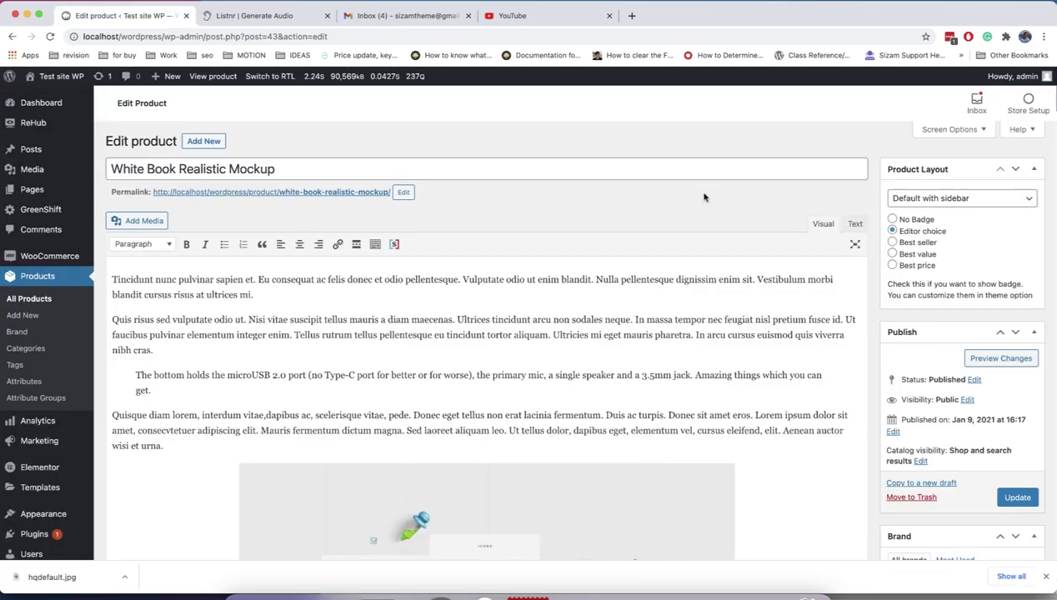
# - Set the product layout of White Book Realistic Mockup to Video Block and update the product
pyautogui.click(934, 197)
pyautogui.click(959, 292)
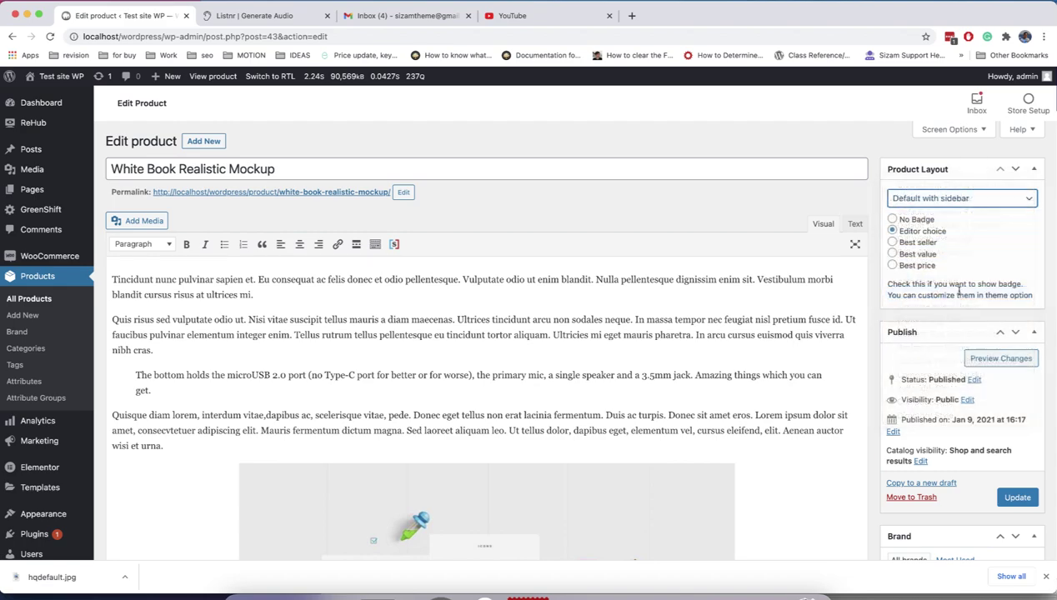
pyautogui.scroll(-2, 1005, 397)
pyautogui.click(1018, 446)
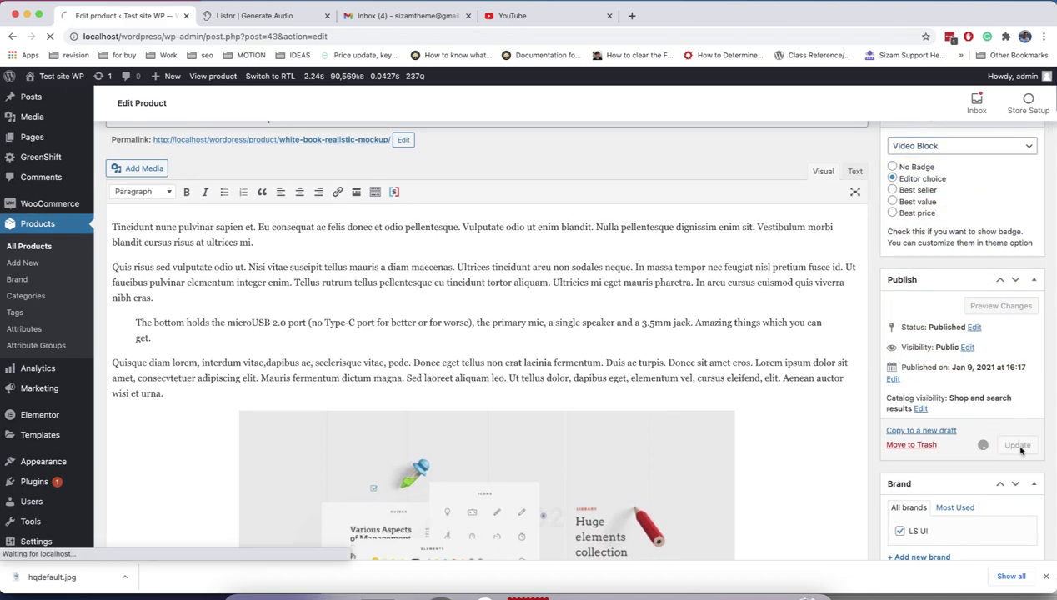
# - Check the product image and product video links, and open the White Book Realistic Mockup page in a new tab
pyautogui.scroll(-15, 1021, 450)
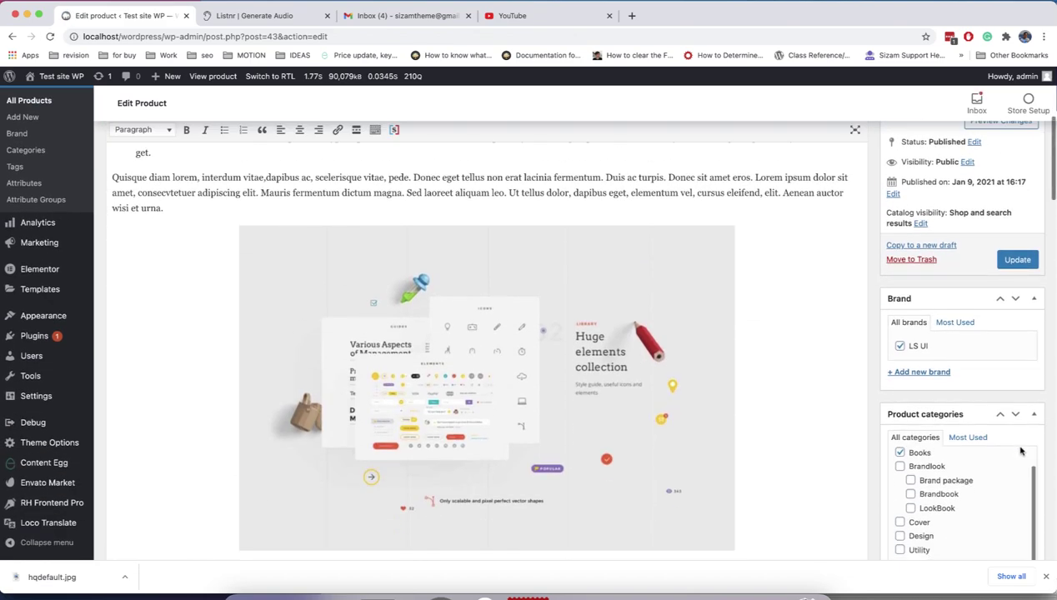
pyautogui.scroll(-2, 1022, 450)
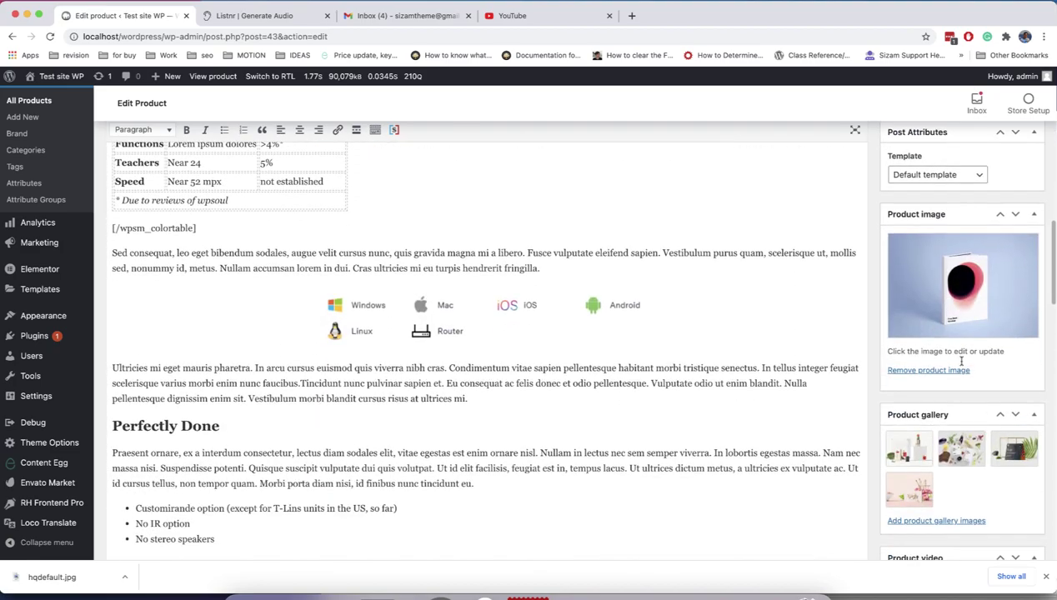
pyautogui.scroll(-2, 983, 314)
pyautogui.scroll(-10, 982, 313)
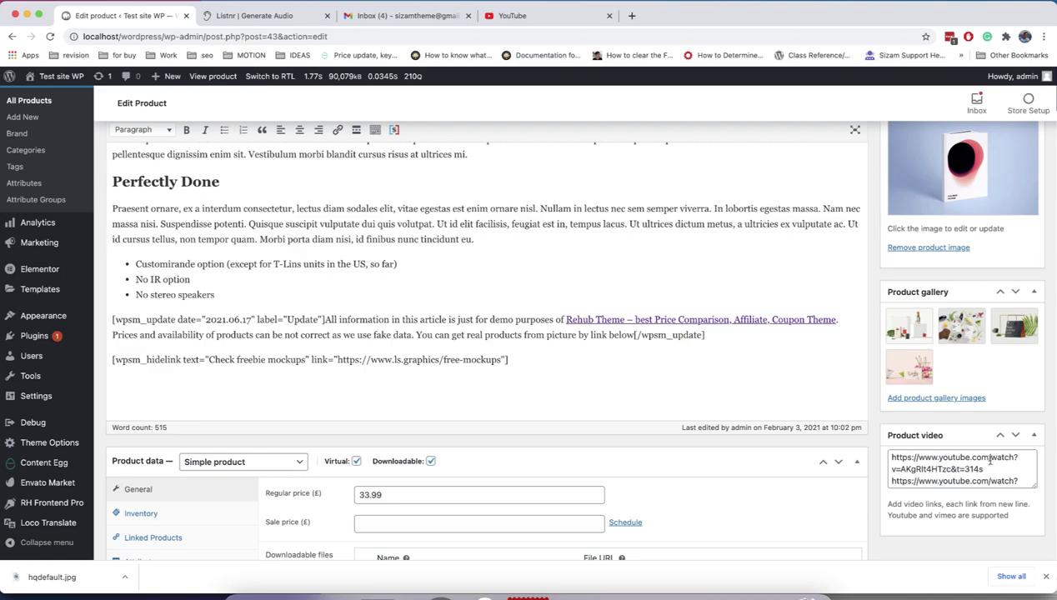
pyautogui.scroll(20, 942, 351)
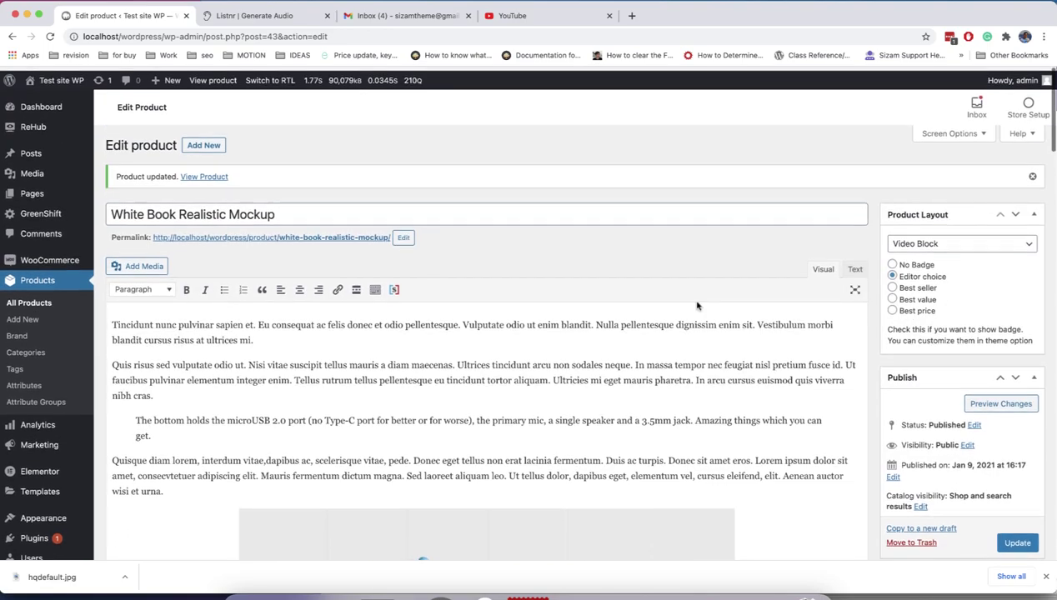
pyautogui.rightClick(358, 238)
pyautogui.click(392, 240)
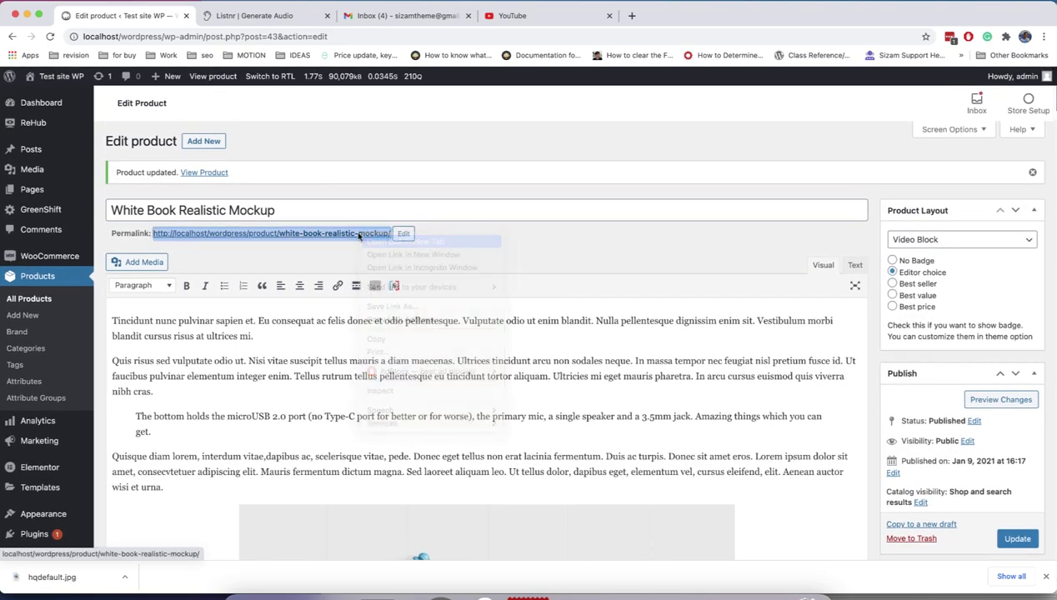
pyautogui.click(218, 16)
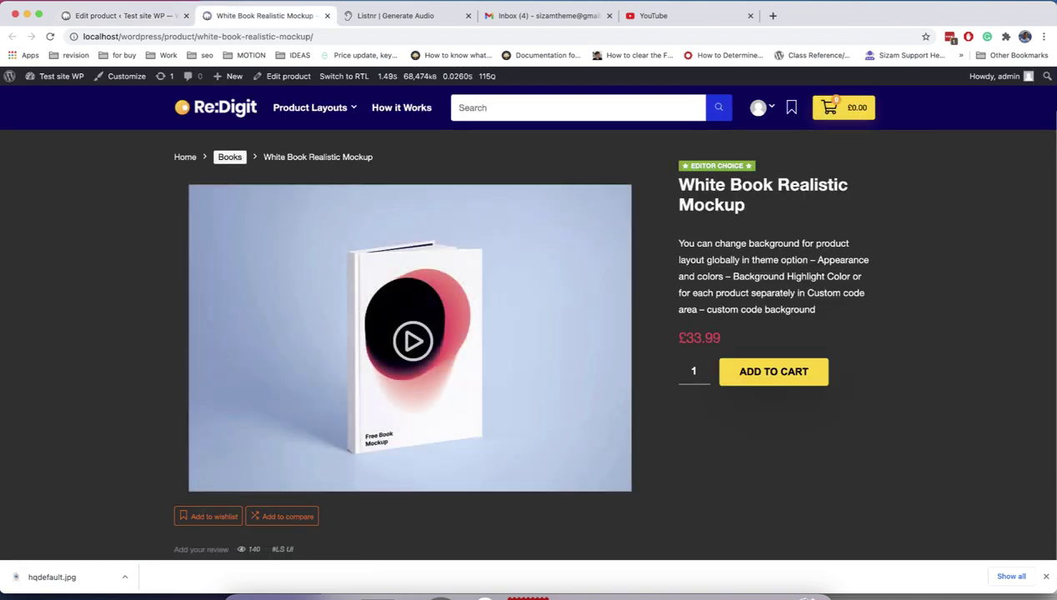
# - Remove the product image from White Book Realistic Mockup, update the product and reload its product page
pyautogui.click(114, 16)
pyautogui.scroll(-20, 1004, 355)
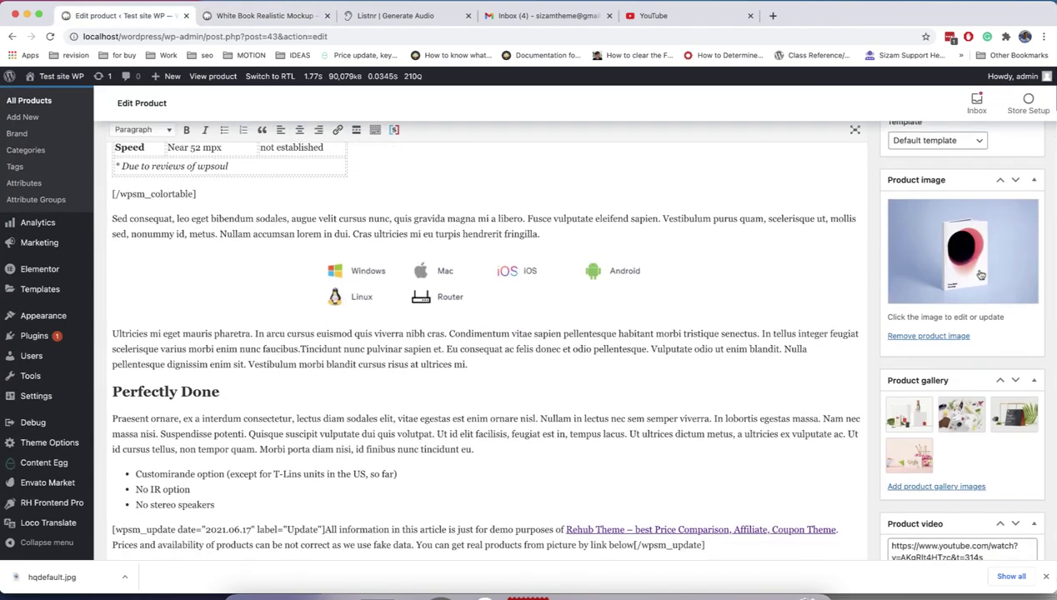
pyautogui.click(942, 337)
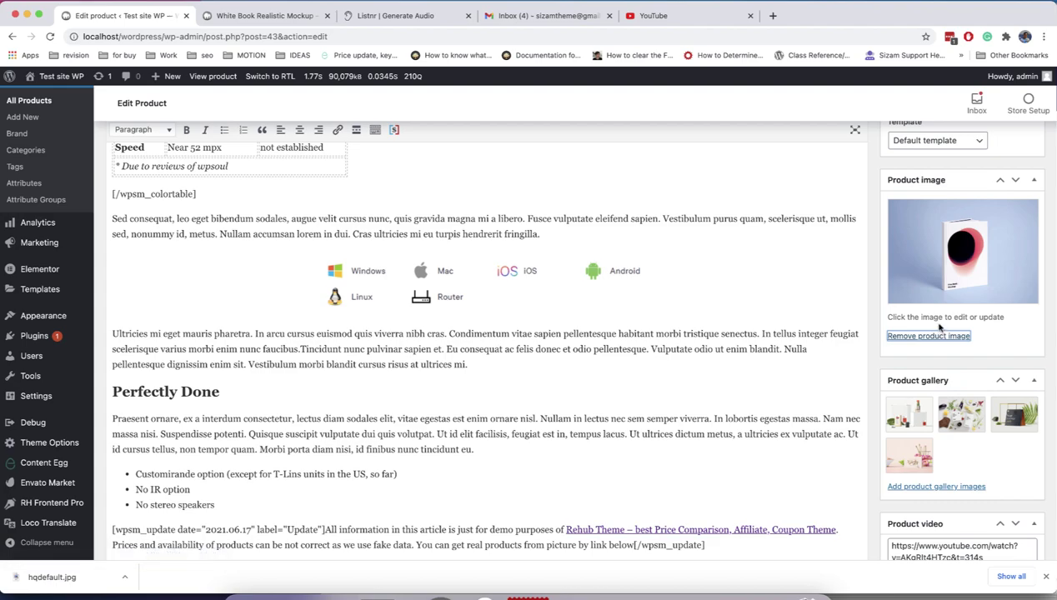
pyautogui.scroll(15, 964, 300)
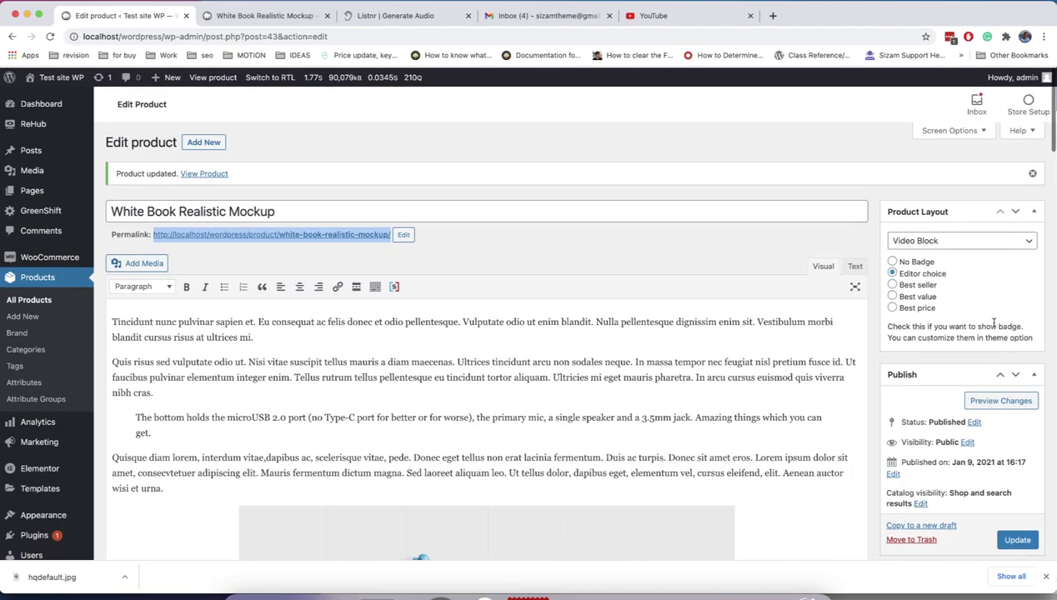
pyautogui.scroll(-5, 1001, 360)
pyautogui.click(1006, 337)
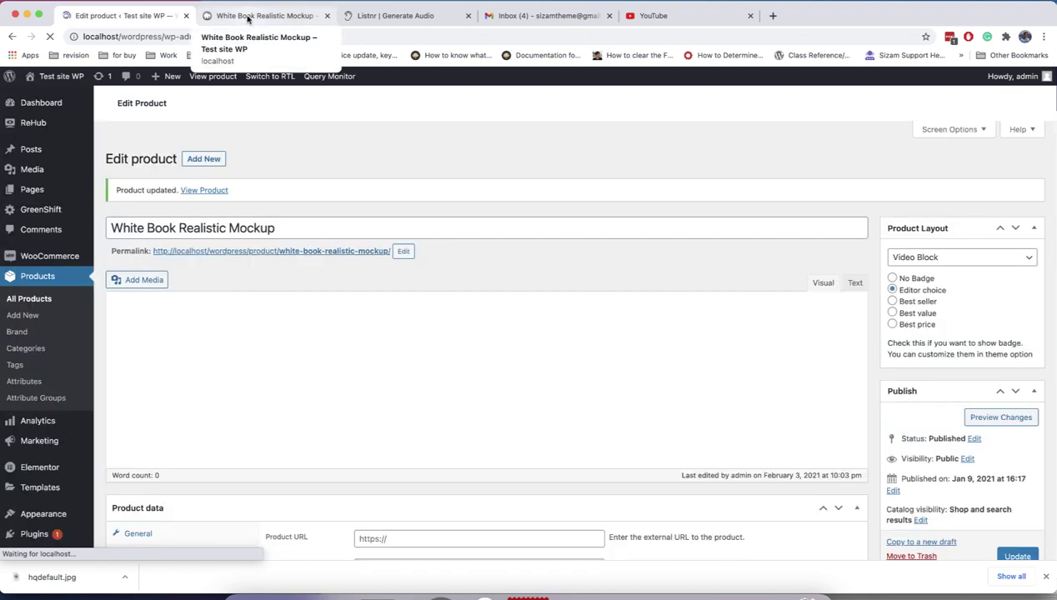
pyautogui.click(248, 17)
pyautogui.click(55, 37)
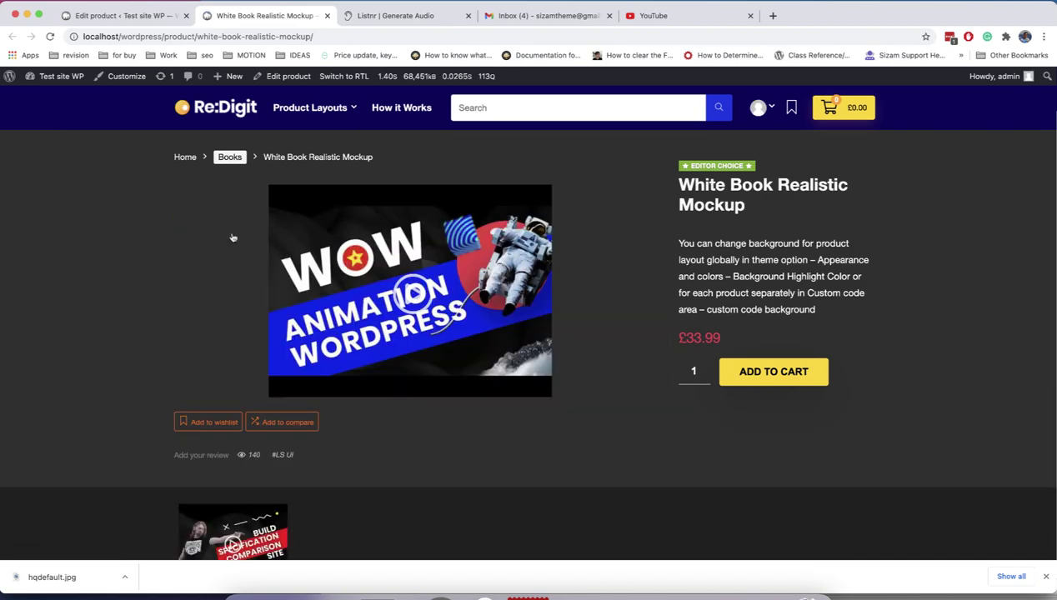
# - Switch to the WP Soul channel on YouTube and copy the link of the Gutenberg High Conversional Blocks video
pyautogui.press('super+5')
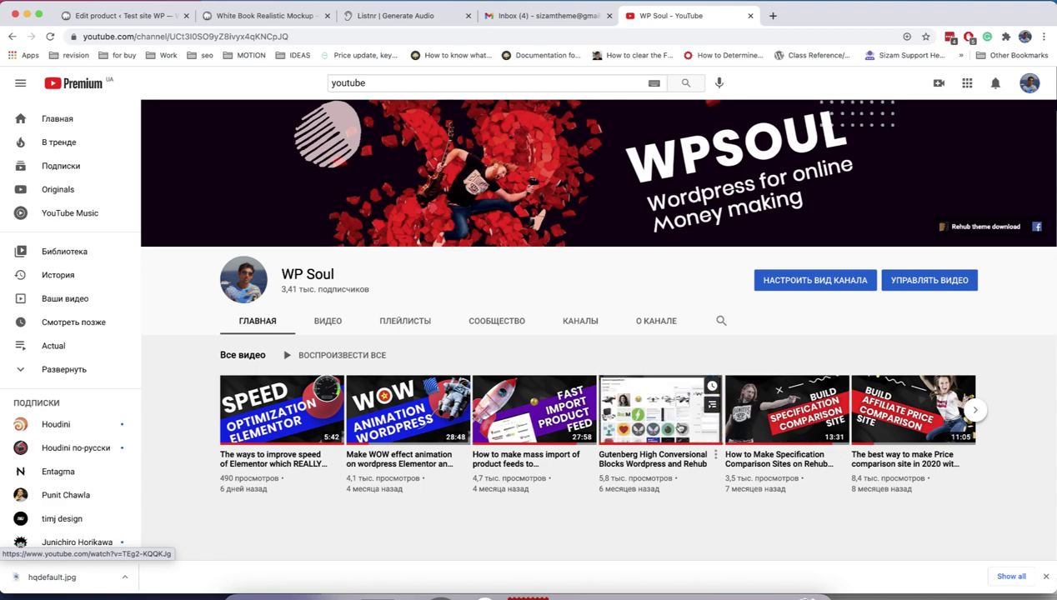
pyautogui.rightClick(665, 459)
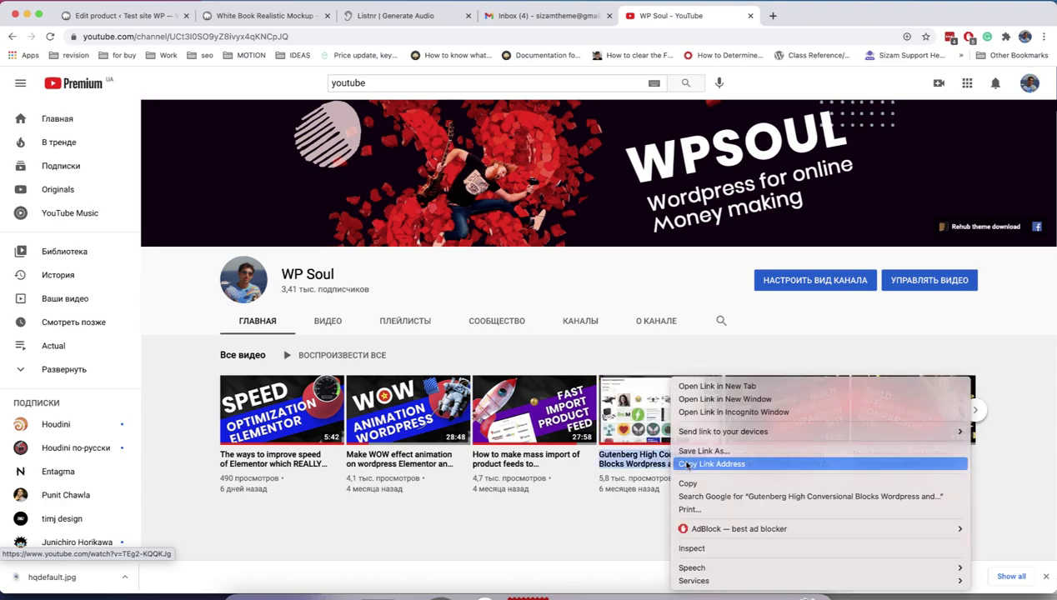
pyautogui.click(687, 464)
# - Add the copied YouTube link as the first product video of White Book Realistic Mockup and update the product
pyautogui.click(123, 17)
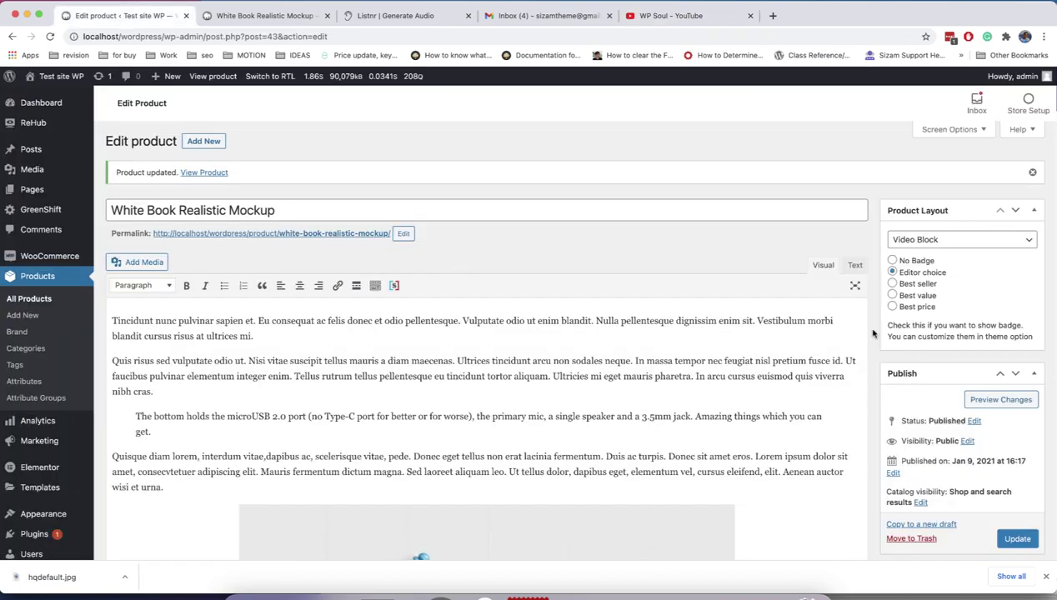
pyautogui.scroll(-15, 873, 334)
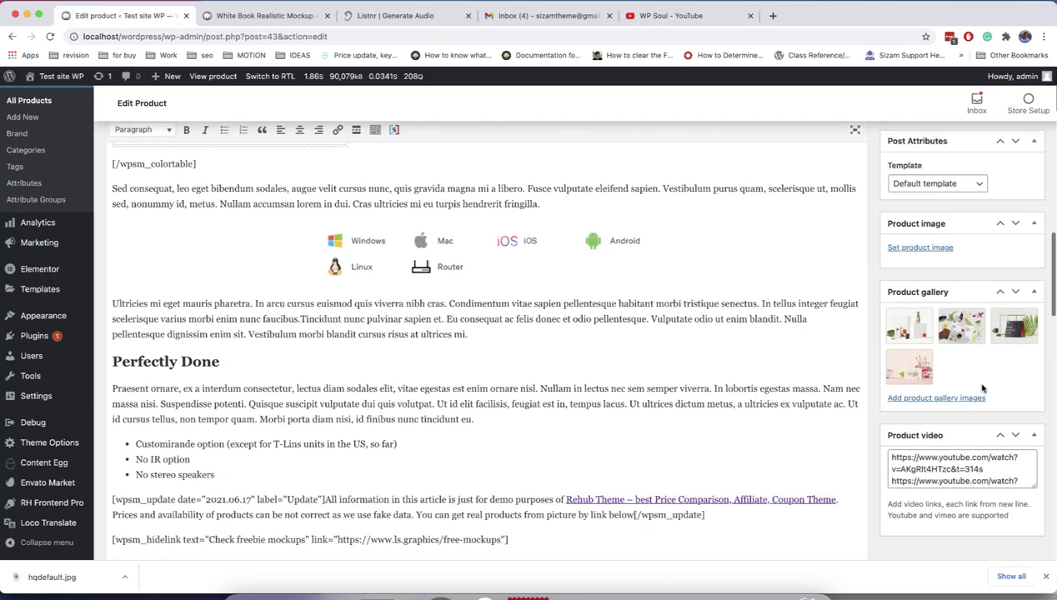
pyautogui.click(890, 455)
pyautogui.press('Return')
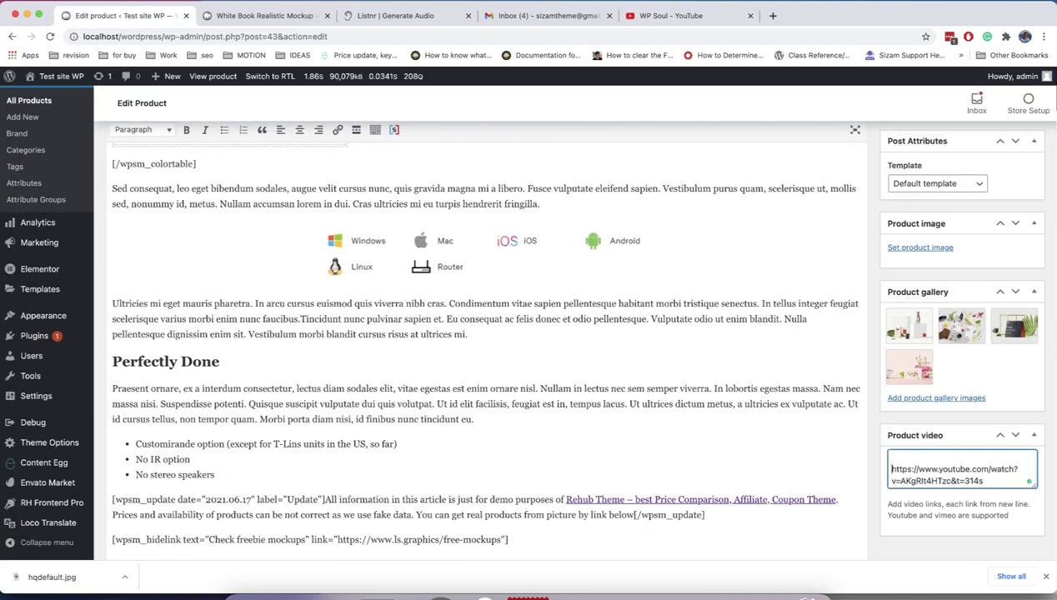
pyautogui.press('super+v')
pyautogui.scroll(15, 975, 326)
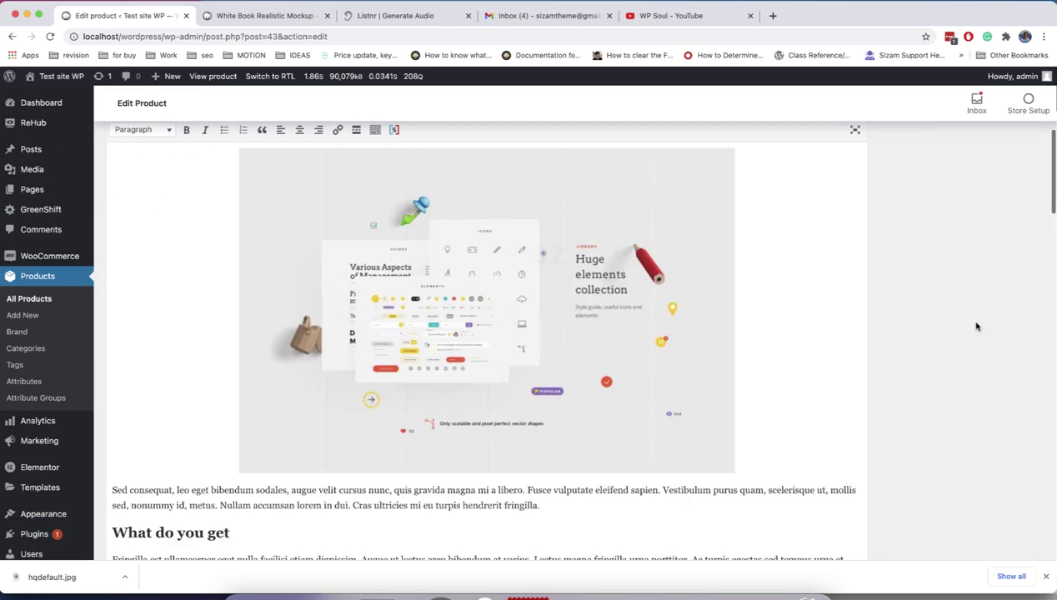
pyautogui.click(1011, 540)
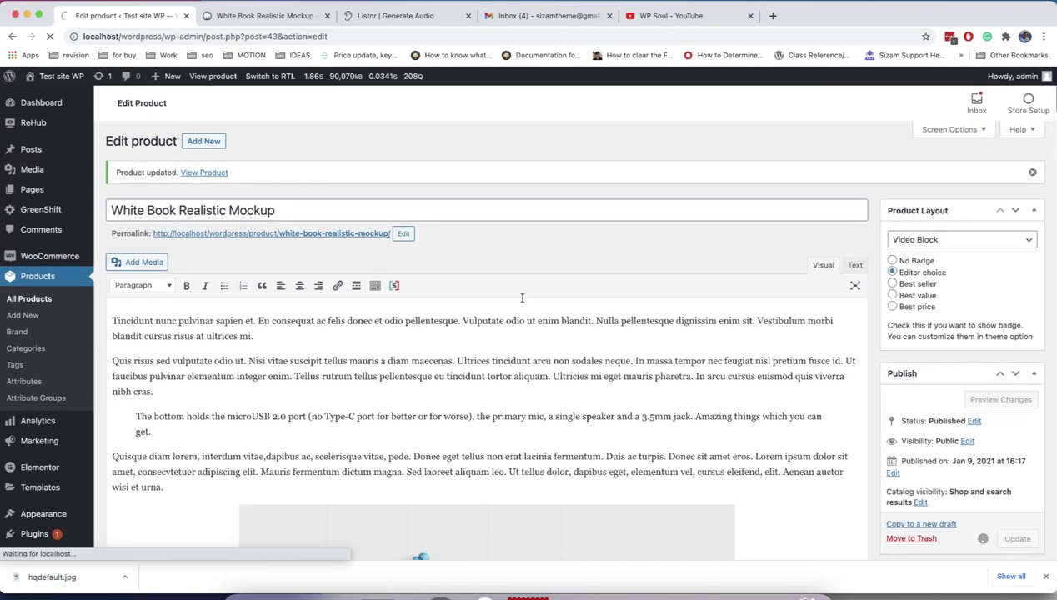
# - Play the featured video on the White Book Realistic Mockup page and examine the floating player and purchase block beside the description
pyautogui.click(249, 19)
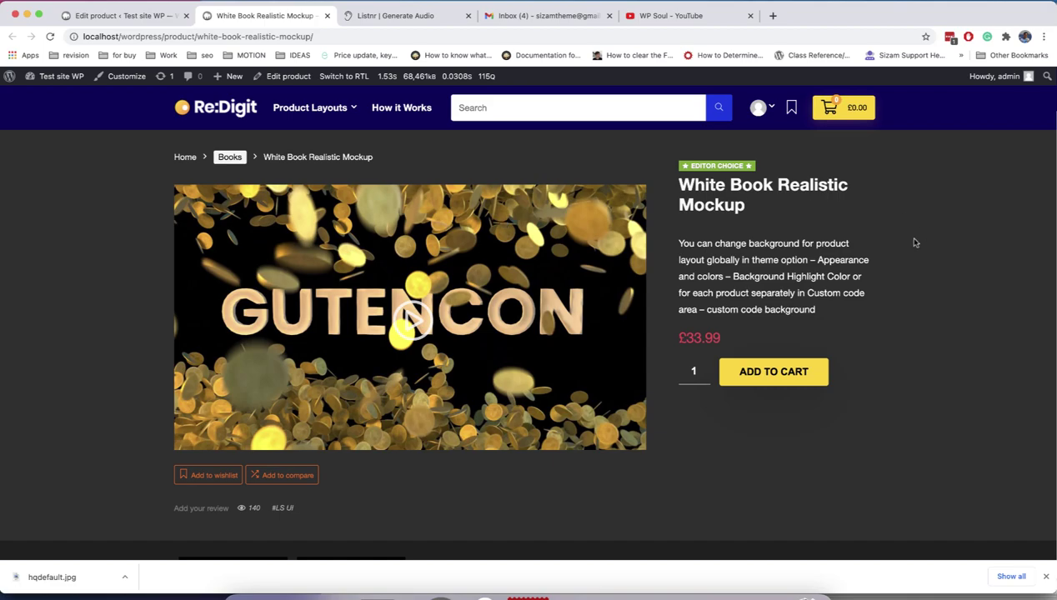
pyautogui.scroll(-4, 914, 240)
pyautogui.scroll(4, 914, 240)
pyautogui.click(547, 228)
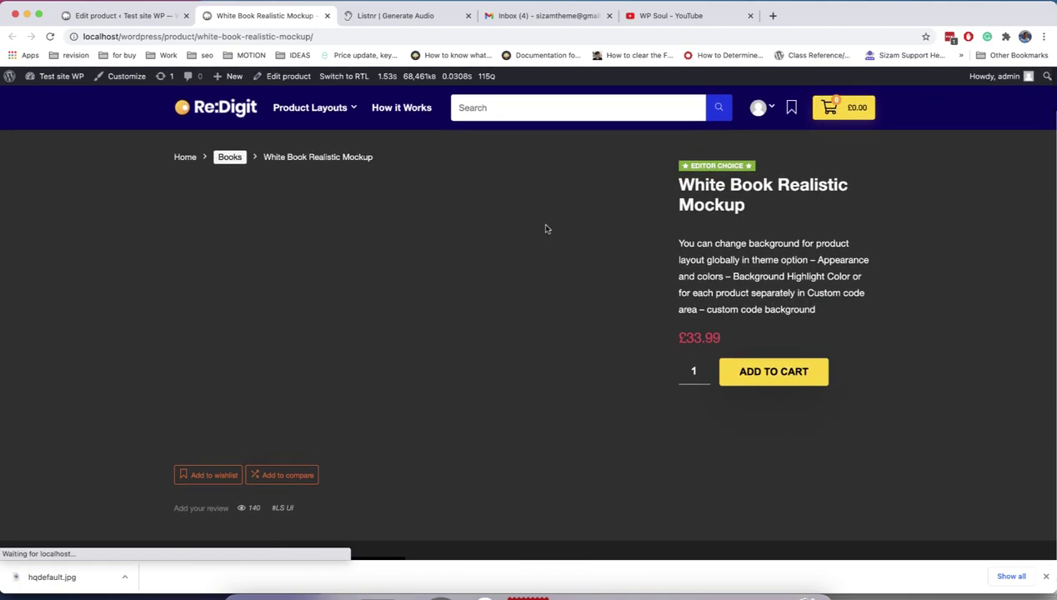
pyautogui.scroll(-1, 953, 238)
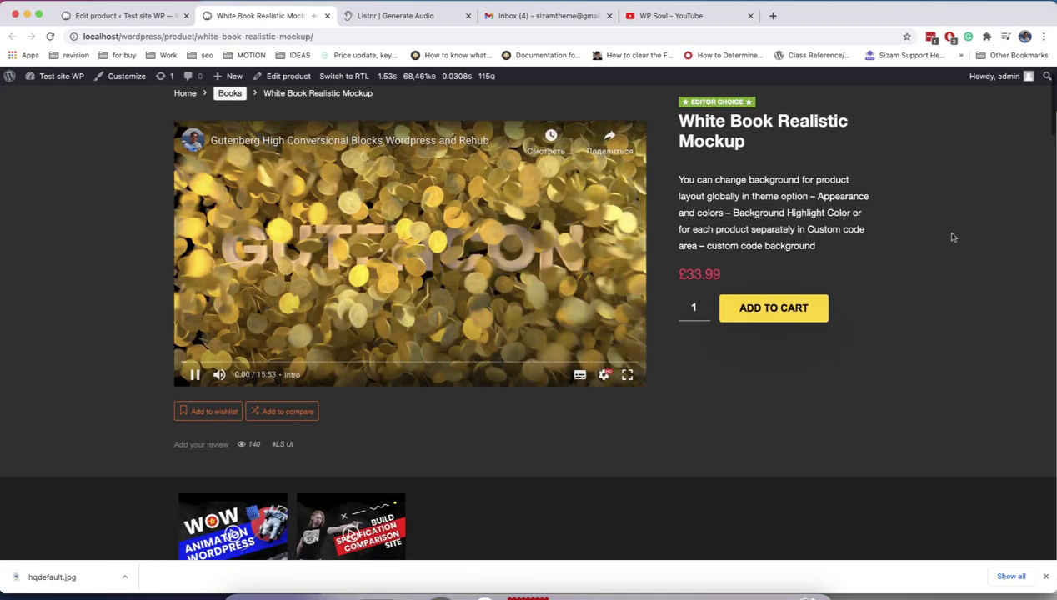
pyautogui.scroll(-15, 953, 238)
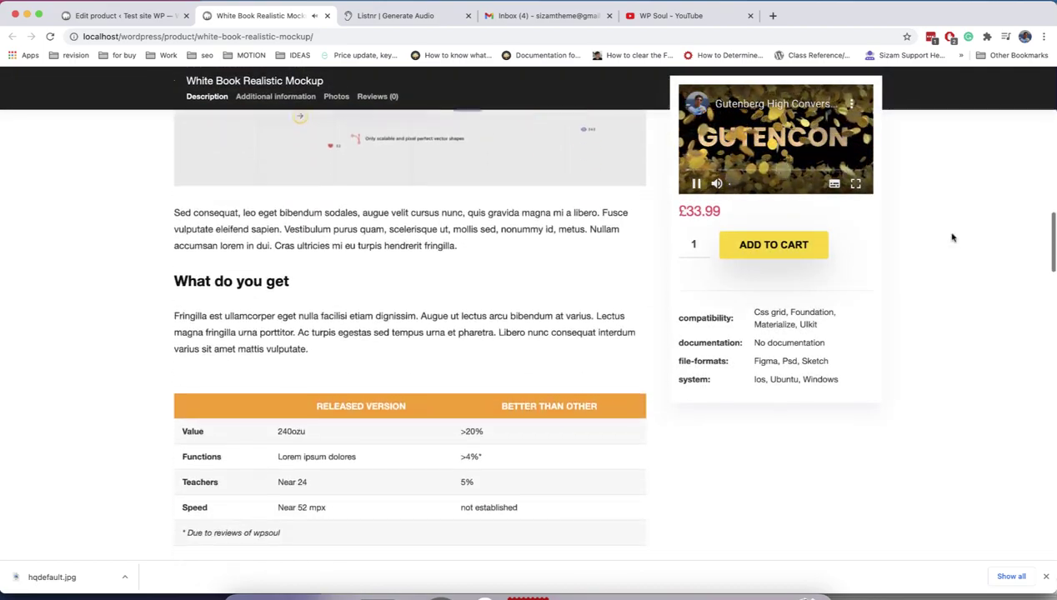
pyautogui.scroll(-10, 953, 238)
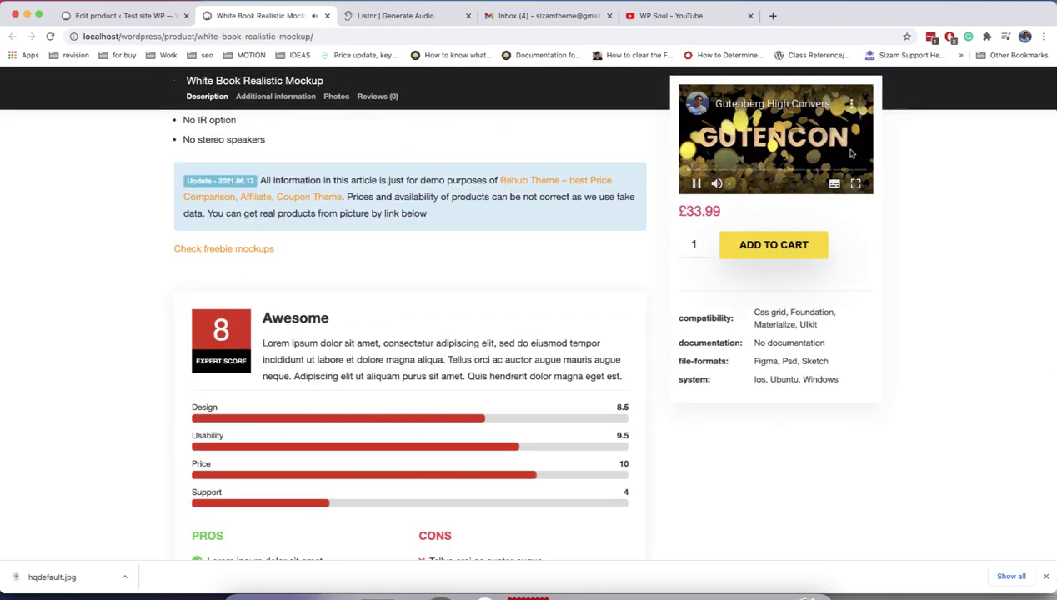
pyautogui.scroll(20, 851, 153)
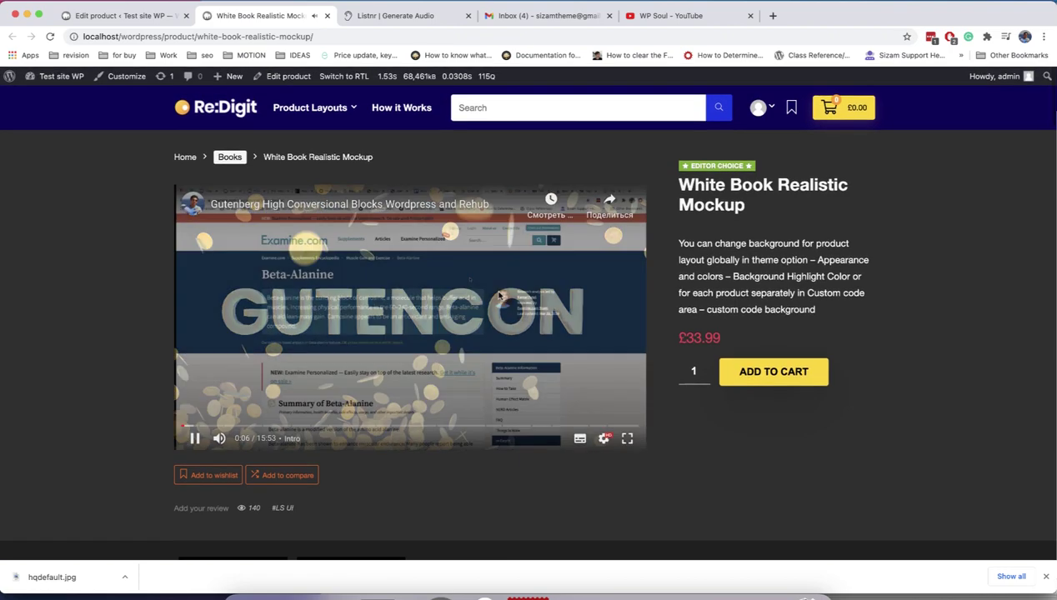
pyautogui.click(498, 296)
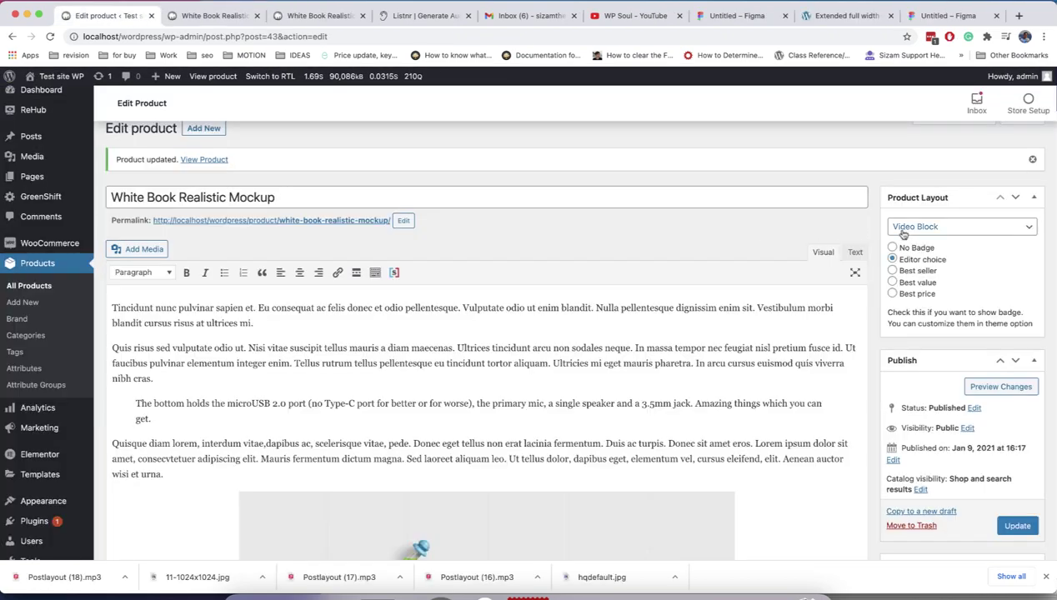
# - Set the product layout of White Book Realistic Mockup to Sections with sidebar and update the product
pyautogui.click(908, 228)
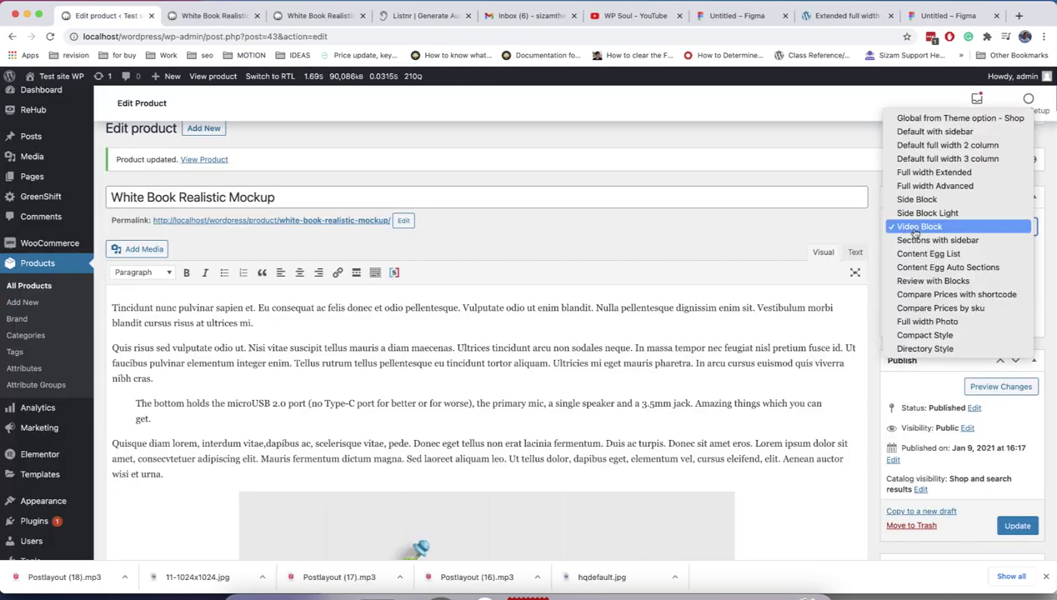
pyautogui.click(941, 240)
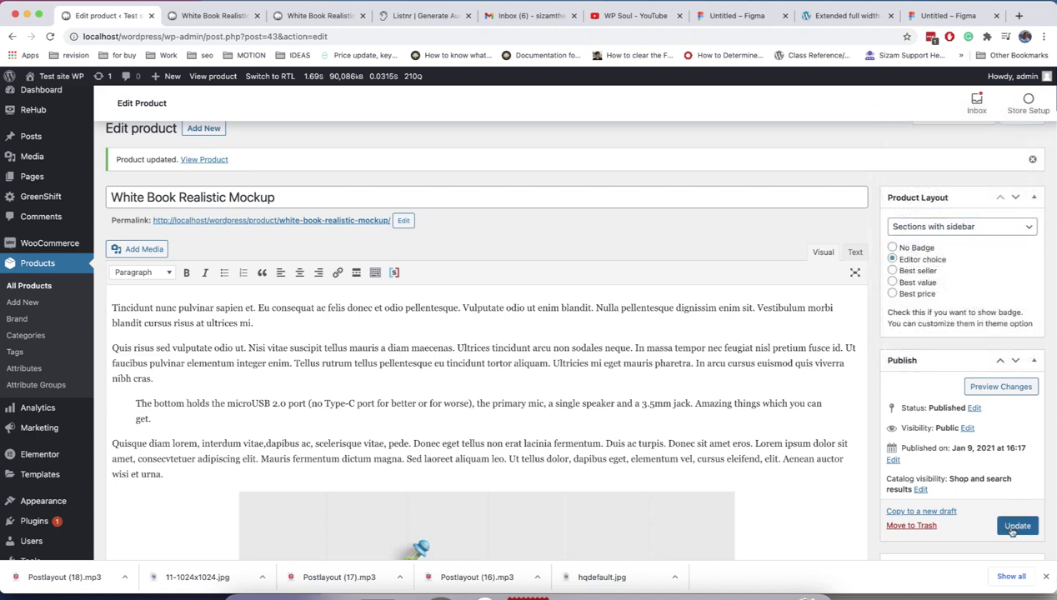
pyautogui.click(1016, 527)
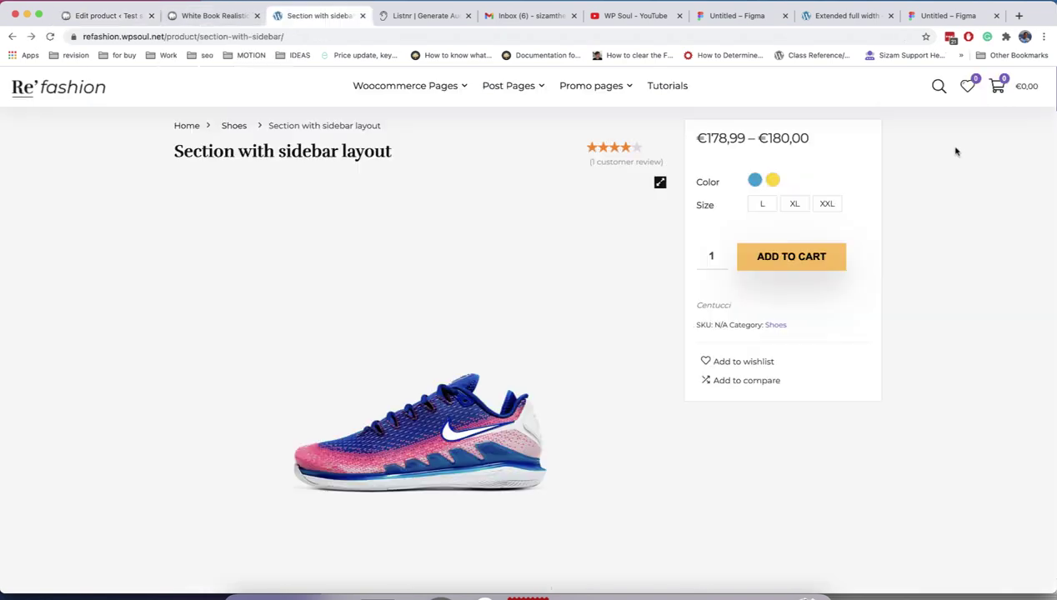
# - Examine the Section with sidebar layout demo page, including its sticky purchase block, description, specification and review sections
pyautogui.scroll(-10, 956, 151)
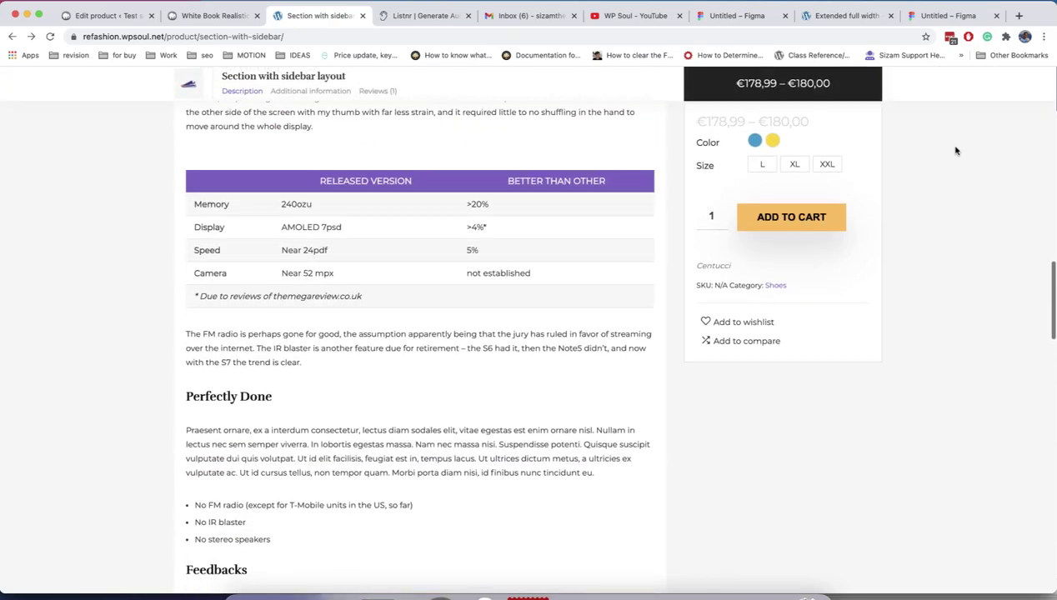
pyautogui.scroll(-15, 956, 151)
pyautogui.scroll(10, 957, 151)
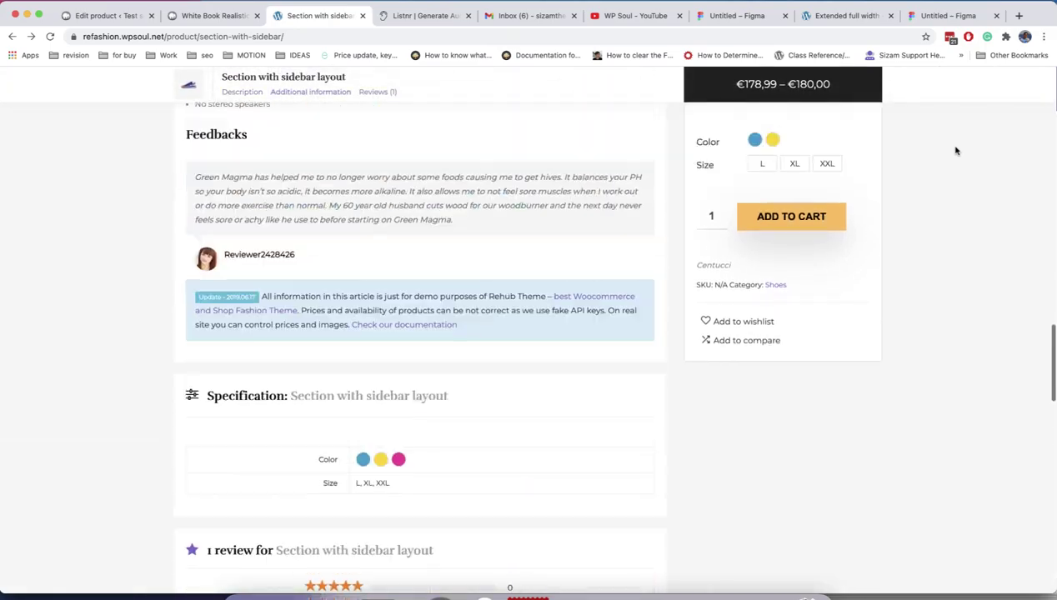
pyautogui.scroll(15, 957, 151)
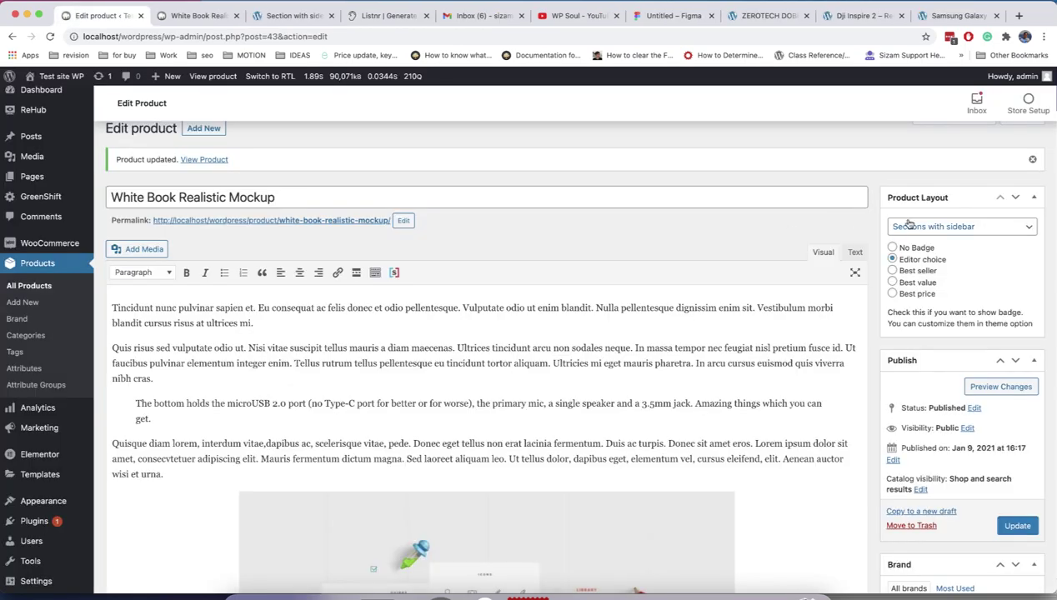
# - Review the available product layout options and examine the price comparison layout on the ZEROTECH DOBBY Mini Selfie Quadcopter demo page
pyautogui.click(915, 225)
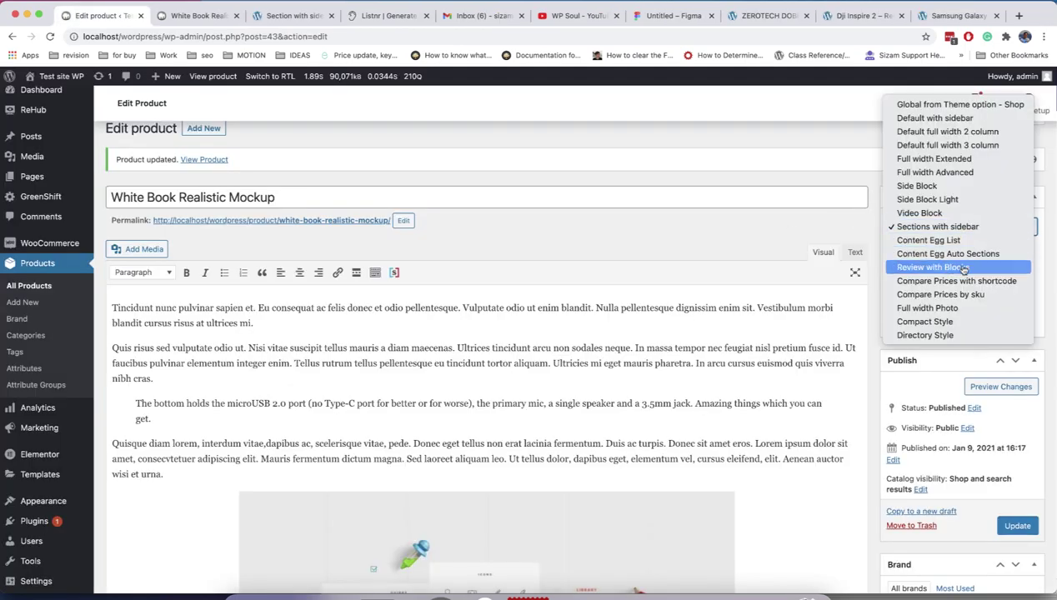
pyautogui.click(713, 245)
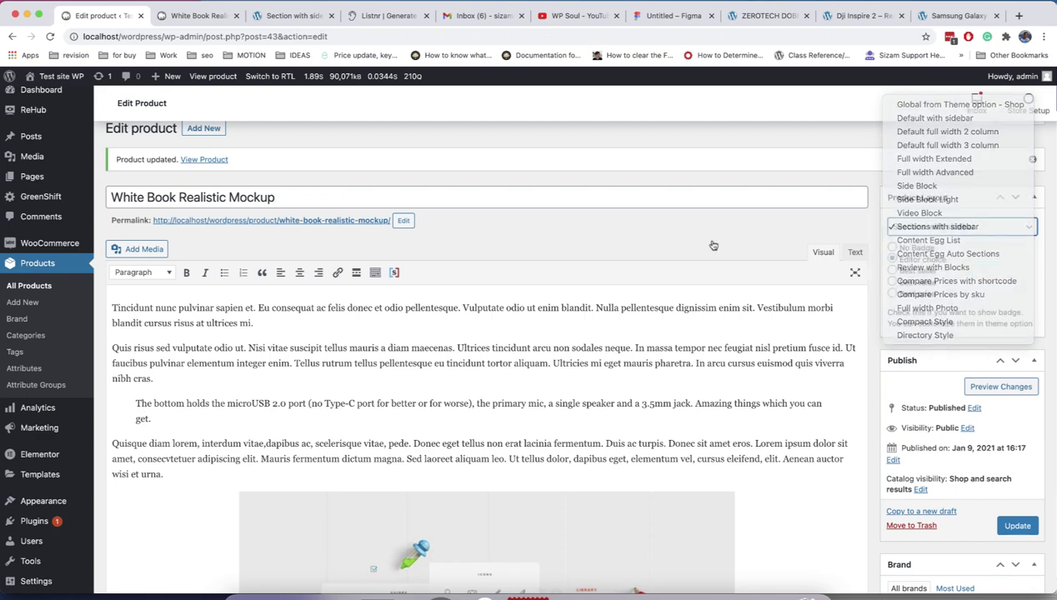
pyautogui.click(747, 20)
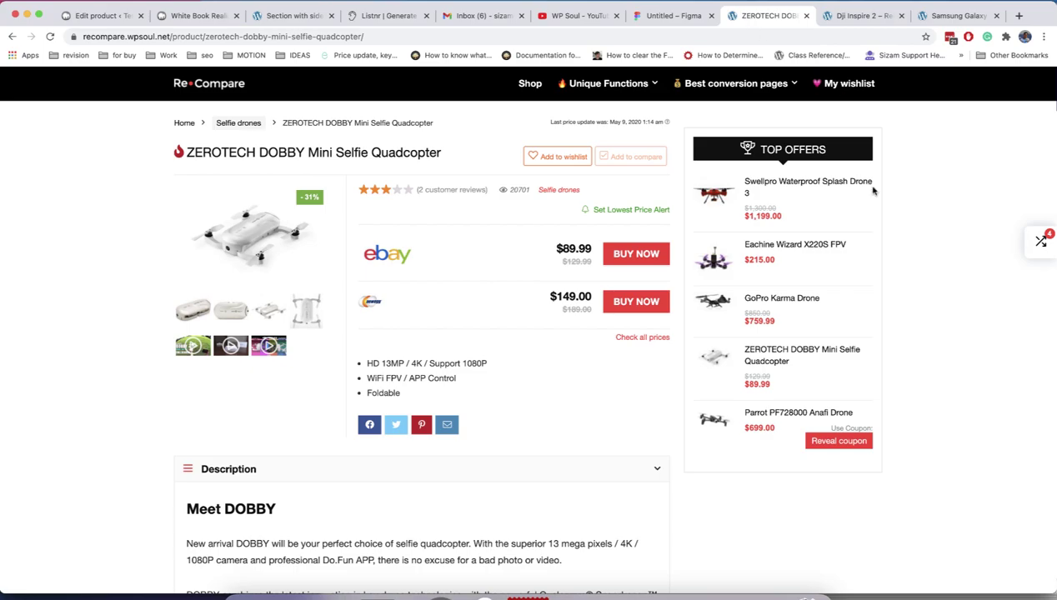
pyautogui.scroll(-10, 873, 191)
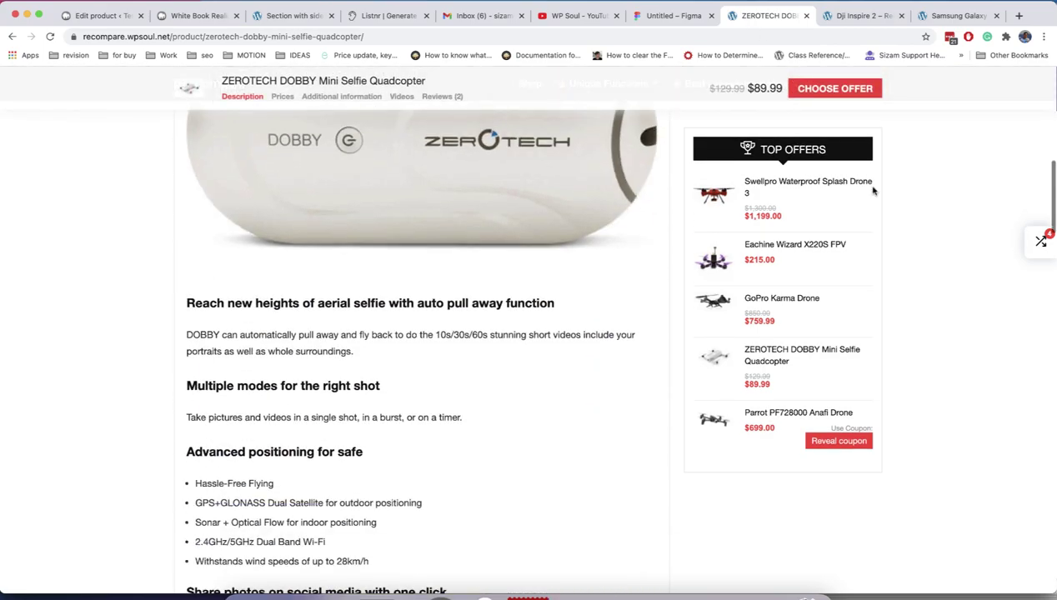
pyautogui.scroll(-15, 873, 191)
pyautogui.scroll(10, 874, 190)
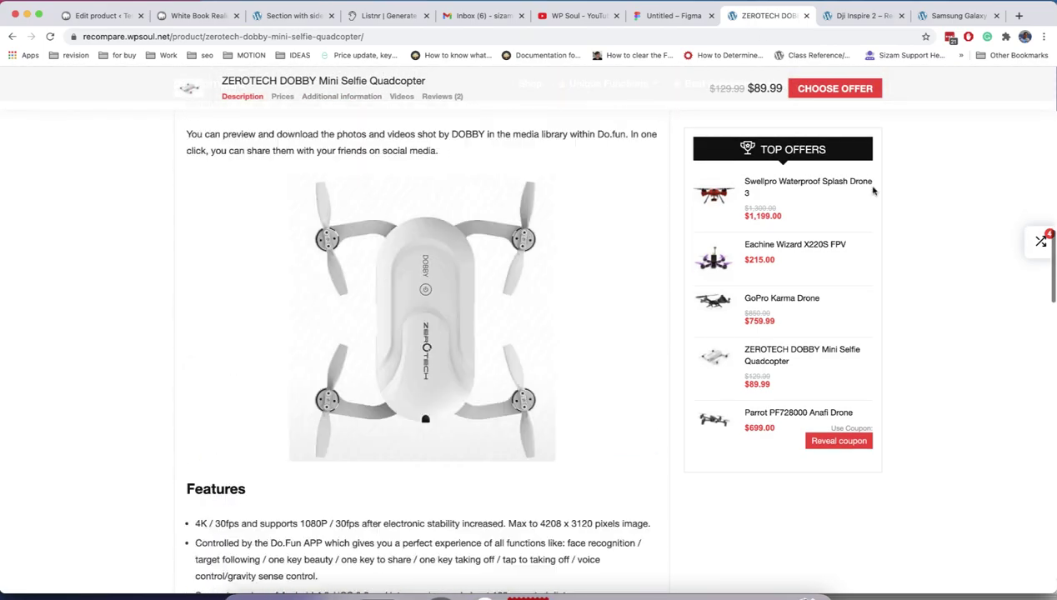
pyautogui.scroll(10, 874, 191)
# - Switch to the Dji Inspire 2 demo page and examine its offer block and content sections
pyautogui.hotkey('ctrl', 'Tab')
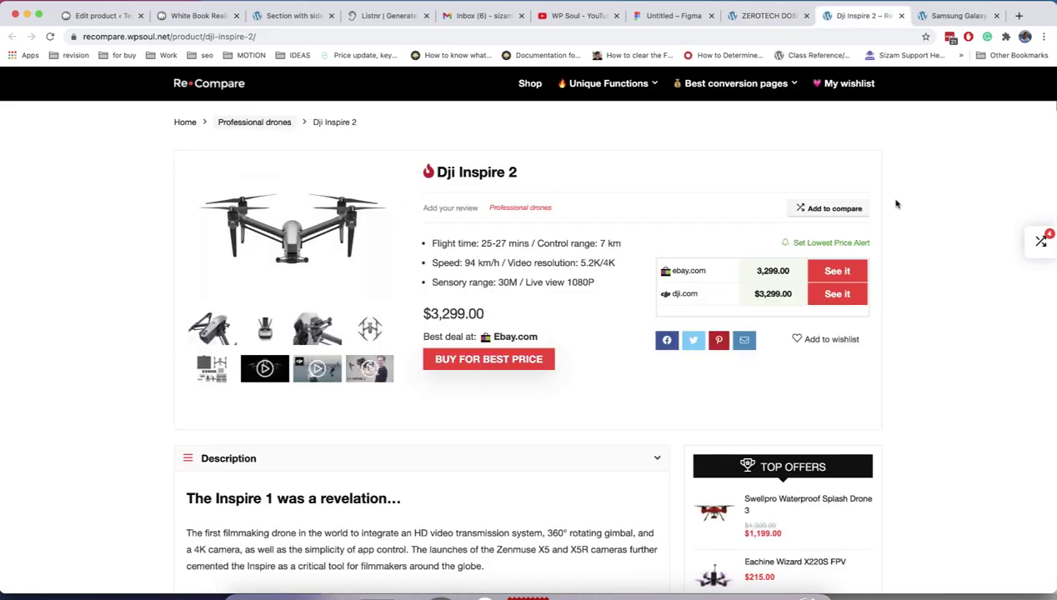
pyautogui.scroll(-15, 896, 208)
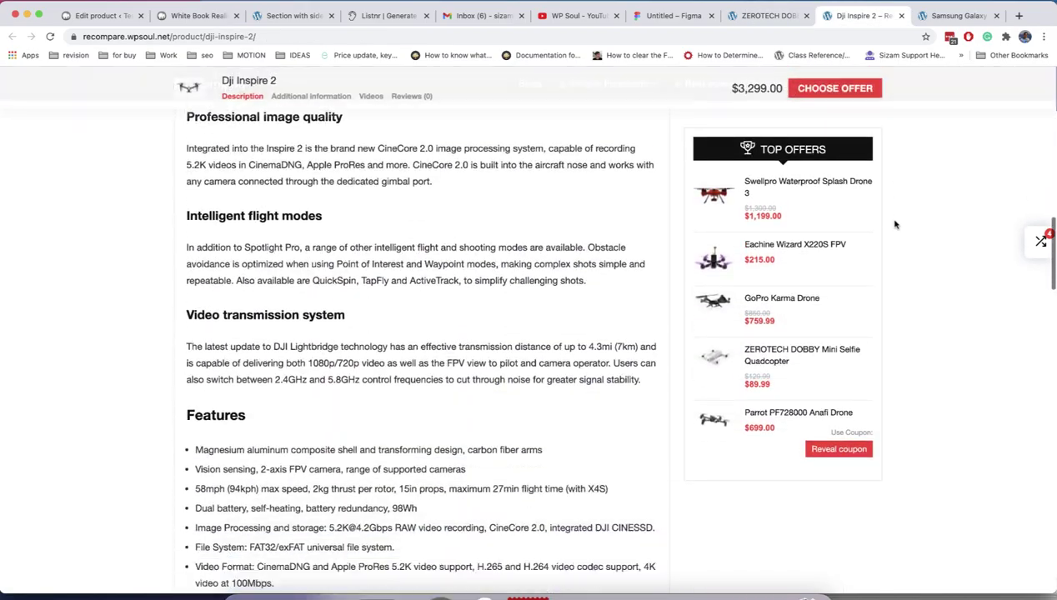
pyautogui.scroll(-10, 896, 223)
pyautogui.scroll(20, 897, 224)
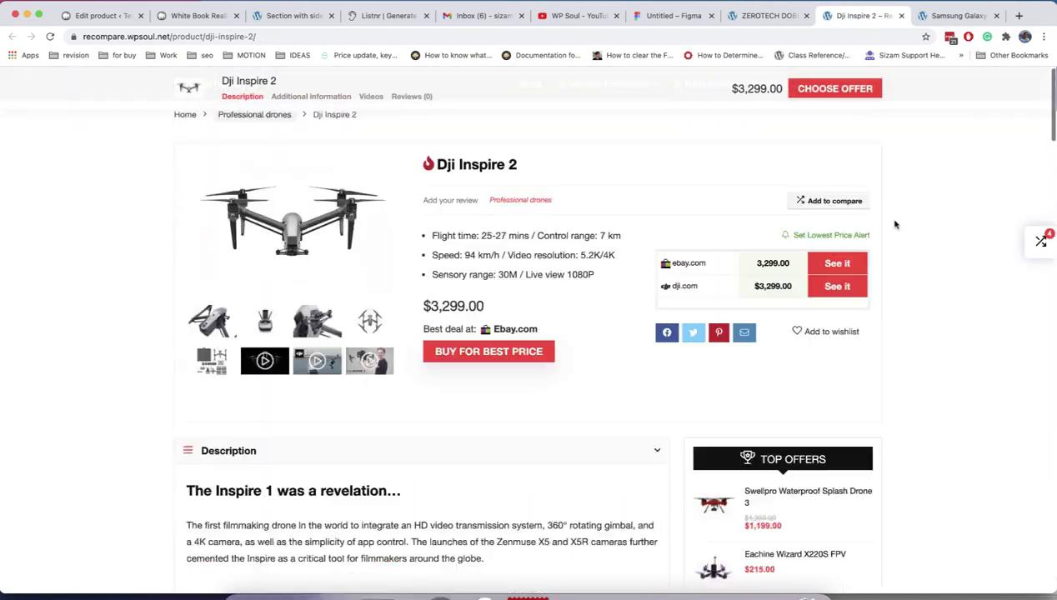
pyautogui.scroll(2, 896, 223)
# - Switch to the Samsung Galaxy S8 Full Featured Product demo page and examine its price, description and expert review sections
pyautogui.hotkey('ctrl', 'Tab')
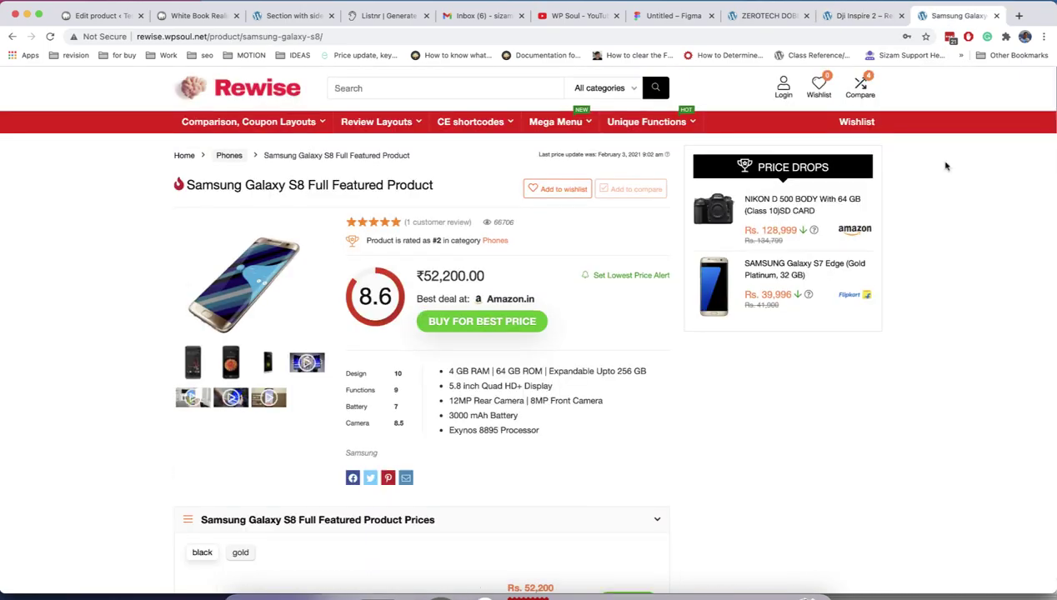
pyautogui.scroll(-20, 946, 166)
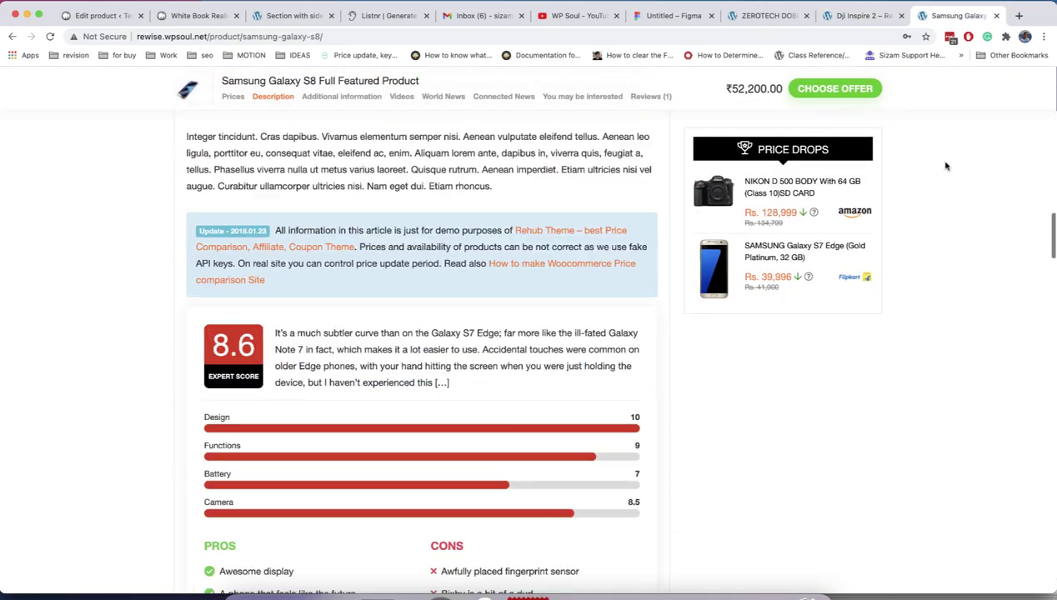
pyautogui.scroll(-10, 945, 165)
pyautogui.scroll(10, 945, 166)
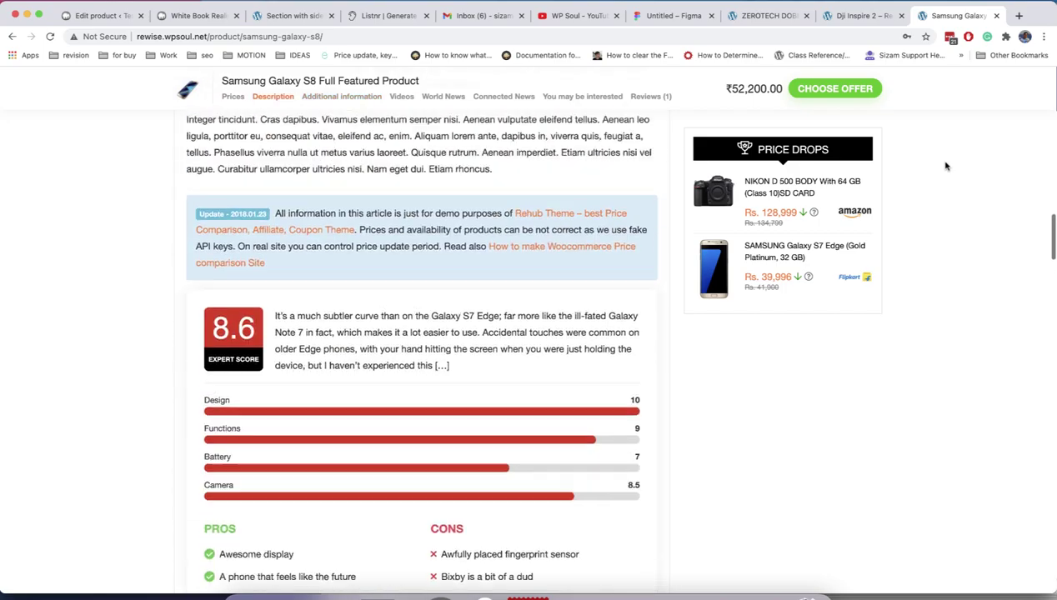
pyautogui.scroll(20, 945, 166)
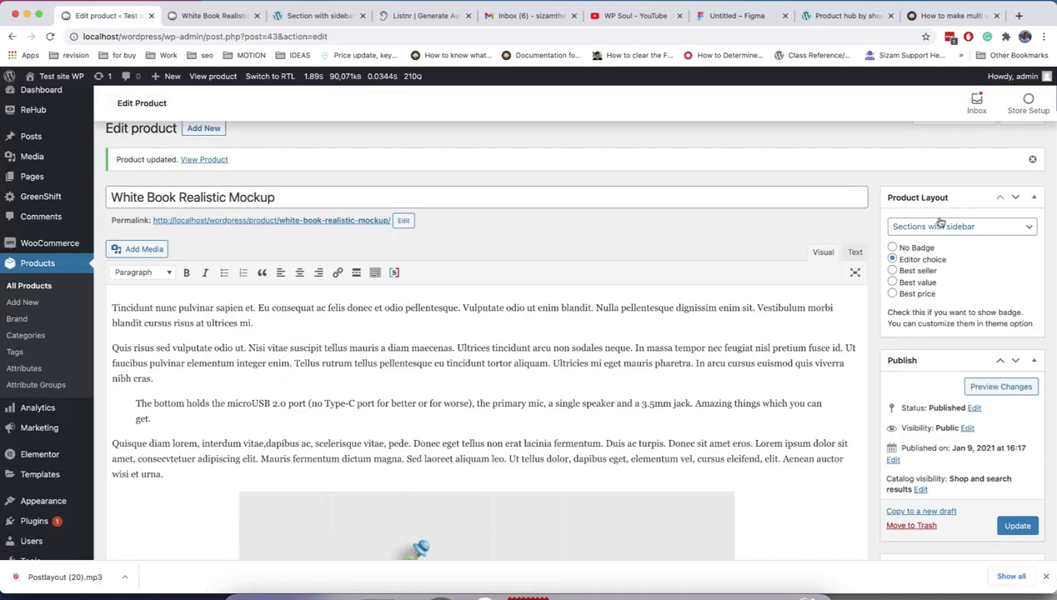
# - Review the Compare Prices layout options and examine the price list on the Product hub by shortcode demo page
pyautogui.click(941, 226)
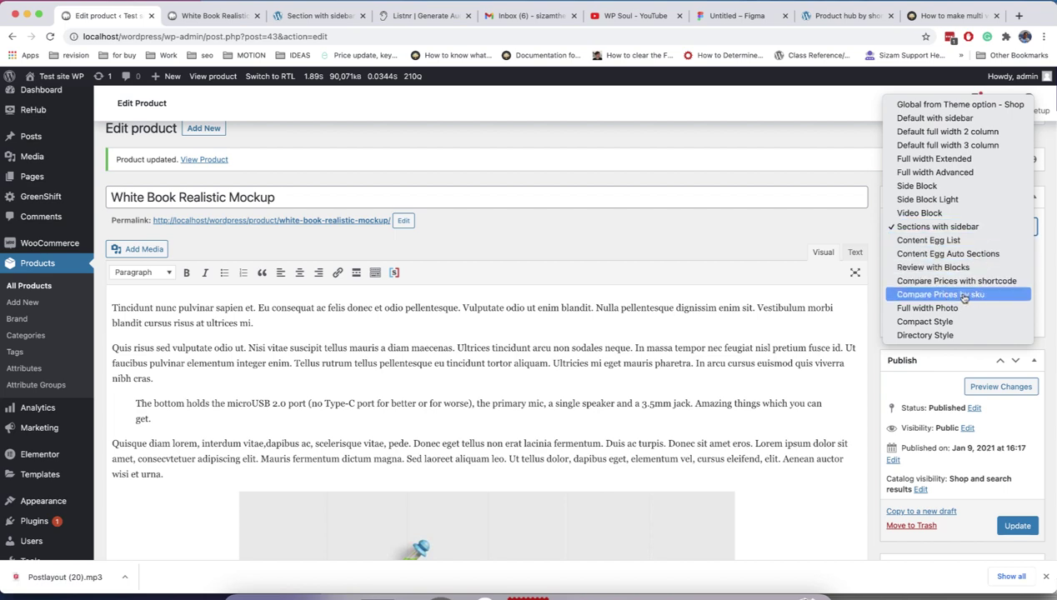
pyautogui.click(778, 244)
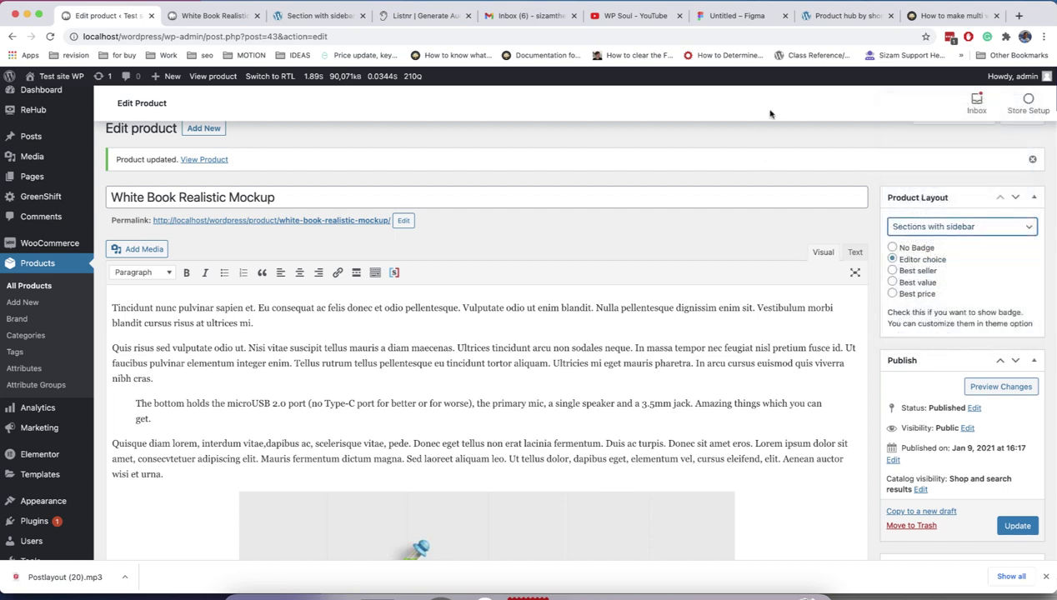
pyautogui.click(824, 16)
pyautogui.scroll(-3, 769, 247)
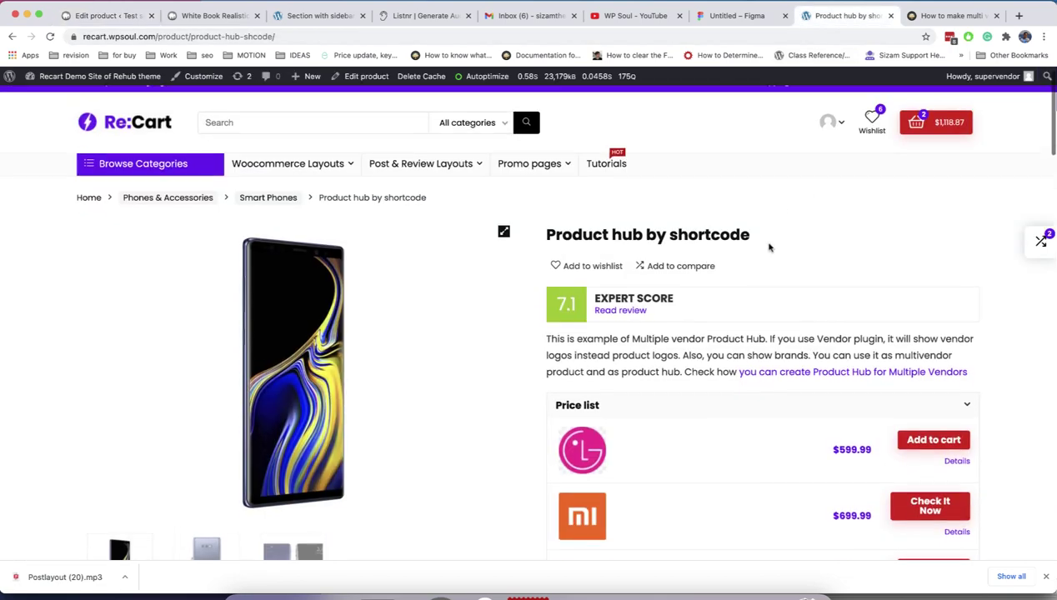
pyautogui.scroll(-5, 768, 247)
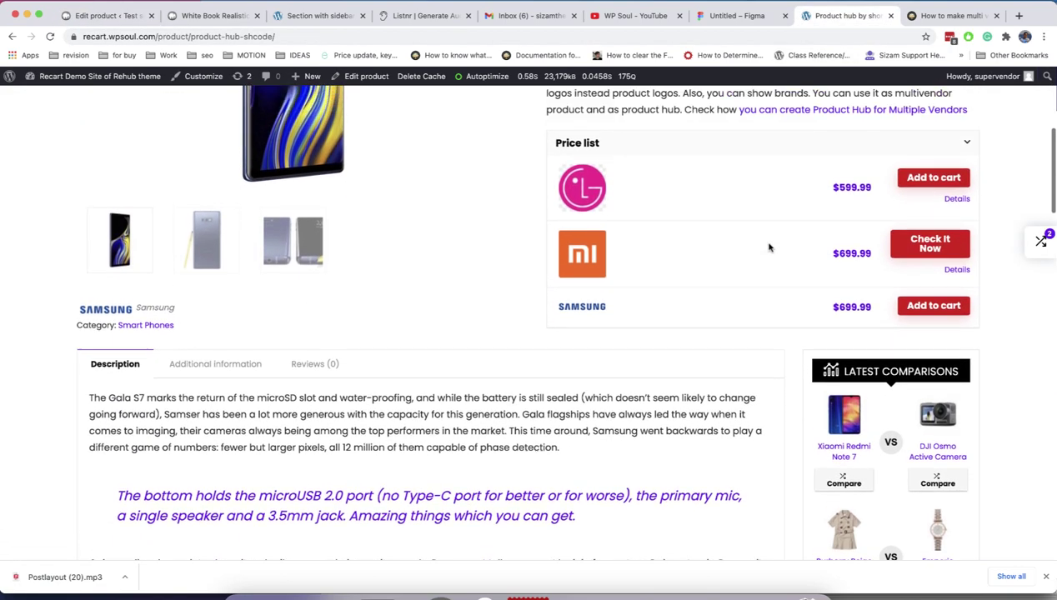
pyautogui.scroll(4, 768, 243)
pyautogui.scroll(3, 769, 243)
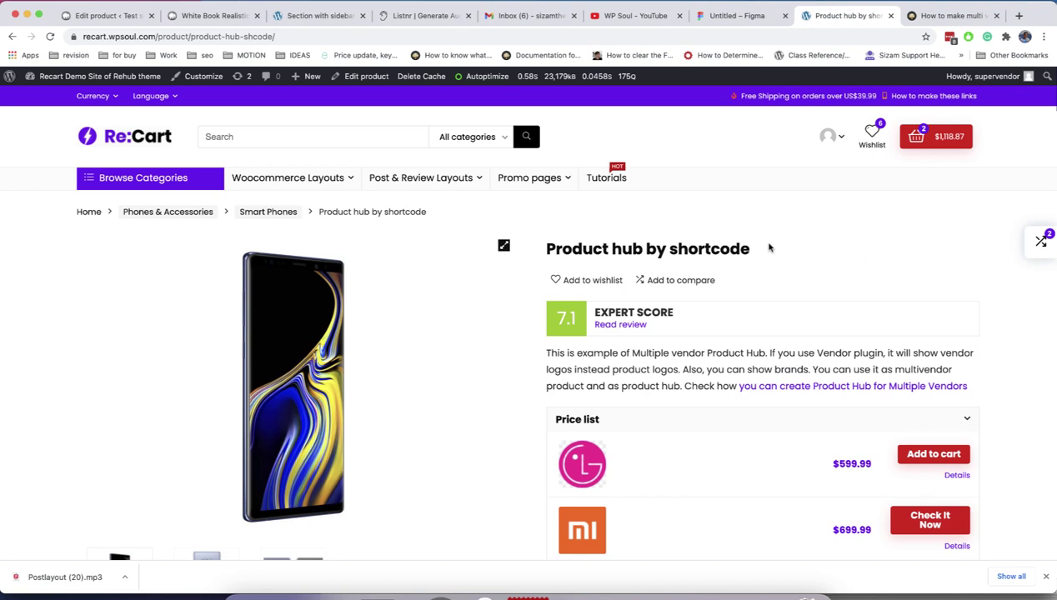
# - Read the Product Hub or multiple vendors per product section of the WPsoul multi vendor shop tutorial, covering SKU and shortcode price comparison
pyautogui.click(950, 16)
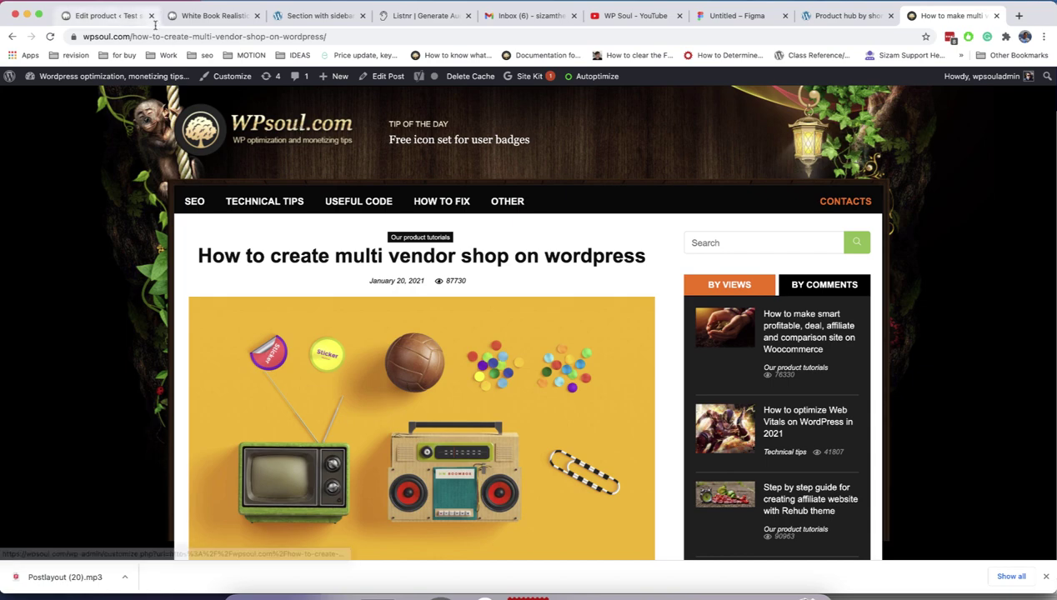
pyautogui.scroll(-3, 594, 254)
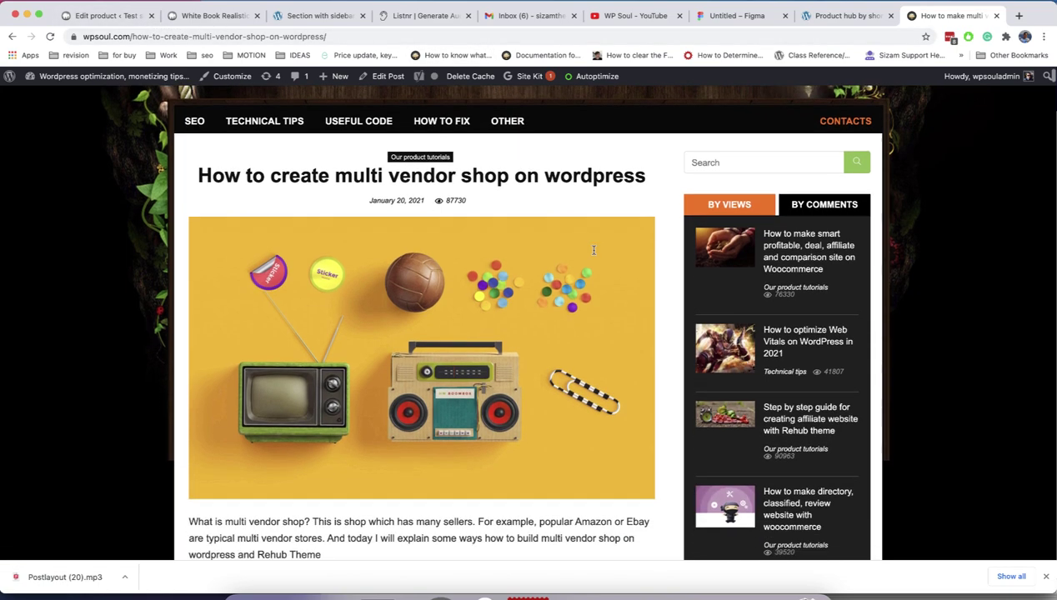
pyautogui.scroll(-7, 594, 254)
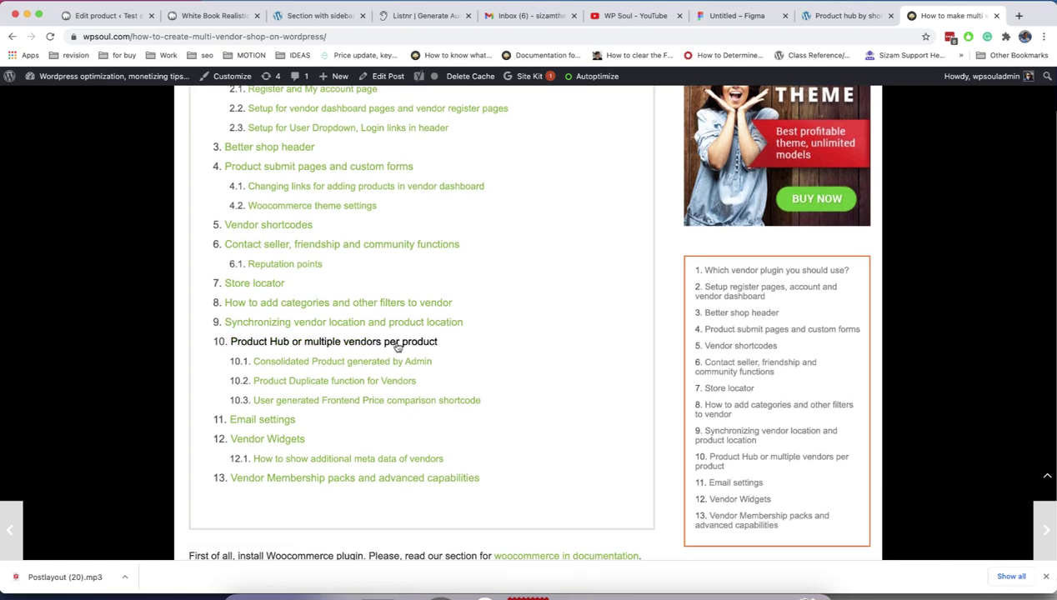
pyautogui.click(400, 347)
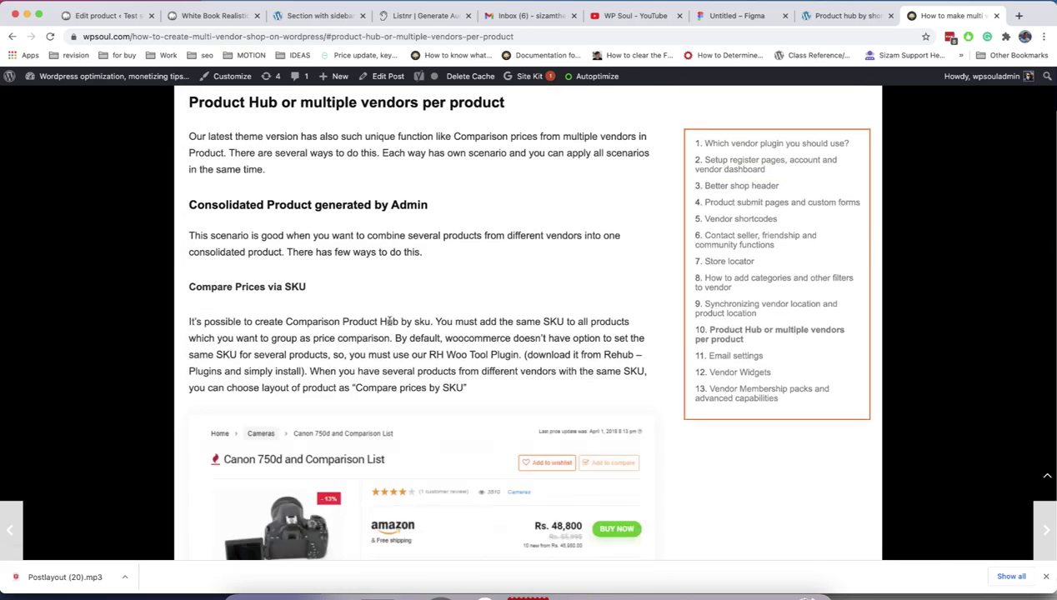
pyautogui.scroll(-2, 389, 321)
pyautogui.scroll(-7, 390, 321)
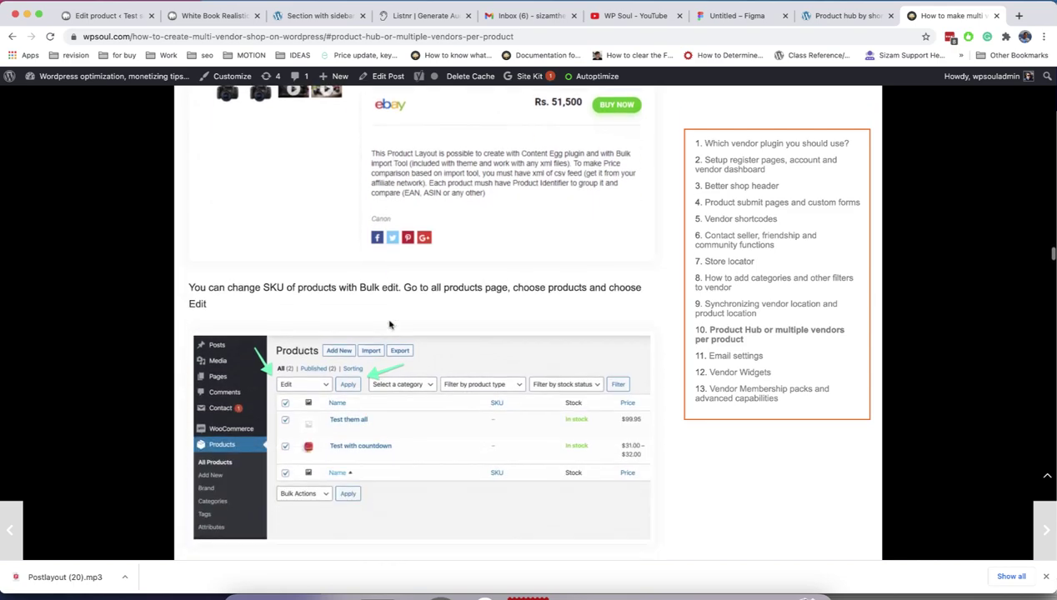
pyautogui.scroll(-5, 390, 325)
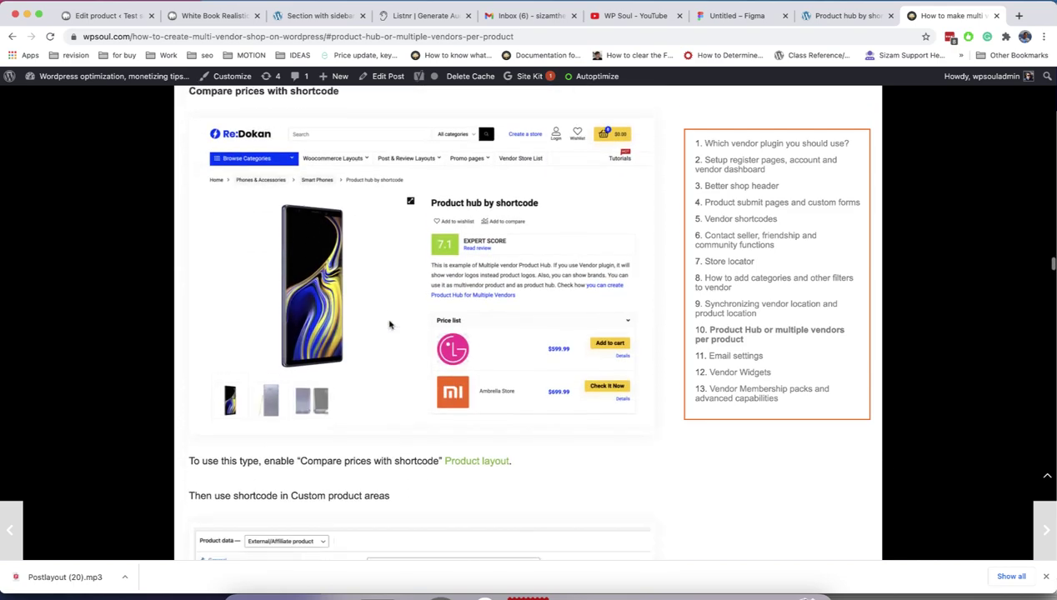
pyautogui.scroll(-8, 389, 324)
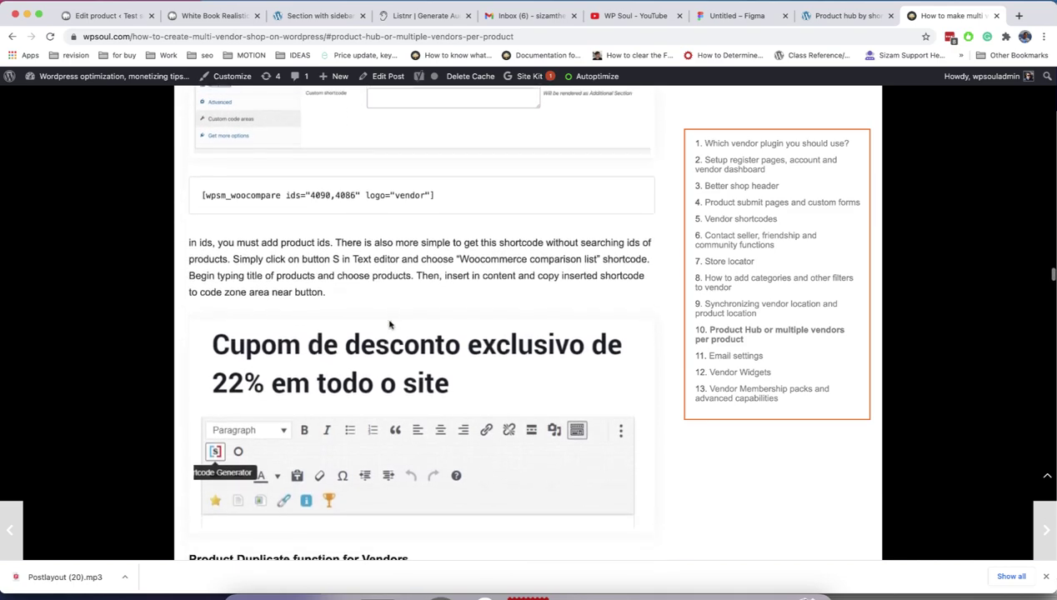
pyautogui.scroll(-1, 389, 321)
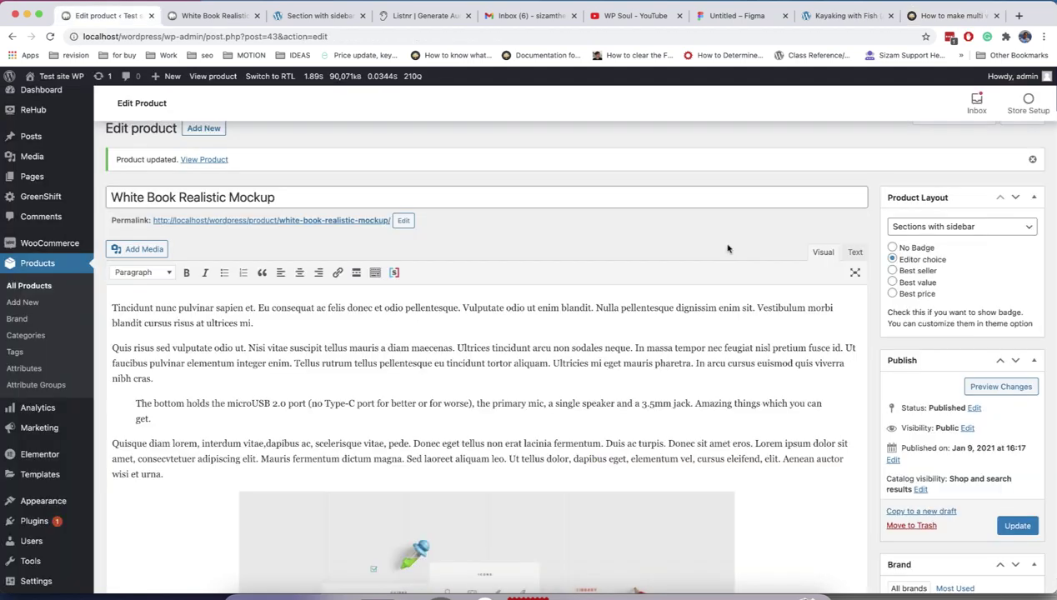
# - Set the product layout of White Book Realistic Mockup to Full width Photo
pyautogui.click(959, 226)
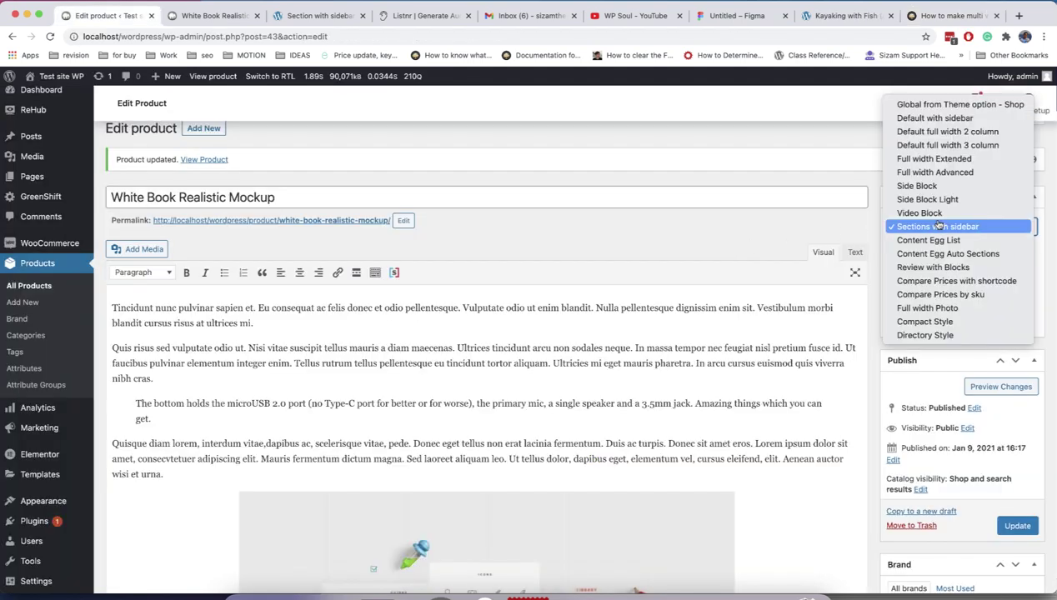
pyautogui.click(960, 309)
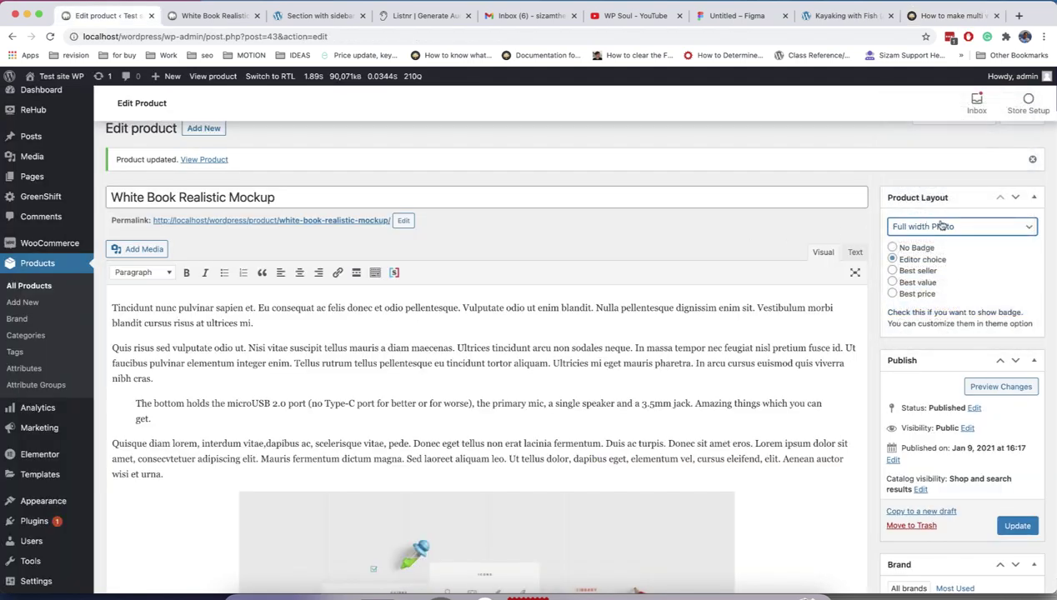
# - Examine the full-width photo layout on the Kayaking with Fish (Alaska) demo page, and return to the product editor
pyautogui.click(841, 17)
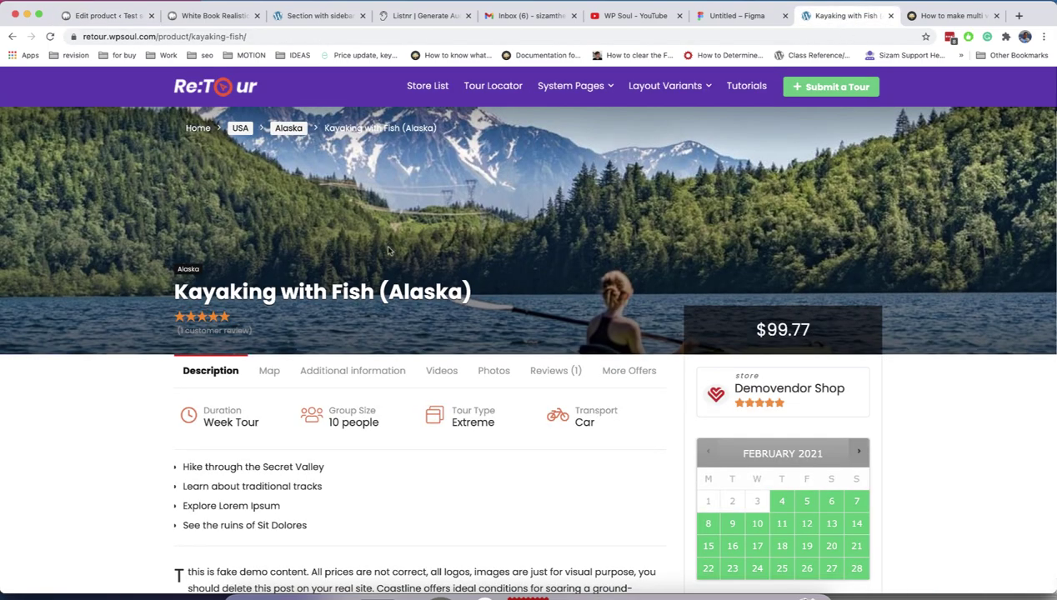
pyautogui.scroll(-10, 782, 235)
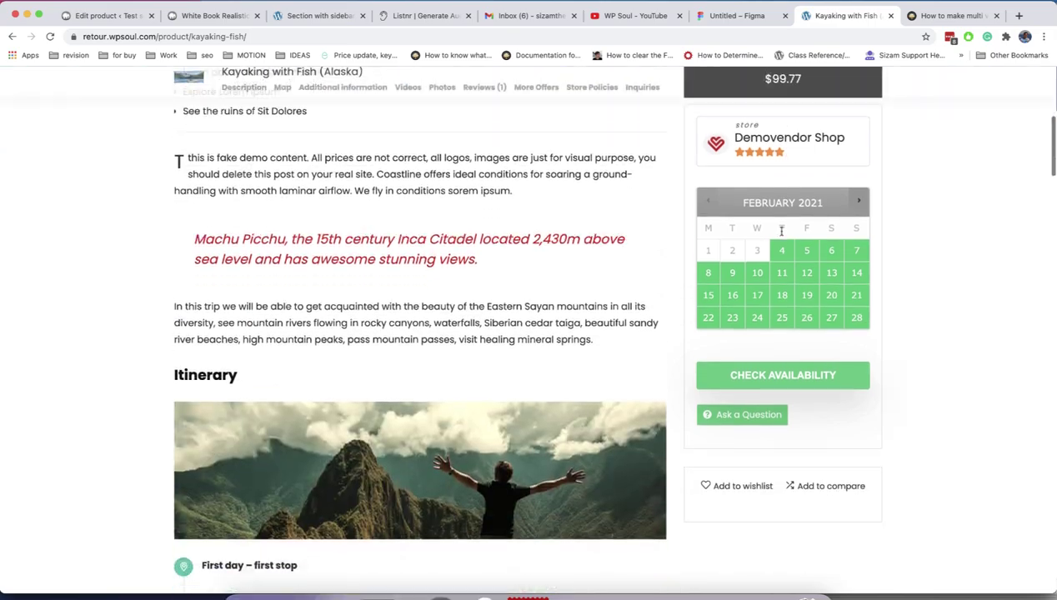
pyautogui.scroll(-10, 781, 235)
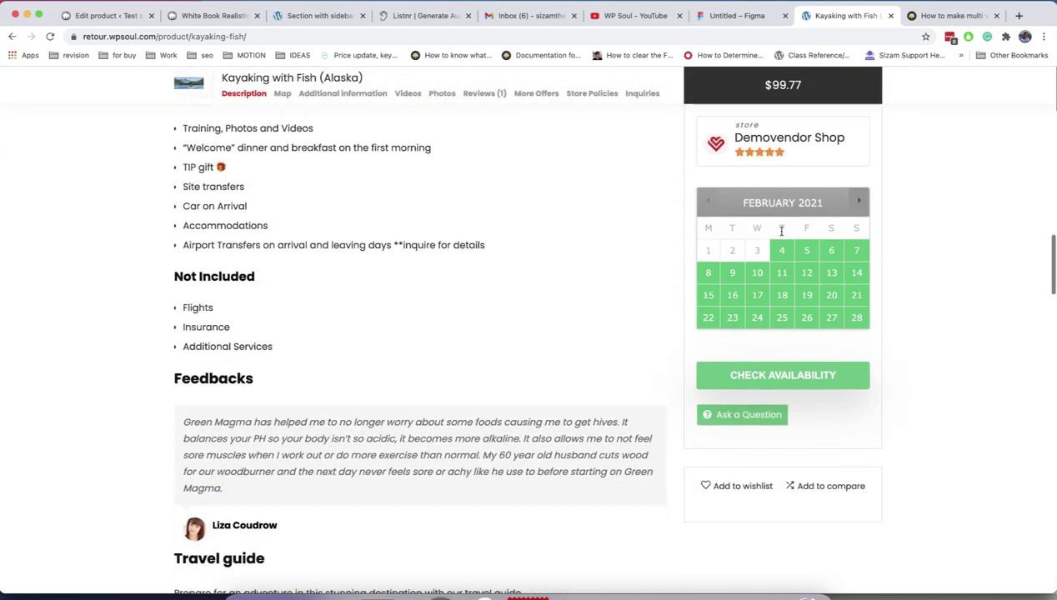
pyautogui.scroll(20, 782, 232)
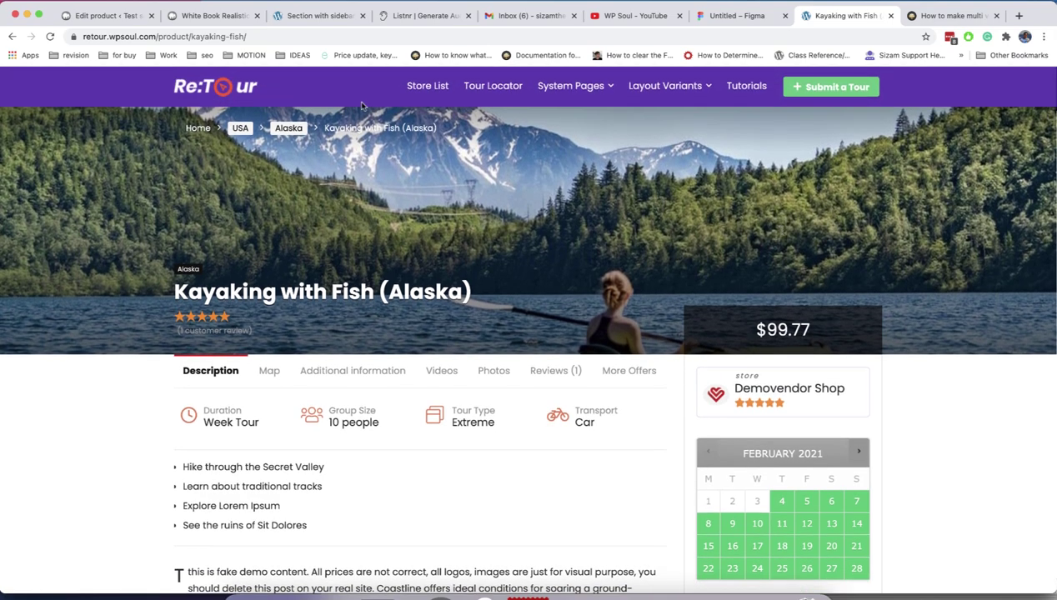
pyautogui.click(125, 17)
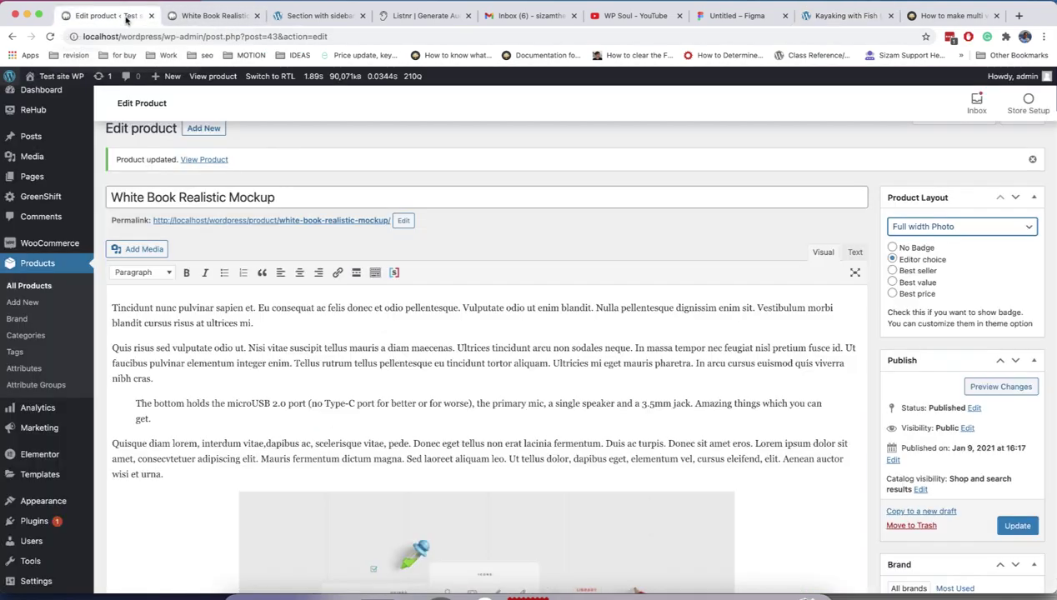
# - Review the Compact Style product layout option and look over the Directory Compact Product layout demo page
pyautogui.click(924, 227)
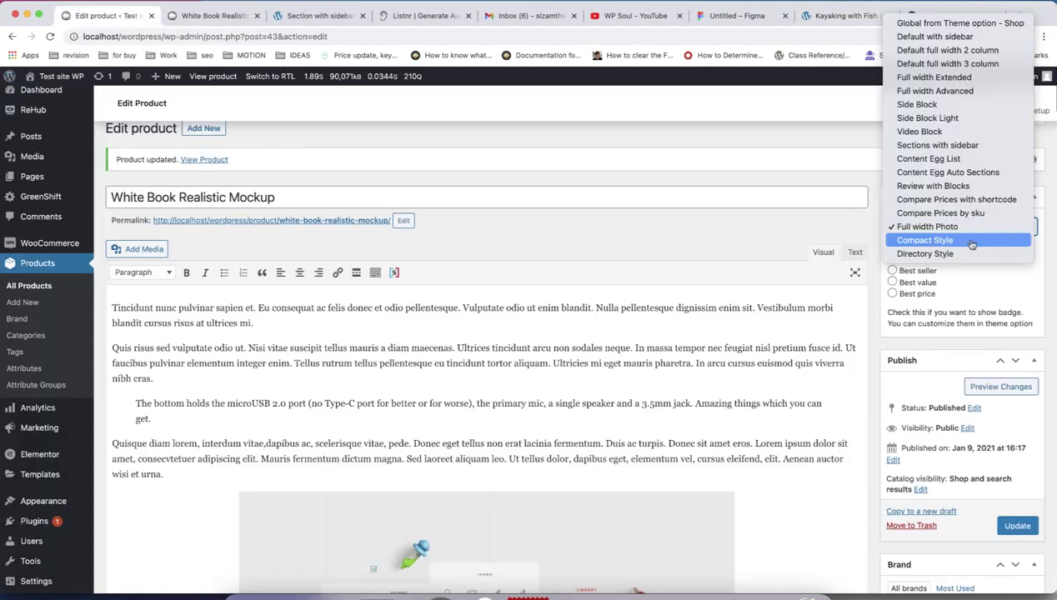
pyautogui.click(773, 239)
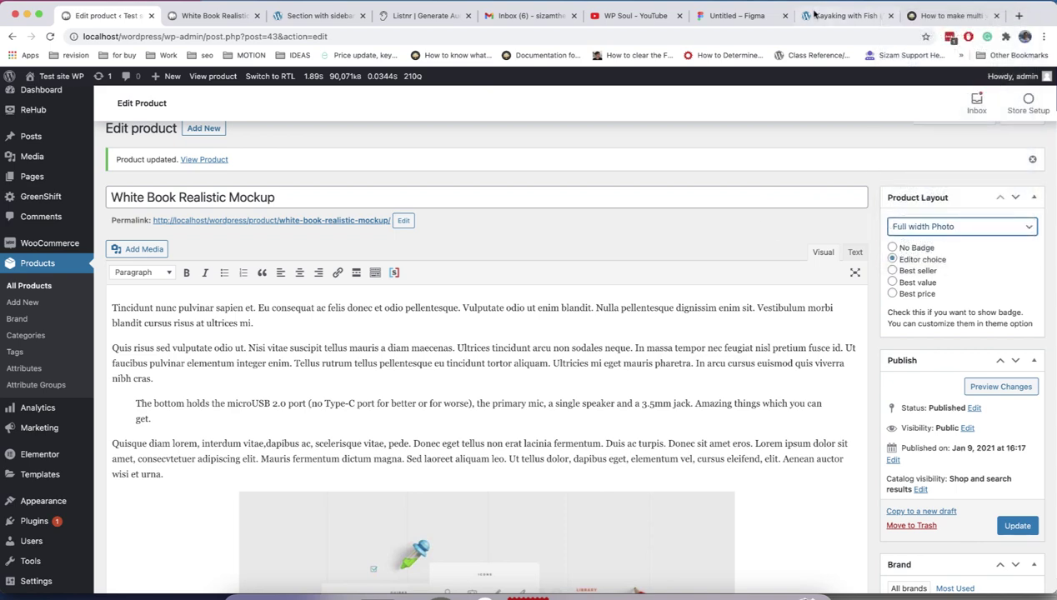
pyautogui.click(339, 23)
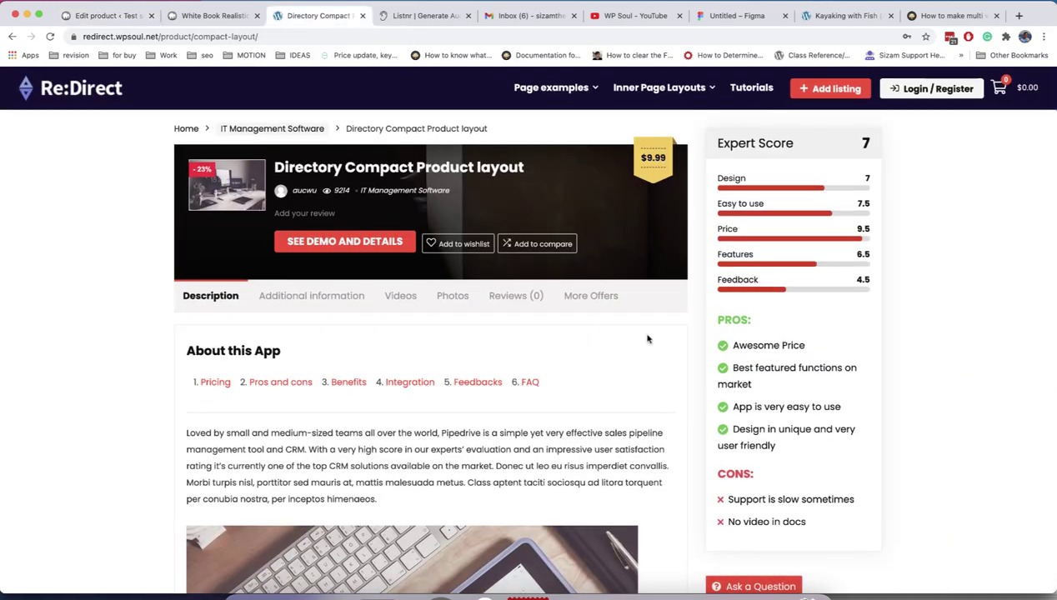
pyautogui.scroll(-10, 648, 338)
pyautogui.scroll(10, 648, 337)
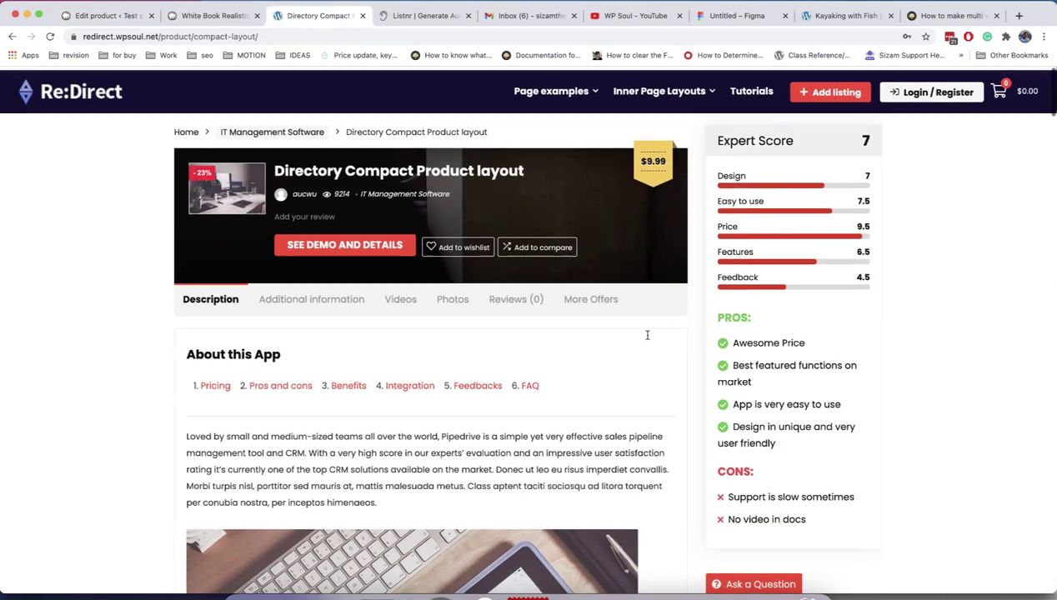
# - View the Additional information, Videos and Photos sections of the compact layout demo, and return to its Description section
pyautogui.click(278, 300)
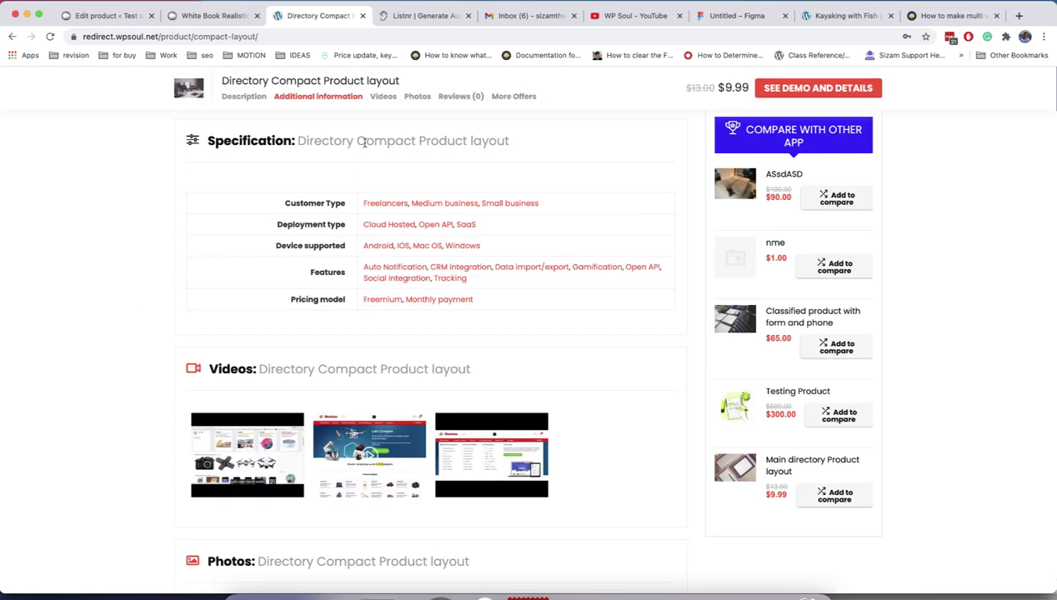
pyautogui.click(385, 96)
pyautogui.click(415, 98)
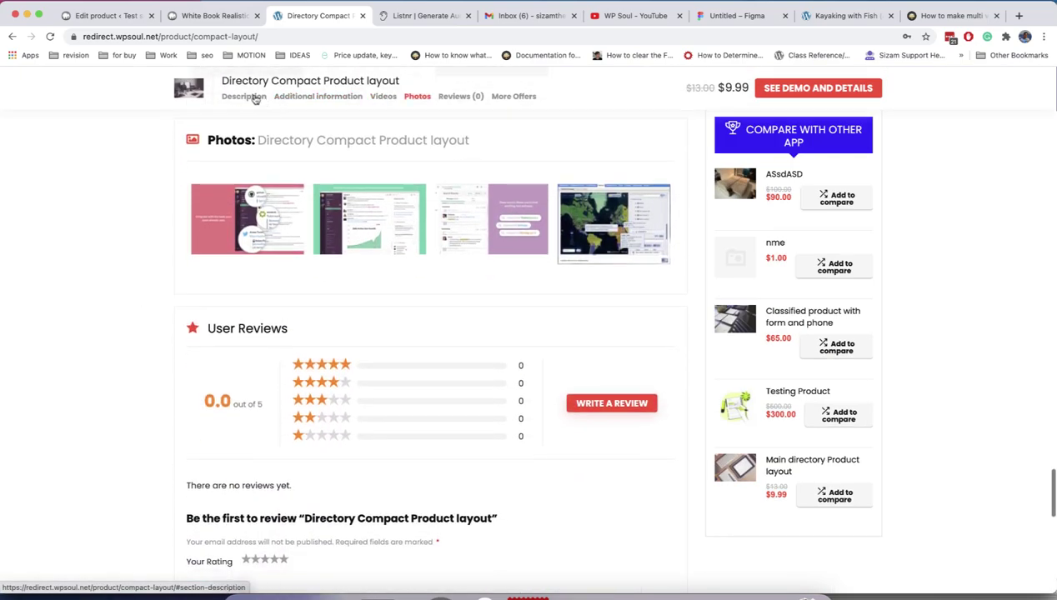
pyautogui.click(247, 98)
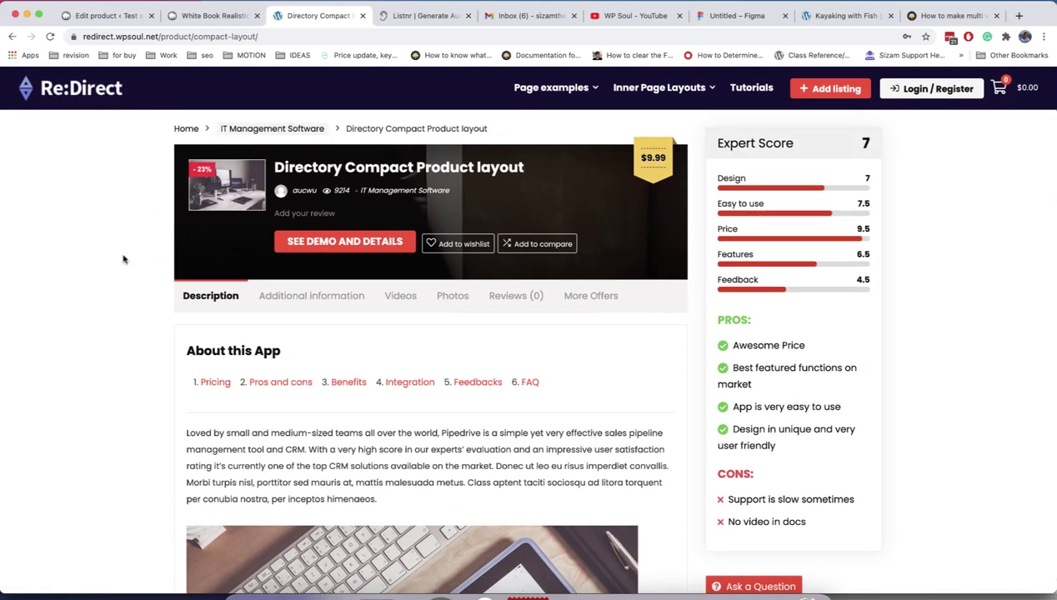
# - Review the remaining product layout options in the product editor, and examine the Main directory Product layout demo page
pyautogui.click(107, 16)
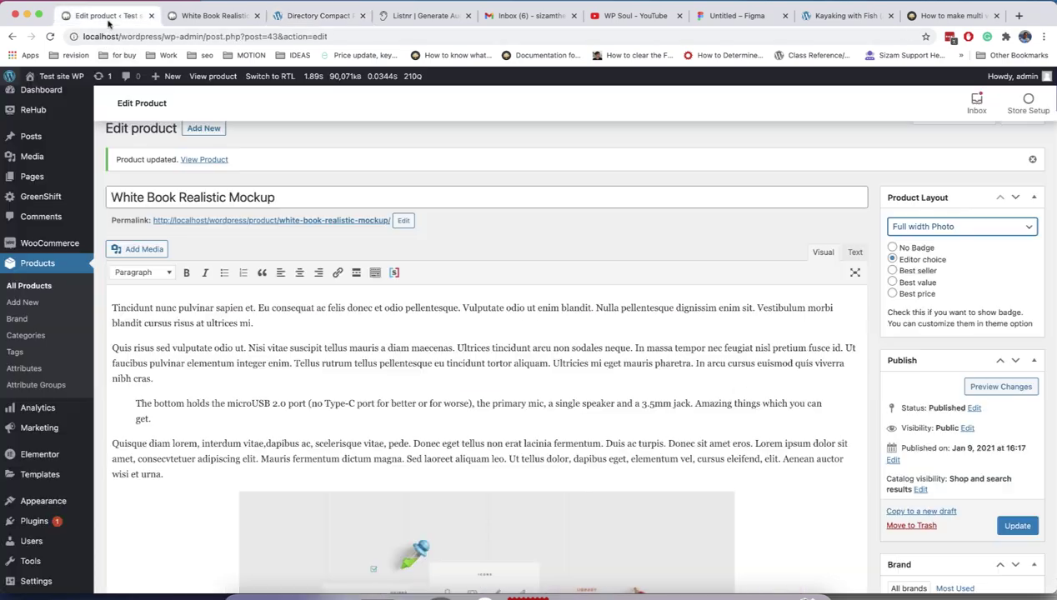
pyautogui.click(936, 230)
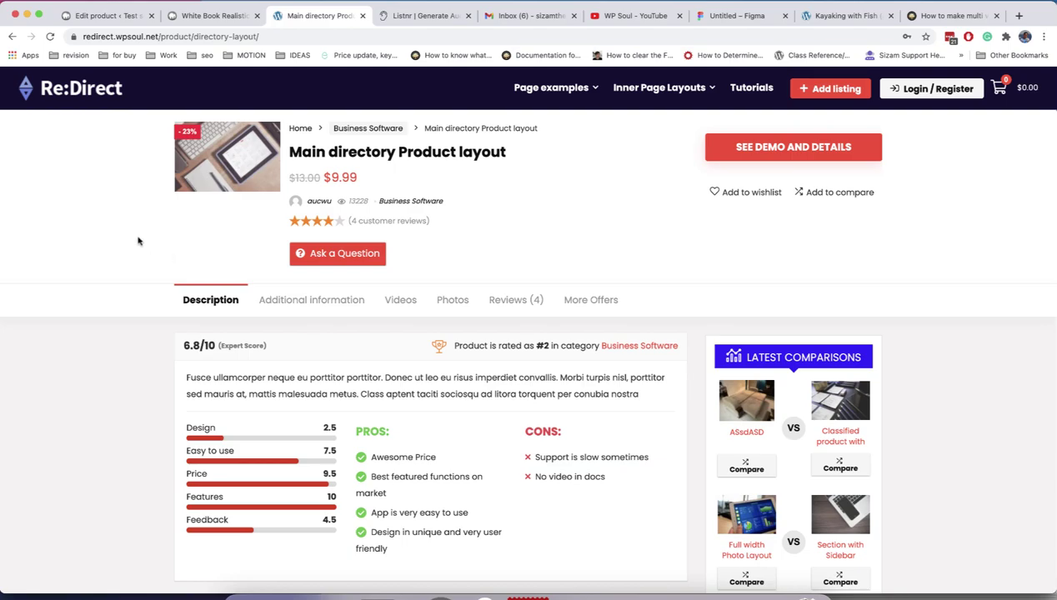
pyautogui.scroll(-15, 124, 232)
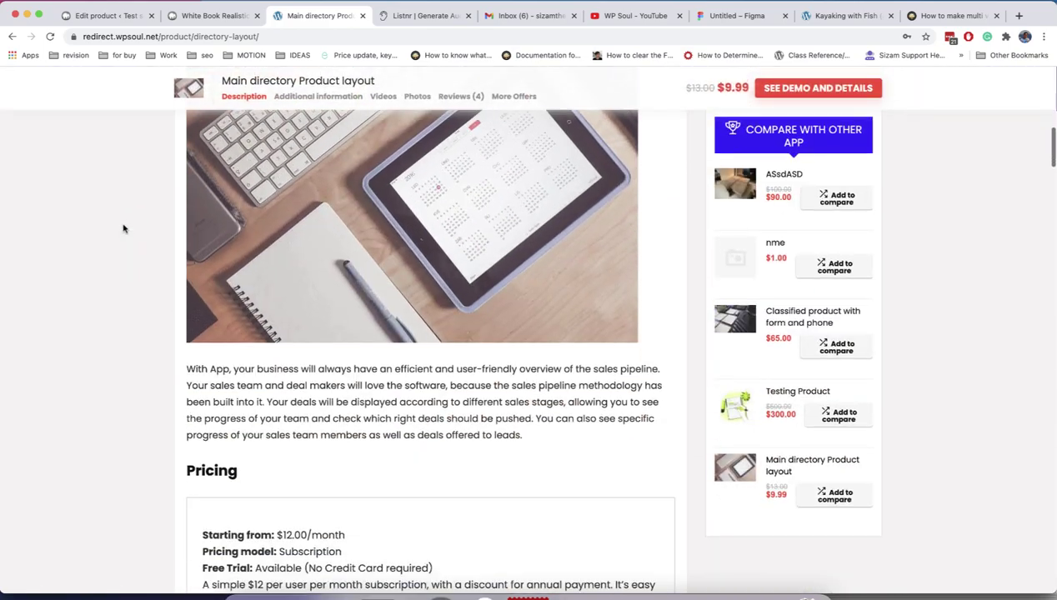
pyautogui.scroll(15, 124, 229)
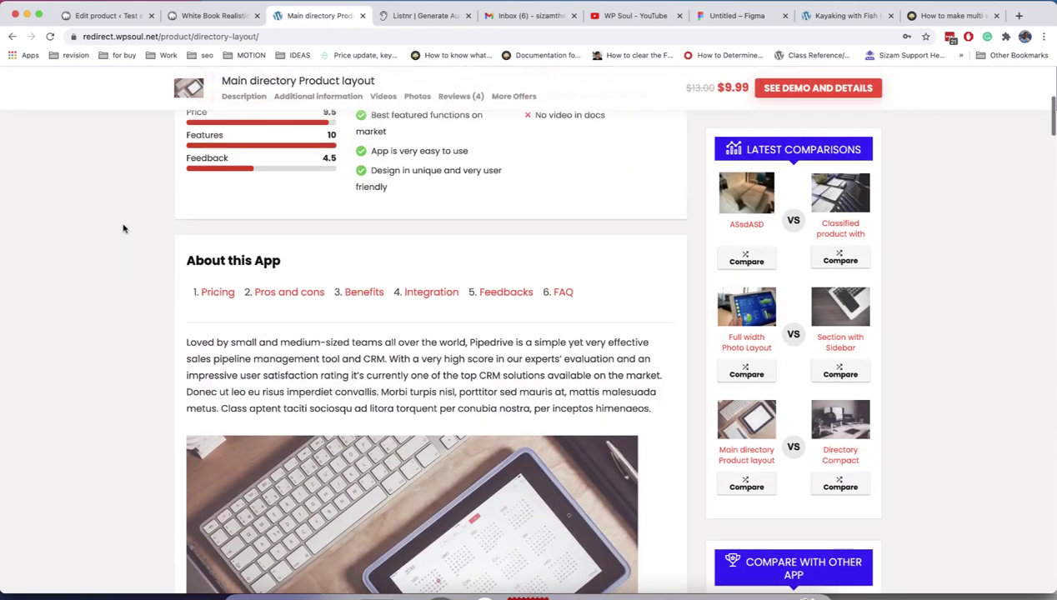
pyautogui.scroll(5, 124, 228)
pyautogui.scroll(-8, 123, 228)
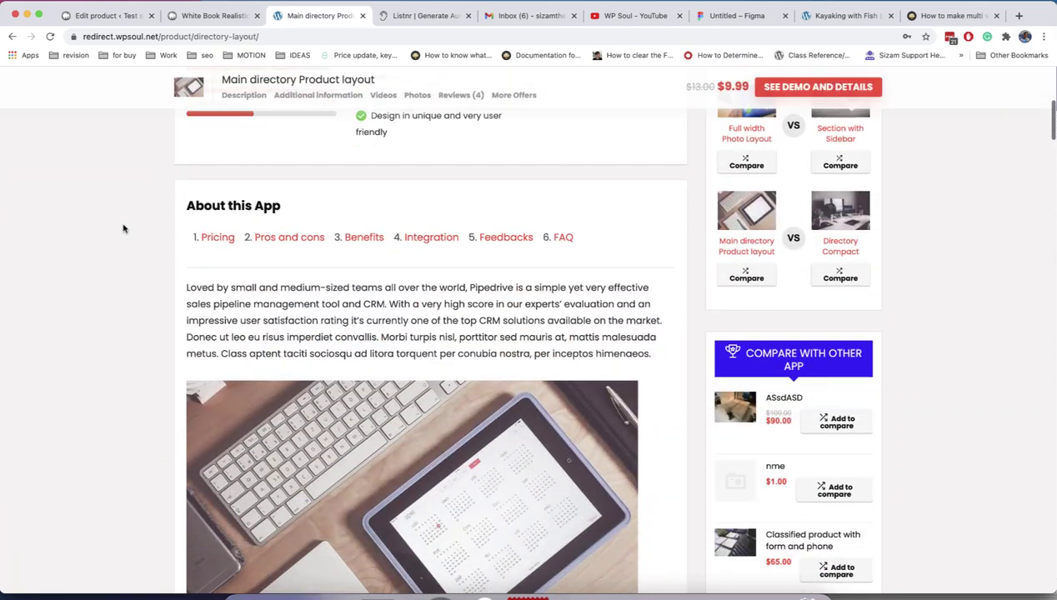
pyautogui.scroll(8, 124, 229)
pyautogui.scroll(-1, 124, 229)
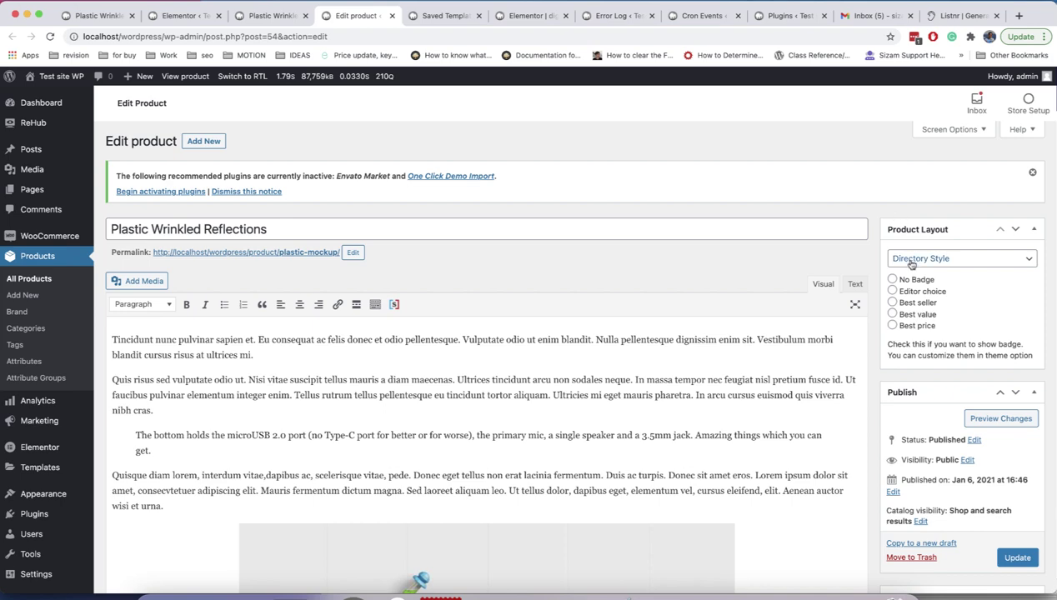
# - Set the product layout of Plastic Wrinkled Reflections to Dark Layout and reload its product page
pyautogui.click(894, 257)
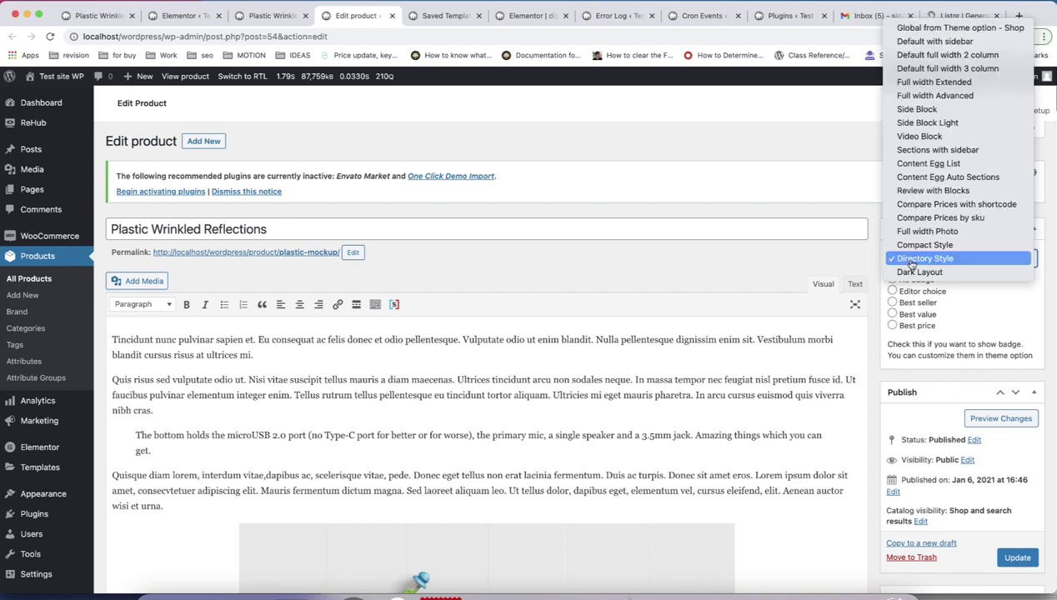
pyautogui.click(965, 273)
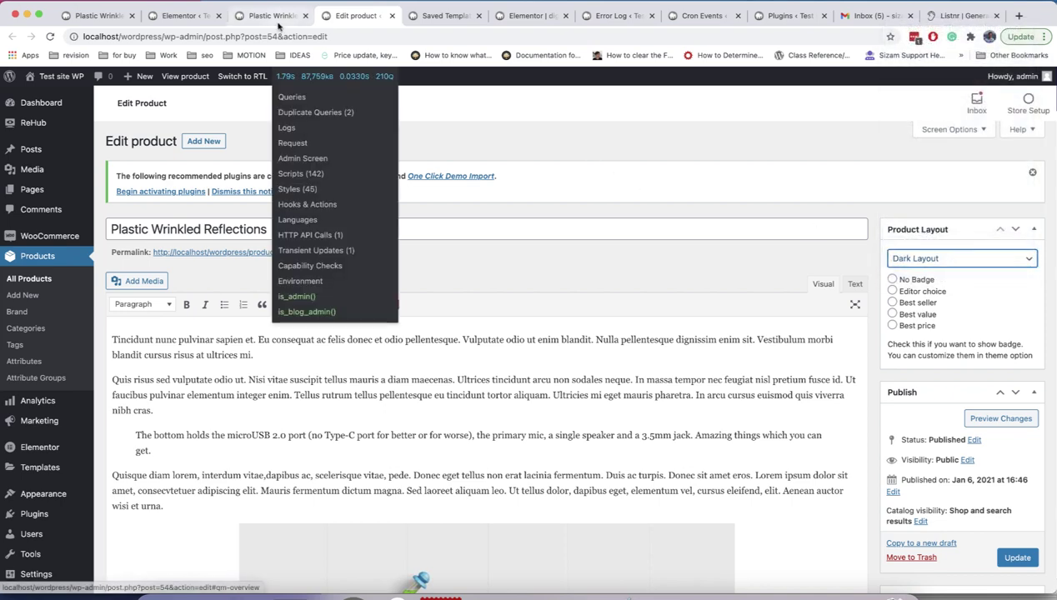
pyautogui.click(273, 16)
pyautogui.click(50, 36)
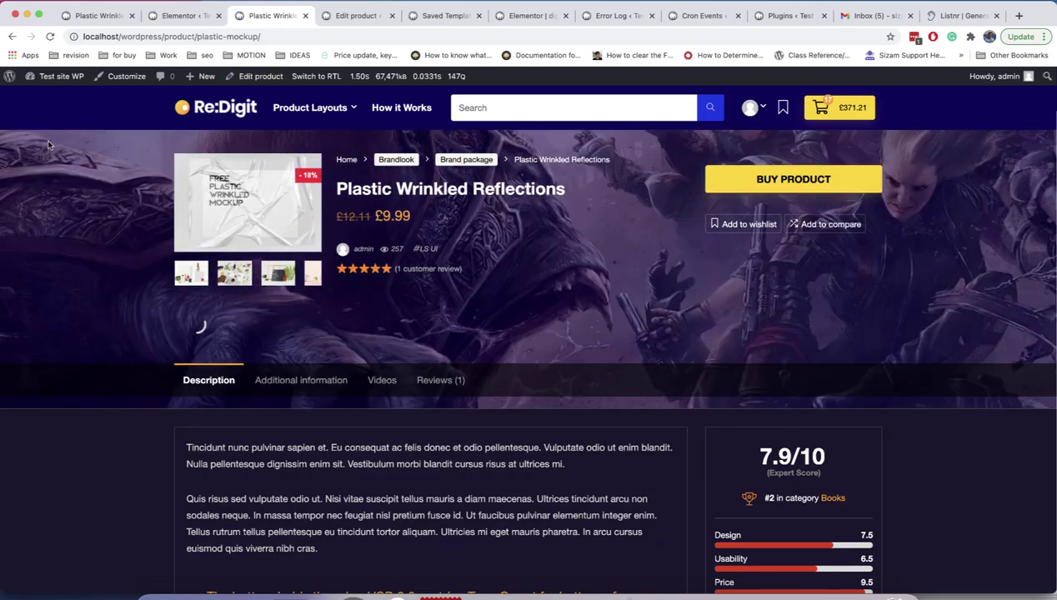
# - Examine the dark layout on the Plastic Wrinkled Reflections product page, and open the product for editing
pyautogui.scroll(-5, 71, 225)
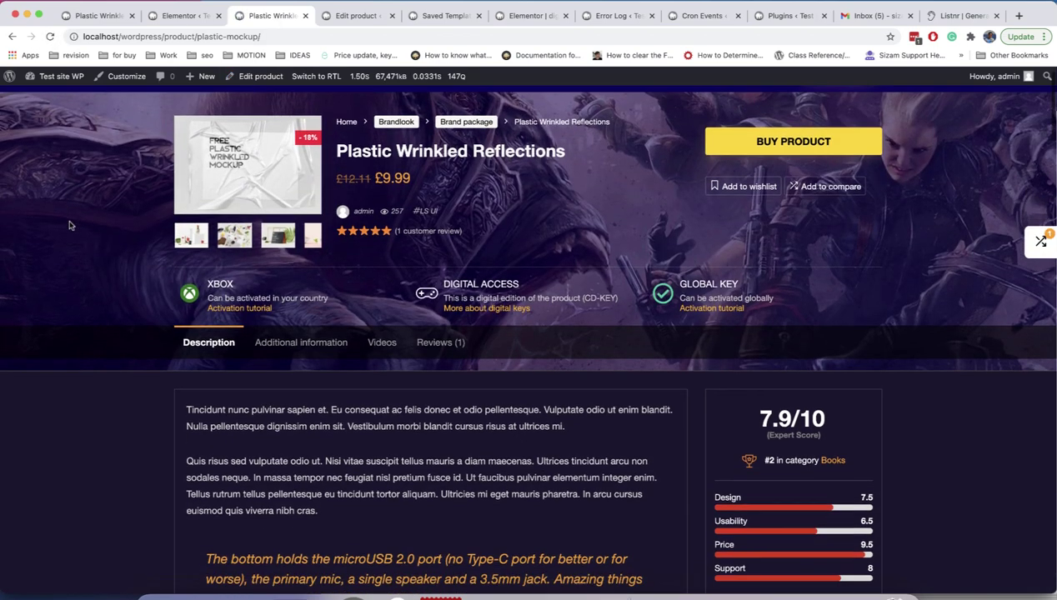
pyautogui.scroll(-15, 71, 225)
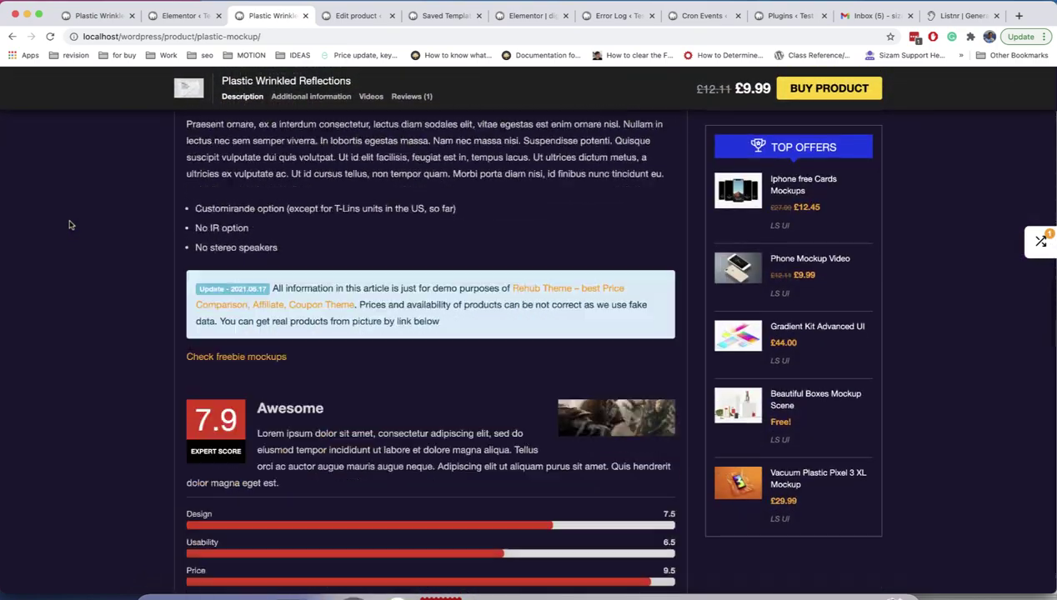
pyautogui.scroll(20, 71, 225)
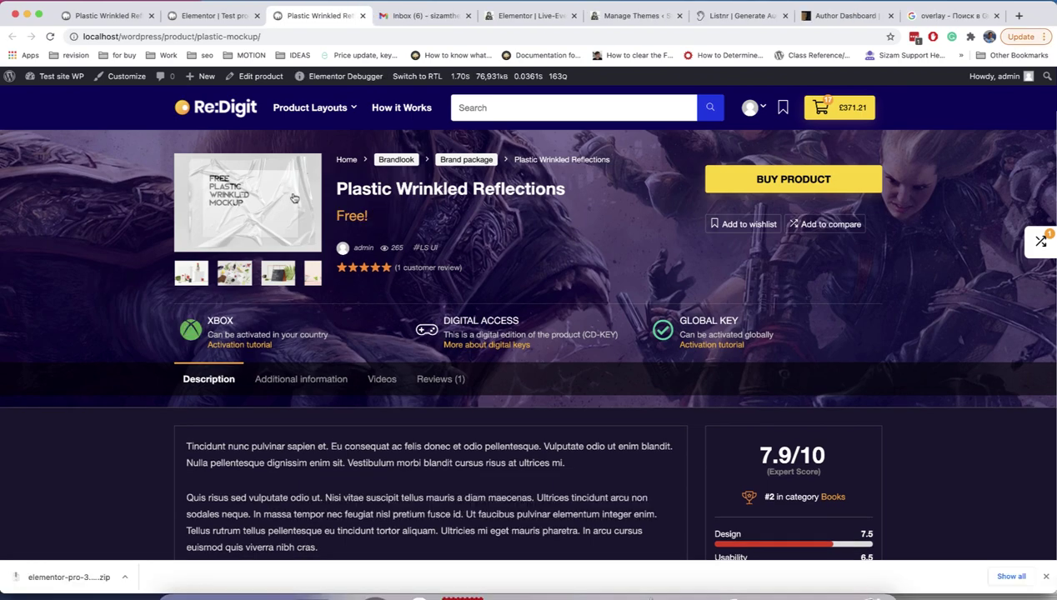
pyautogui.click(255, 75)
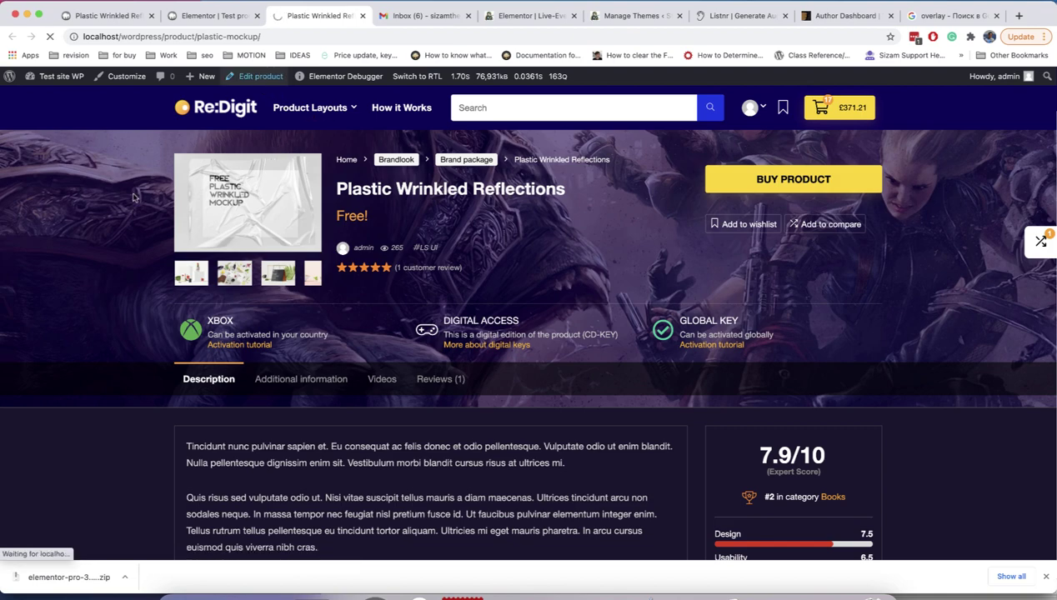
# - Review the product's image overlay setting and update the product with the Full width Photo layout
pyautogui.scroll(-2, 294, 288)
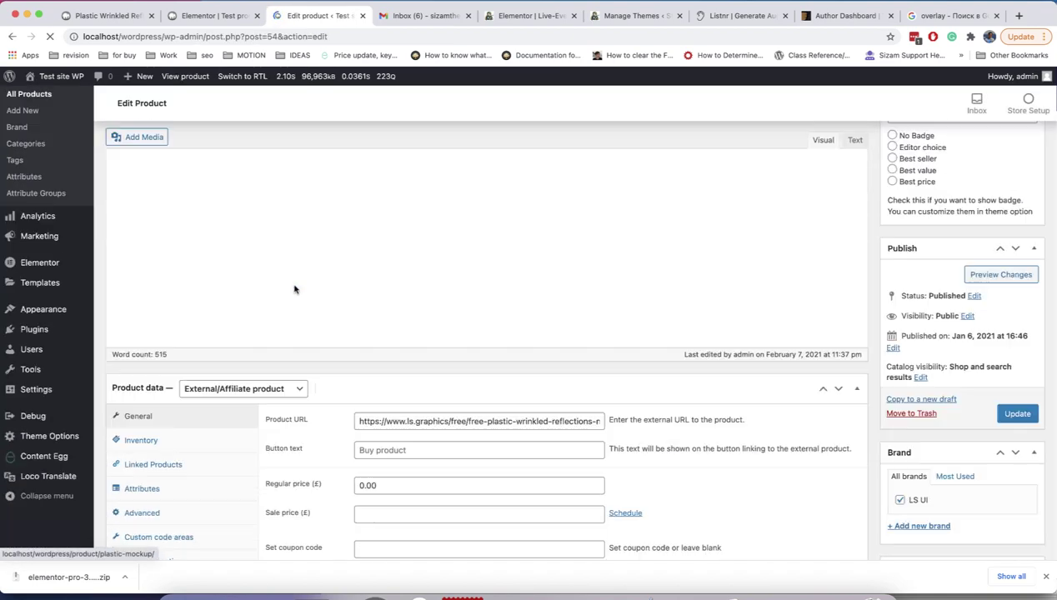
pyautogui.scroll(-20, 295, 289)
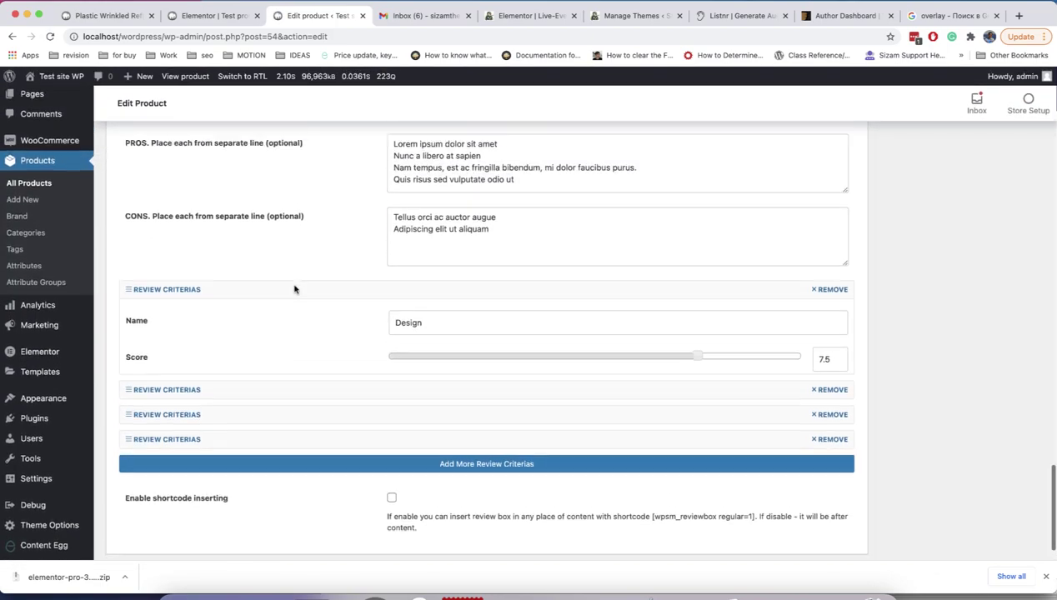
pyautogui.scroll(10, 294, 289)
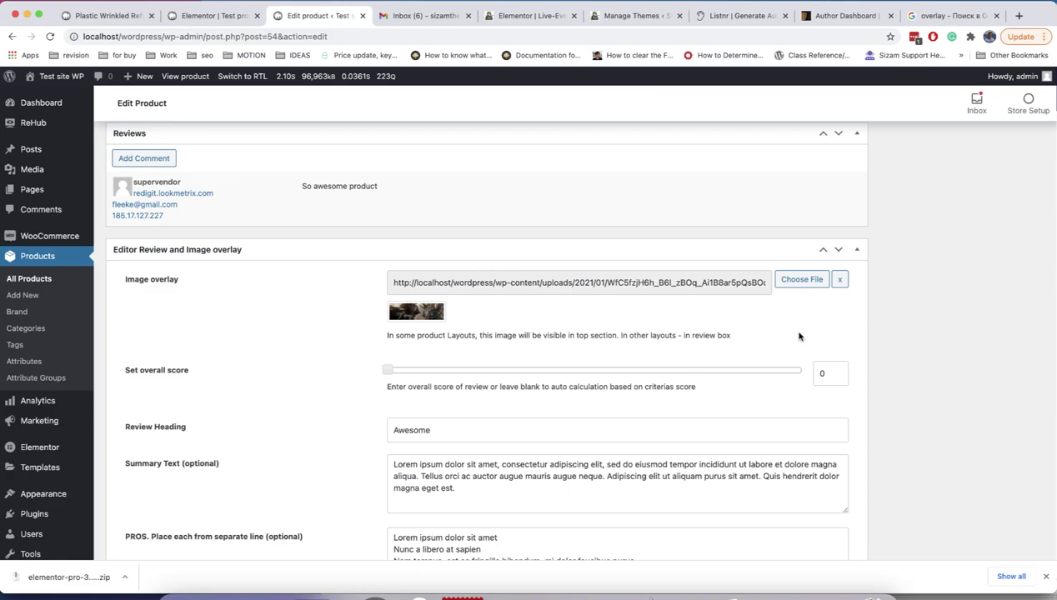
pyautogui.scroll(20, 799, 336)
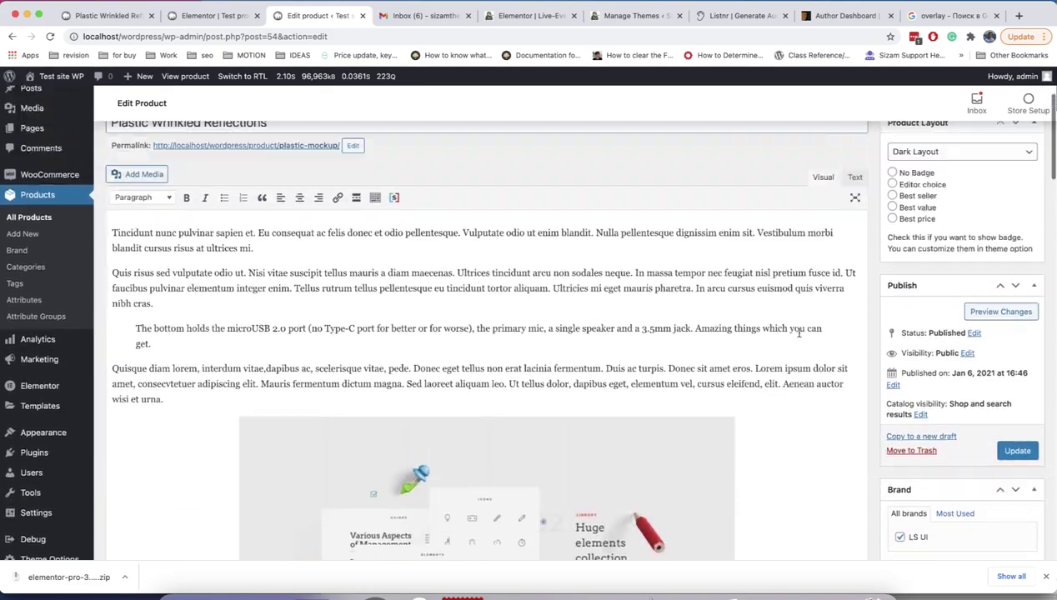
pyautogui.scroll(3, 799, 334)
pyautogui.click(928, 298)
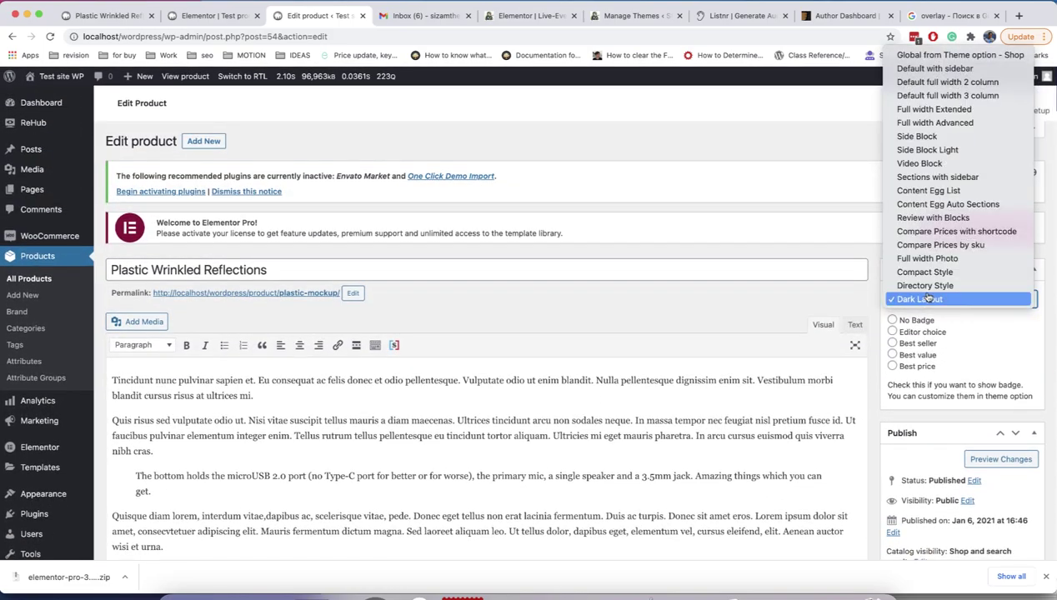
pyautogui.click(927, 259)
pyautogui.scroll(-5, 1005, 412)
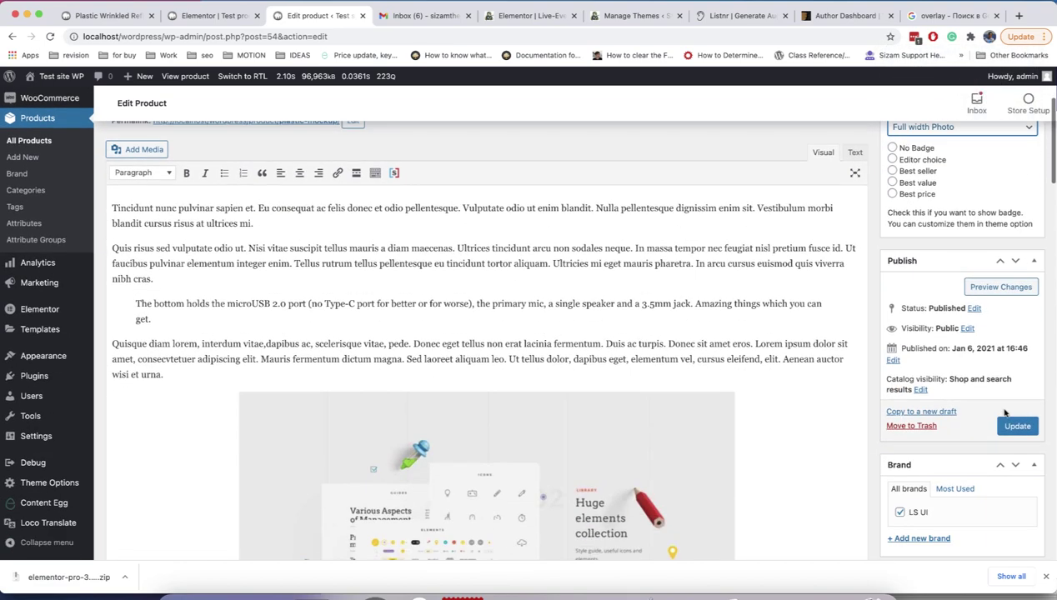
pyautogui.click(1014, 426)
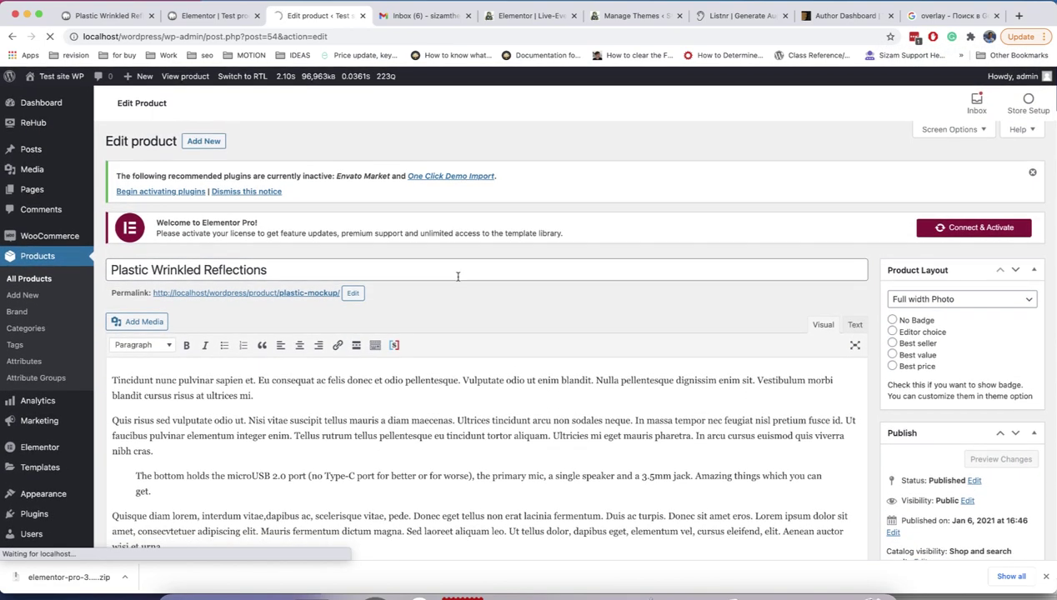
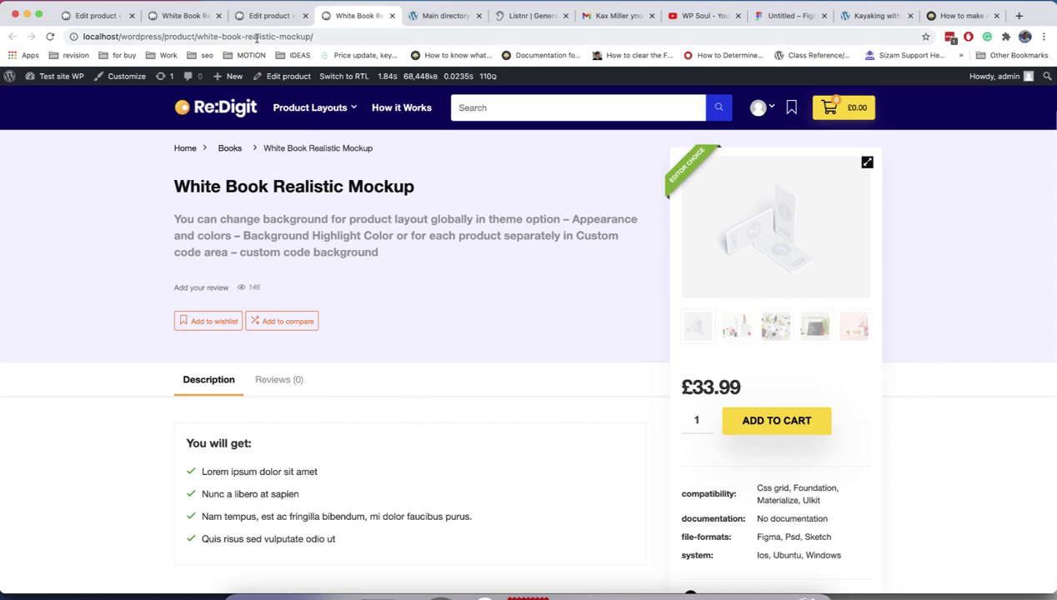
# - Open the Custom code areas settings in the product data of the White Book Realistic Mockup product
pyautogui.click(259, 16)
pyautogui.scroll(-20, 484, 291)
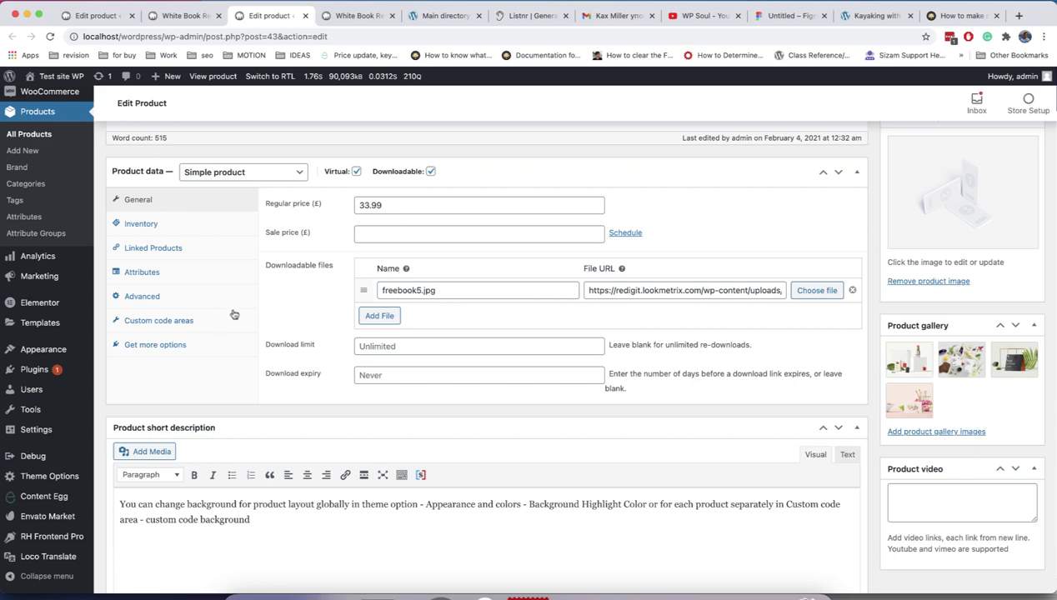
pyautogui.click(159, 321)
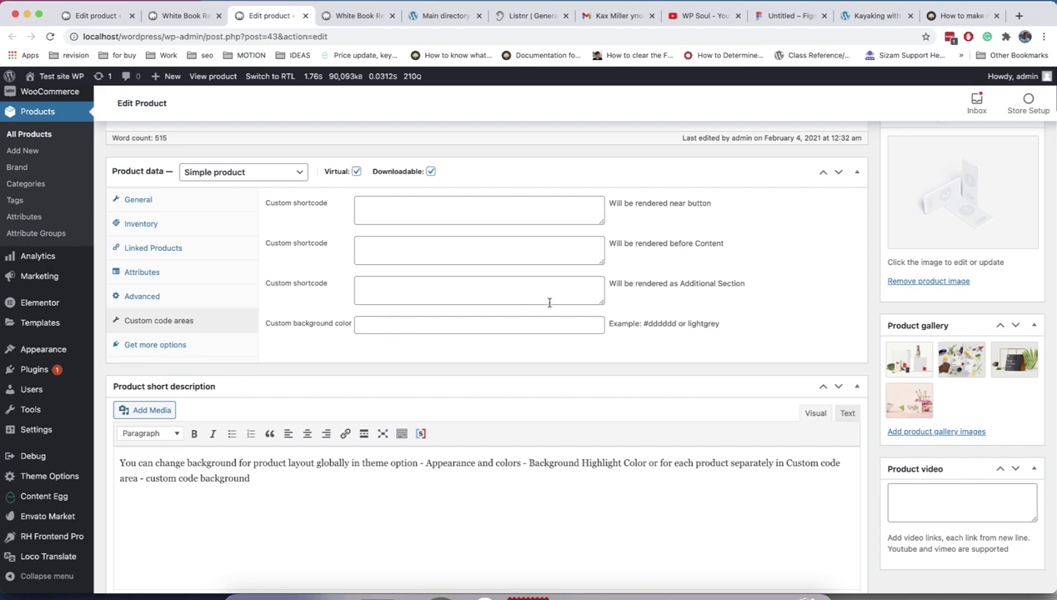
# - Open the ReHub theme's Support and tips page in a new browser tab and switch to it
pyautogui.scroll(5, 461, 220)
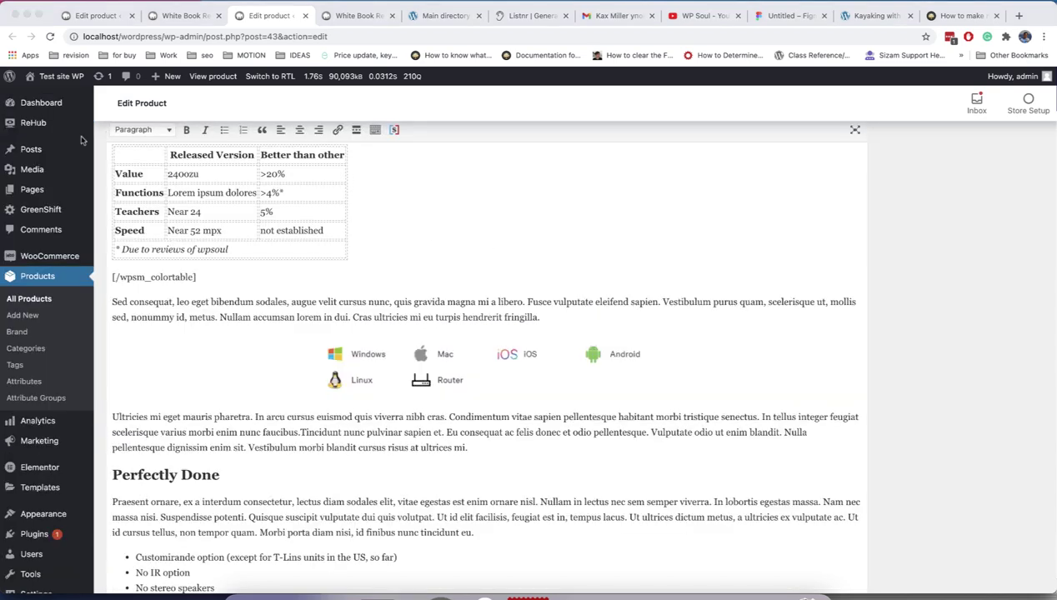
pyautogui.moveTo(74, 141)
pyautogui.rightClick(122, 142)
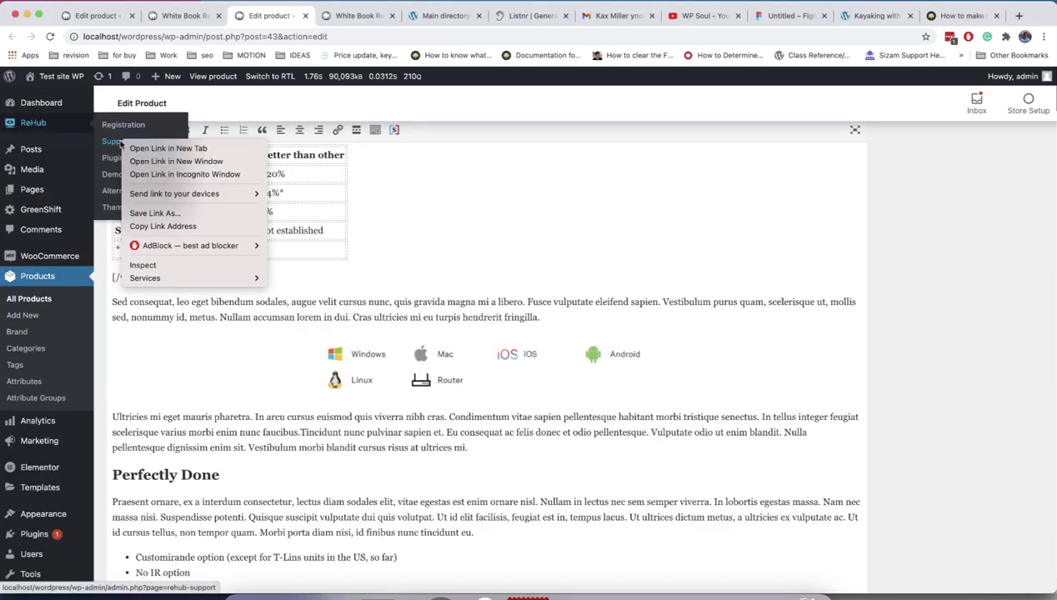
pyautogui.click(134, 146)
pyautogui.click(389, 16)
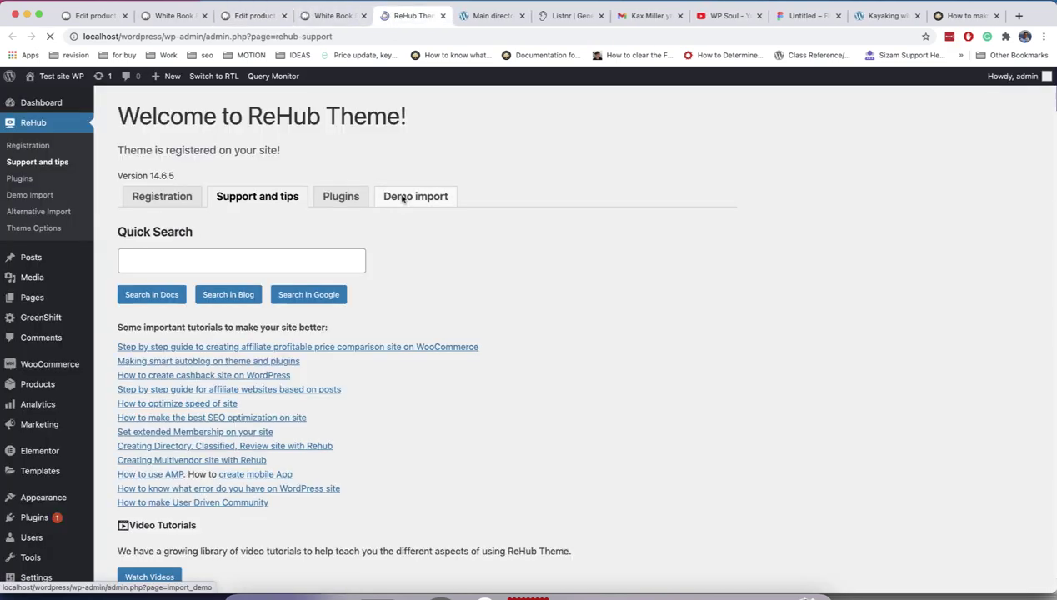
# - Search the theme docs for "code areas" and open the Extended Custom Product areas article
pyautogui.click(312, 271)
pyautogui.write('code areas')
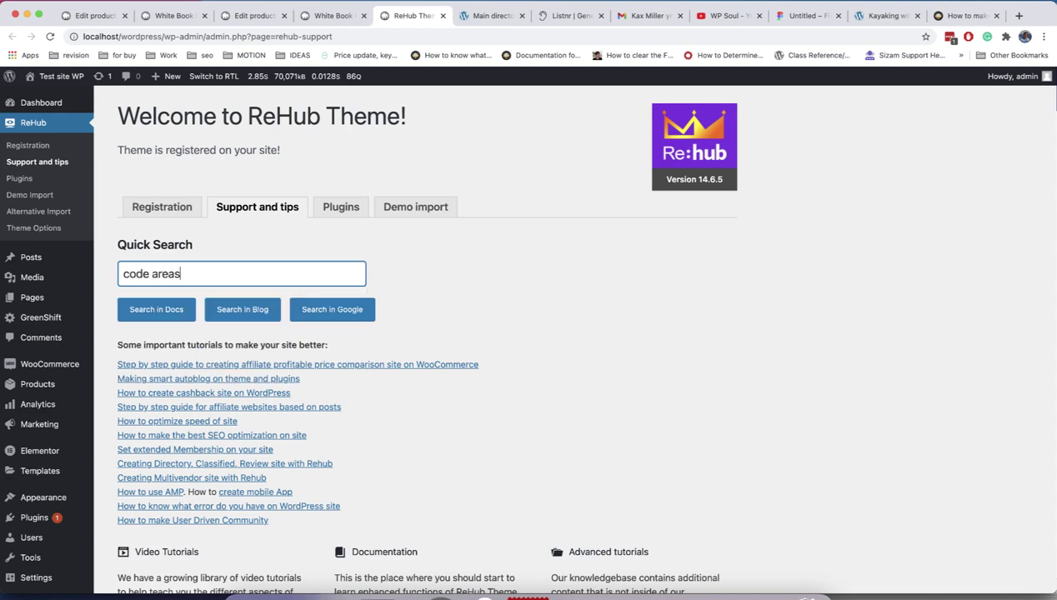
pyautogui.click(170, 305)
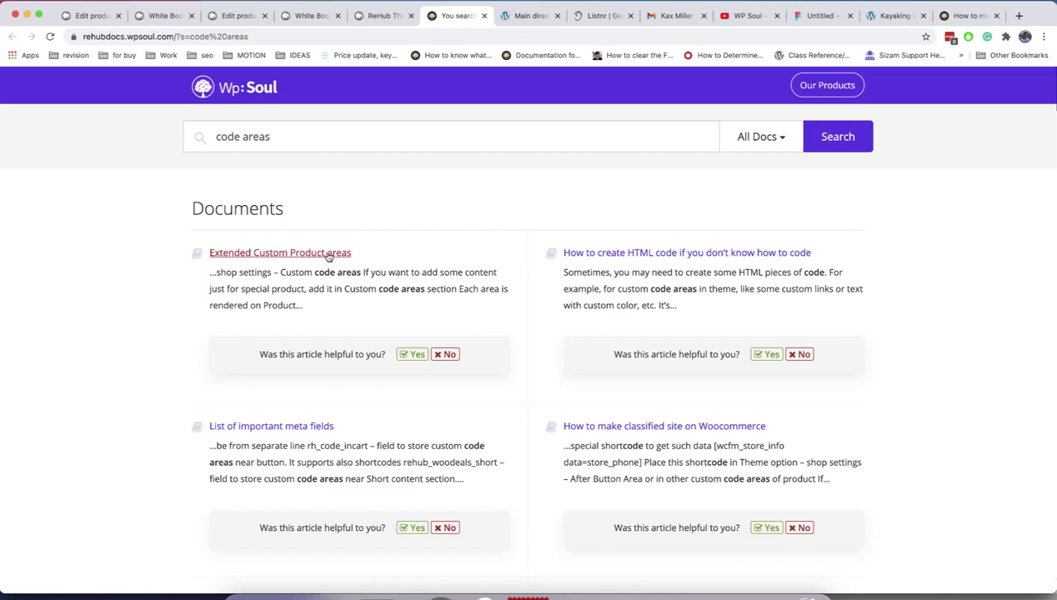
pyautogui.click(329, 256)
# - Read through the custom product areas article and view the demo of the icon block near the button in a new tab
pyautogui.scroll(-5, 427, 239)
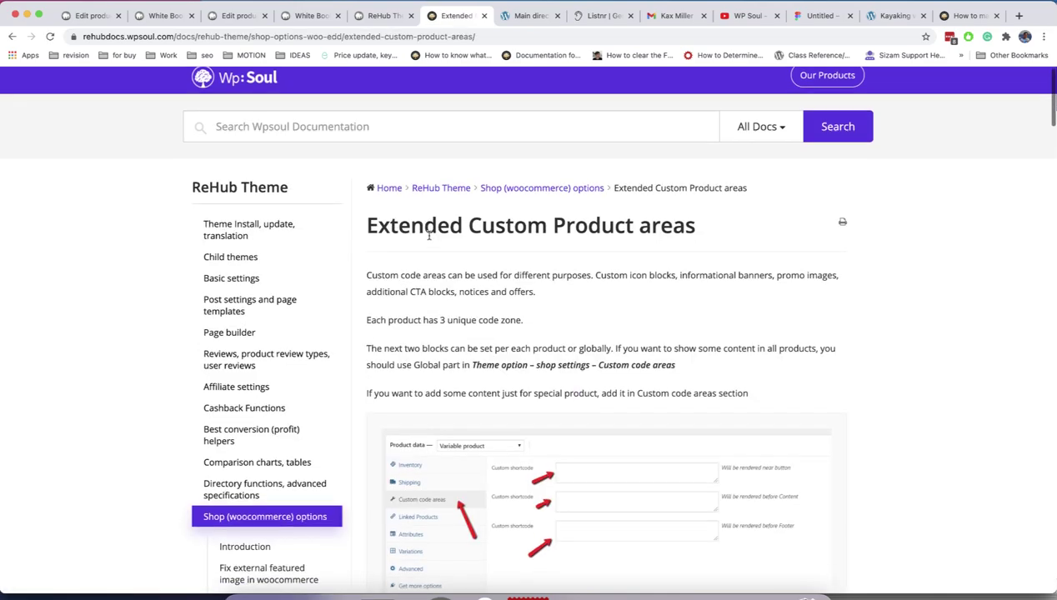
pyautogui.scroll(-5, 430, 240)
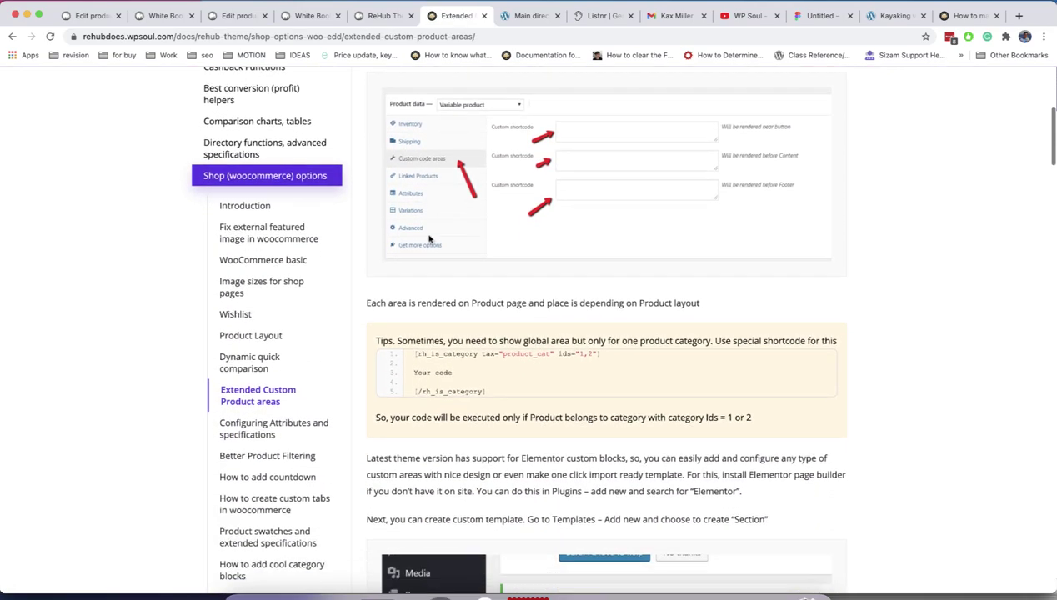
pyautogui.scroll(-3, 492, 208)
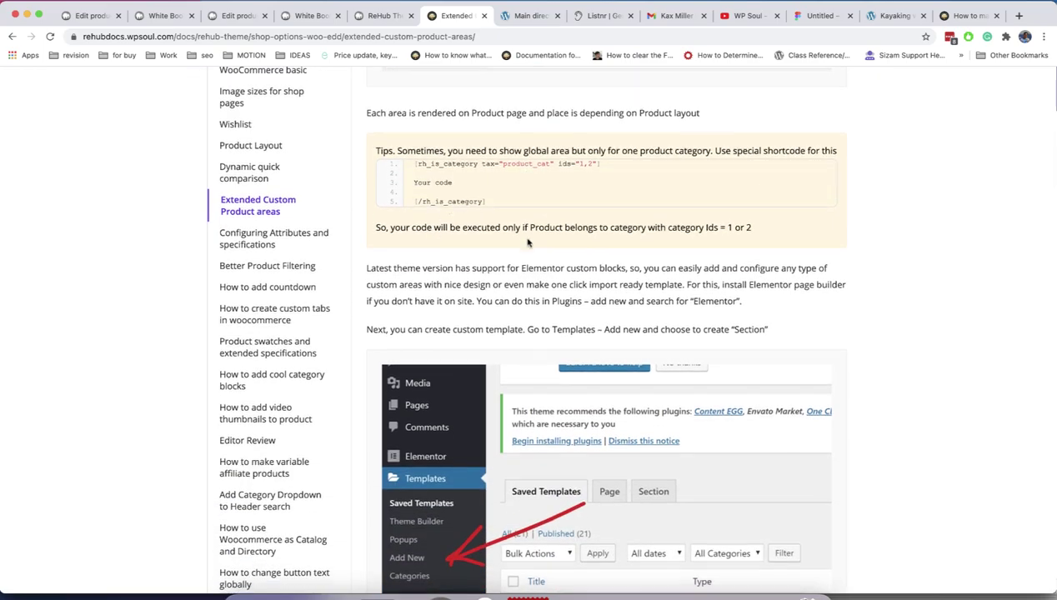
pyautogui.scroll(-3, 527, 243)
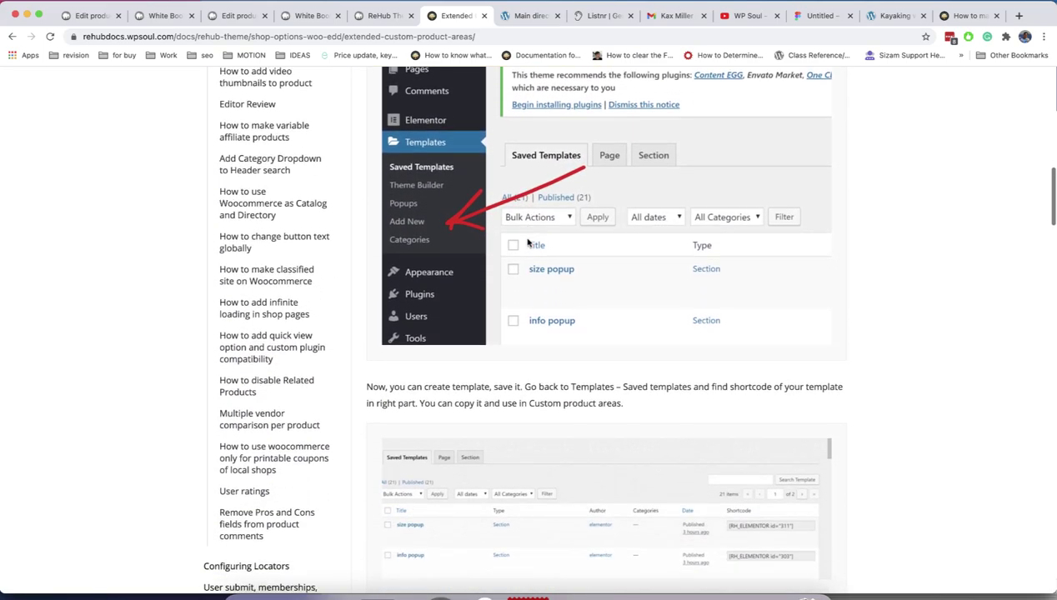
pyautogui.scroll(-4, 527, 243)
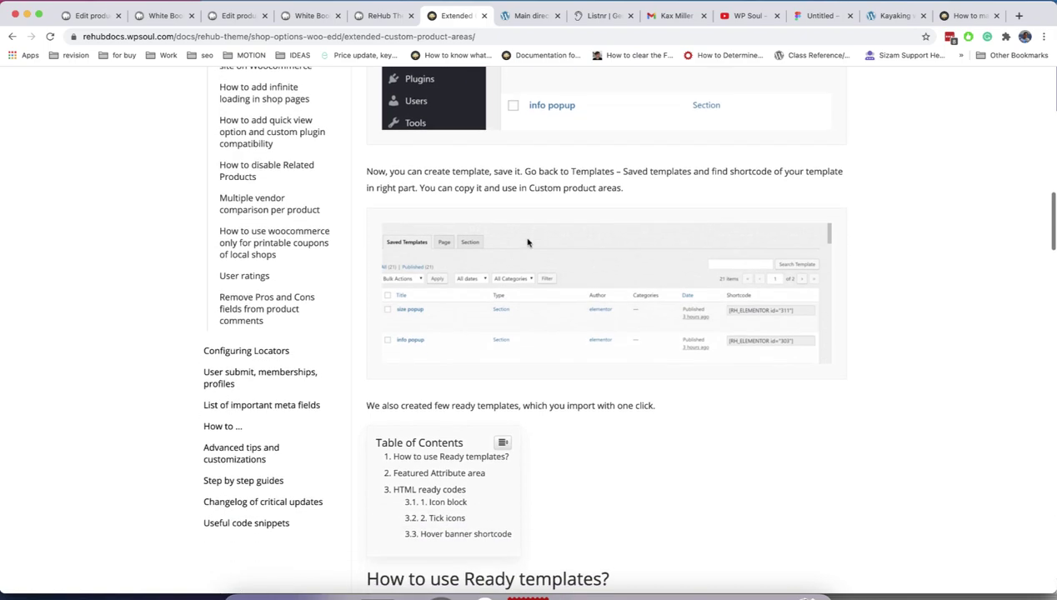
pyautogui.scroll(-5, 527, 242)
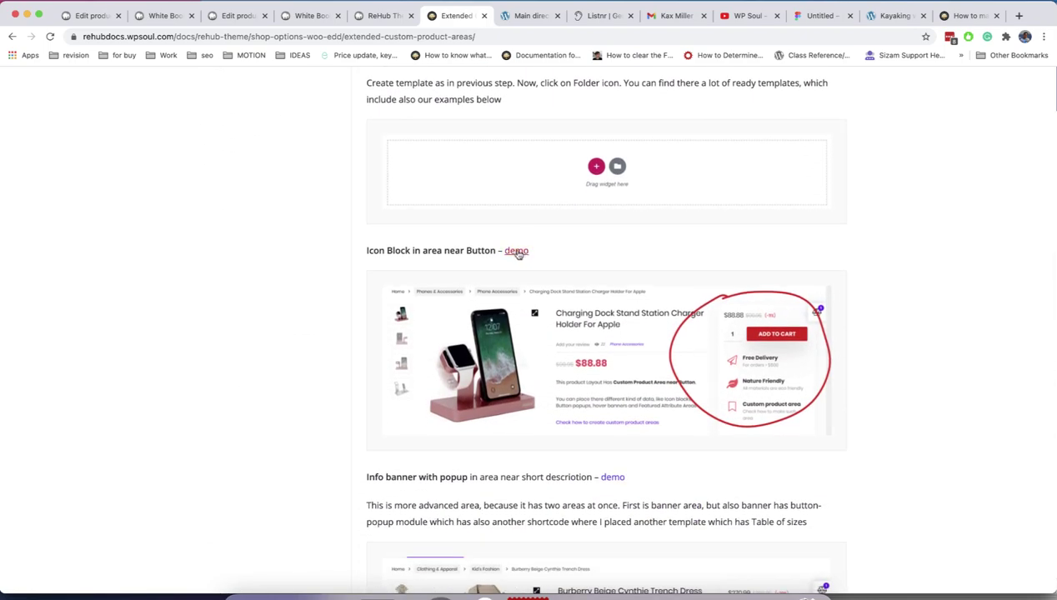
pyautogui.rightClick(522, 256)
pyautogui.click(523, 259)
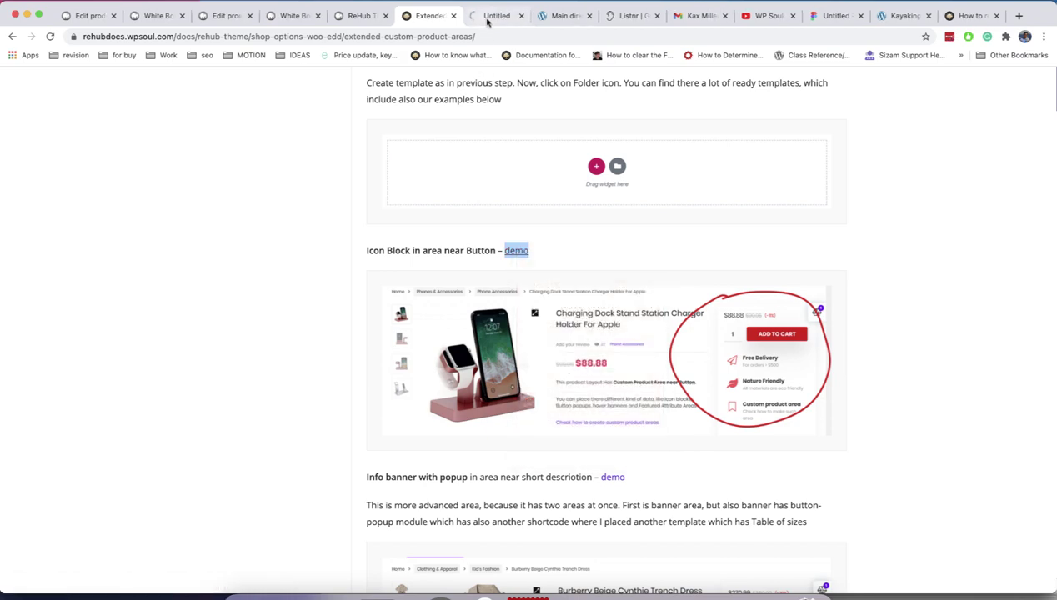
pyautogui.click(488, 17)
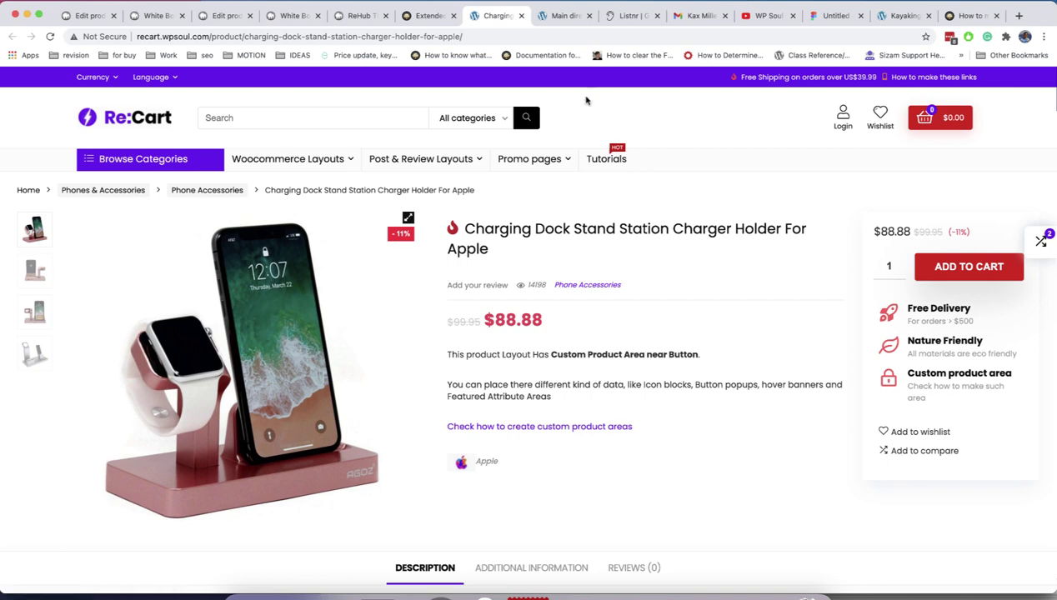
# - Return to the product editing tab and open the form for adding a new Elementor template in a separate tab
pyautogui.press('super+3')
pyautogui.moveTo(57, 487)
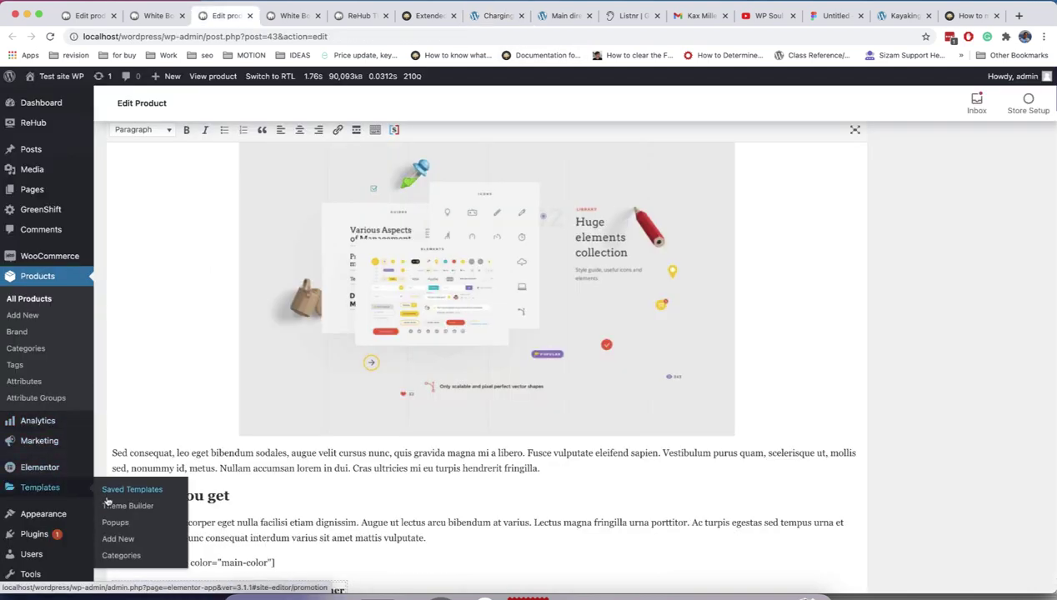
pyautogui.rightClick(137, 535)
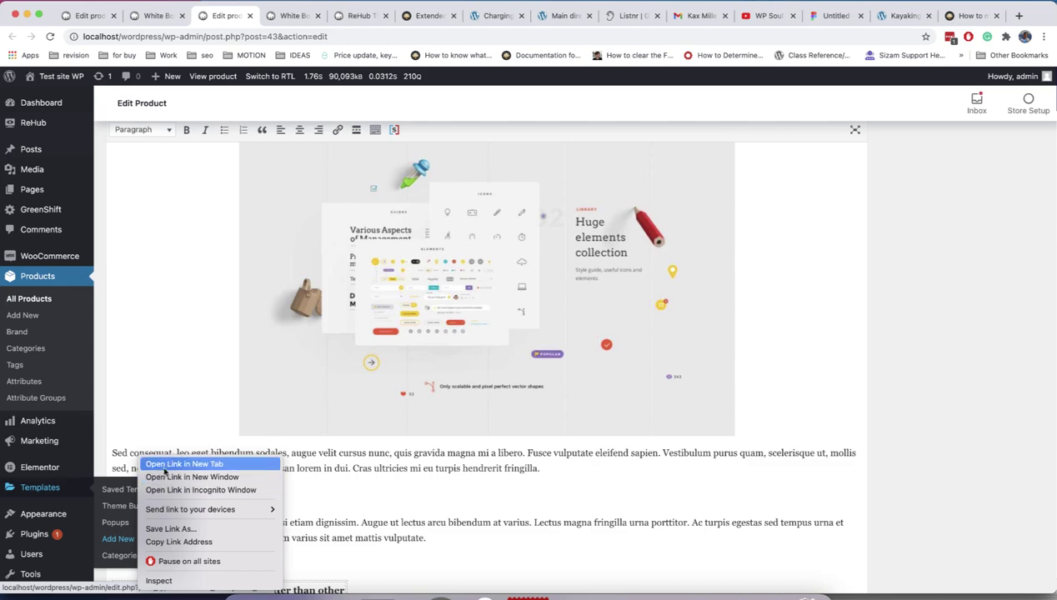
pyautogui.click(167, 463)
pyautogui.click(283, 17)
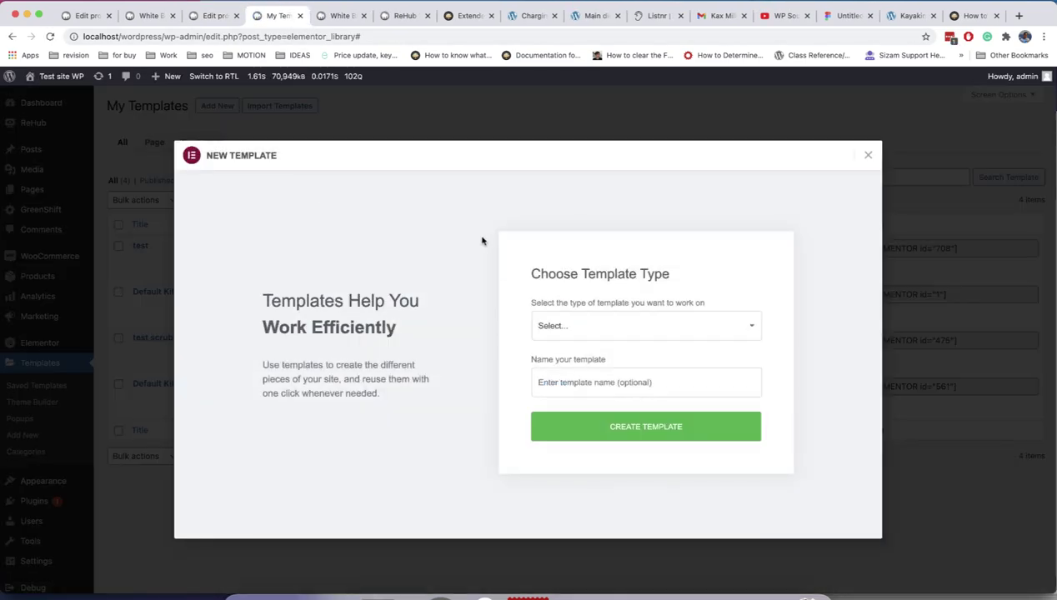
# - Create a new template of type Section named "Code area"
pyautogui.click(562, 324)
pyautogui.click(577, 353)
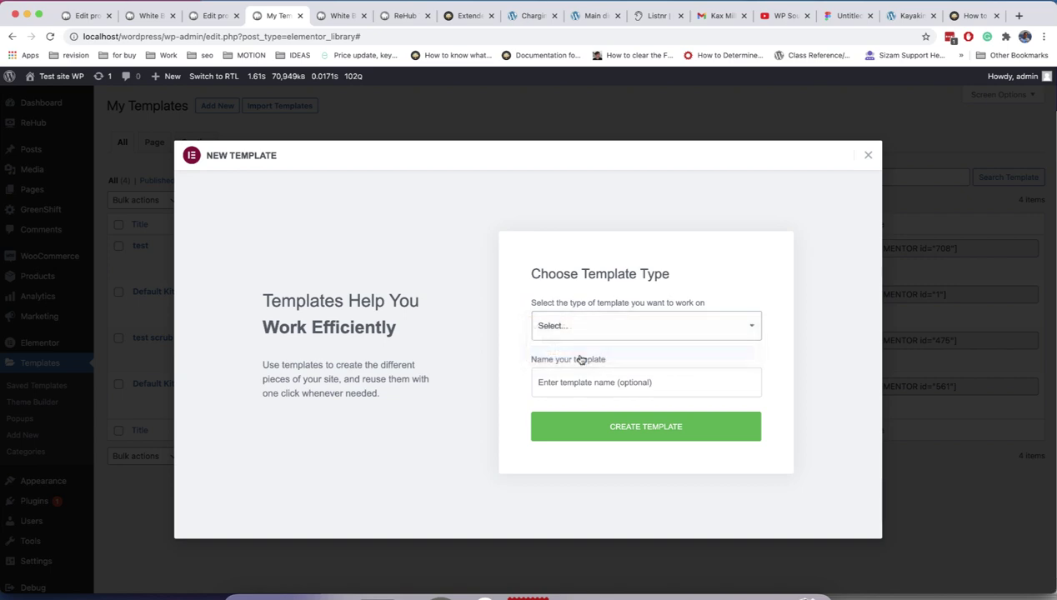
pyautogui.click(586, 380)
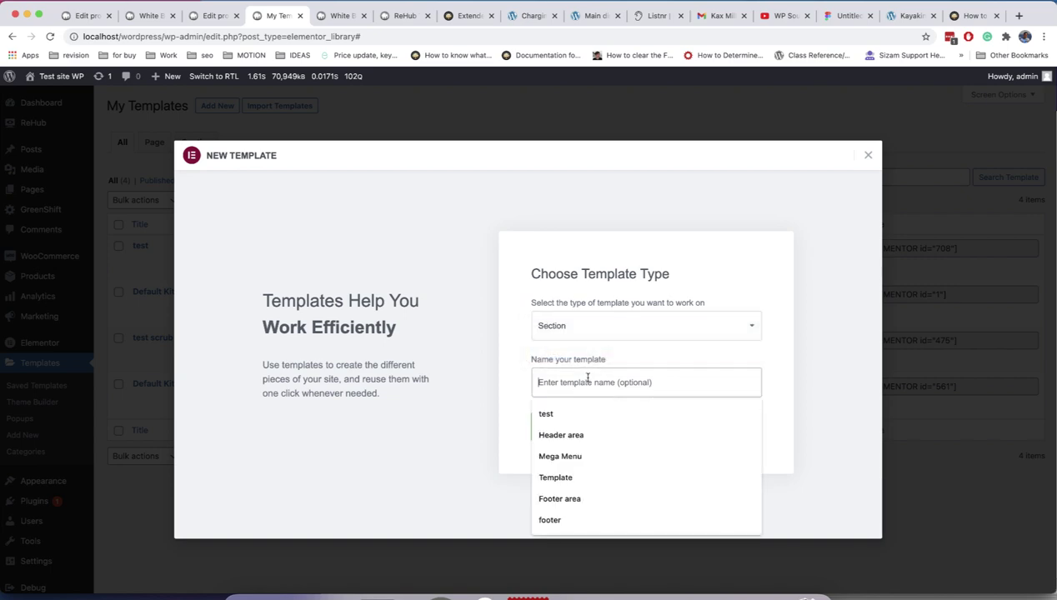
pyautogui.write('Code area')
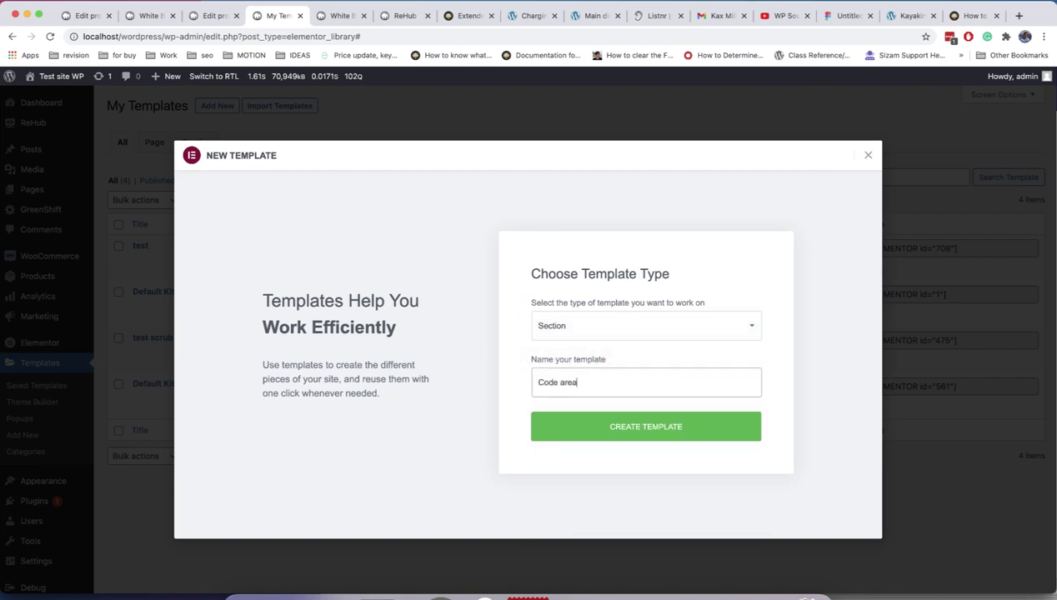
pyautogui.click(633, 425)
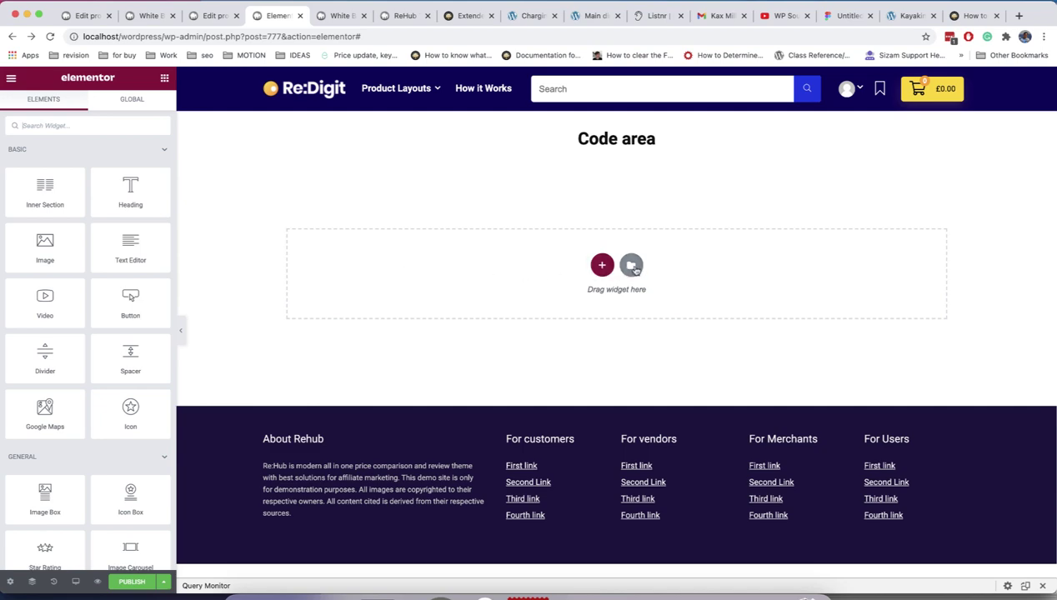
# - Insert the library block with the Free Delivery, Nature Friendly and Custom product area icons into the Code area template
pyautogui.click(631, 265)
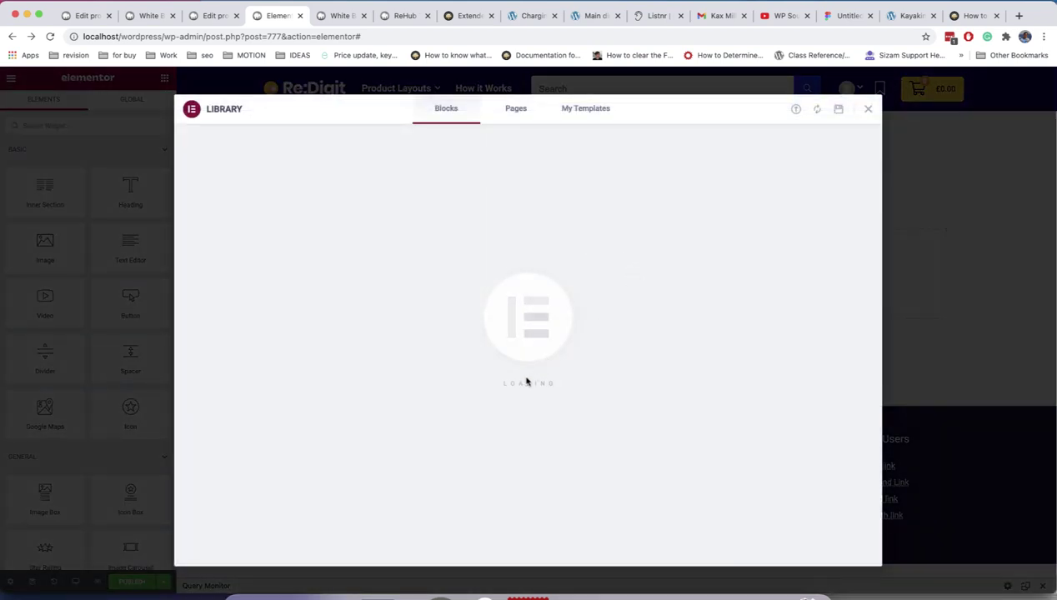
pyautogui.click(267, 150)
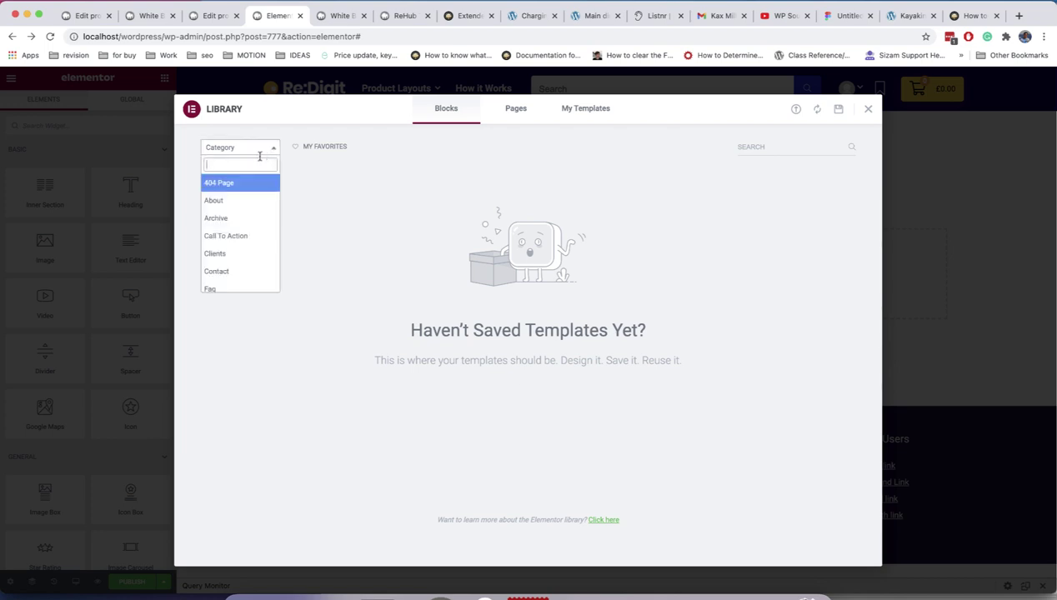
pyautogui.click(239, 184)
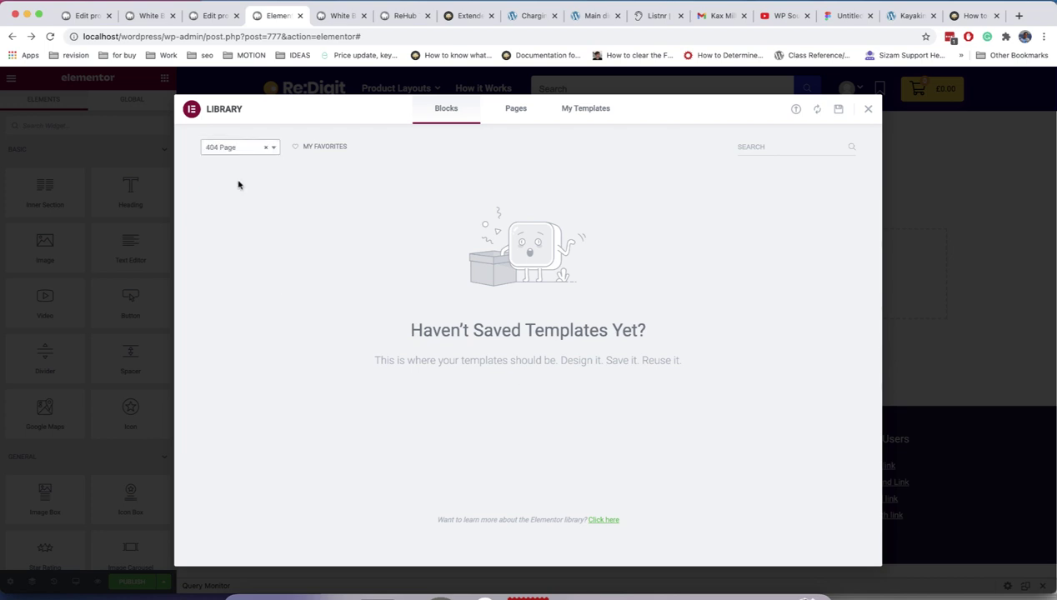
pyautogui.click(267, 150)
pyautogui.click(435, 163)
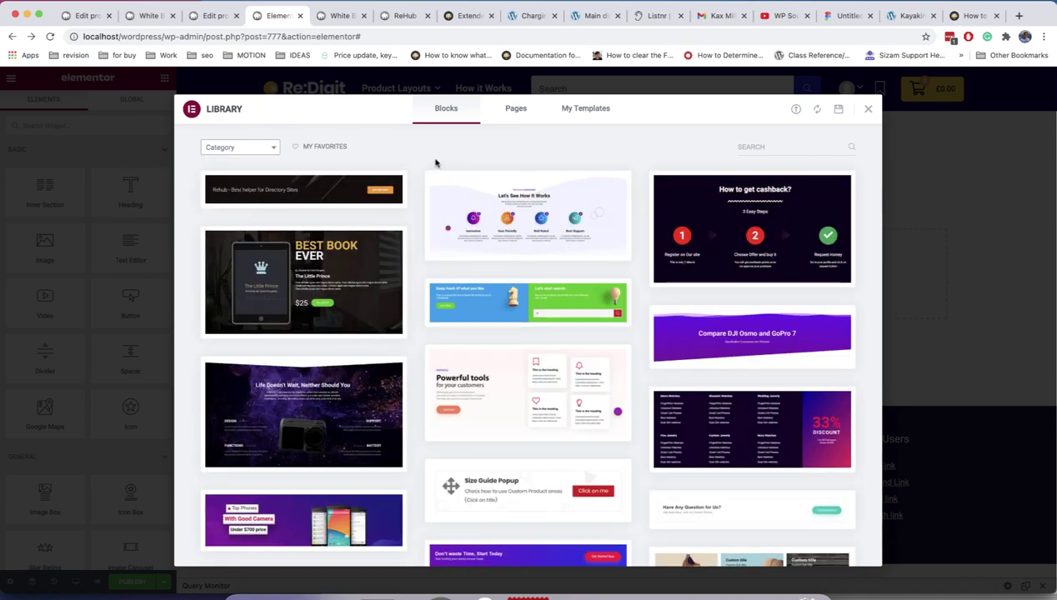
pyautogui.scroll(-2, 435, 163)
pyautogui.scroll(-10, 436, 163)
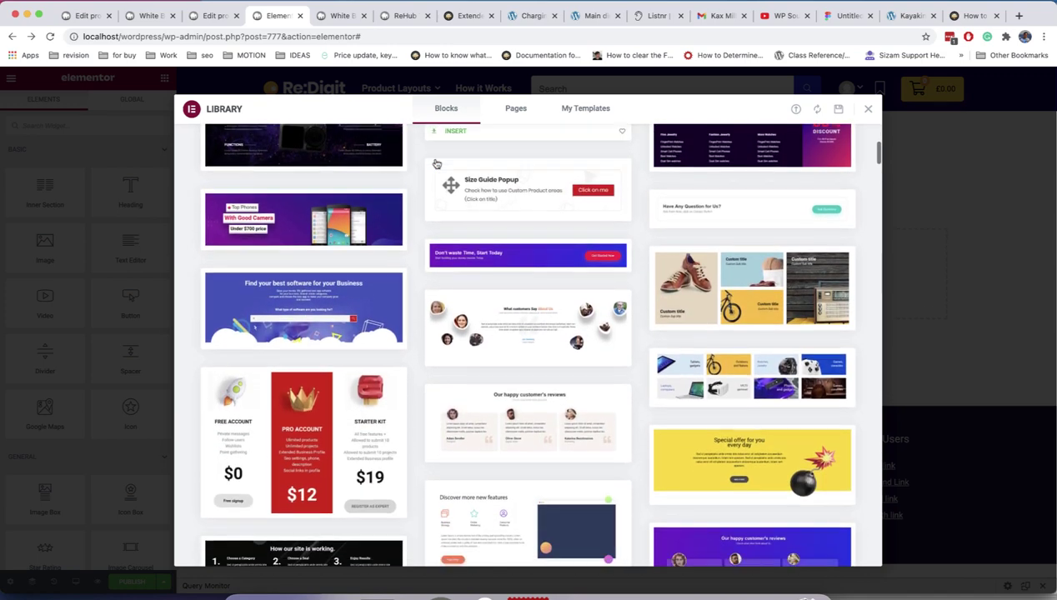
pyautogui.scroll(-5, 436, 162)
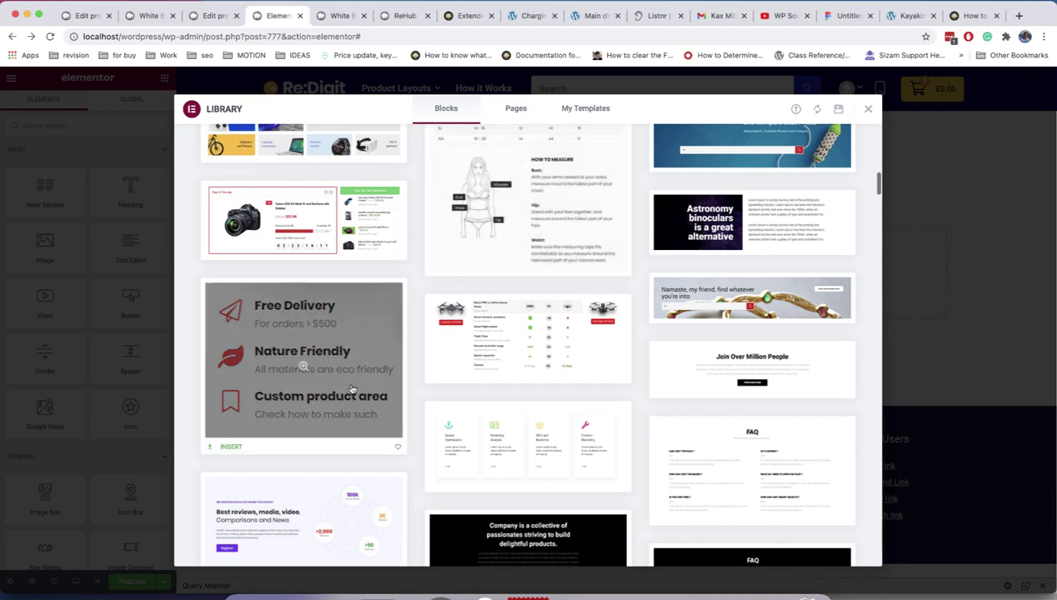
pyautogui.click(232, 446)
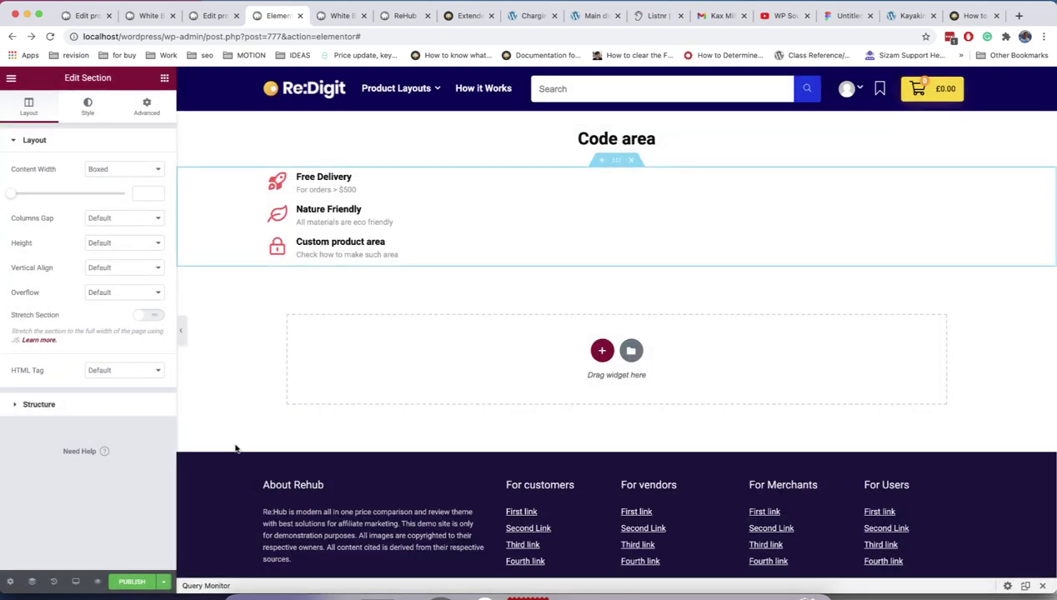
# - Publish the Code area section and copy its 24-hour caching shortcode from the template's WordPress edit page
pyautogui.click(125, 585)
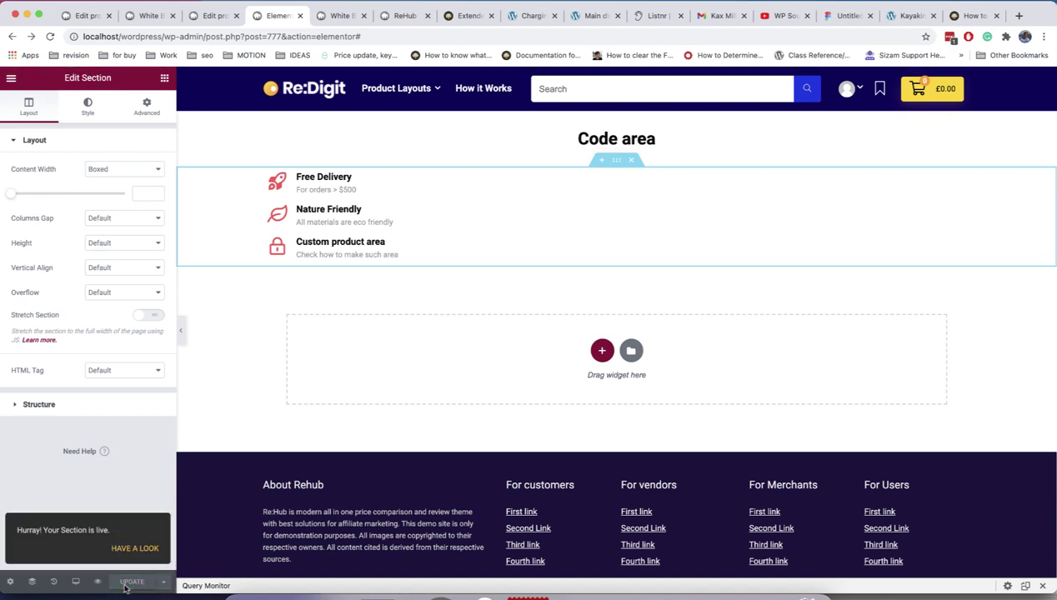
pyautogui.click(134, 550)
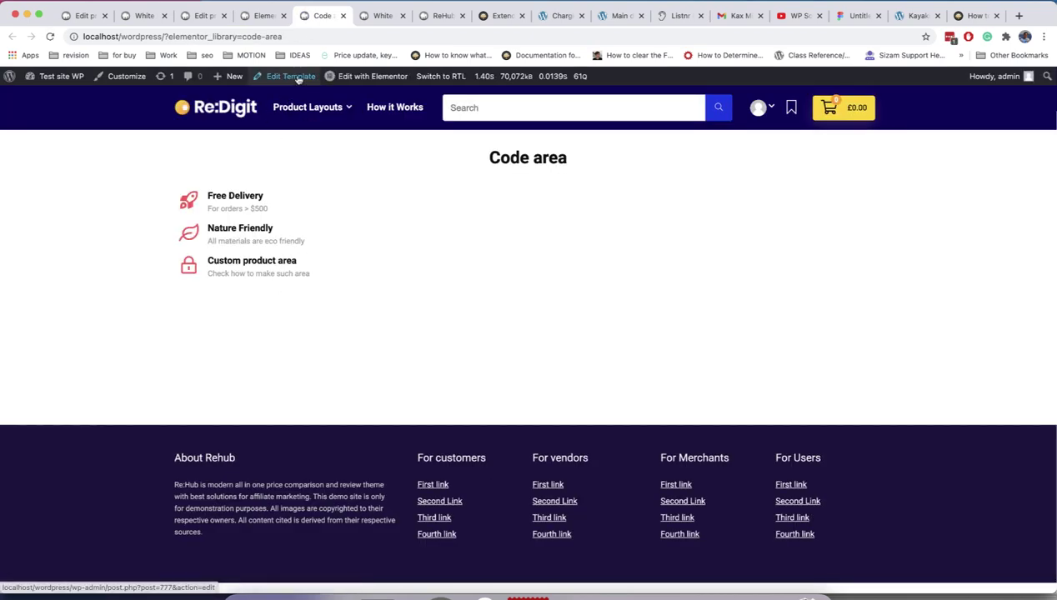
pyautogui.click(270, 76)
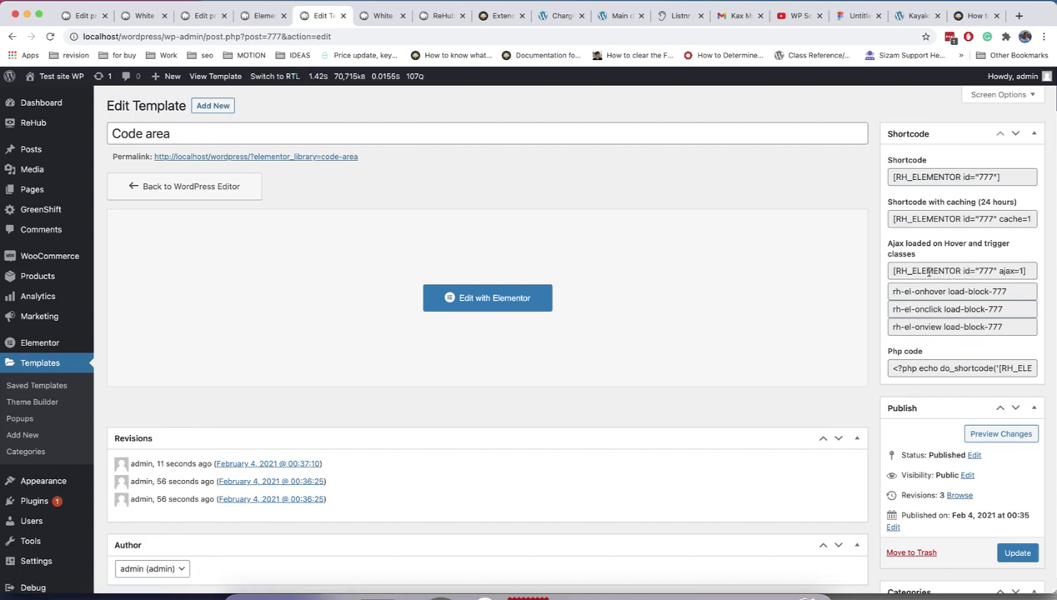
pyautogui.moveTo(891, 217); pyautogui.dragTo(1056, 223)
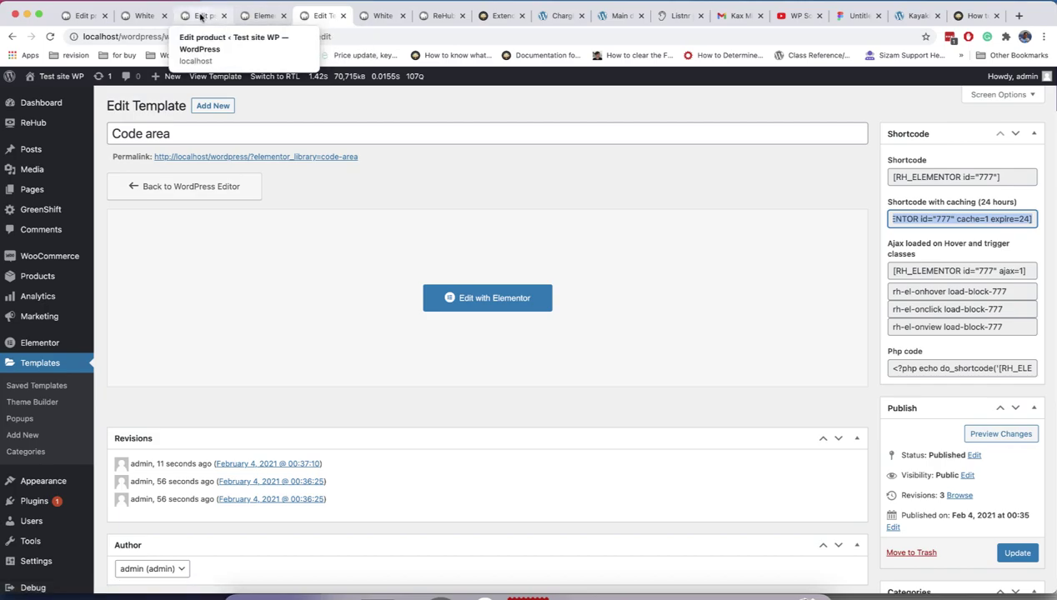
# - Paste [RH_ELEMENTOR id="777" cache=1 expire=24] into the product's custom shortcode area rendered near the button, and update the product
pyautogui.click(201, 17)
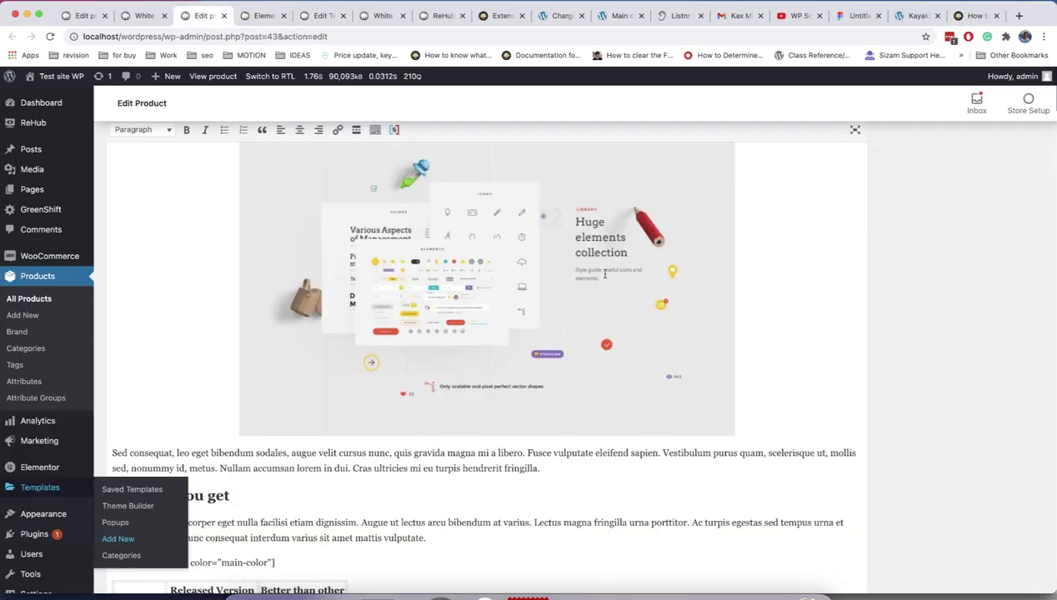
pyautogui.scroll(-20, 603, 271)
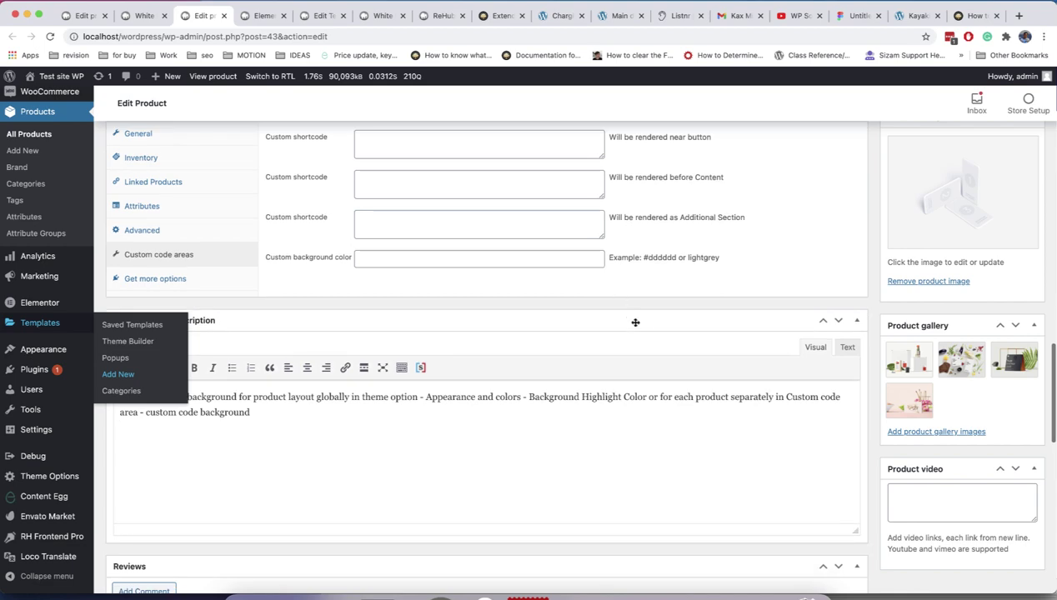
pyautogui.click(637, 324)
pyautogui.scroll(3, 598, 307)
pyautogui.click(302, 353)
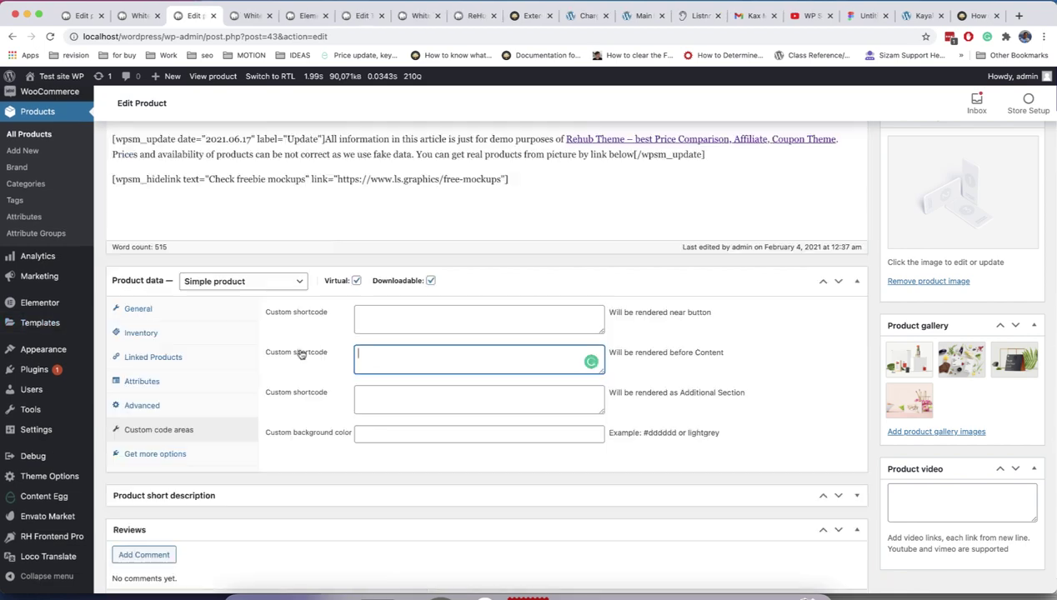
pyautogui.click(367, 395)
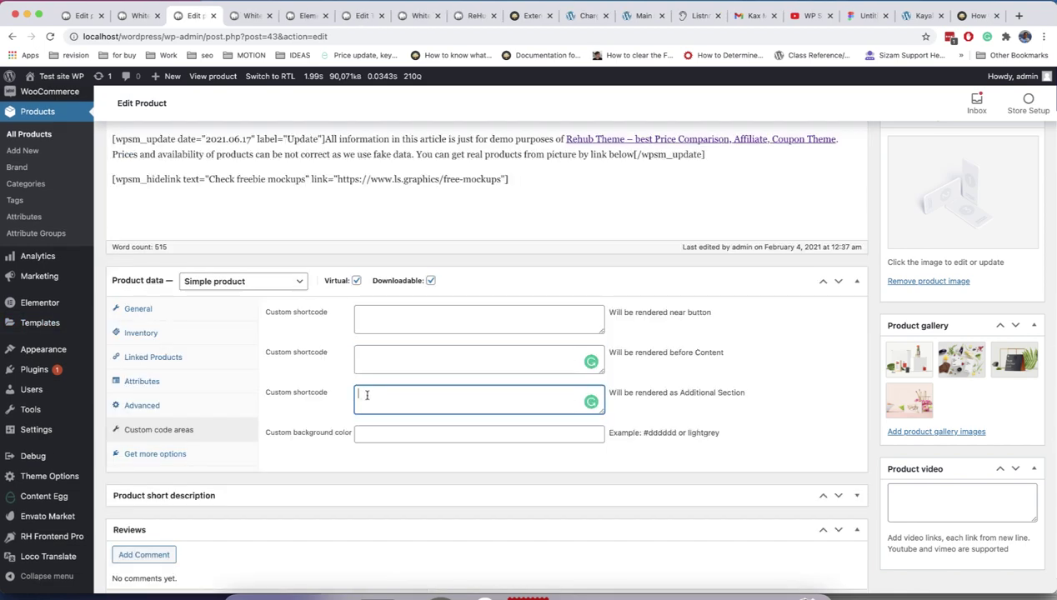
pyautogui.click(385, 329)
pyautogui.write('[RH_ELEMENTOR id="777" section1 expire123]')
pyautogui.scroll(15, 645, 289)
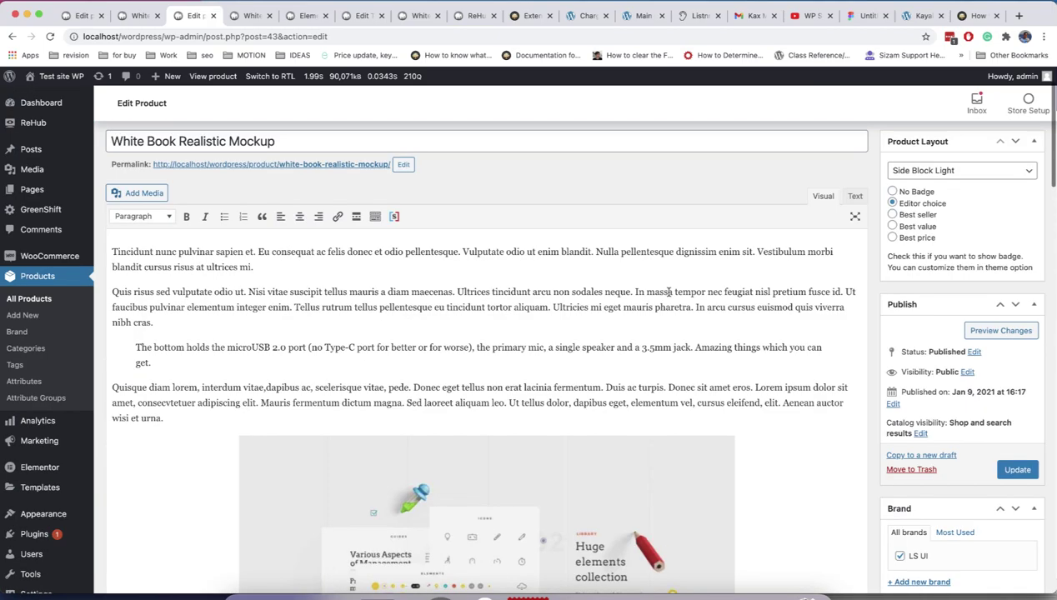
pyautogui.click(1018, 470)
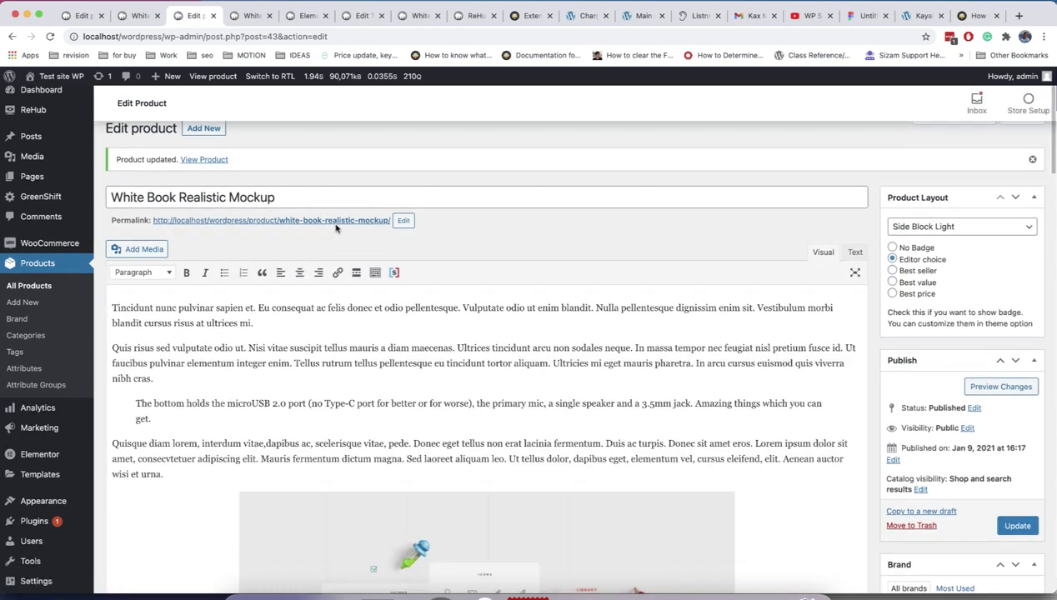
# - View the White Book Realistic Mockup product page and examine the icon block beneath the add-to-cart button
pyautogui.click(335, 222)
pyautogui.click(553, 227)
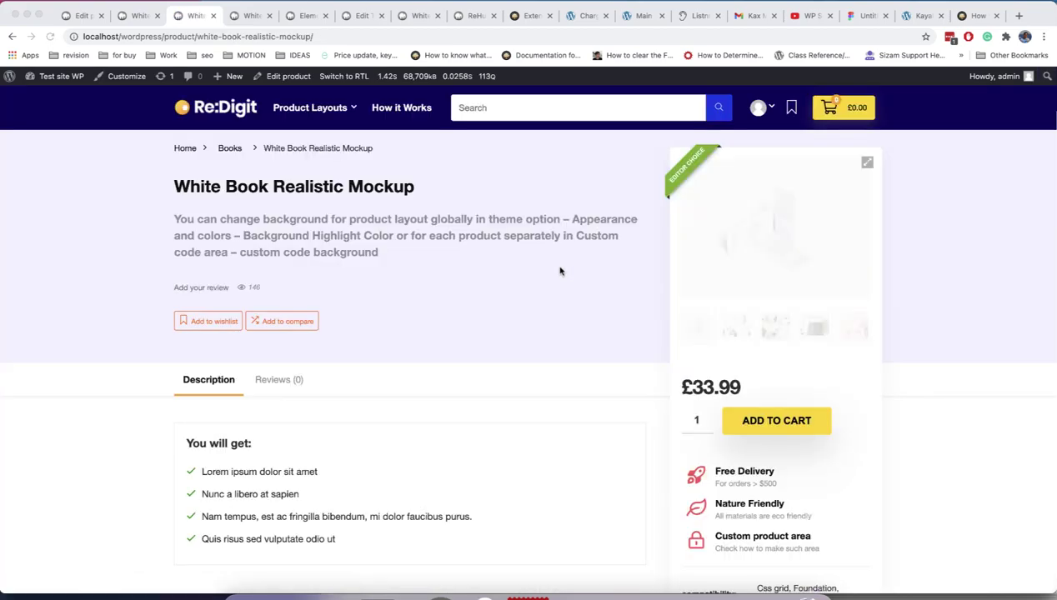
pyautogui.scroll(-2, 561, 271)
pyautogui.scroll(-3, 560, 271)
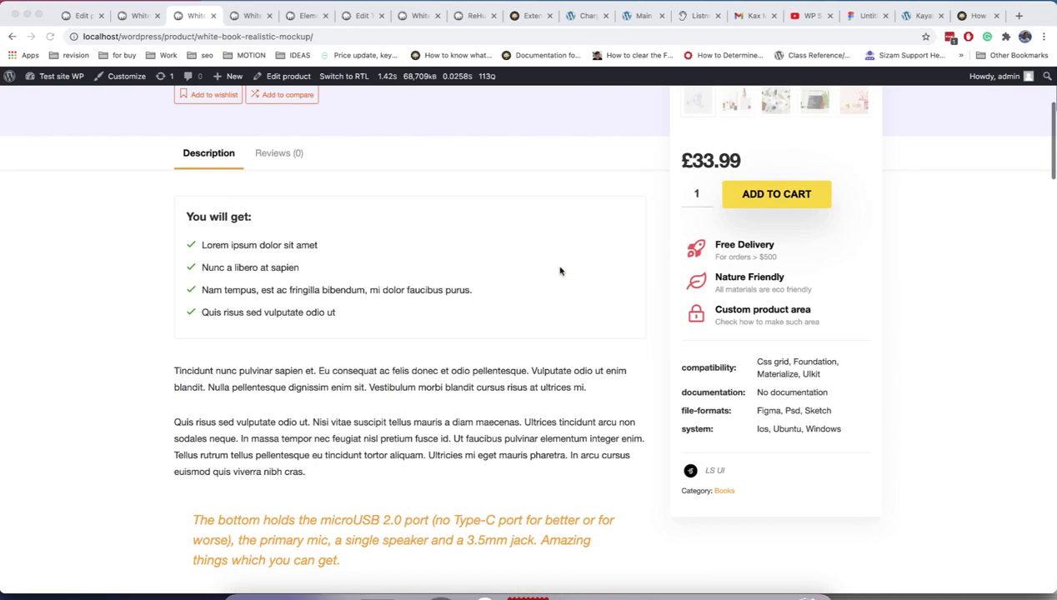
pyautogui.scroll(4, 561, 271)
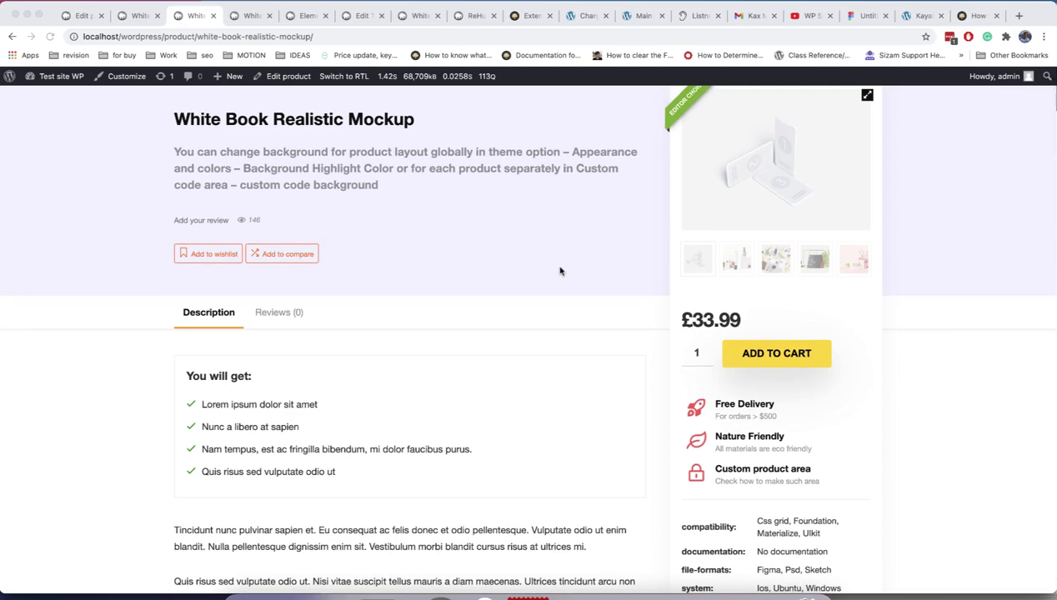
pyautogui.scroll(-1, 560, 271)
pyautogui.scroll(1, 560, 271)
pyautogui.scroll(3, 560, 271)
pyautogui.scroll(-4, 583, 277)
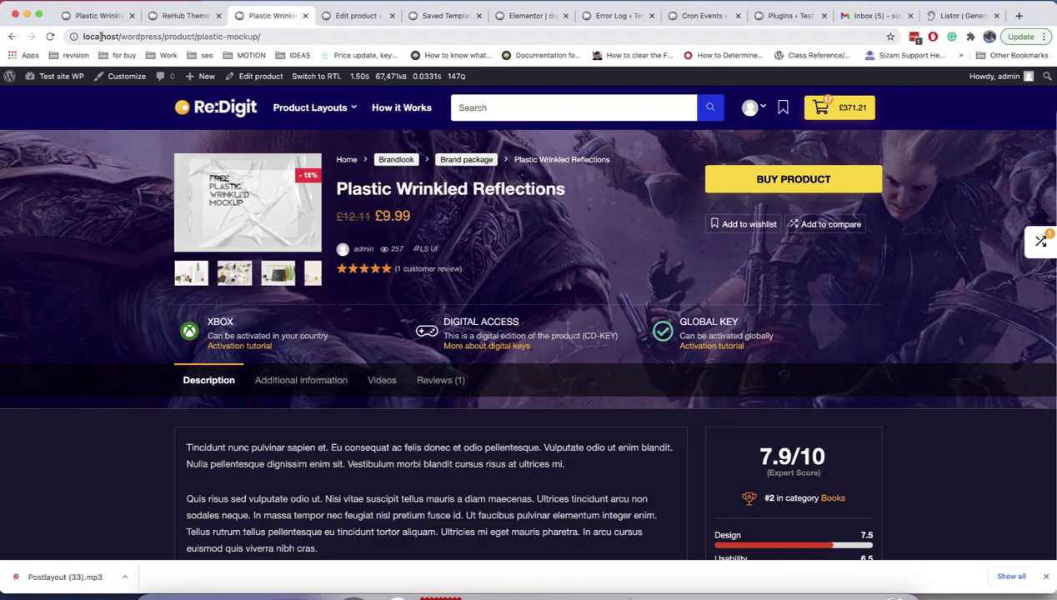
# - Create a new template of type Section named "Digital icons" from the Saved Templates list
pyautogui.click(51, 35)
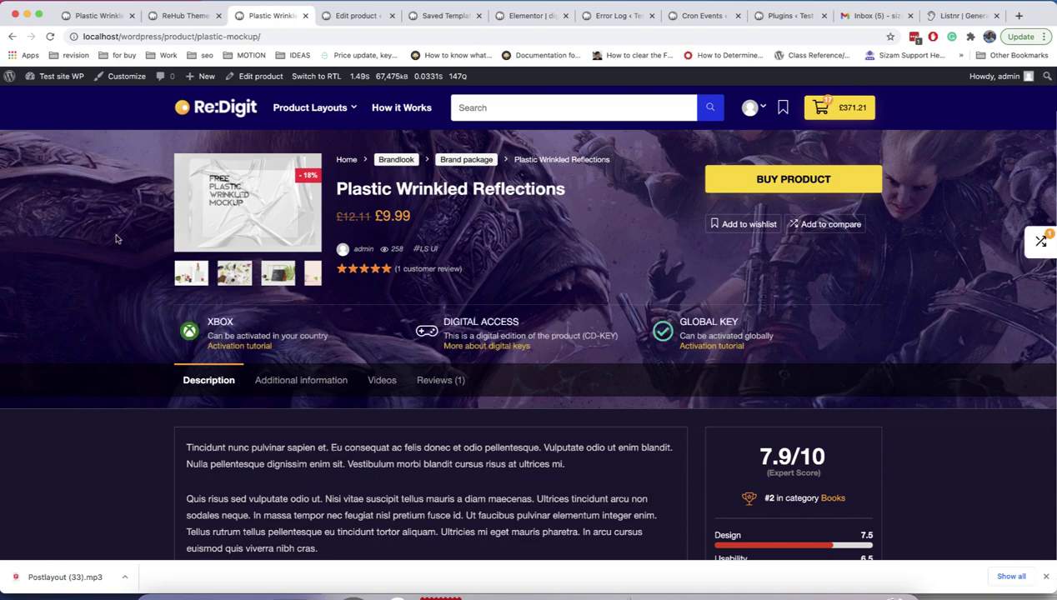
pyautogui.click(442, 16)
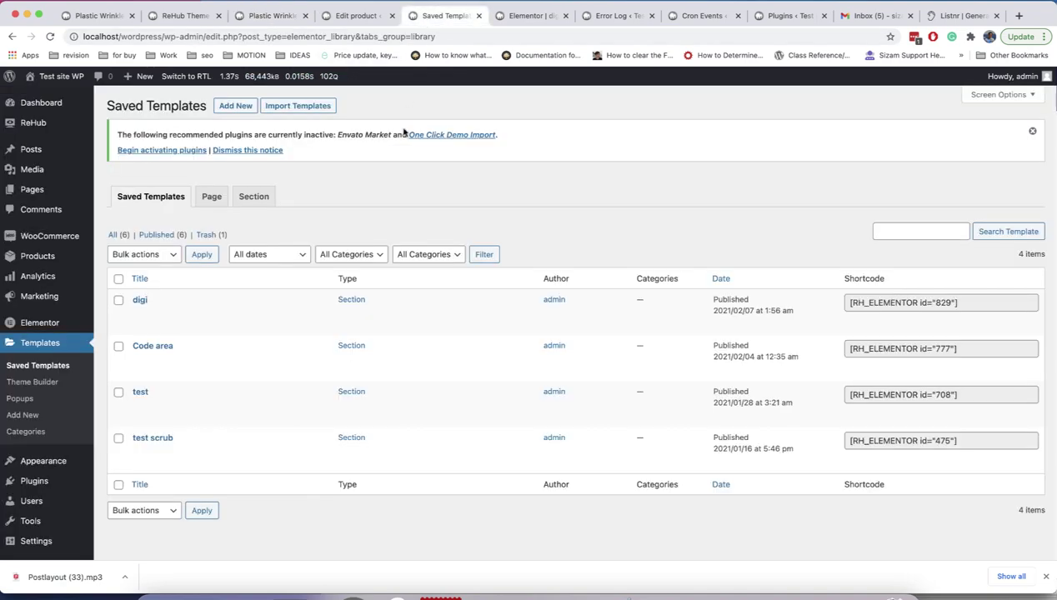
pyautogui.click(240, 105)
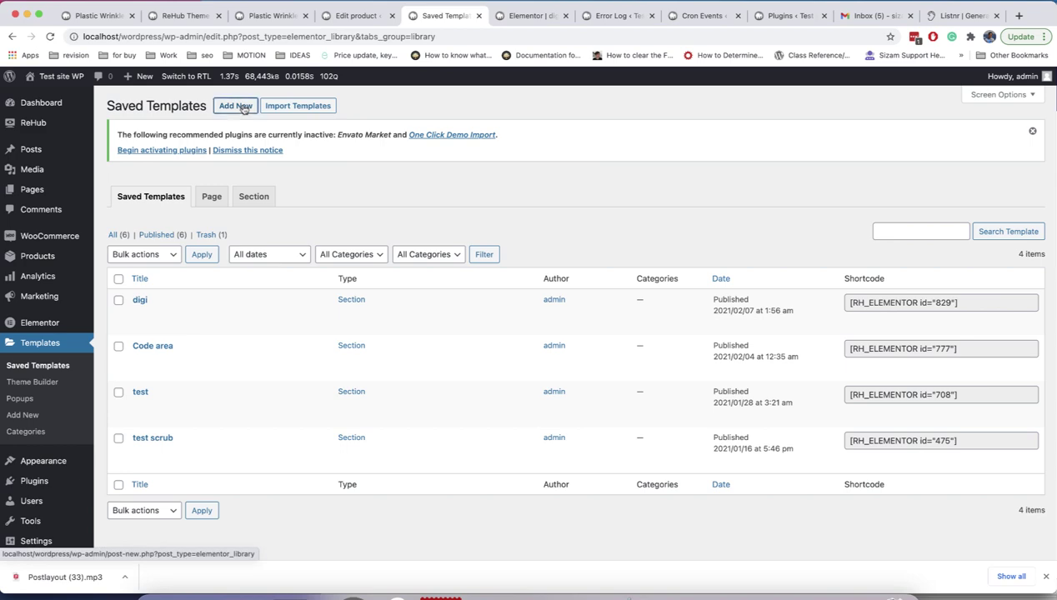
pyautogui.click(560, 310)
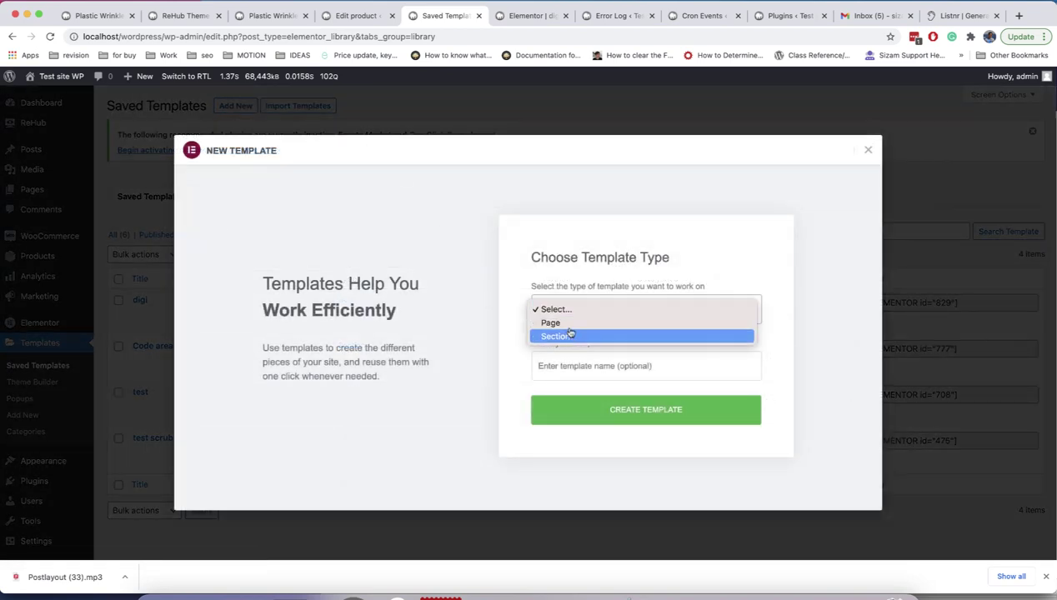
pyautogui.click(572, 337)
pyautogui.click(586, 358)
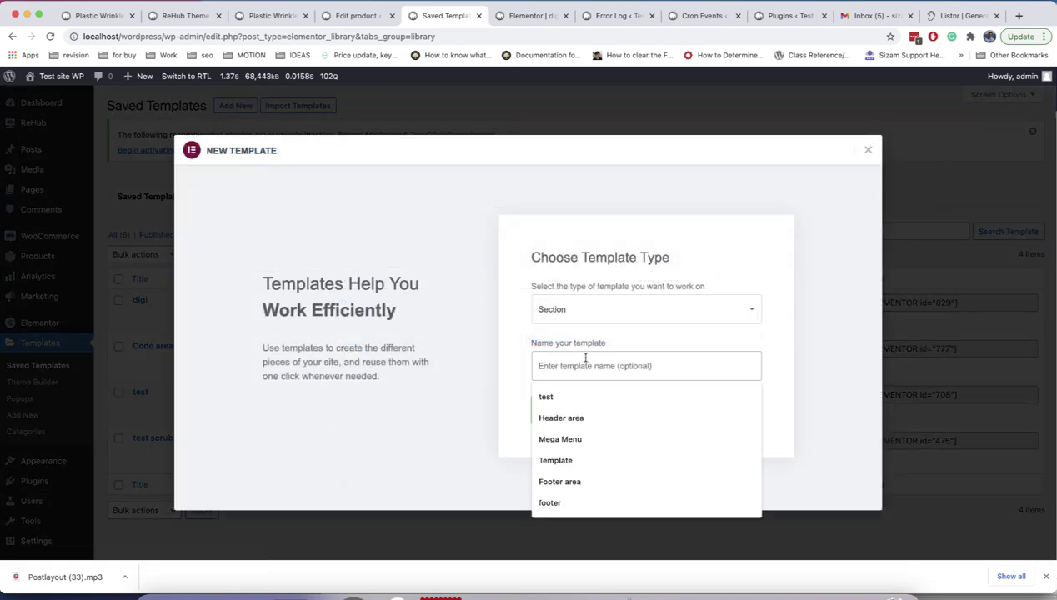
pyautogui.write('Di')
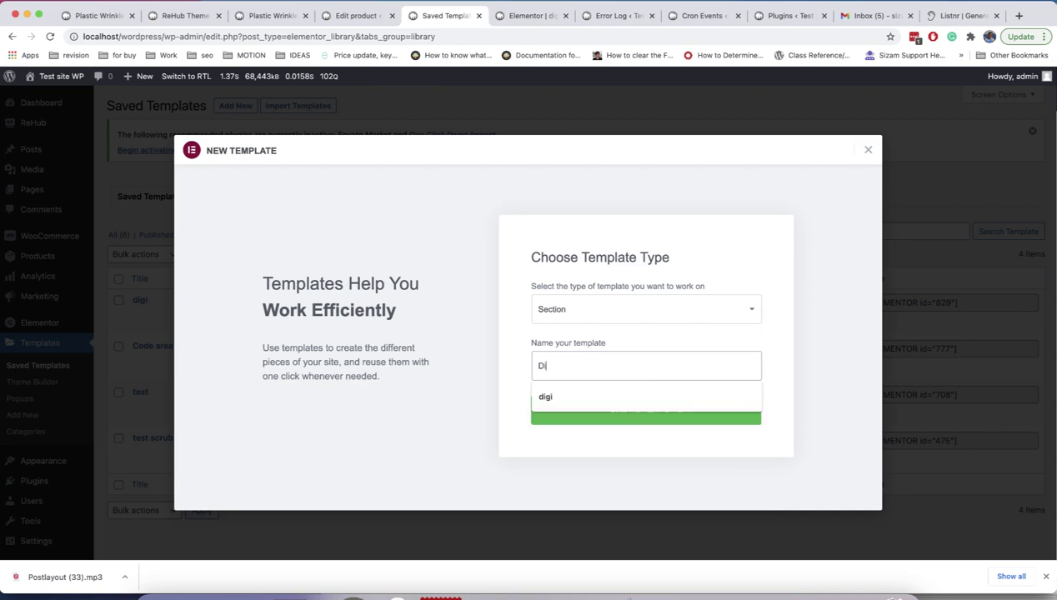
pyautogui.write('gital Icons')
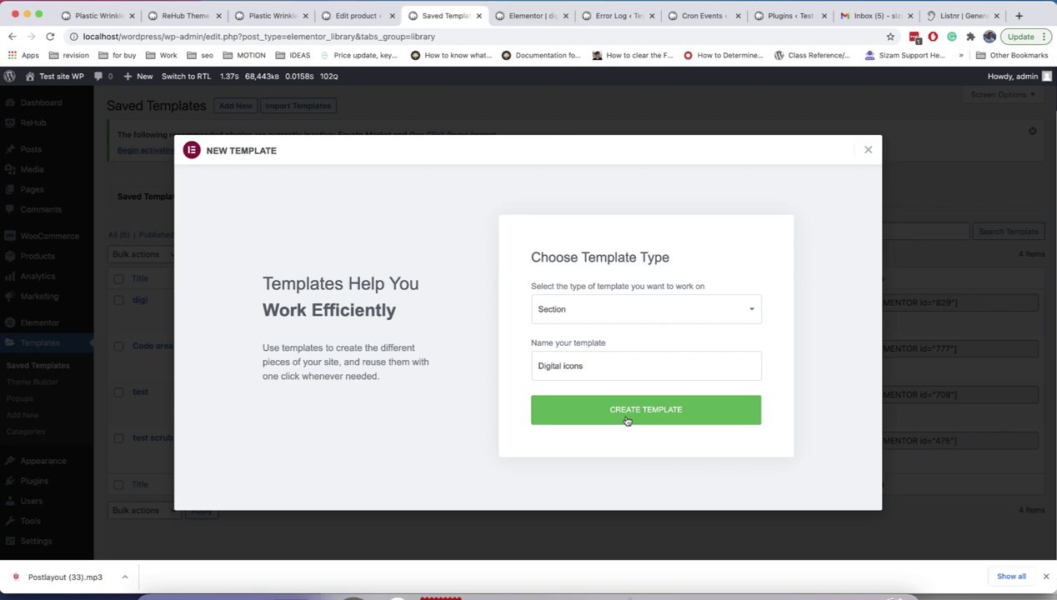
pyautogui.click(626, 415)
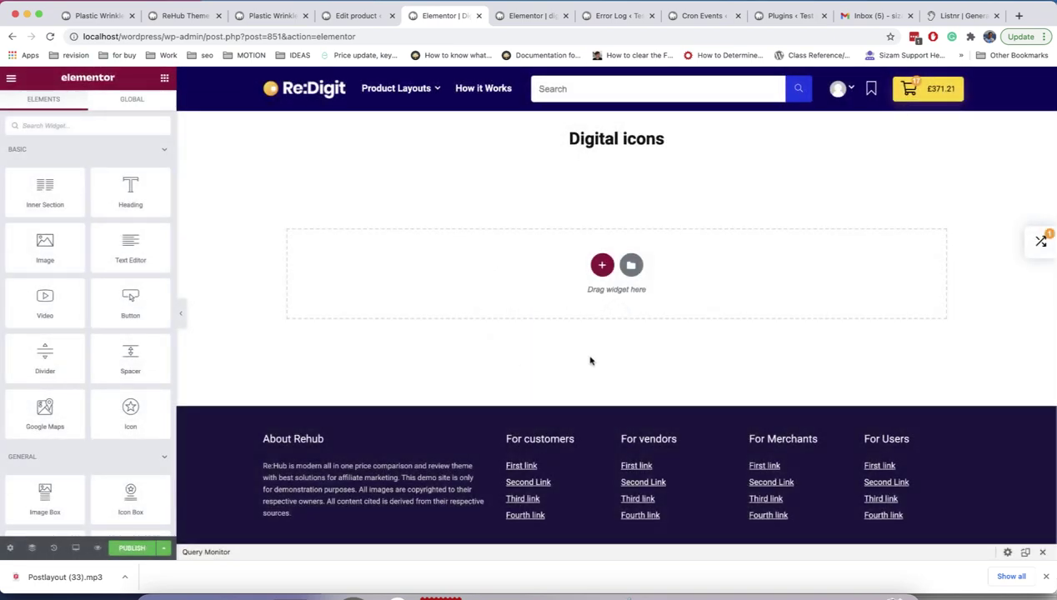
# - Add a three-column section and place an inner section with a narrow first column inside its first column
pyautogui.click(605, 275)
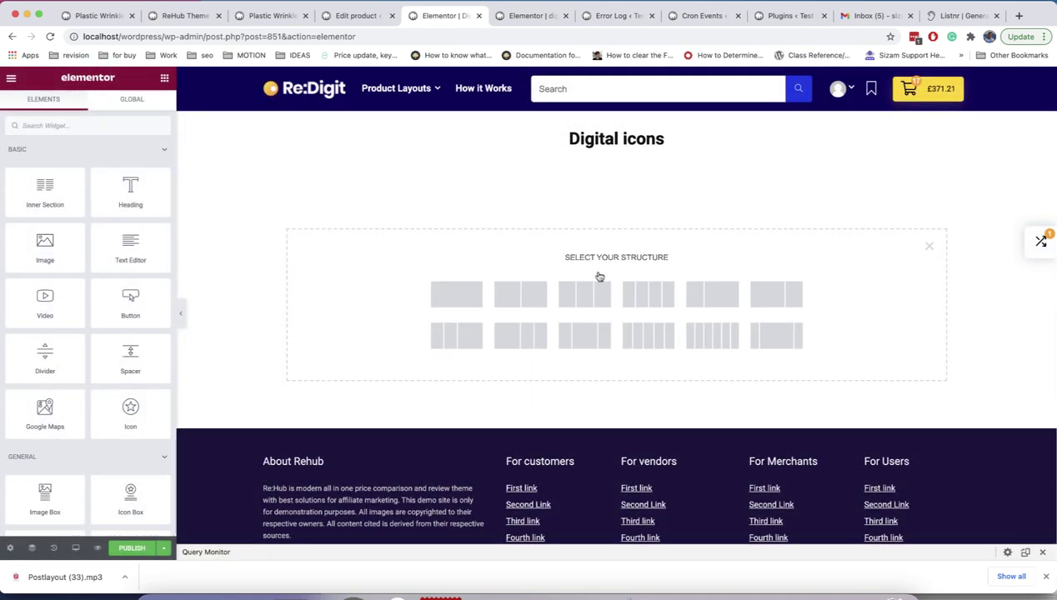
pyautogui.click(590, 307)
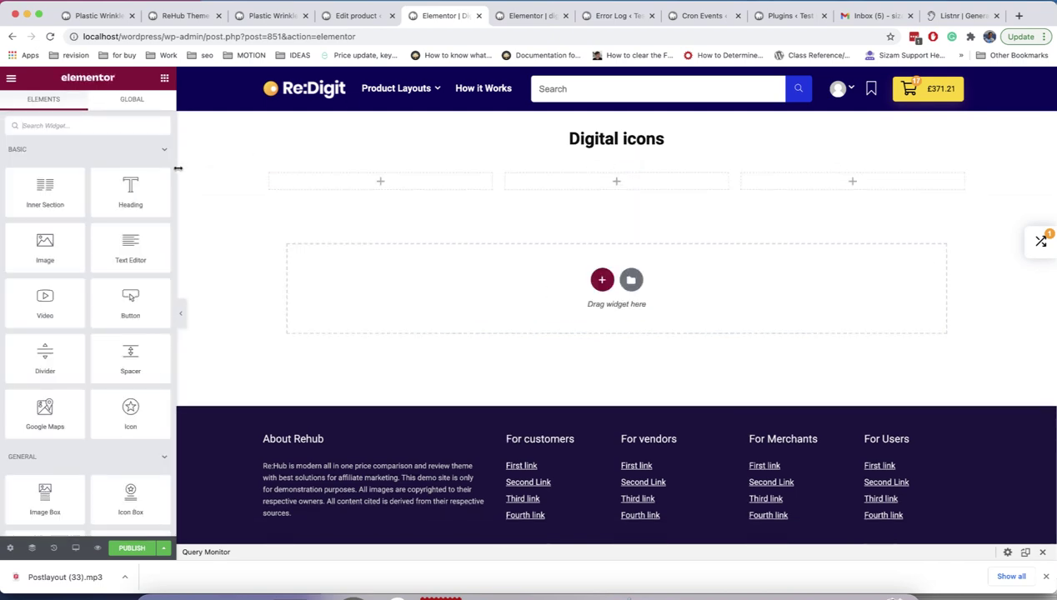
pyautogui.moveTo(42, 187); pyautogui.dragTo(281, 195)
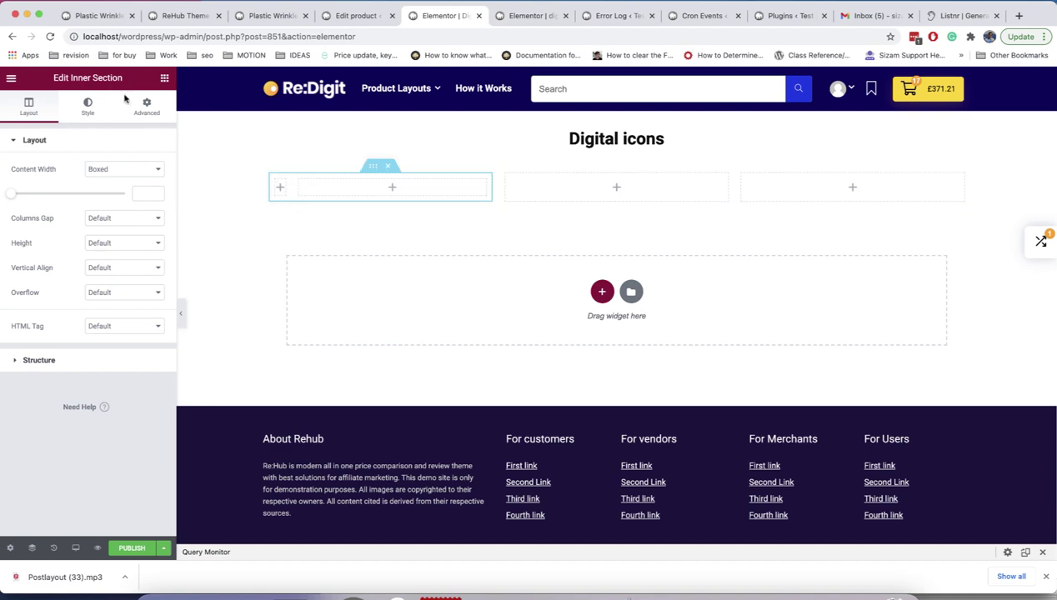
# - Place an Icon widget in the narrow first column of the inner section
pyautogui.click(164, 78)
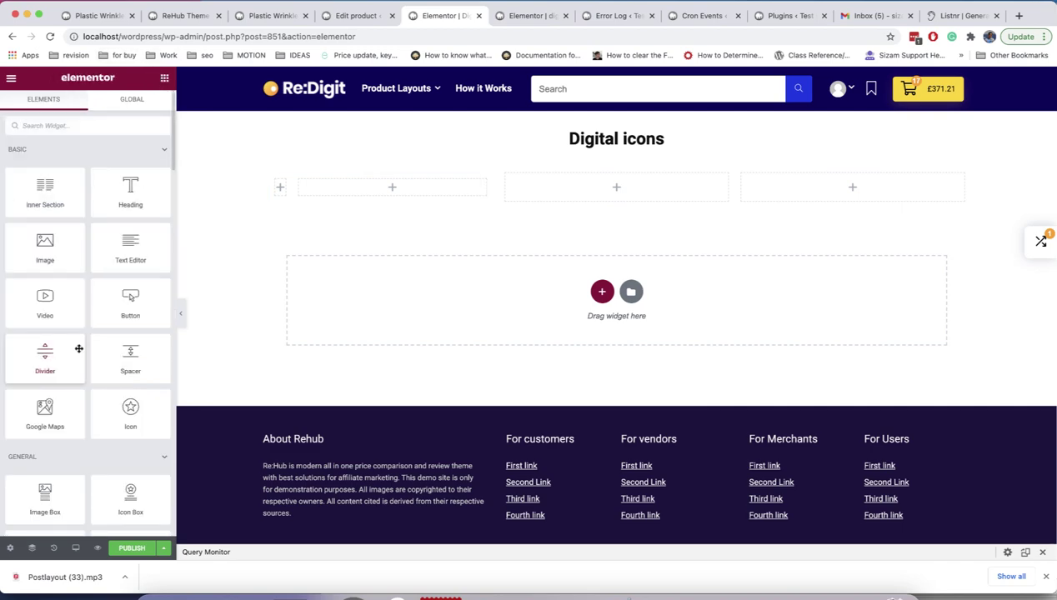
pyautogui.scroll(-5, 79, 348)
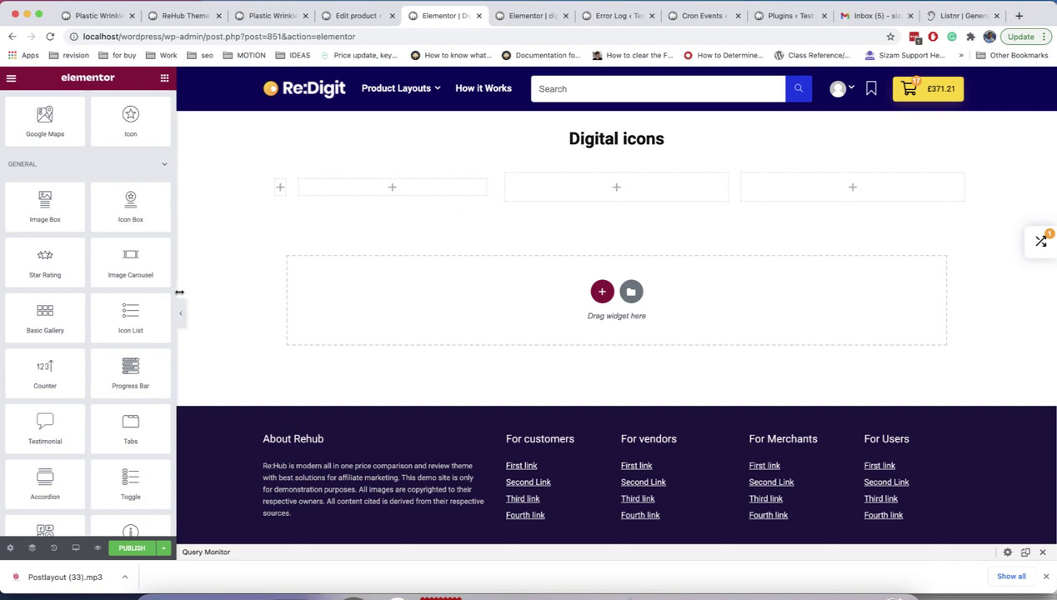
pyautogui.scroll(3, 151, 302)
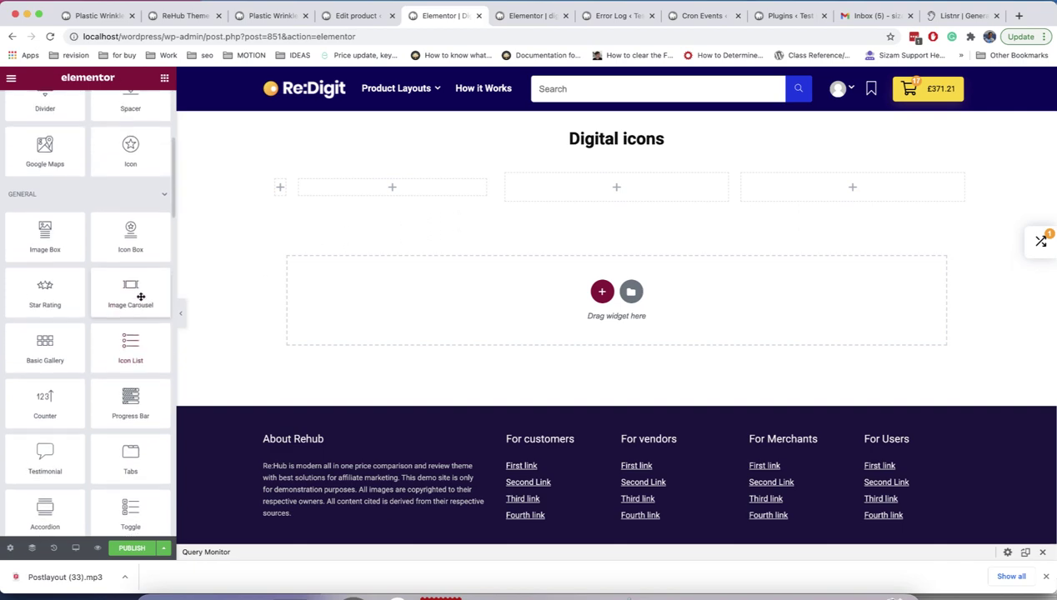
pyautogui.moveTo(131, 218); pyautogui.dragTo(280, 185)
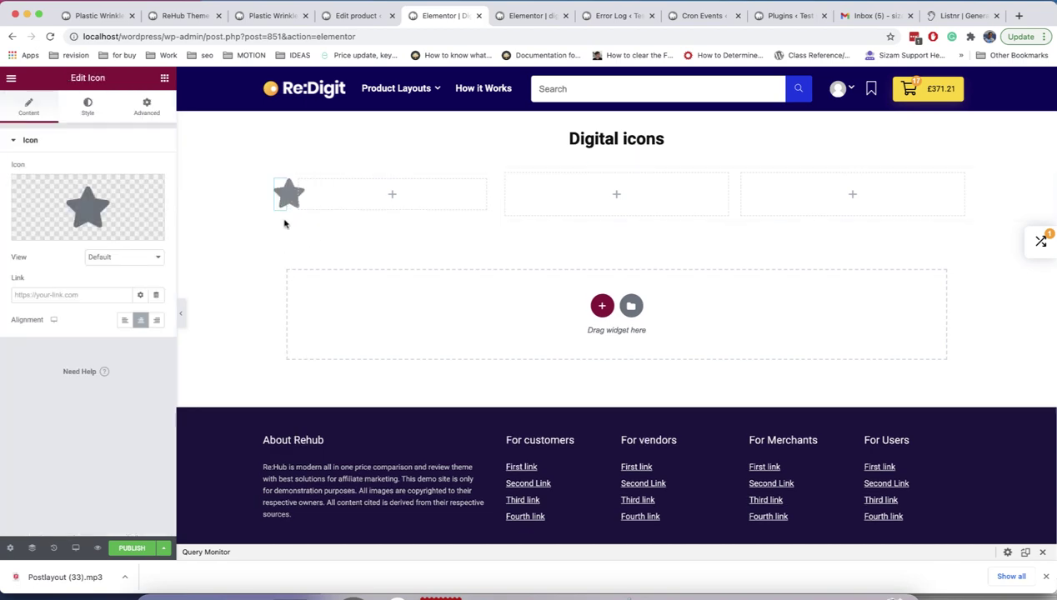
# - Replace the star with the Gift icon from the Rehub Icons library and style it blue at size 26
pyautogui.click(91, 193)
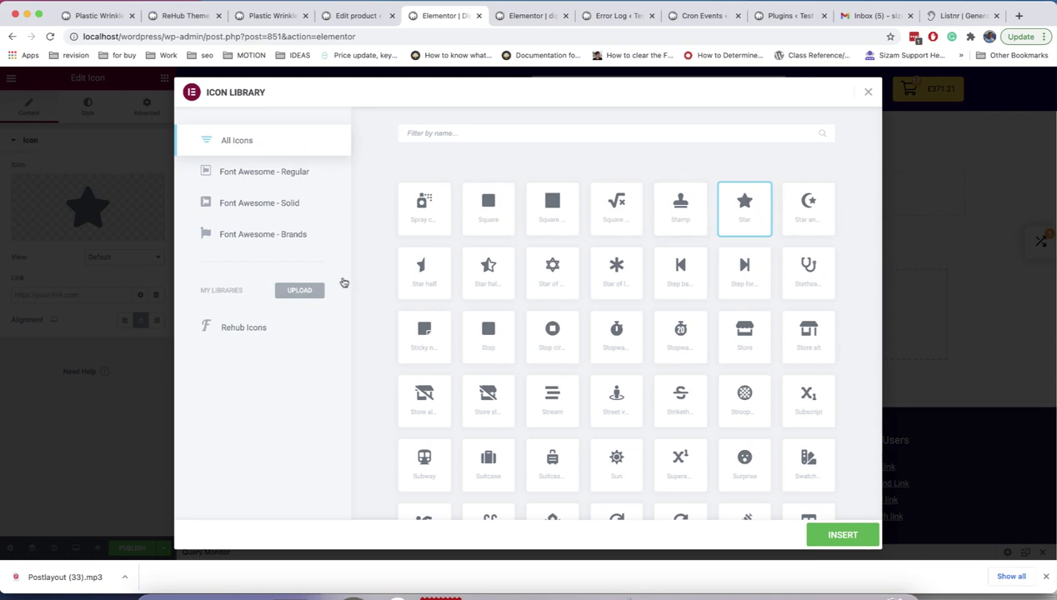
pyautogui.click(252, 331)
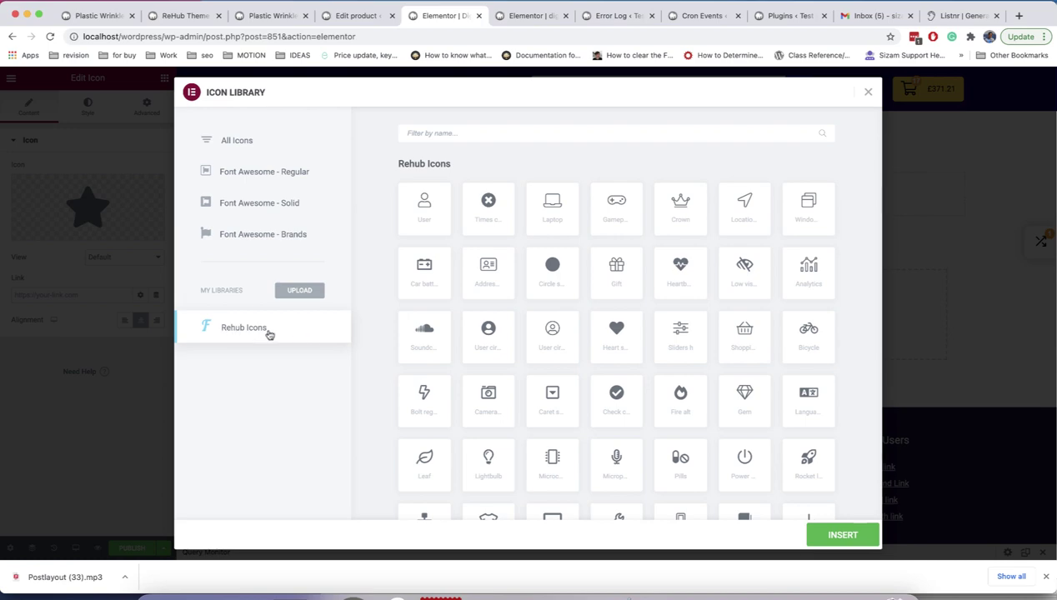
pyautogui.scroll(-2, 518, 317)
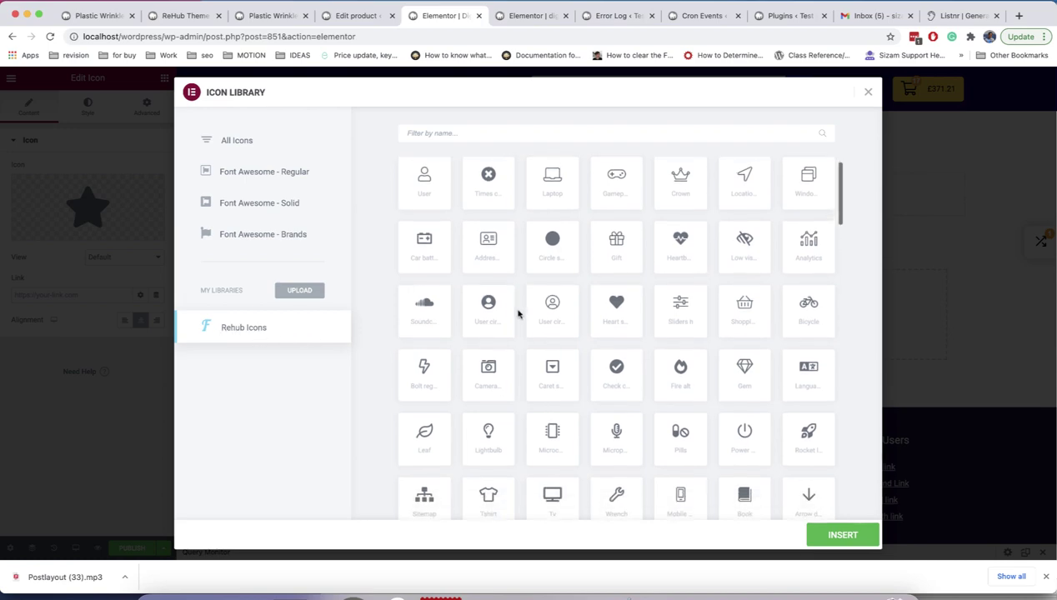
pyautogui.scroll(-10, 518, 314)
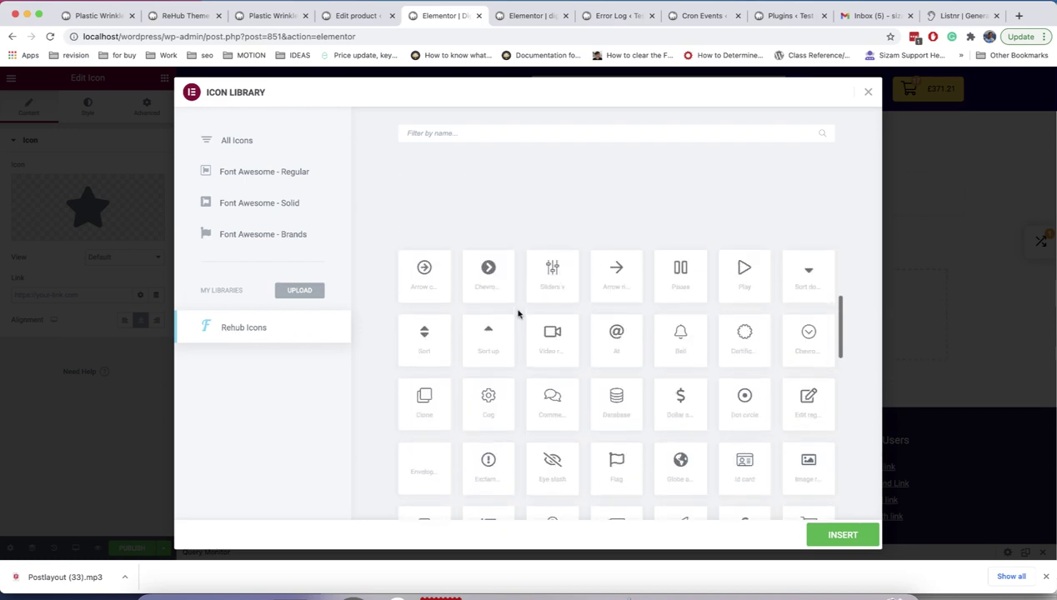
pyautogui.scroll(12, 518, 314)
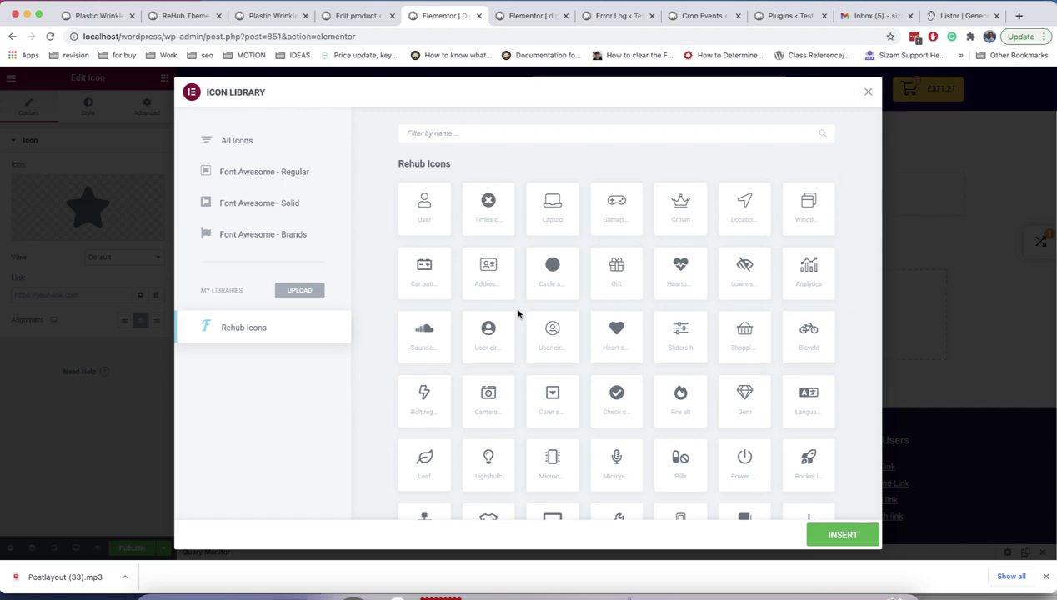
pyautogui.click(637, 293)
pyautogui.click(826, 534)
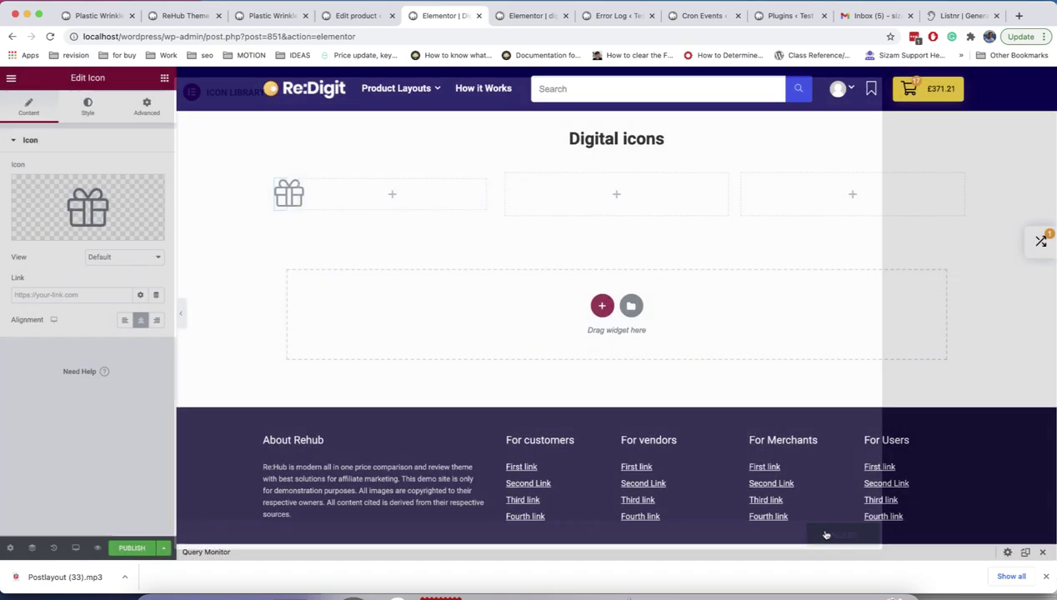
pyautogui.click(87, 107)
# - Search the web for "icons for free" in a new browser tab and open the Flaticon site
pyautogui.click(1019, 16)
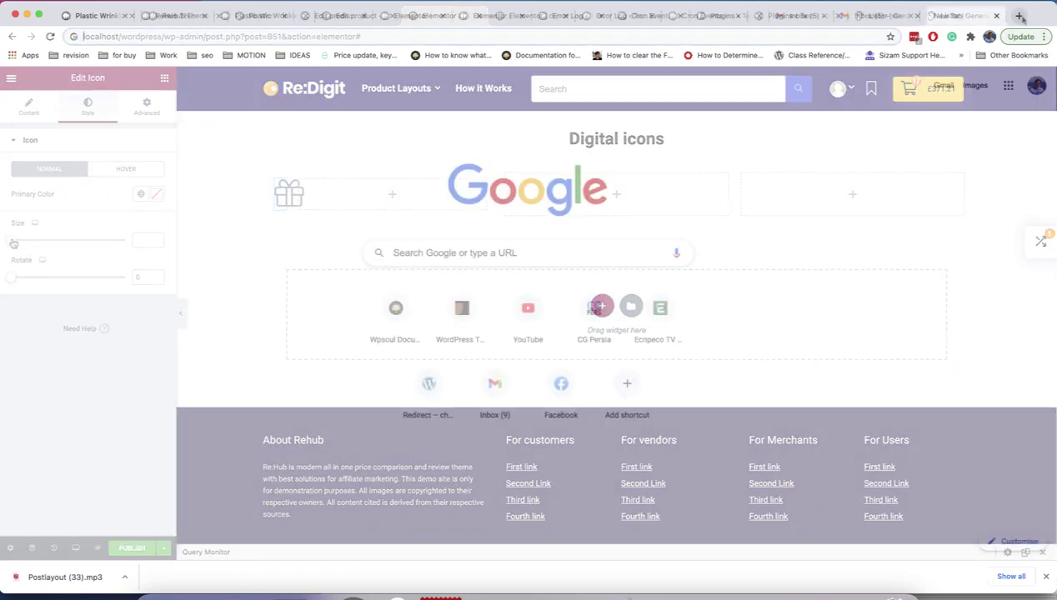
pyautogui.write('ic')
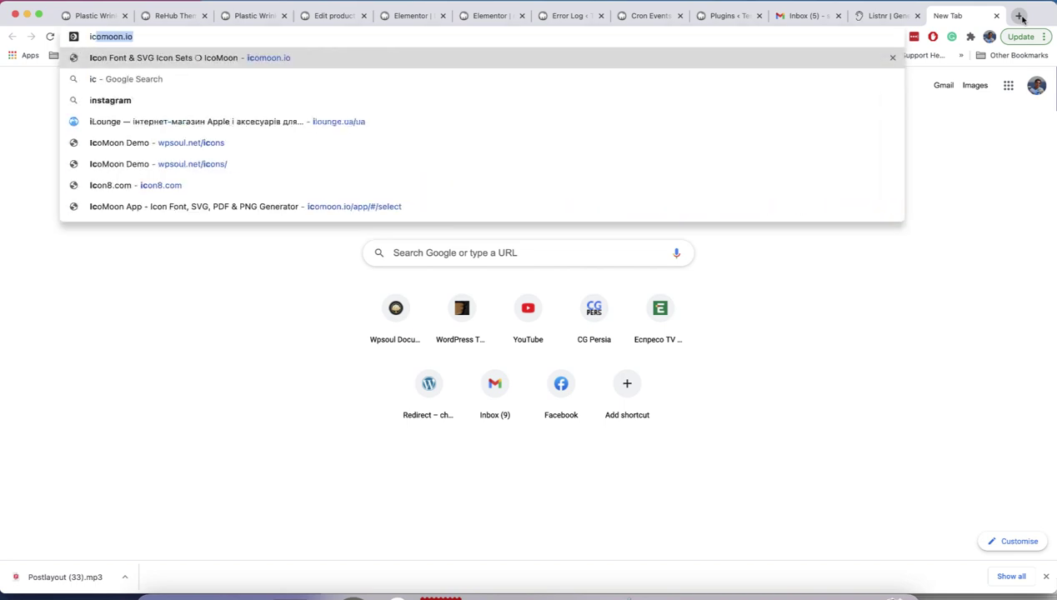
pyautogui.write('ons for free')
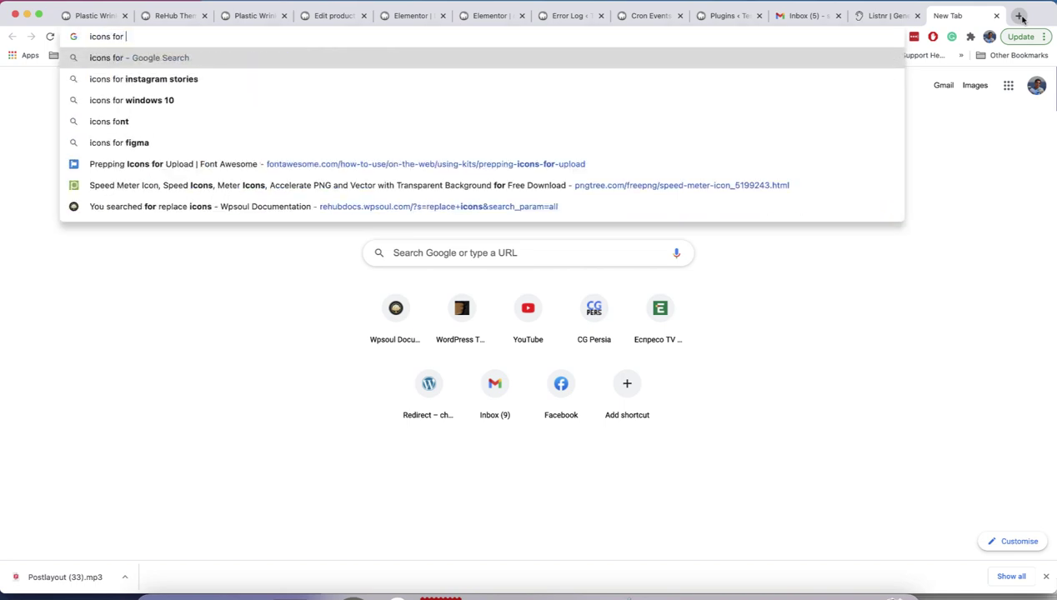
pyautogui.press('Return')
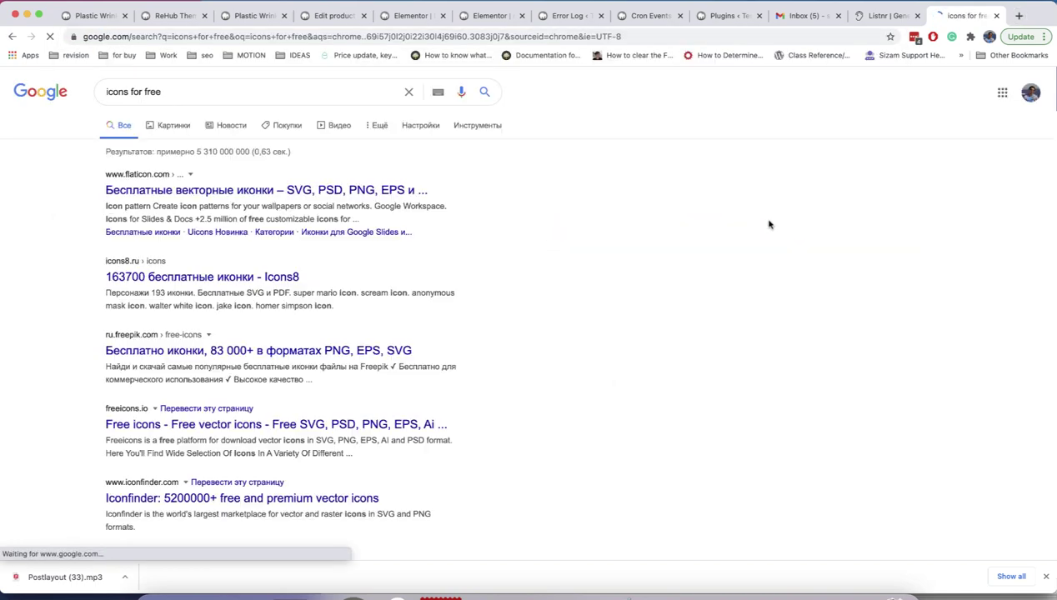
pyautogui.click(401, 191)
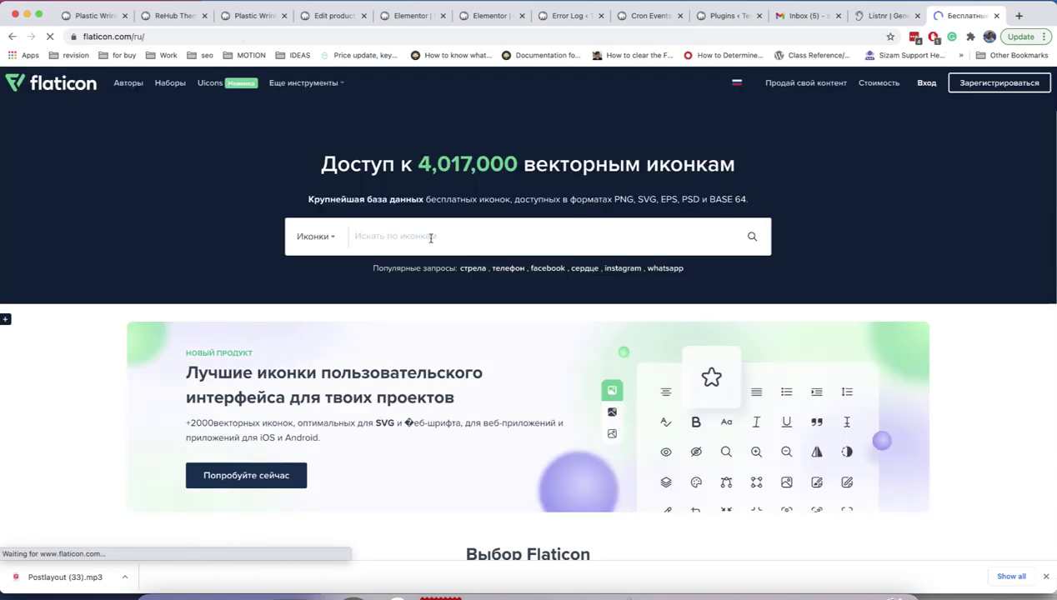
# - Search Flaticon for "xbox" and download the round green Xbox icon as a free SVG
pyautogui.click(432, 237)
pyautogui.write('xbox')
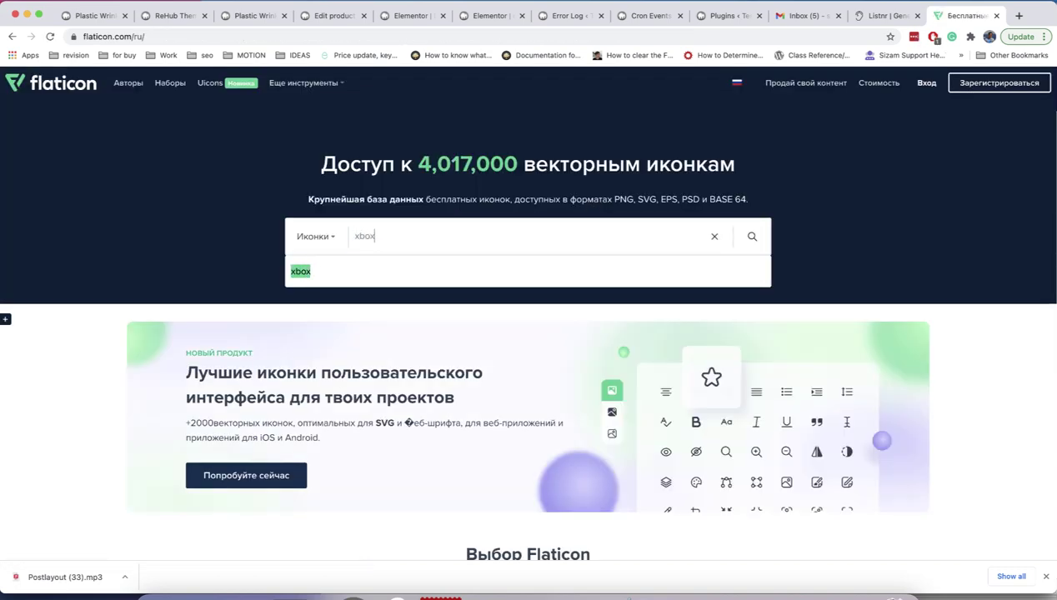
pyautogui.press('Return')
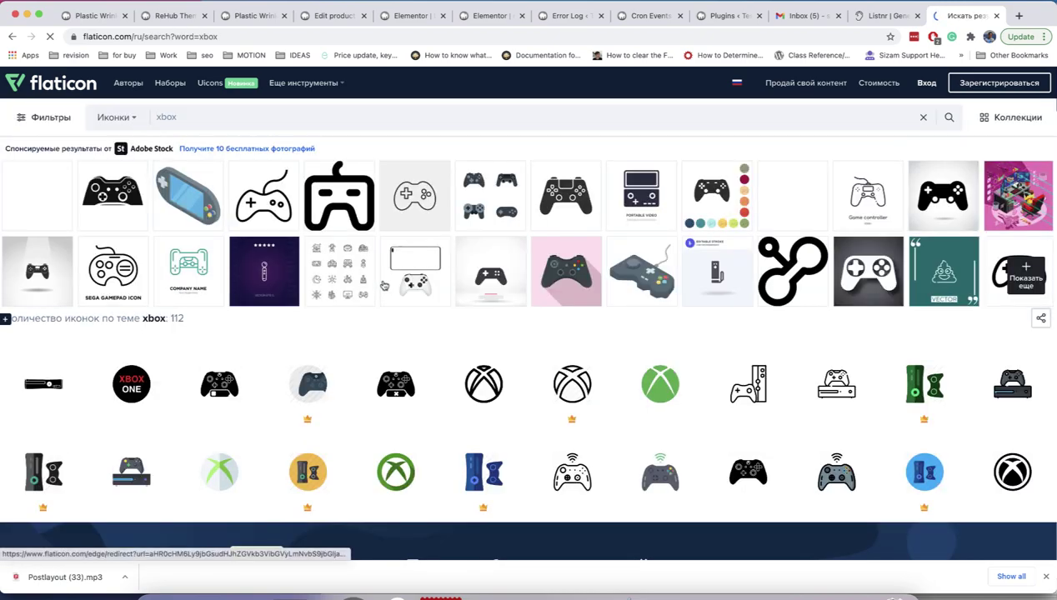
pyautogui.scroll(-2, 384, 284)
pyautogui.scroll(-1, 388, 296)
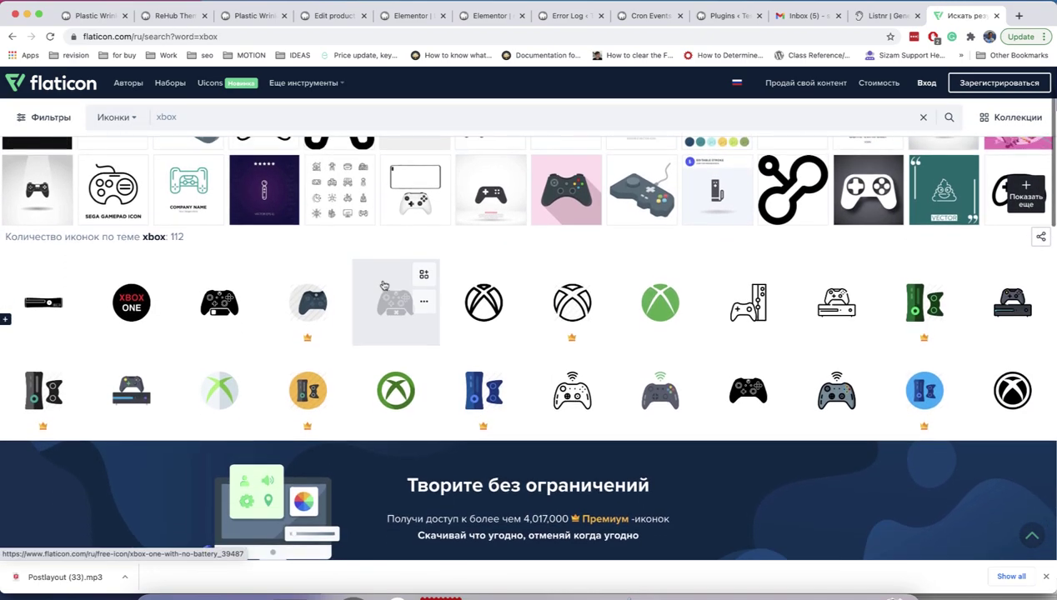
pyautogui.click(665, 314)
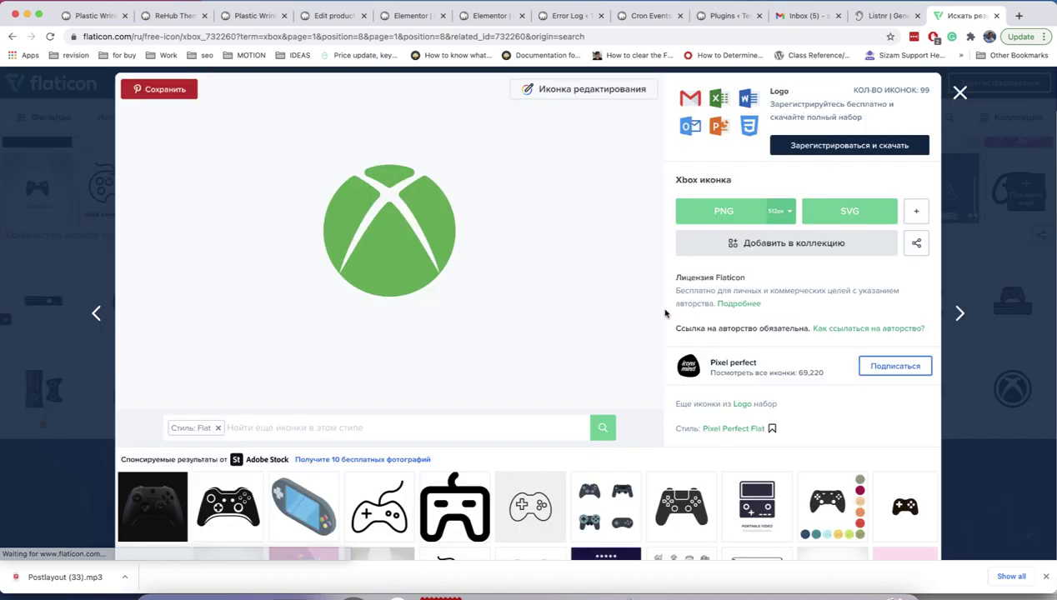
pyautogui.click(863, 215)
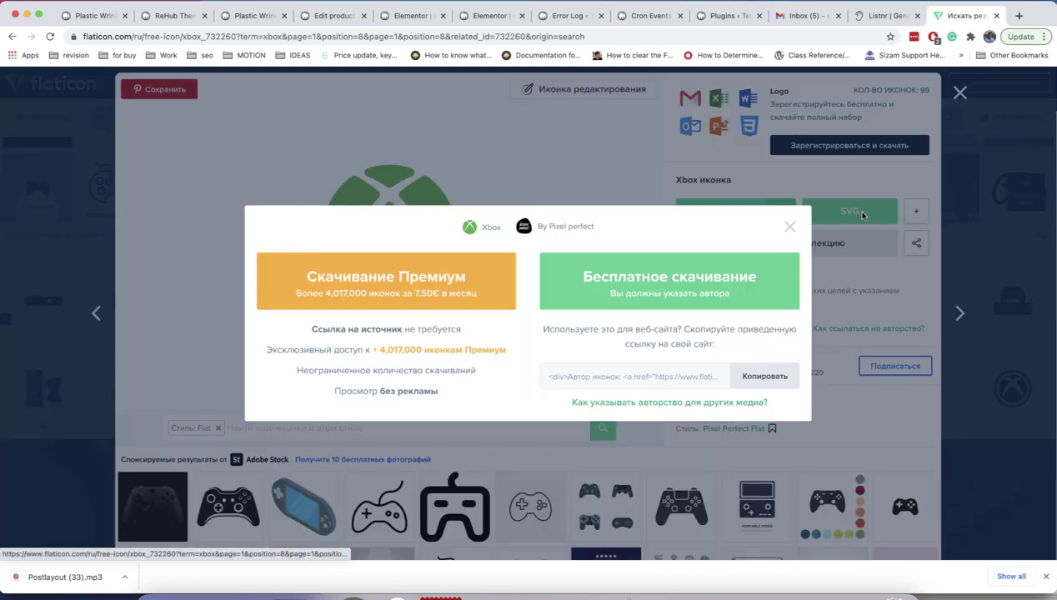
pyautogui.click(705, 267)
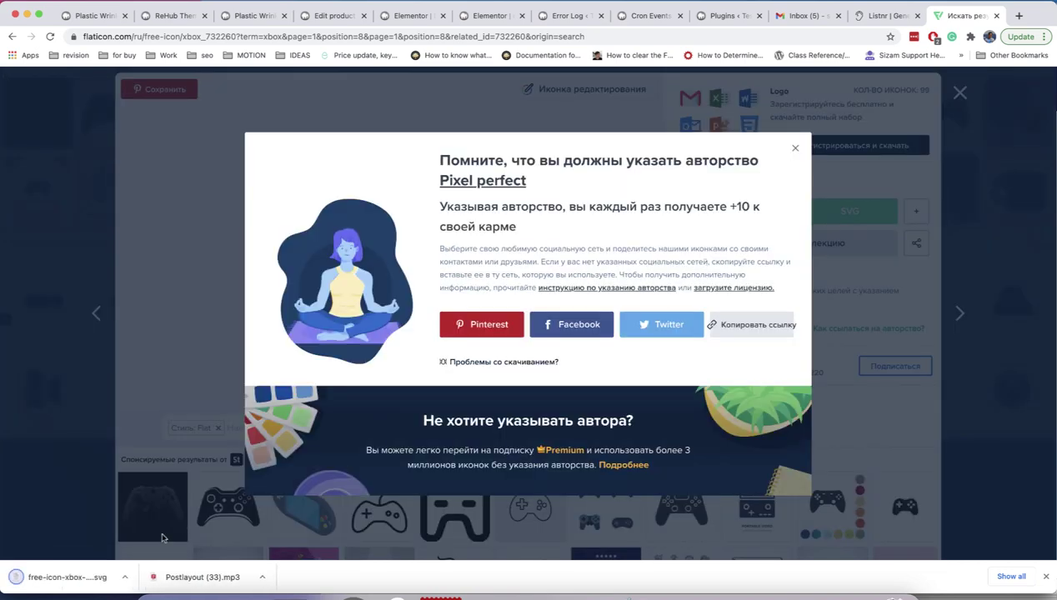
# - Show the downloaded free-icon-xbox-732260.svg in Finder and open it with TextEdit
pyautogui.rightClick(89, 572)
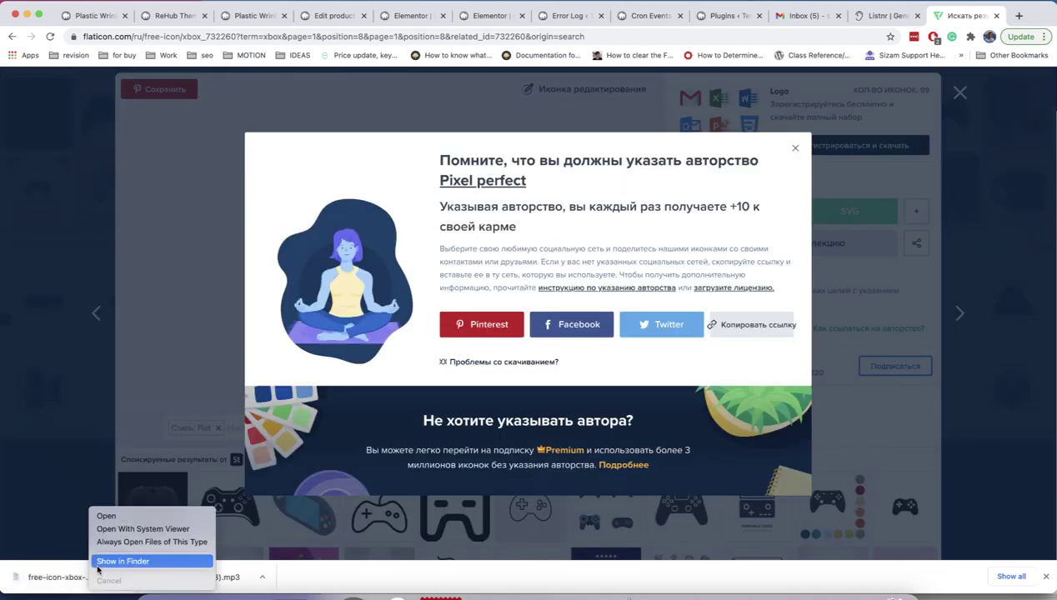
pyautogui.click(116, 561)
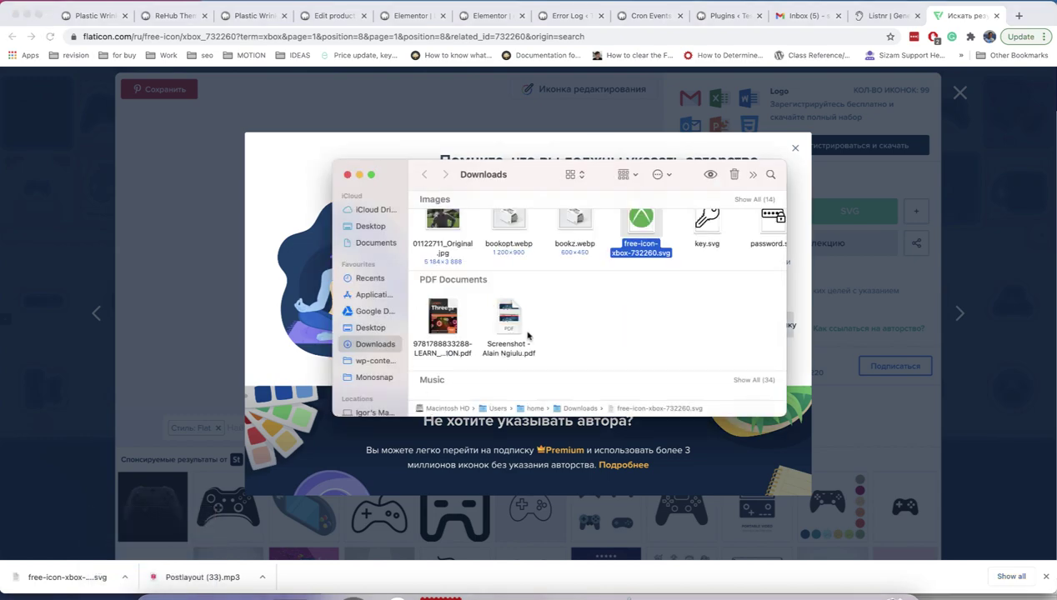
pyautogui.scroll(2, 583, 308)
pyautogui.rightClick(643, 286)
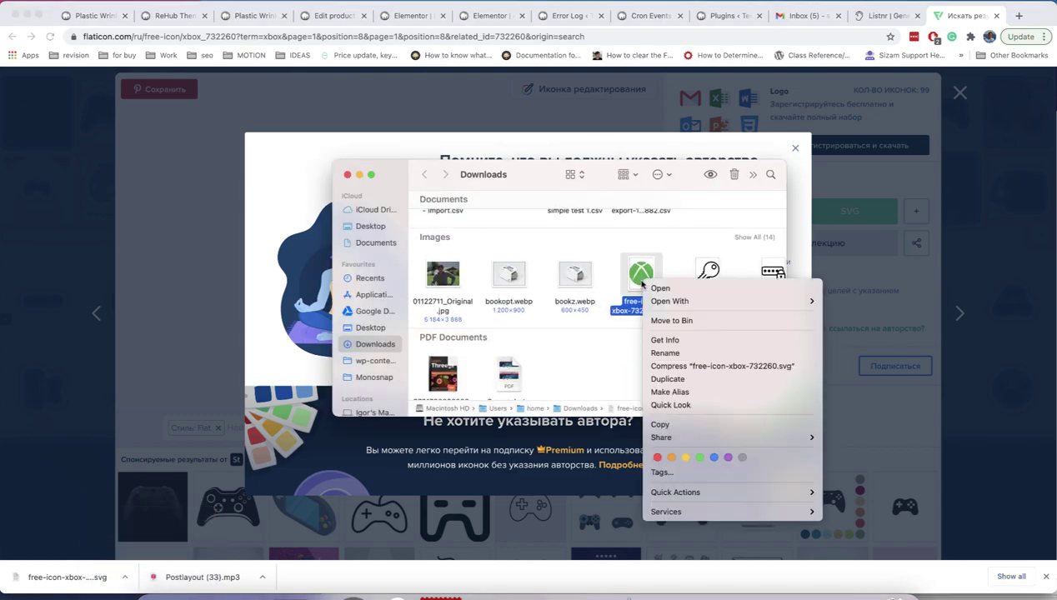
pyautogui.moveTo(718, 301)
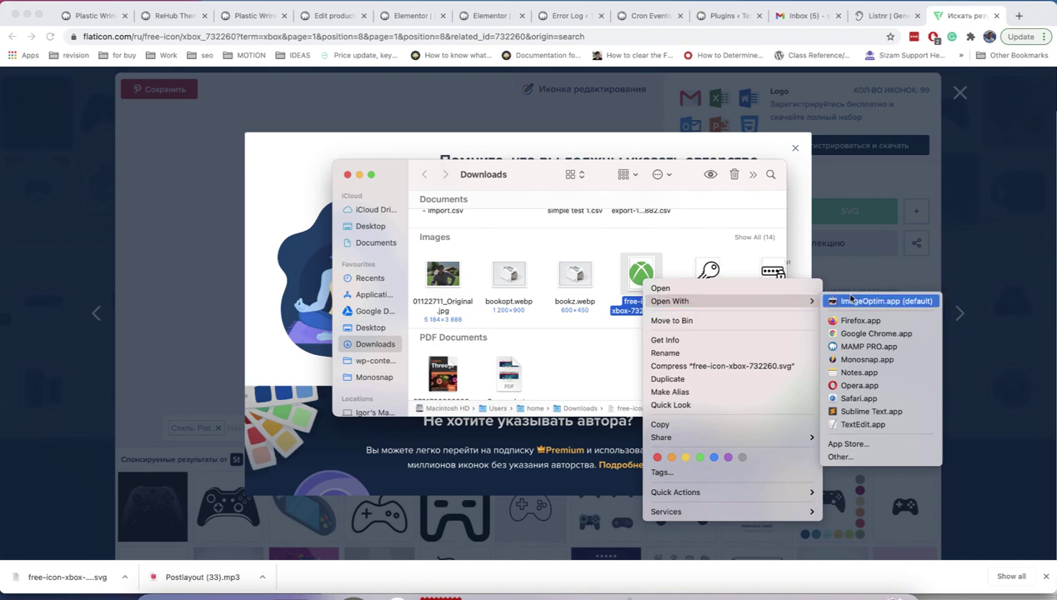
pyautogui.click(887, 427)
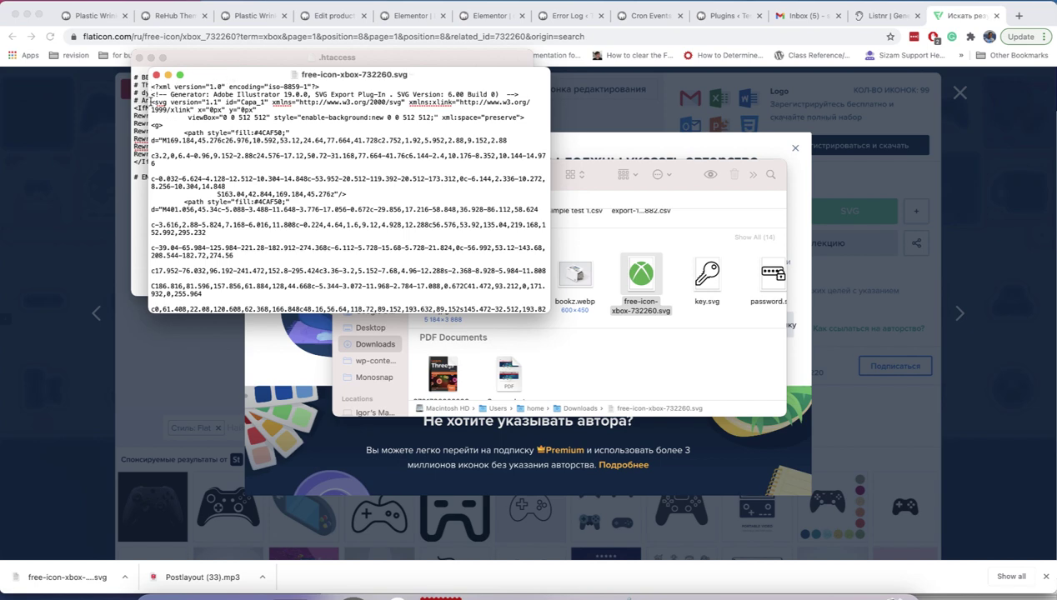
# - Copy the entire SVG code from free-icon-xbox-732260.svg and close the open text files
pyautogui.press('super+a')
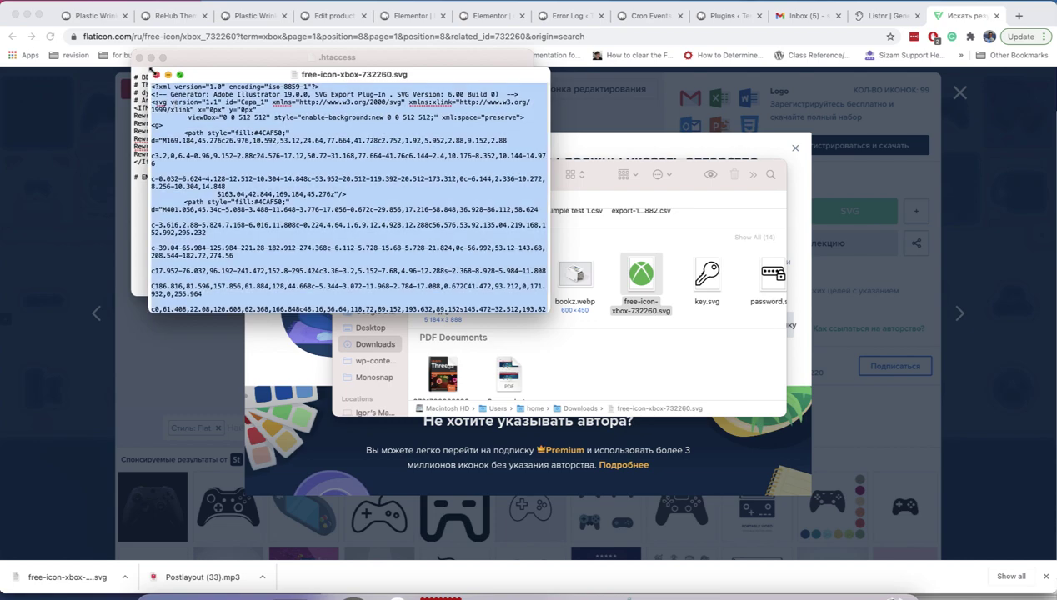
pyautogui.click(156, 75)
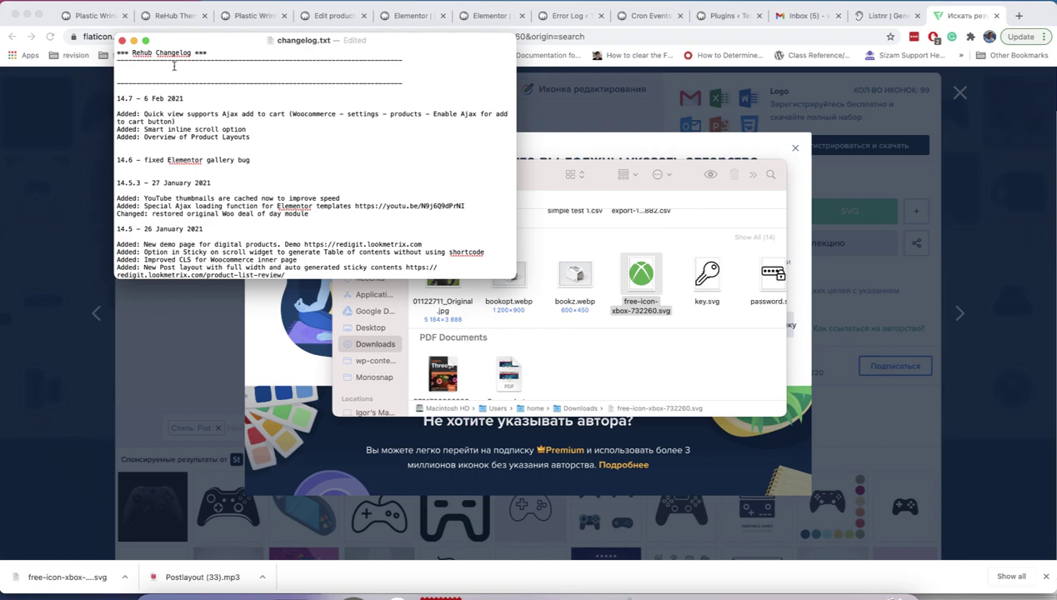
pyautogui.click(122, 40)
# - Back in the Digital icons template in Elementor, add an HTML widget below the gift icon and paste the Xbox SVG code into it
pyautogui.click(402, 20)
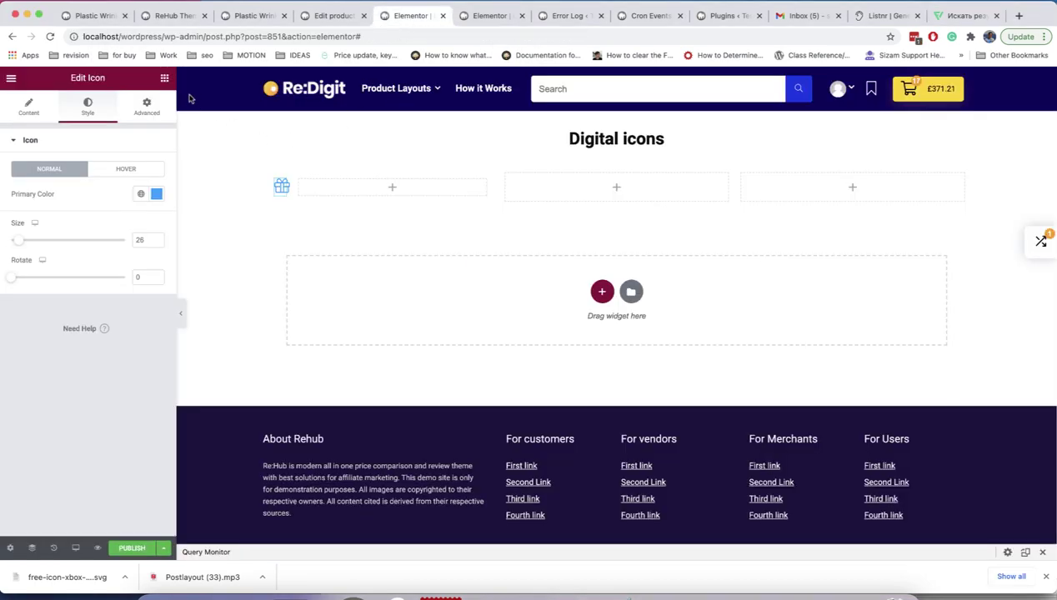
pyautogui.click(164, 78)
pyautogui.scroll(-3, 83, 314)
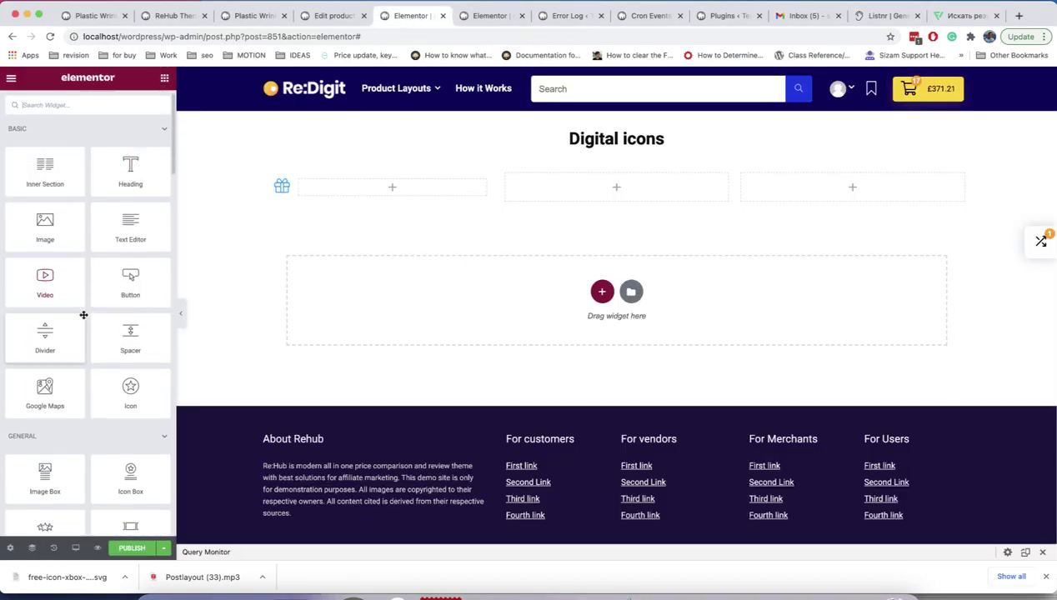
pyautogui.scroll(-4, 84, 316)
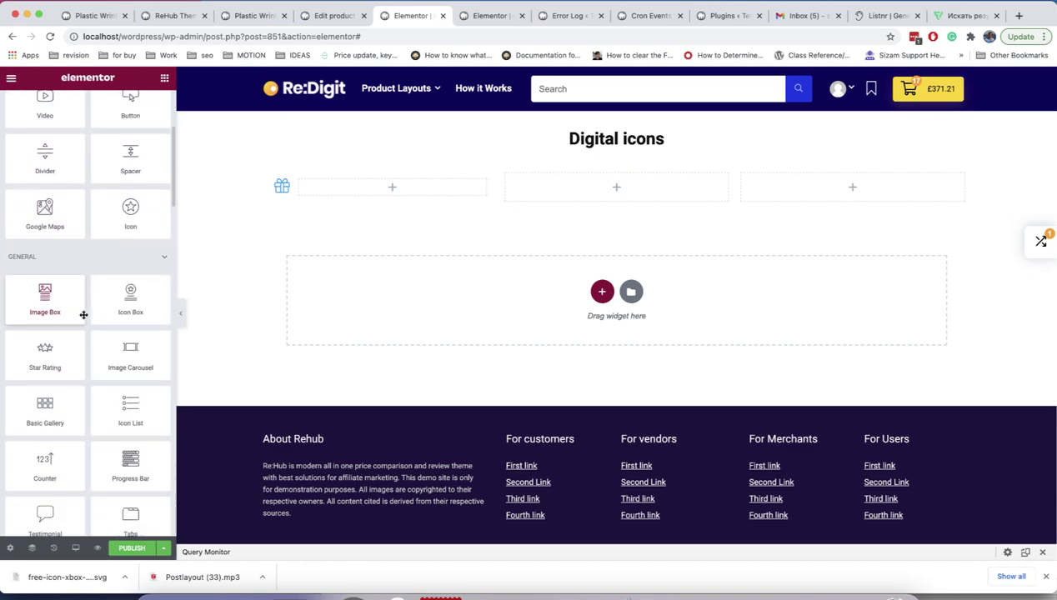
pyautogui.scroll(-5, 84, 315)
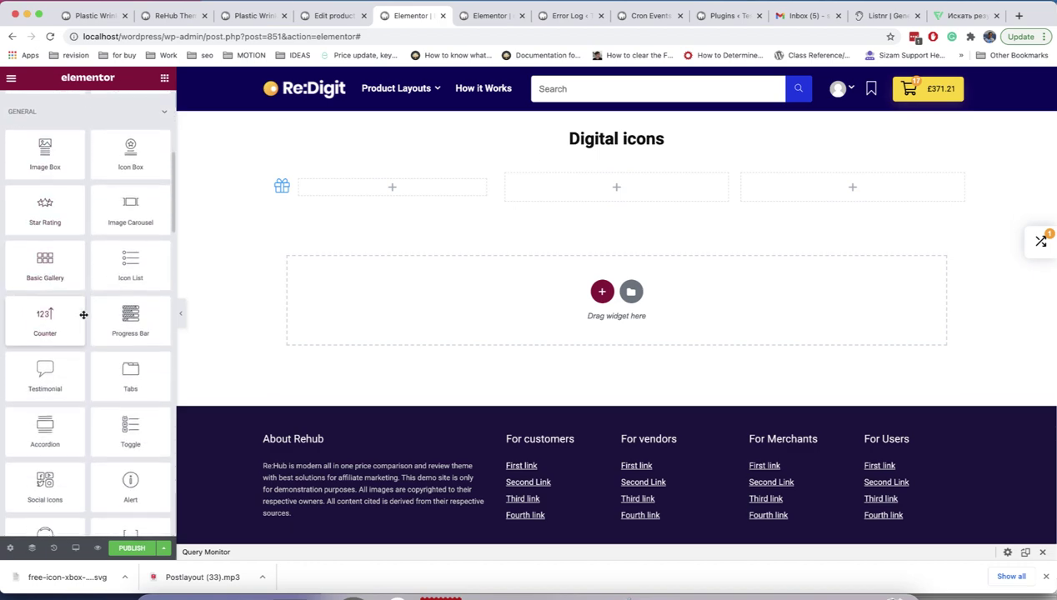
pyautogui.scroll(-4, 83, 315)
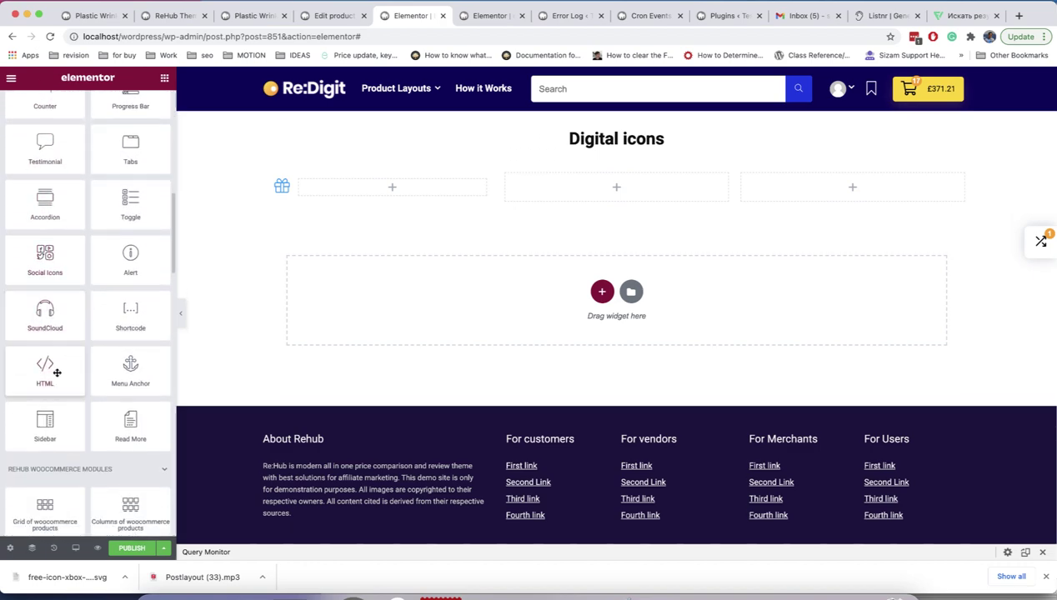
pyautogui.moveTo(45, 371); pyautogui.dragTo(286, 195)
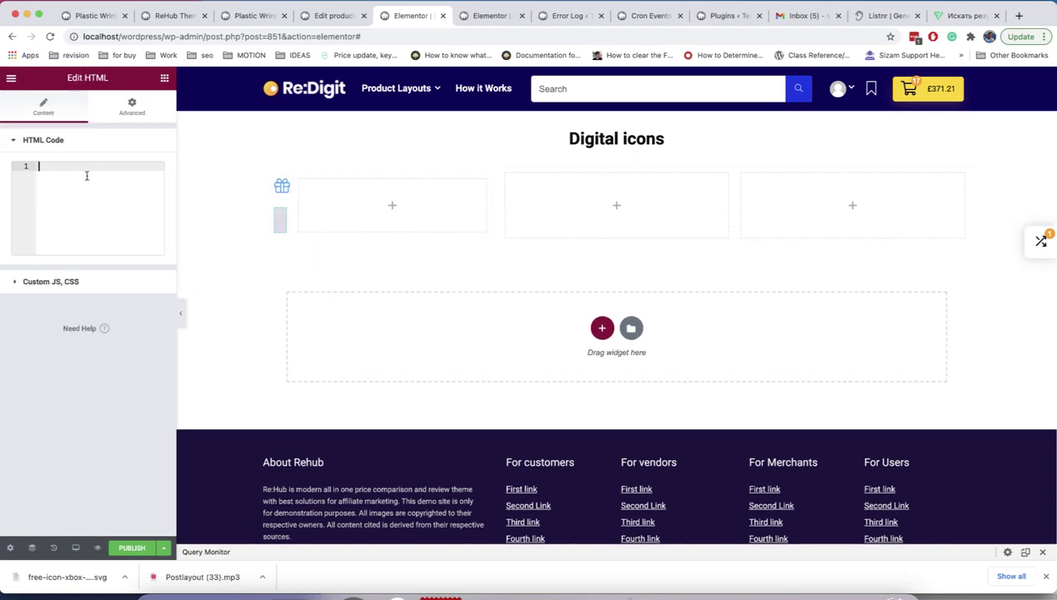
pyautogui.press('super+v')
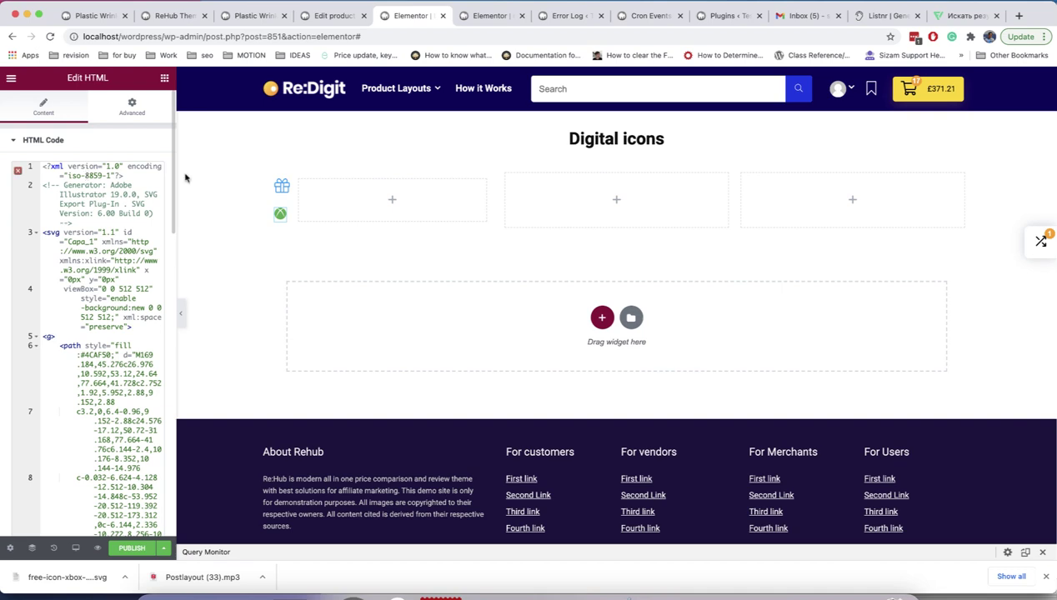
# - Delete the gift icon above the Xbox icon and slightly widen the inner column holding the Xbox icon
pyautogui.click(282, 192)
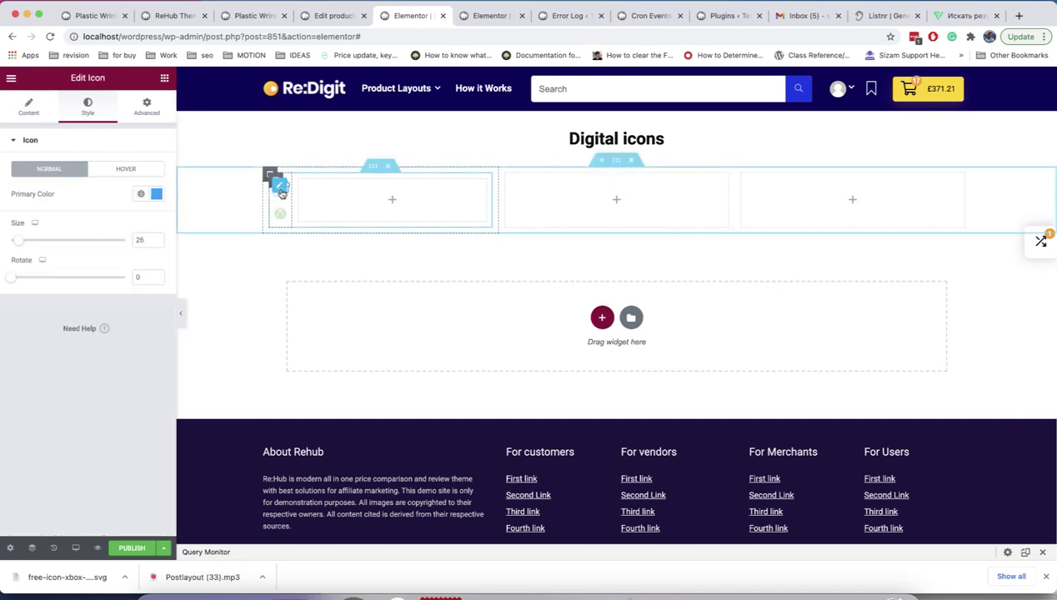
pyautogui.rightClick(282, 192)
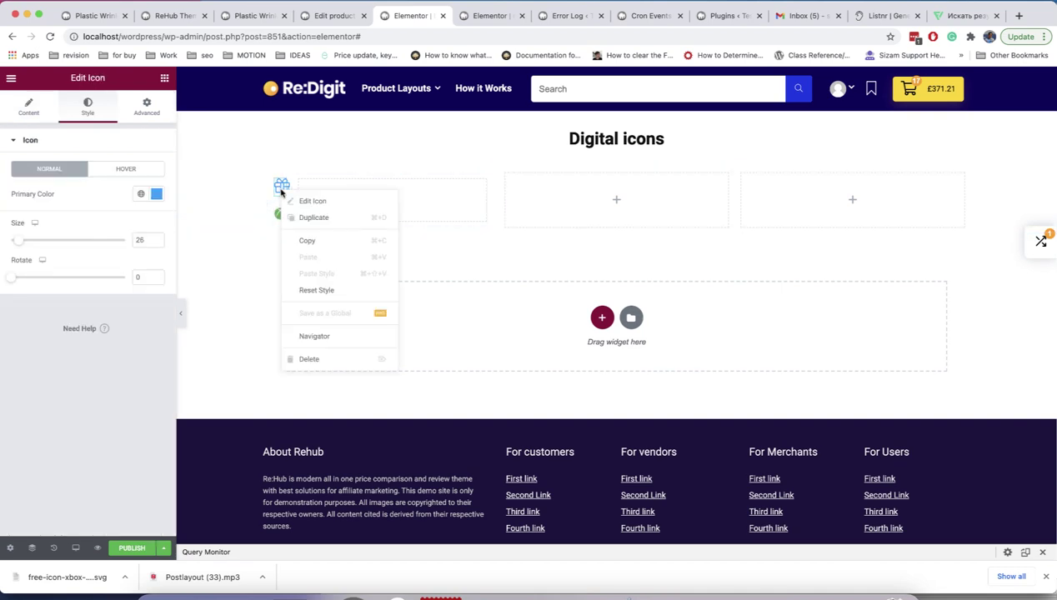
pyautogui.click(315, 359)
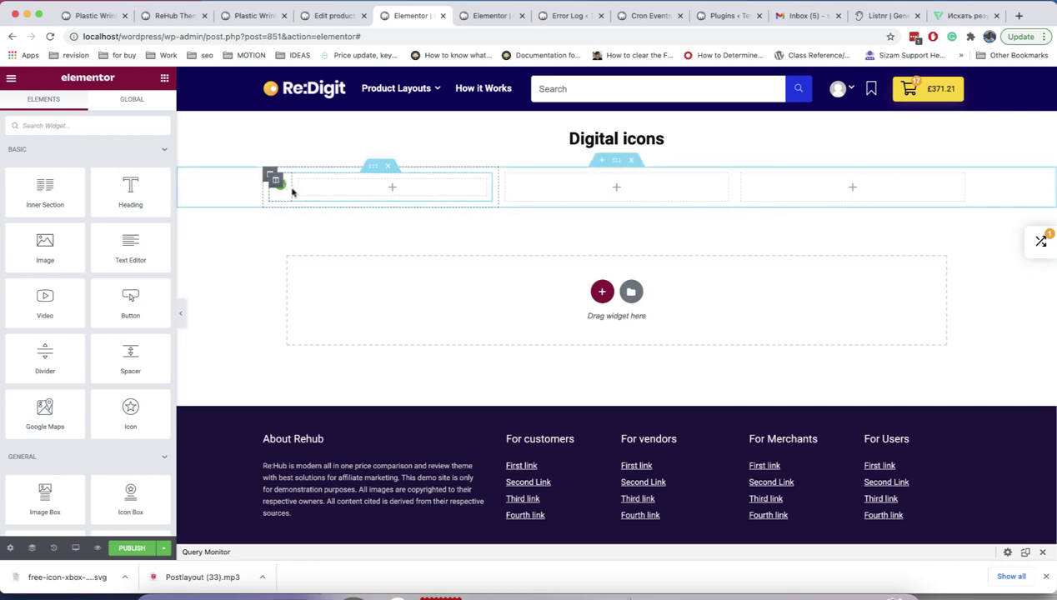
pyautogui.moveTo(292, 192); pyautogui.dragTo(301, 192)
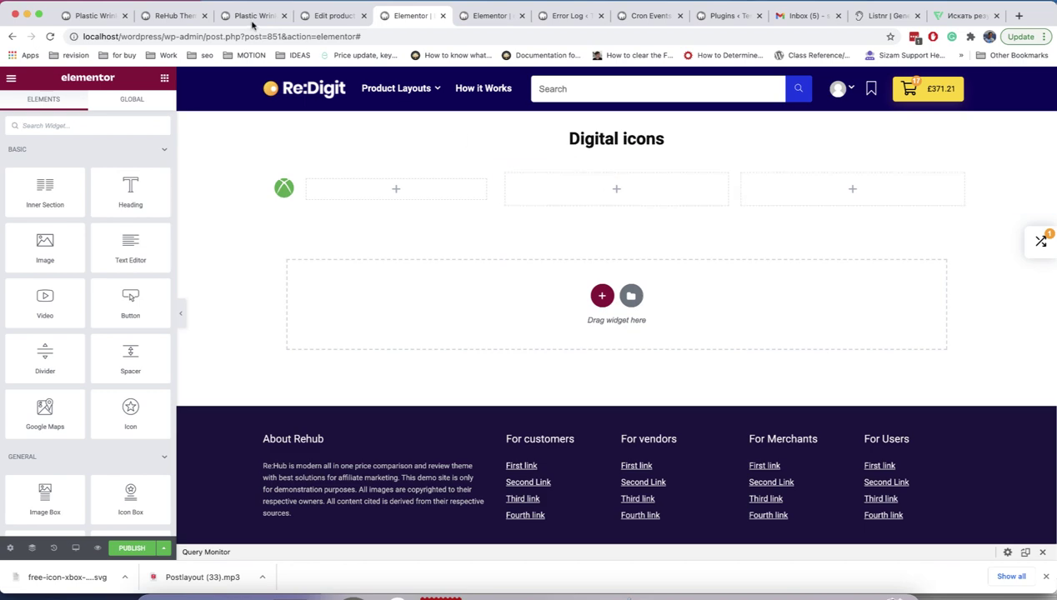
# - Check the Plastic Wrinkled Reflections product page for reference and give the Digital icons section a classic background color of #151515
pyautogui.moveTo(253, 23); pyautogui.dragTo(334, 18)
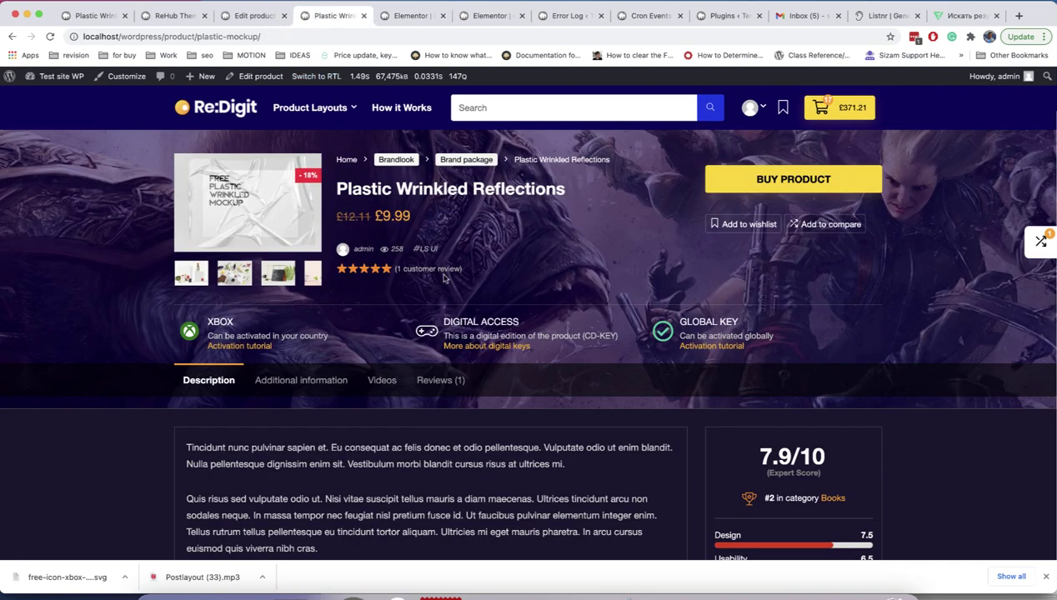
pyautogui.click(402, 17)
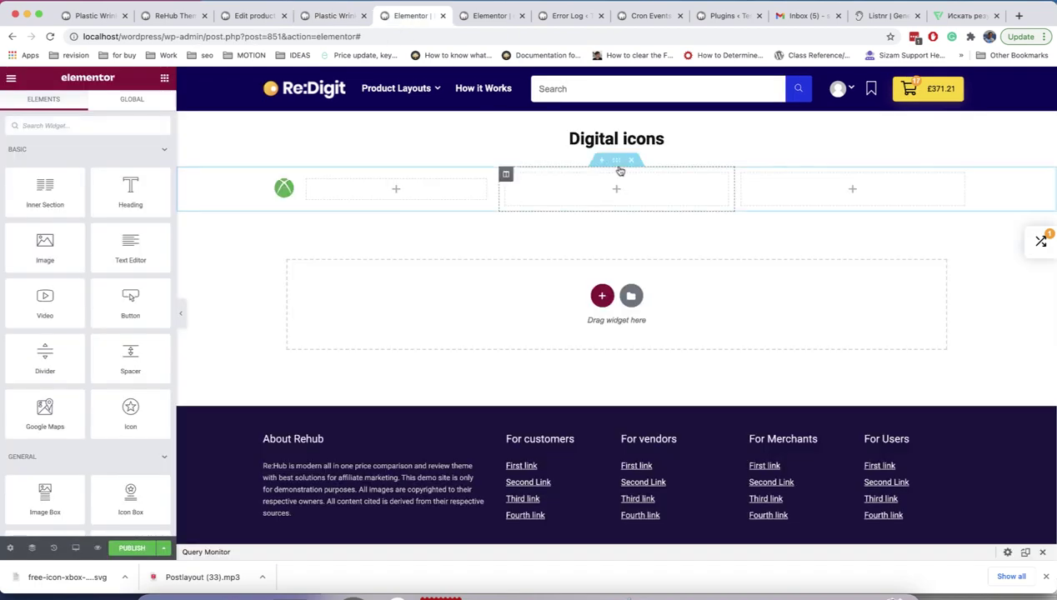
pyautogui.click(617, 161)
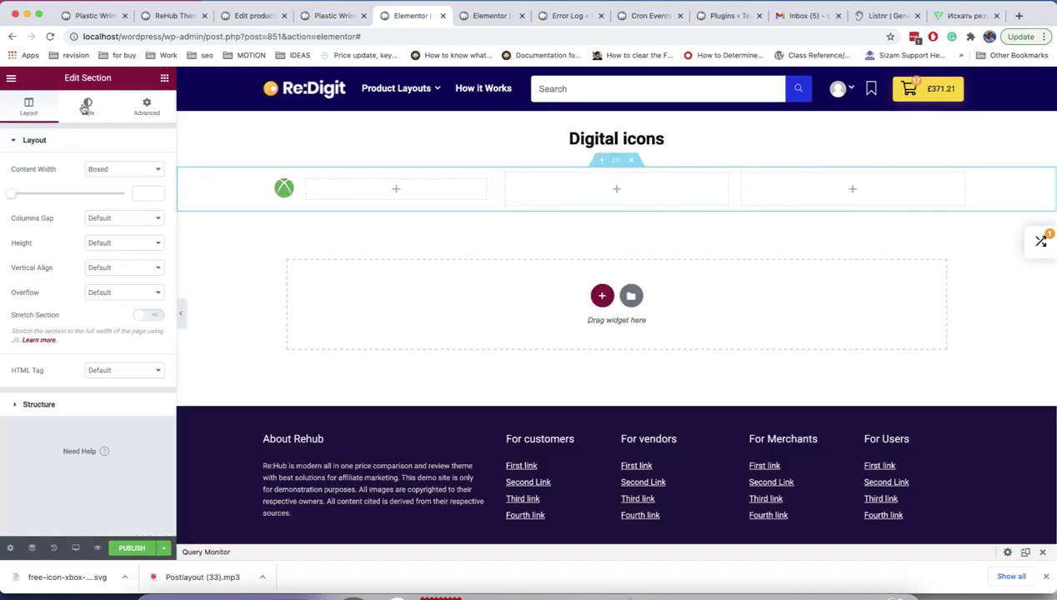
pyautogui.click(86, 106)
pyautogui.click(110, 194)
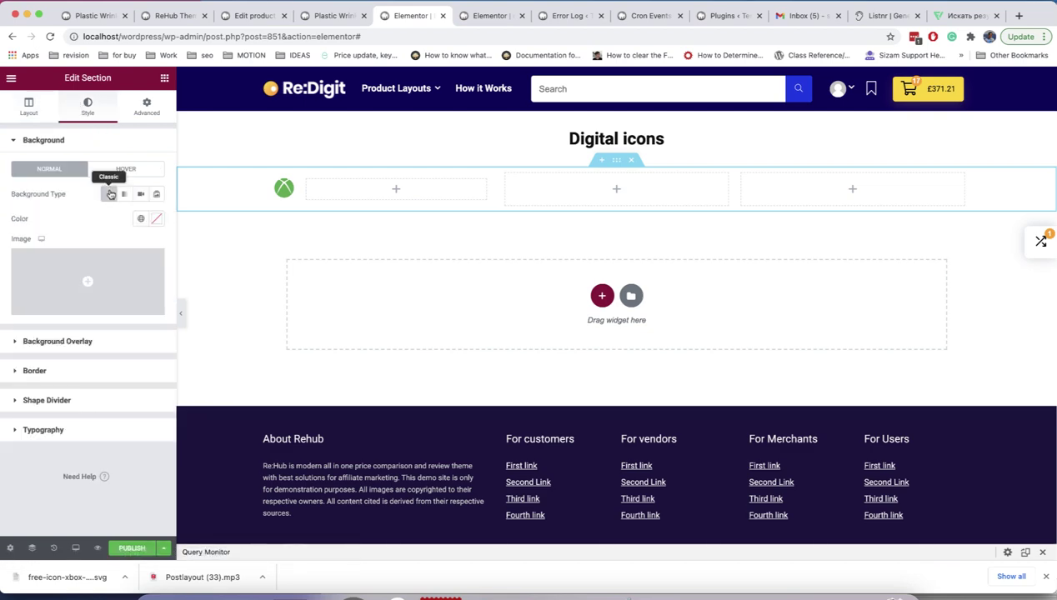
pyautogui.click(156, 219)
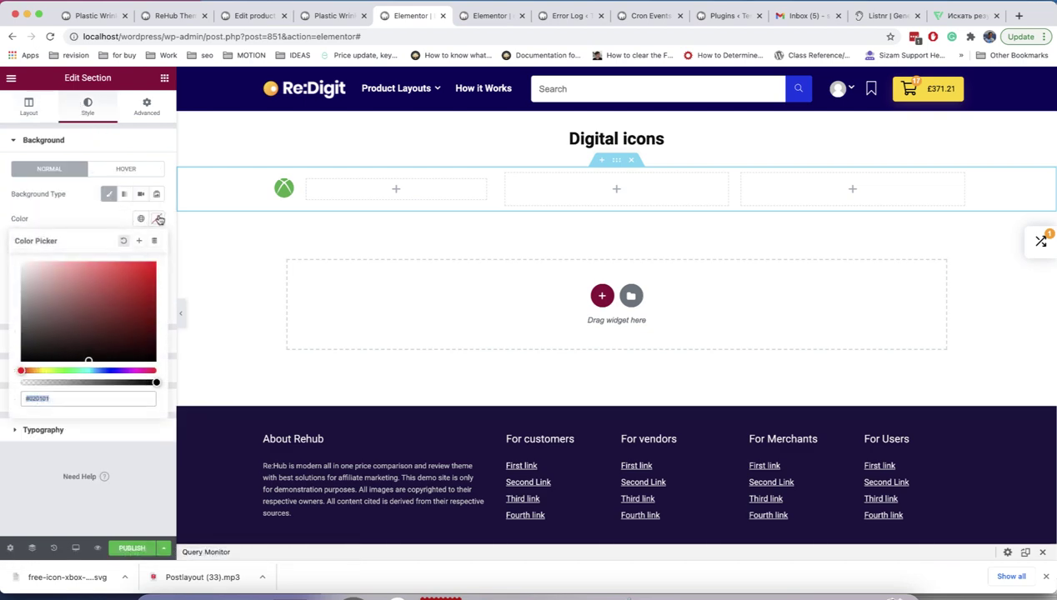
pyautogui.click(27, 344)
pyautogui.moveTo(26, 344); pyautogui.dragTo(2, 356)
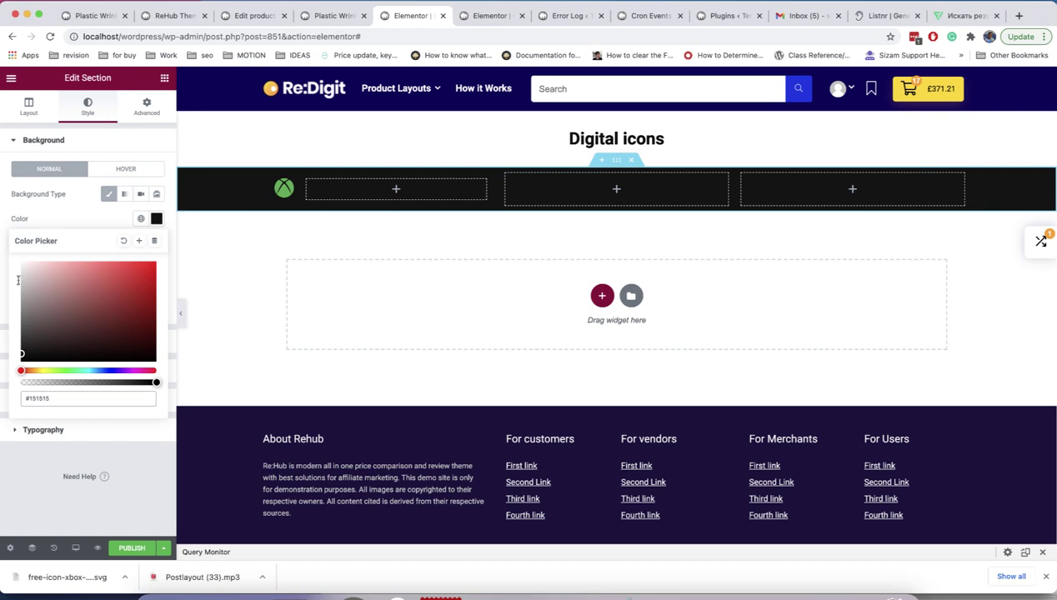
pyautogui.click(64, 215)
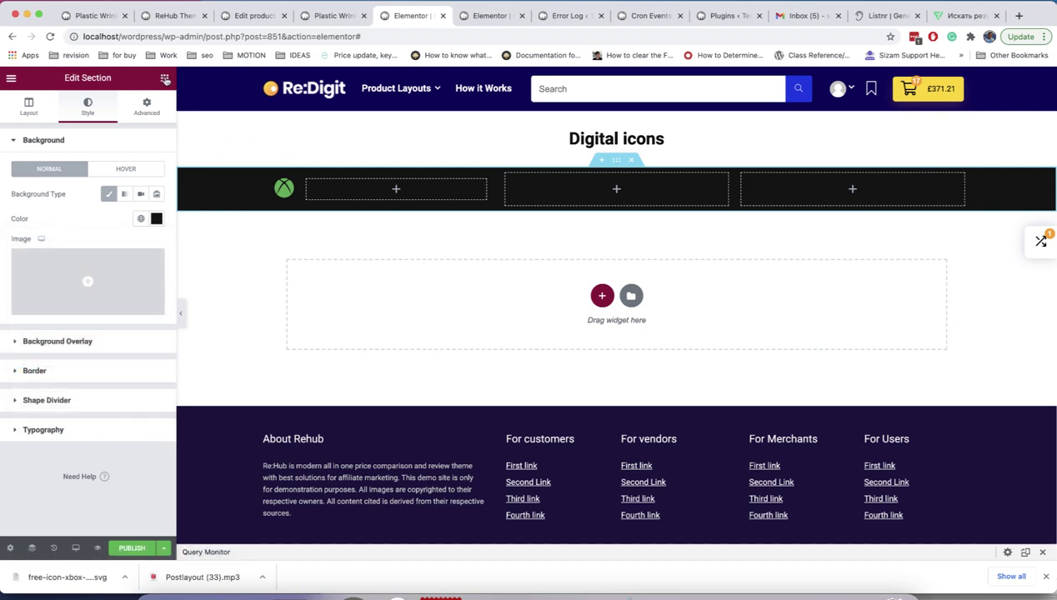
# - Add a Heading widget beside the Xbox icon with the title "XBOX" and the HTML tag div
pyautogui.click(164, 78)
pyautogui.moveTo(130, 190); pyautogui.dragTo(373, 186)
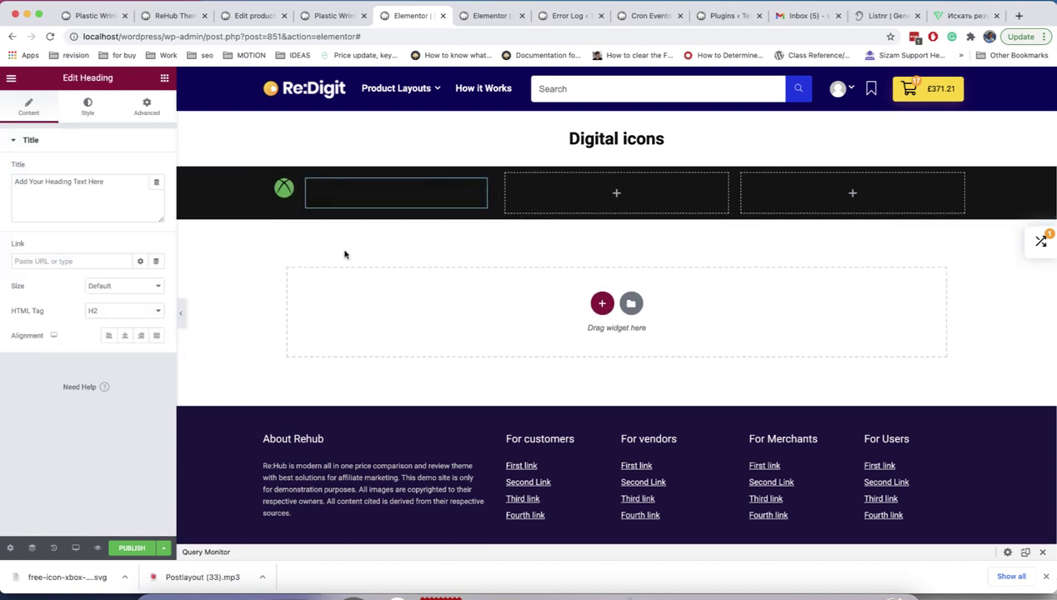
pyautogui.moveTo(122, 186); pyautogui.dragTo(0, 186)
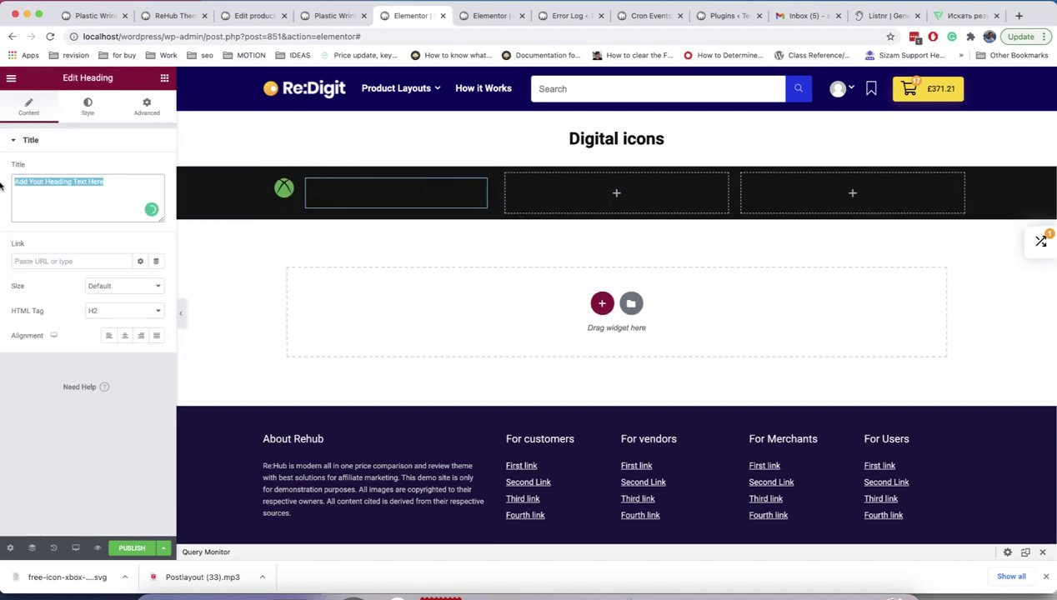
pyautogui.write('XBOX')
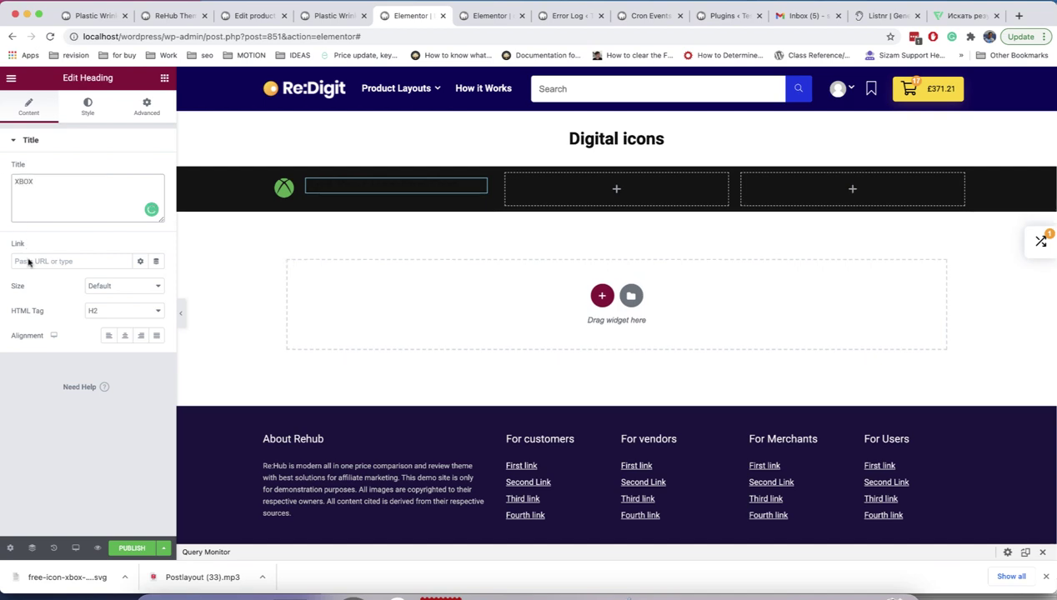
pyautogui.click(102, 311)
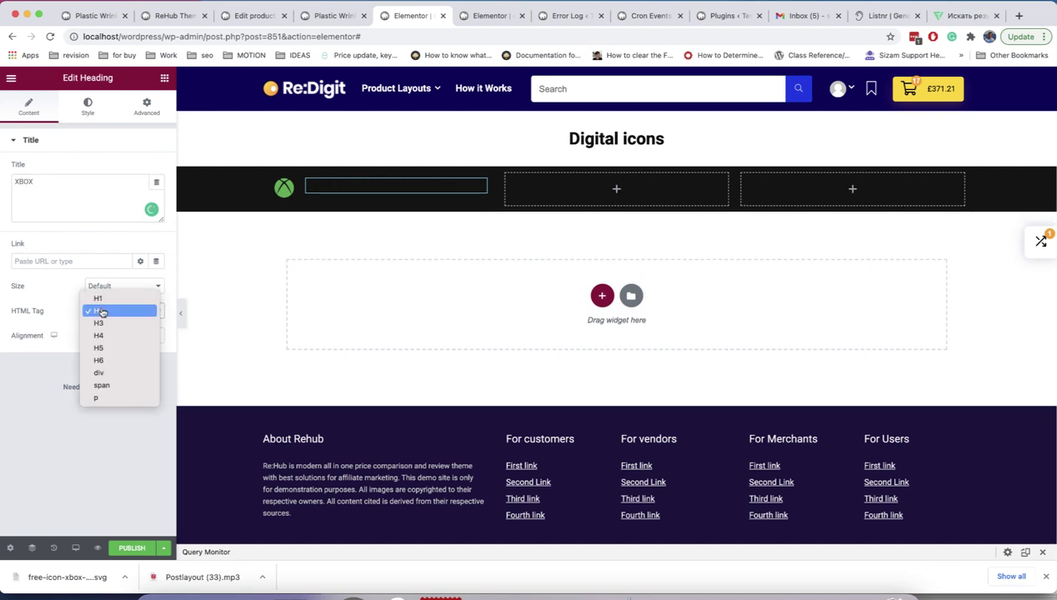
pyautogui.click(119, 373)
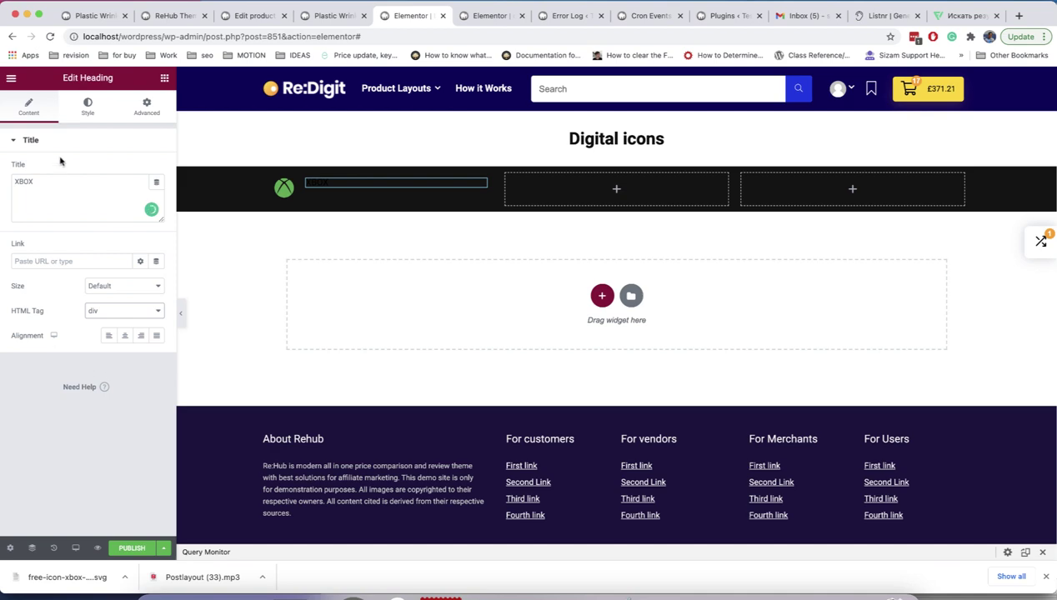
# - Set the XBOX heading's text color to #FFFFFF and its bottom margin alone to 8 px
pyautogui.click(87, 108)
pyautogui.click(156, 169)
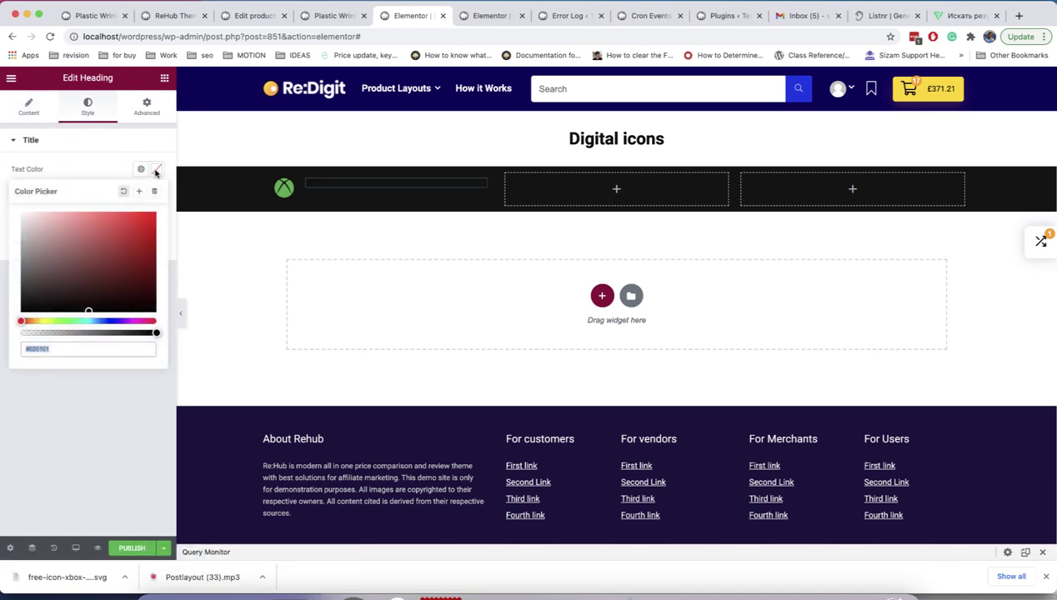
pyautogui.moveTo(75, 221); pyautogui.dragTo(0, 201)
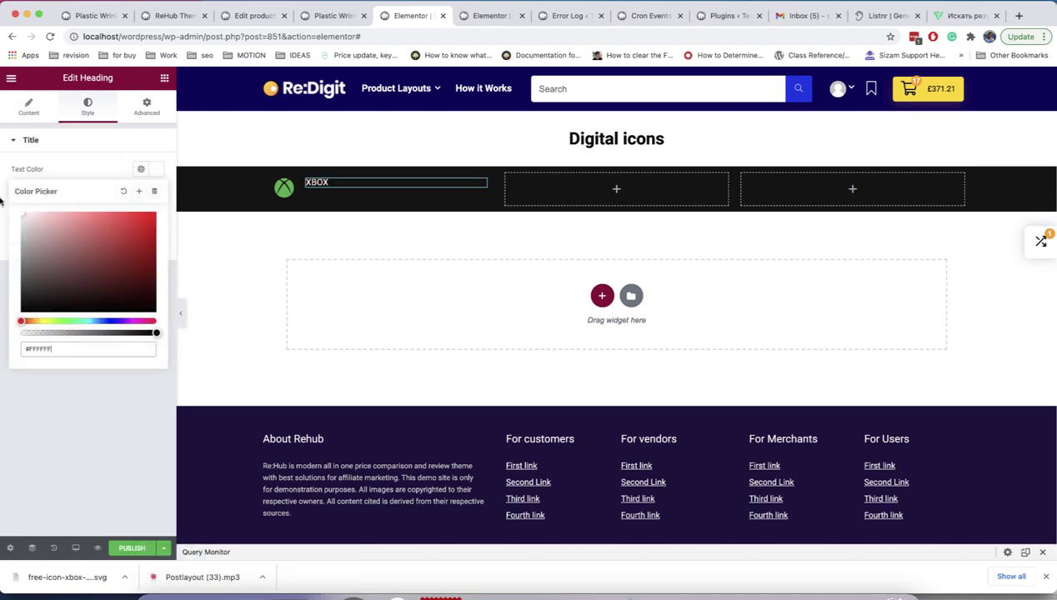
pyautogui.click(84, 163)
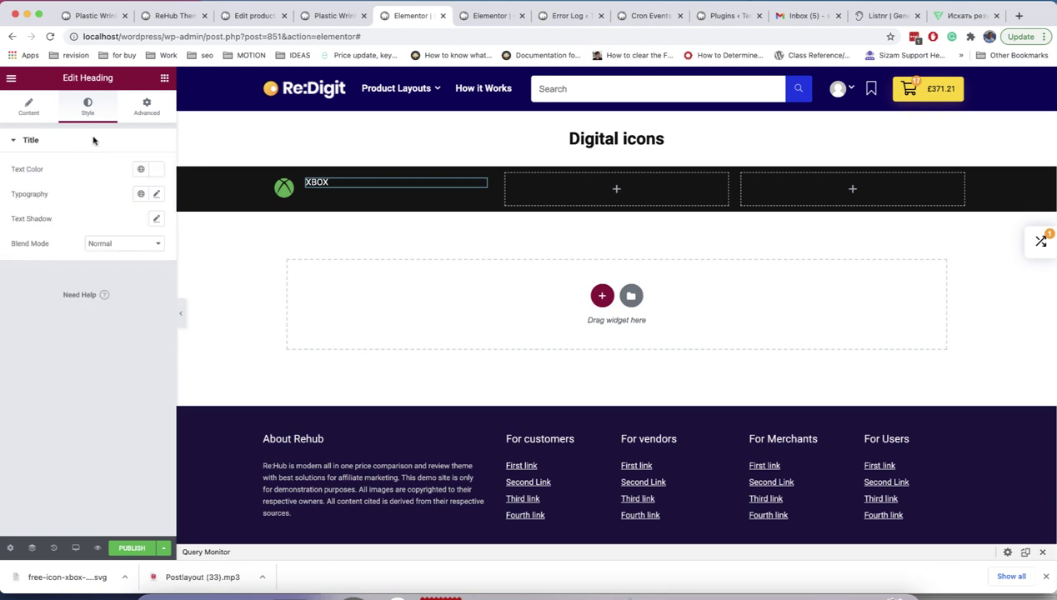
pyautogui.click(140, 108)
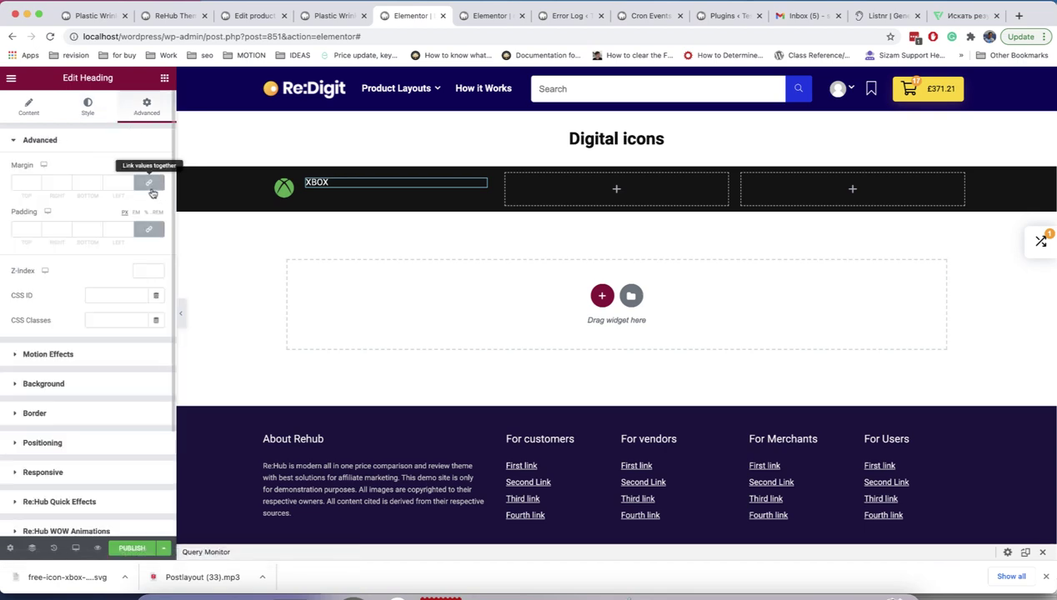
pyautogui.click(151, 188)
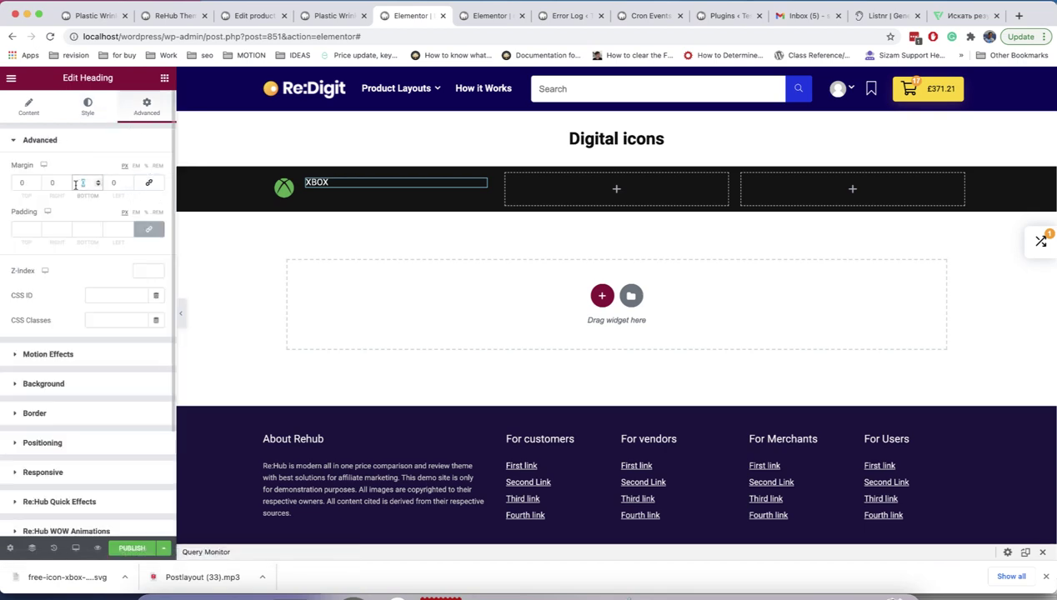
pyautogui.write('8')
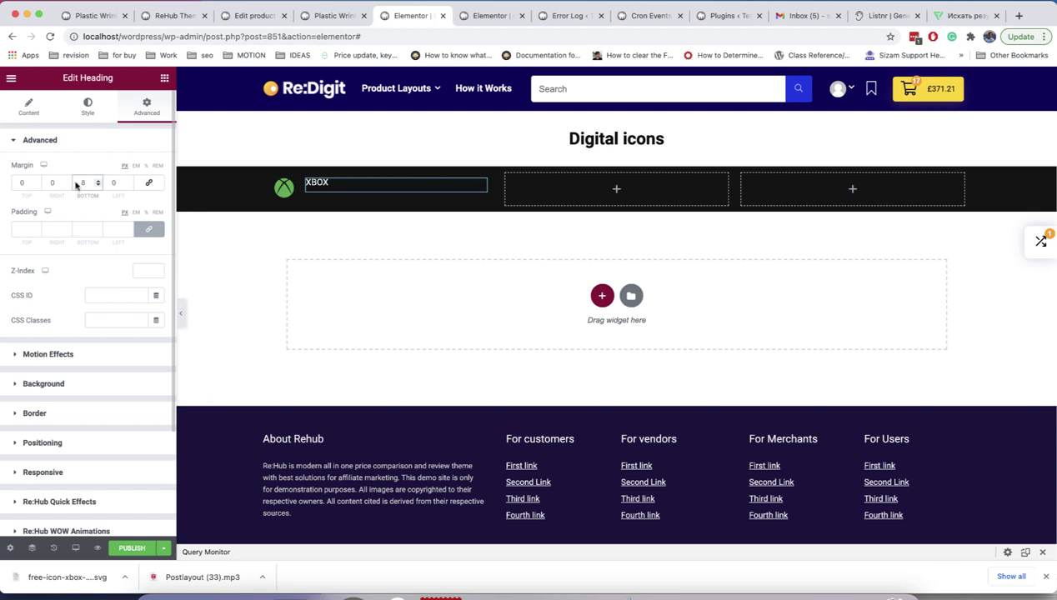
# - Add a second Heading widget below XBOX with the title "Activate your key"
pyautogui.click(164, 78)
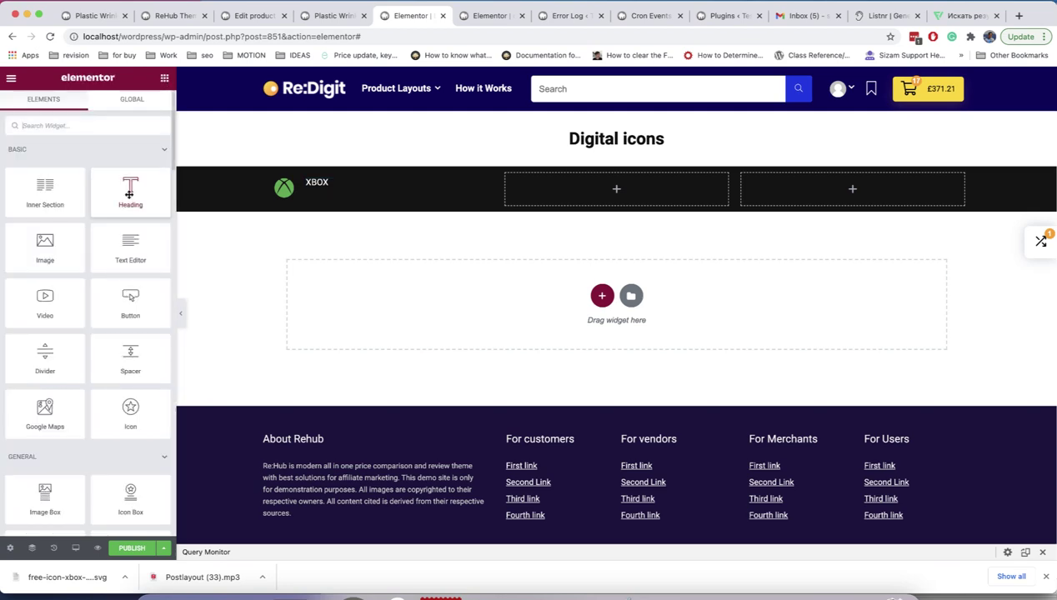
pyautogui.moveTo(130, 194); pyautogui.dragTo(359, 200)
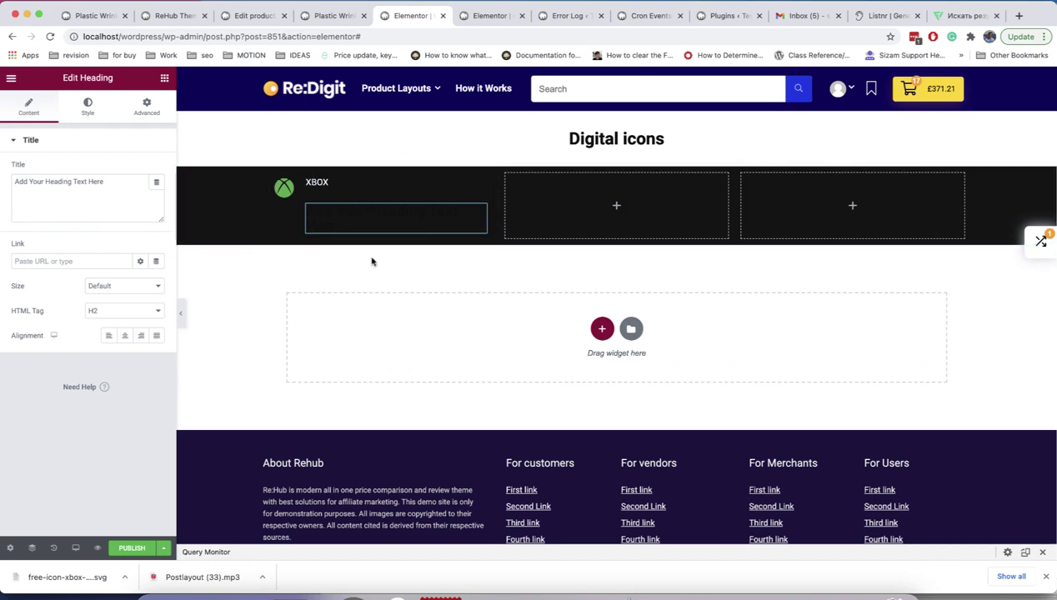
pyautogui.moveTo(107, 181); pyautogui.dragTo(1, 180)
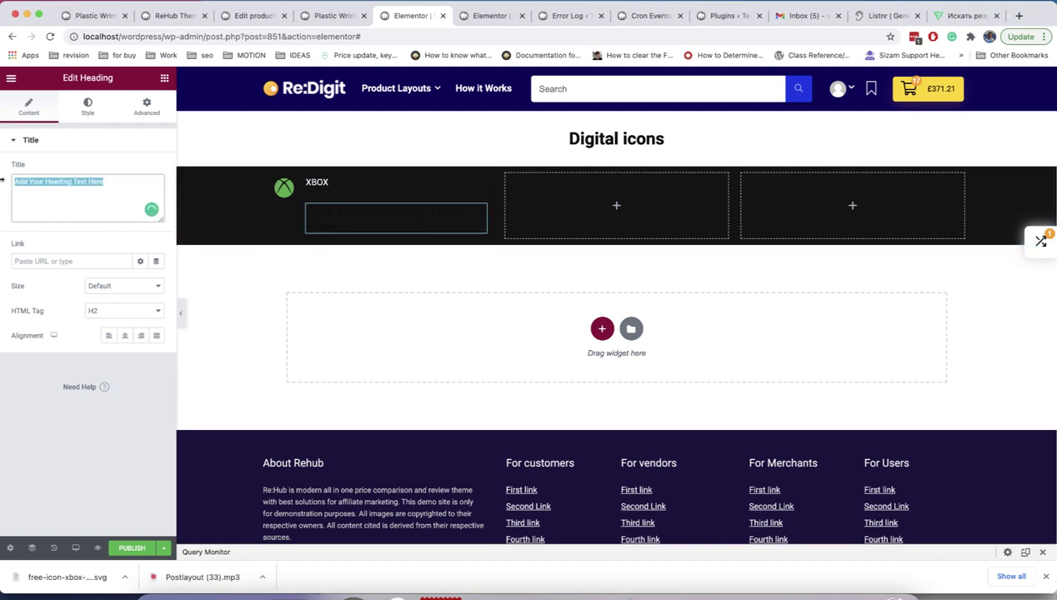
pyautogui.write('A')
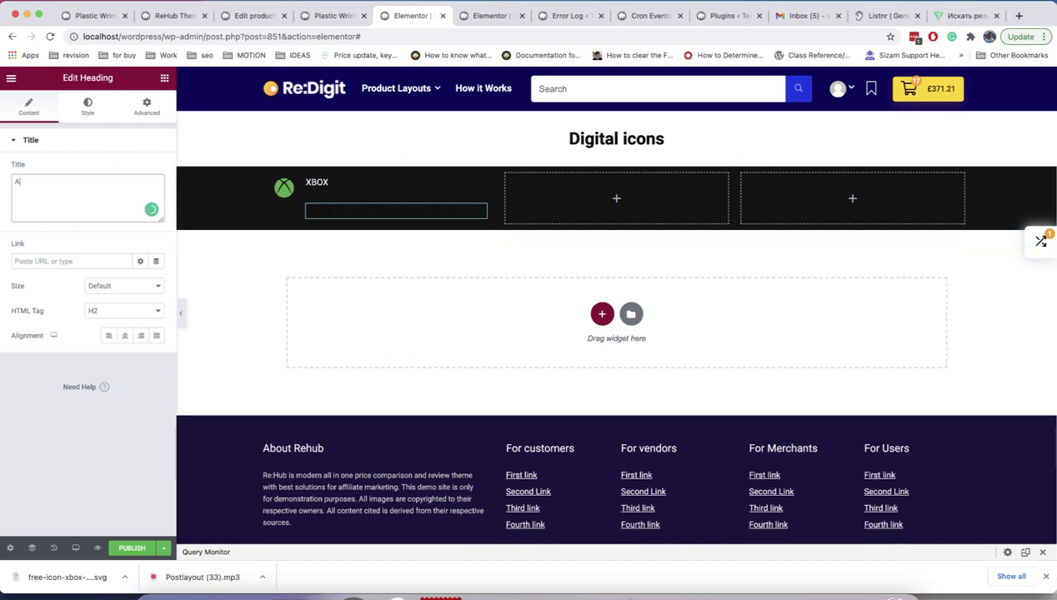
pyautogui.write('ctivate your key')
# - Give the "Activate your key" heading a light grey text color and set its HTML tag to div
pyautogui.click(87, 115)
pyautogui.click(156, 172)
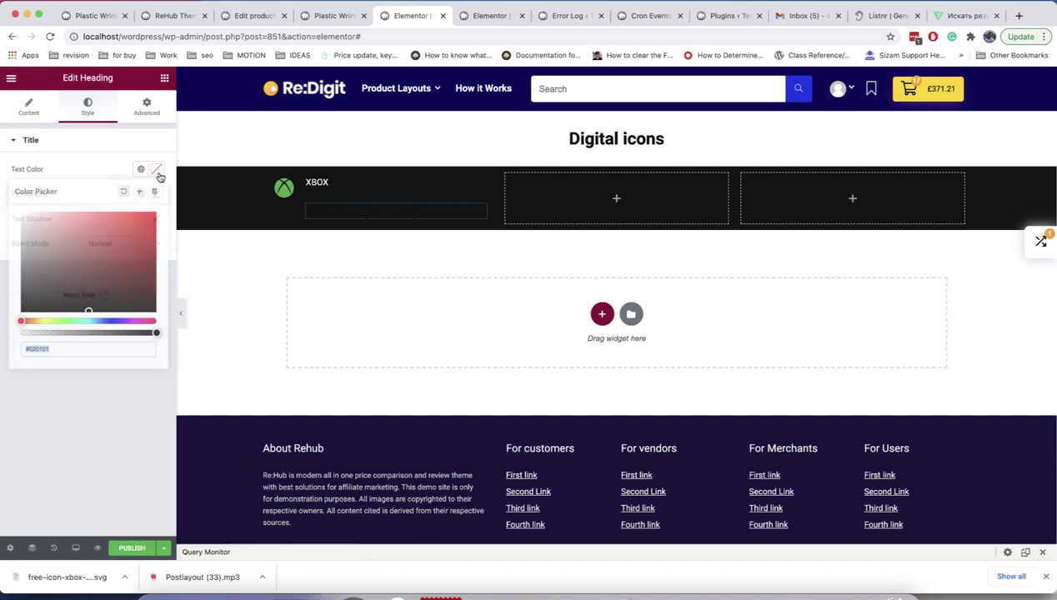
pyautogui.moveTo(76, 229); pyautogui.dragTo(6, 232)
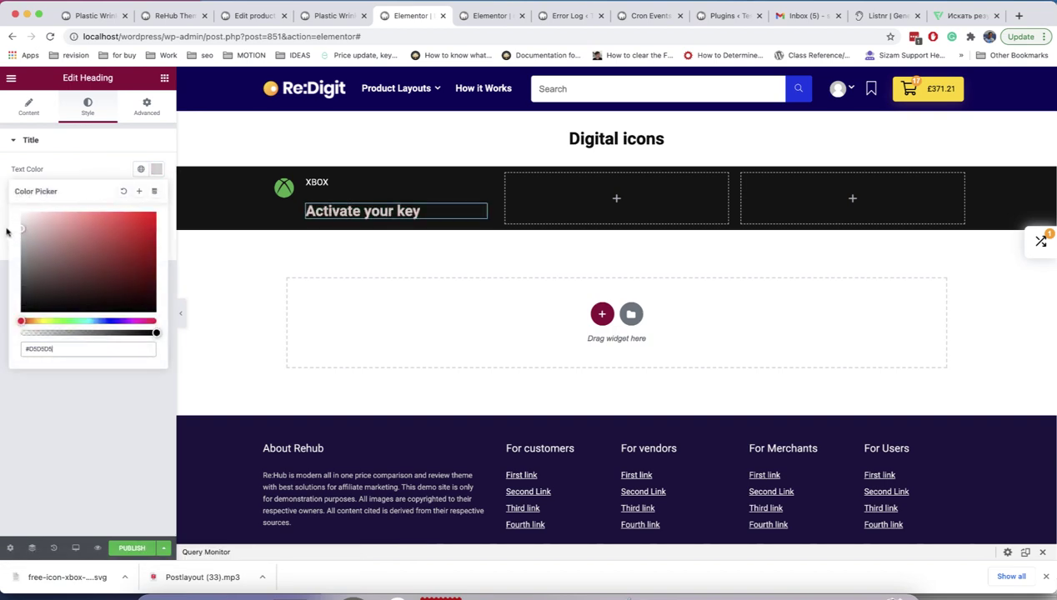
pyautogui.click(69, 167)
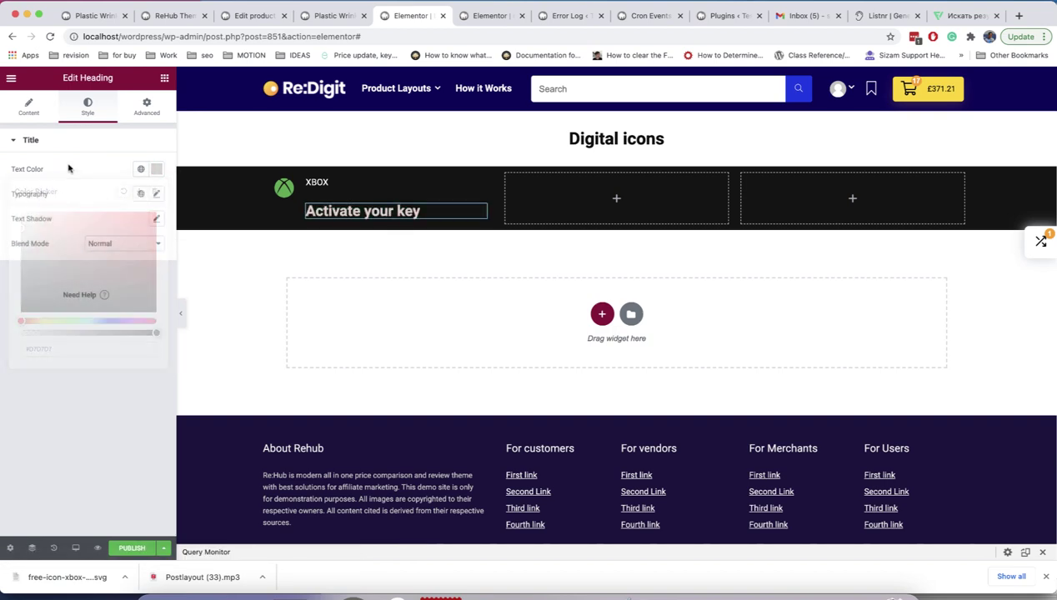
pyautogui.click(38, 115)
pyautogui.click(115, 311)
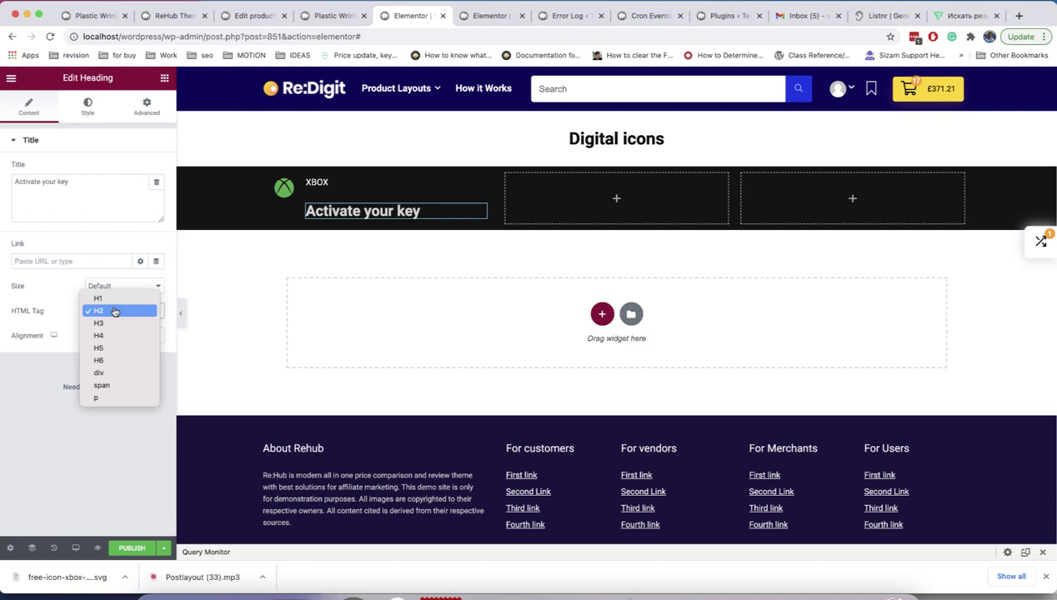
pyautogui.click(120, 373)
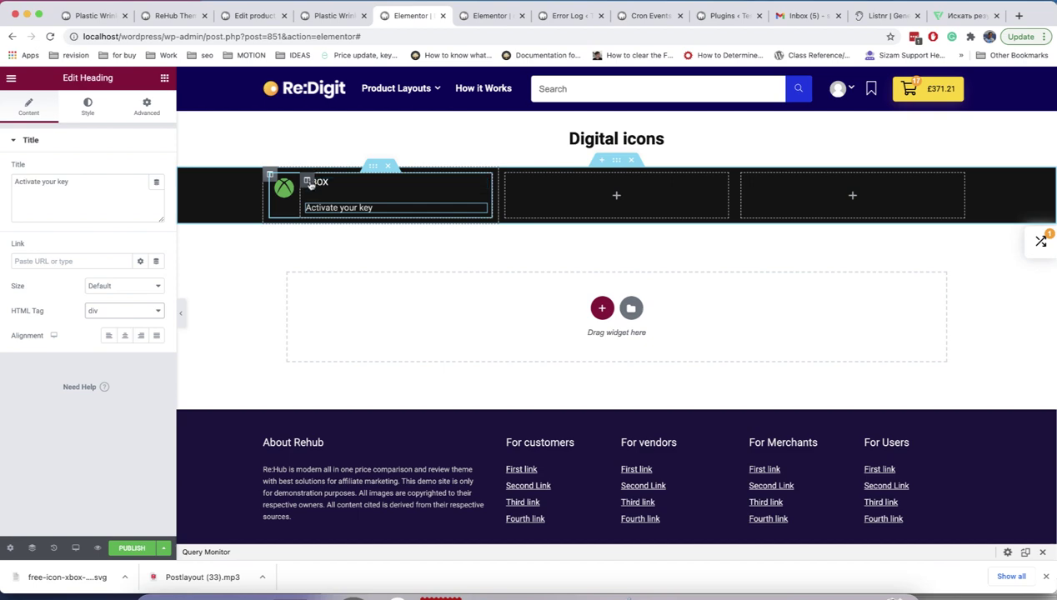
# - Set the widgets space of the inner column holding the two headings to 0 px
pyautogui.click(308, 182)
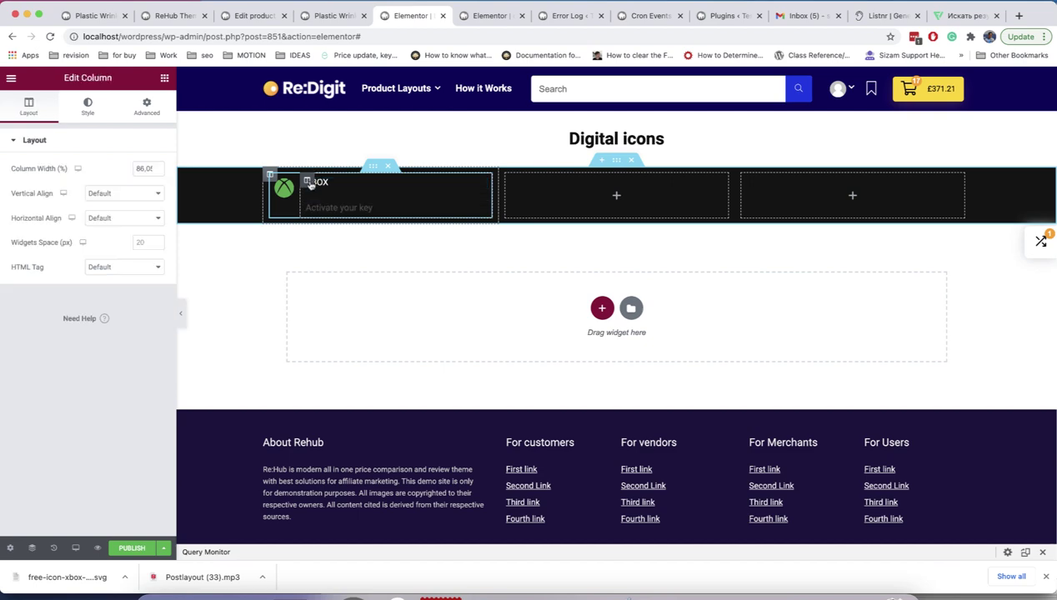
pyautogui.click(139, 241)
pyautogui.write('0')
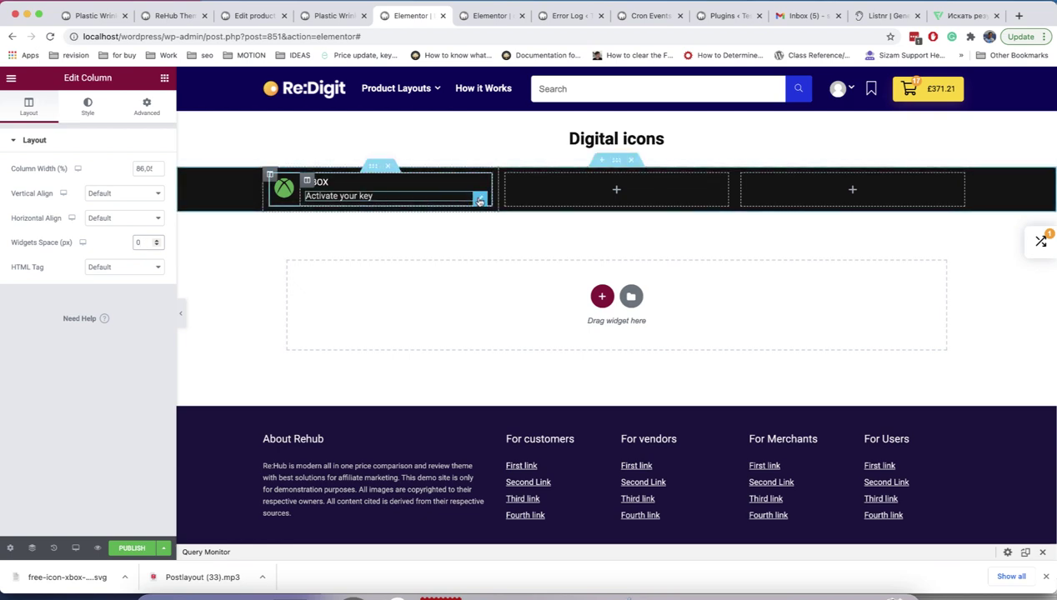
# - Duplicate the "Activate your key" heading and change the copy's title to "Instruction for activation"
pyautogui.click(480, 201)
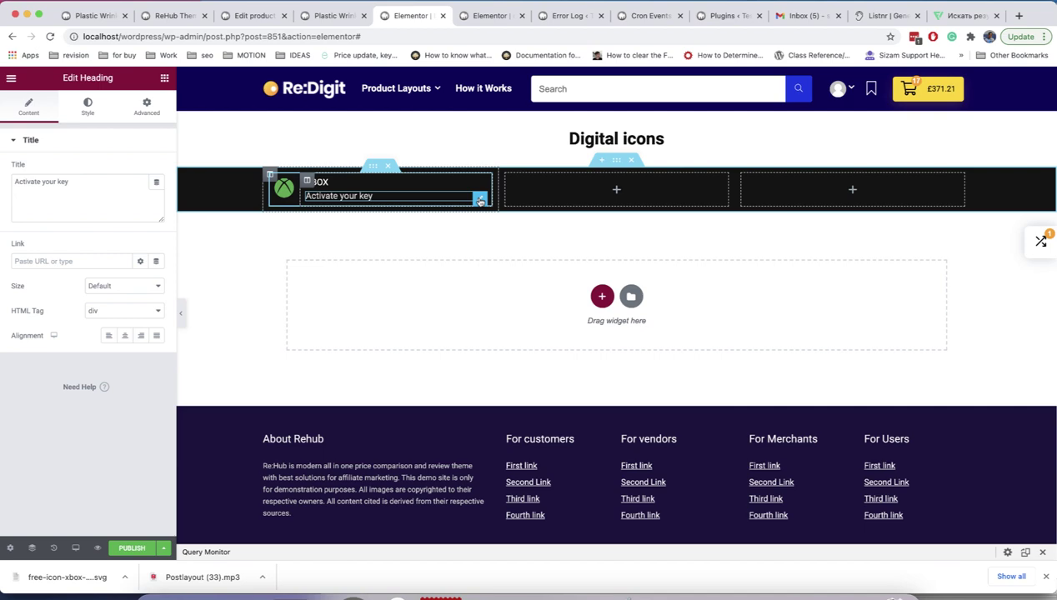
pyautogui.rightClick(426, 200)
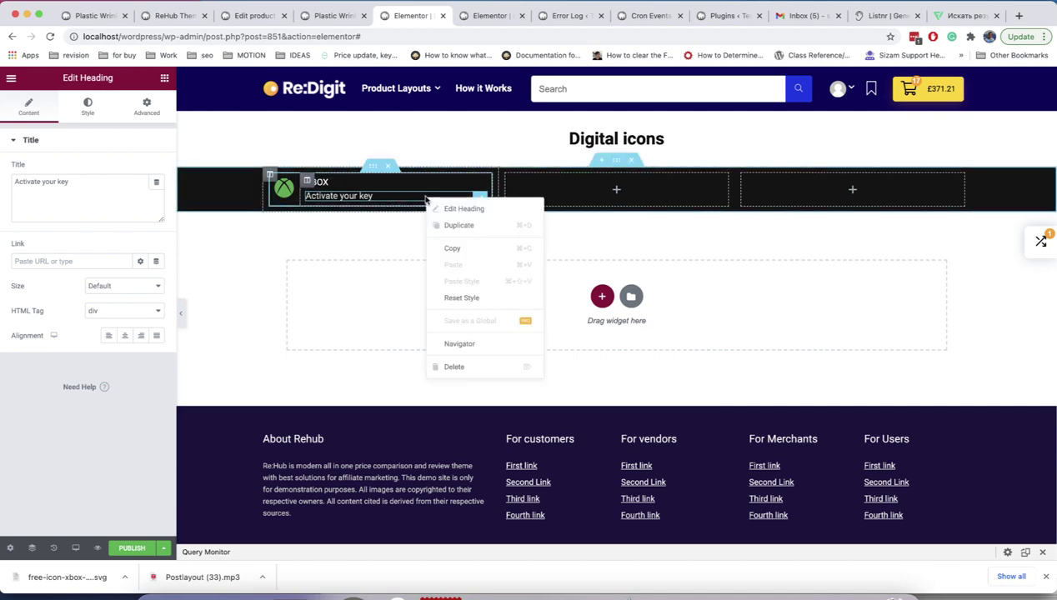
pyautogui.click(459, 225)
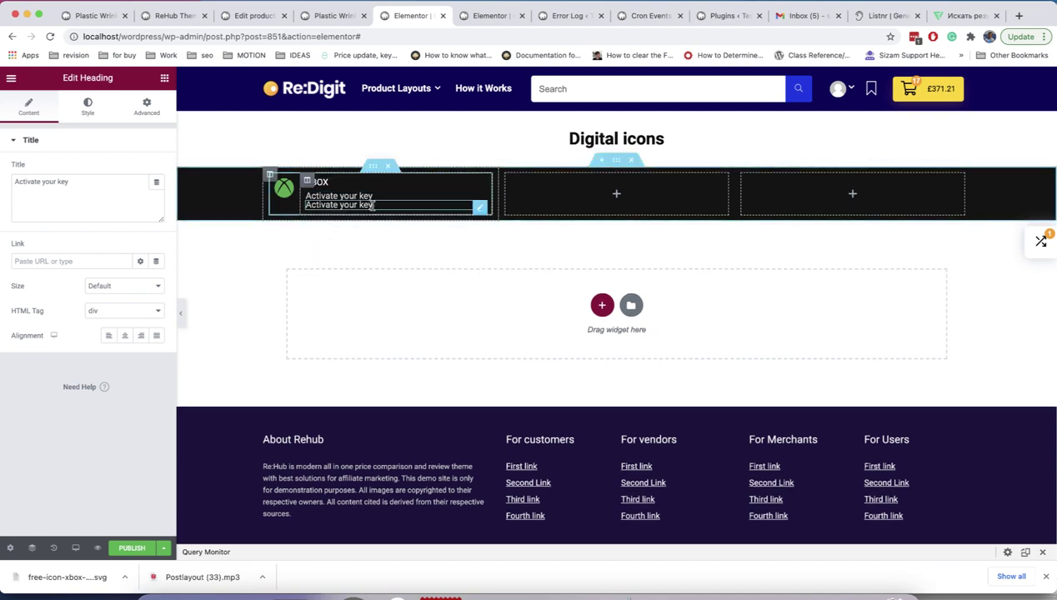
pyautogui.moveTo(374, 205); pyautogui.dragTo(306, 205)
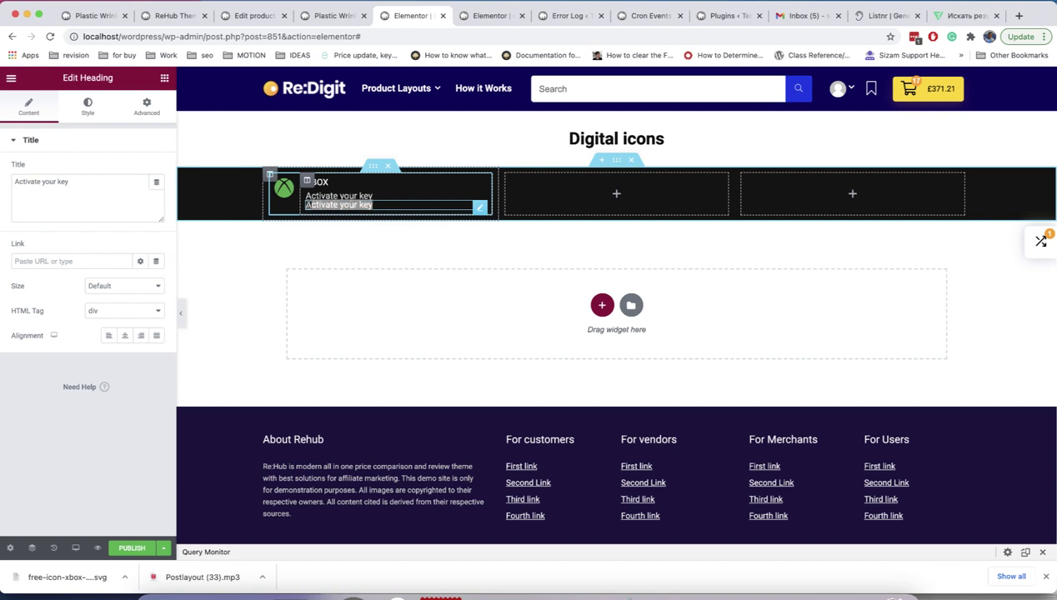
pyautogui.write('In')
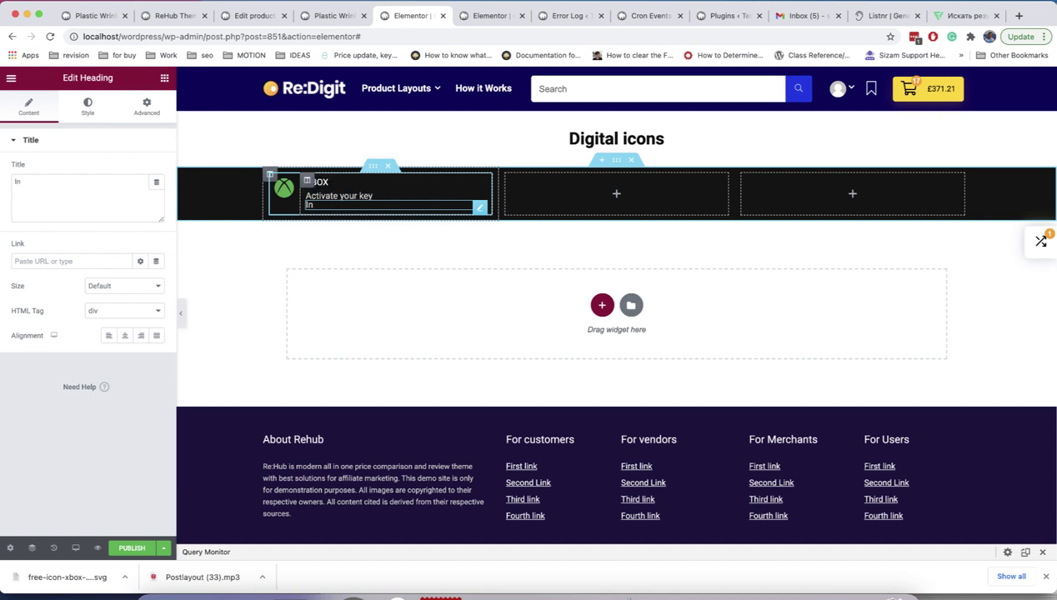
pyautogui.write('struc')
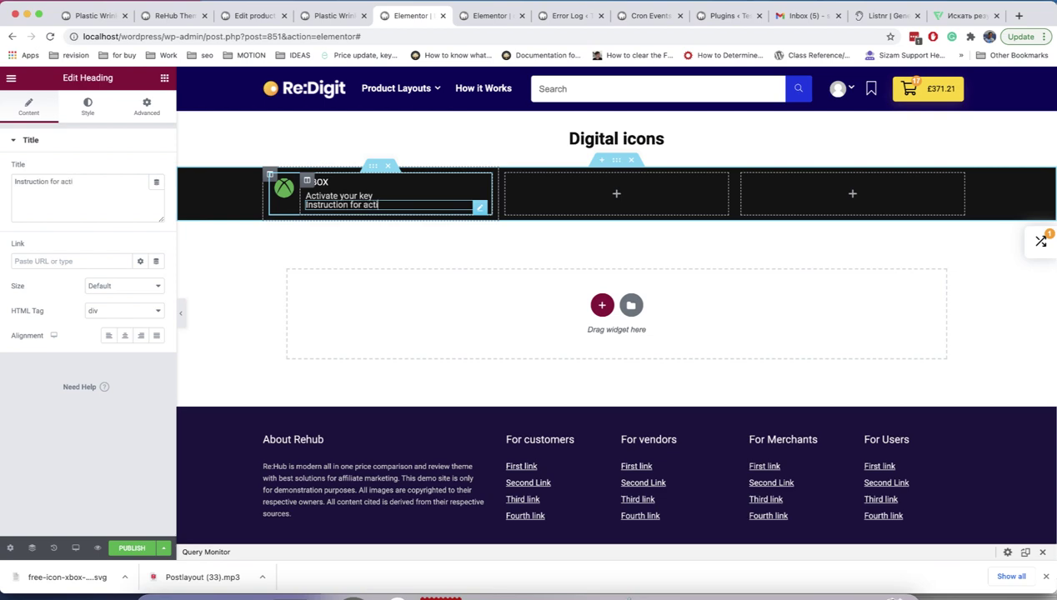
pyautogui.write('tion')
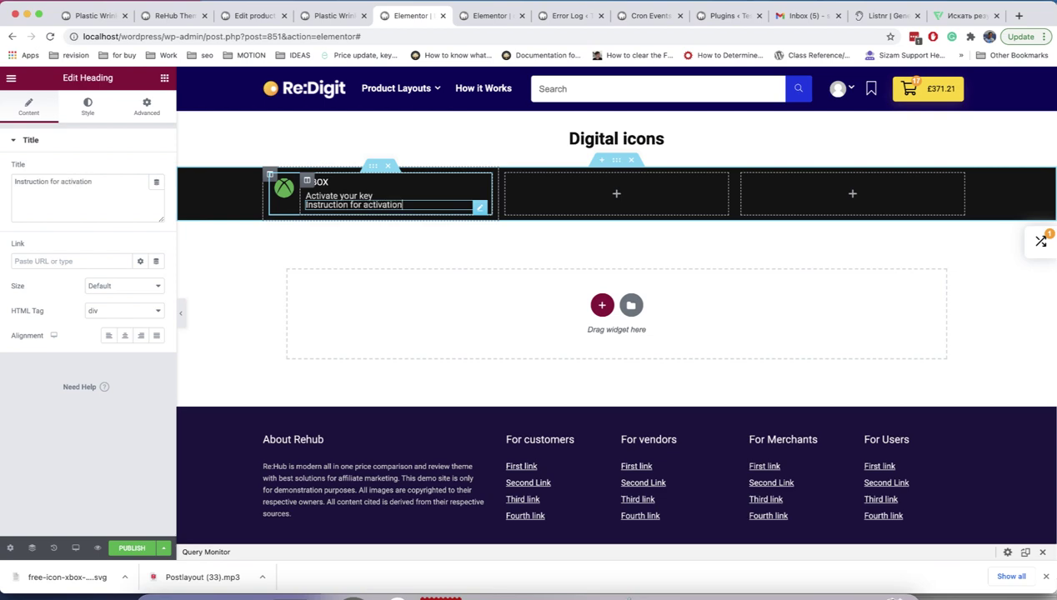
# - Link the "Instruction for activation" heading to the Tutorials page
pyautogui.click(38, 261)
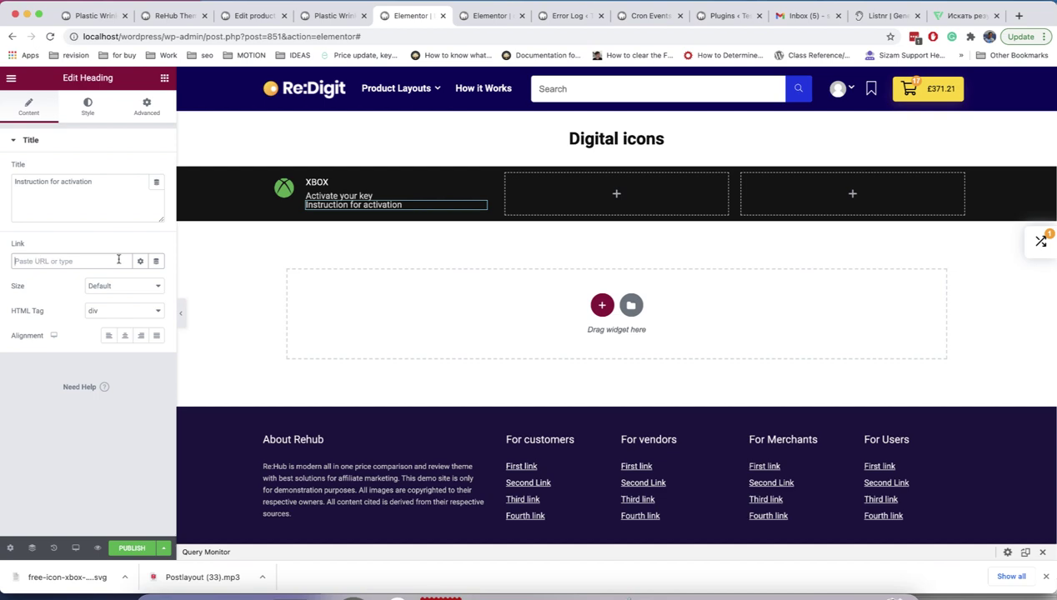
pyautogui.write('tut')
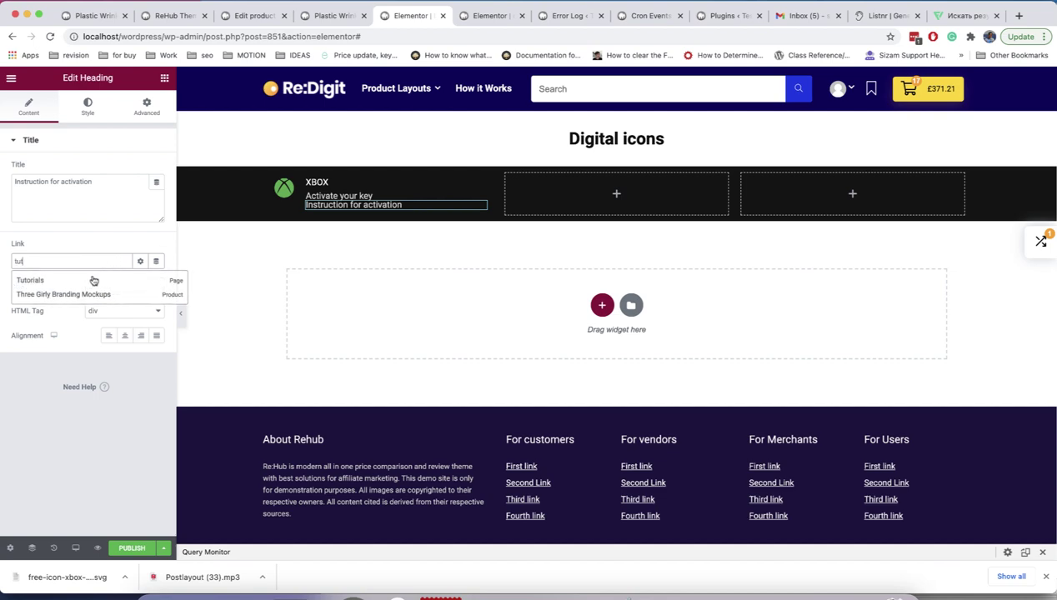
pyautogui.click(98, 280)
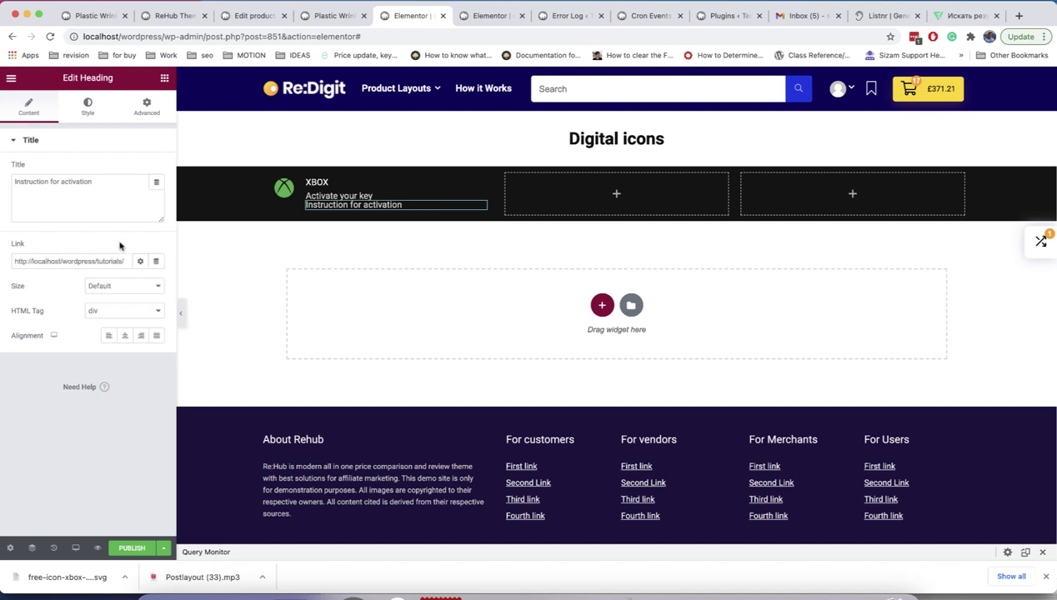
# - Set the "Instruction for activation" heading's text color to orange #FFA600
pyautogui.click(90, 113)
pyautogui.click(156, 171)
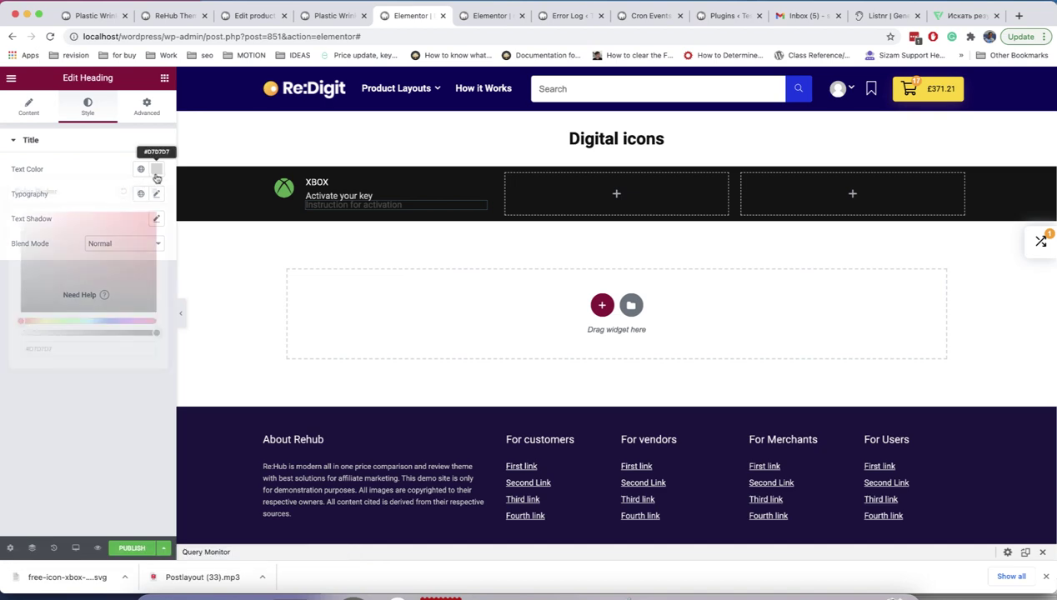
pyautogui.click(31, 321)
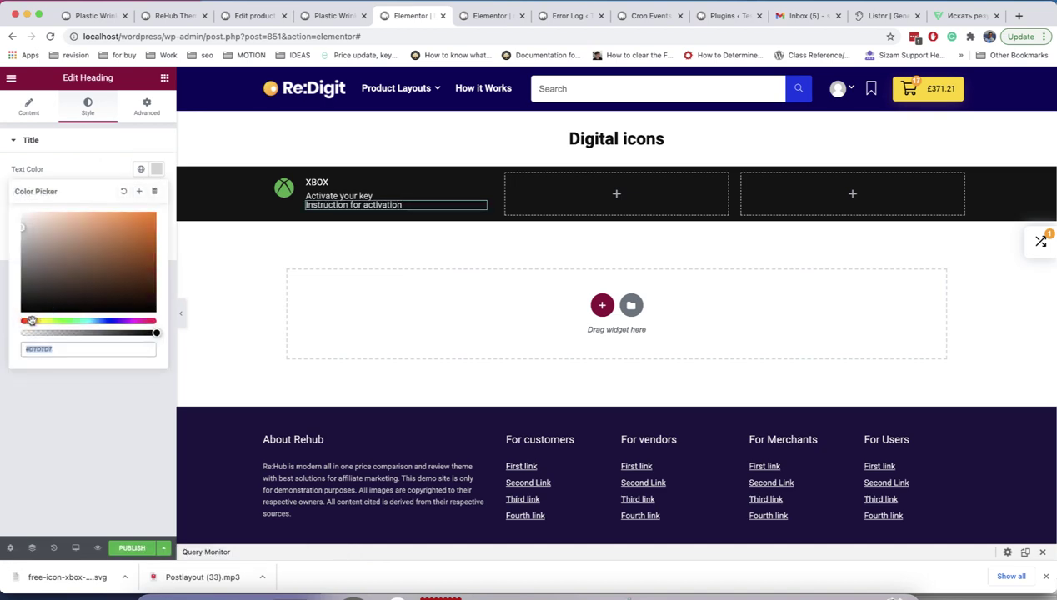
pyautogui.moveTo(32, 321); pyautogui.dragTo(34, 322)
pyautogui.moveTo(84, 260); pyautogui.dragTo(154, 213)
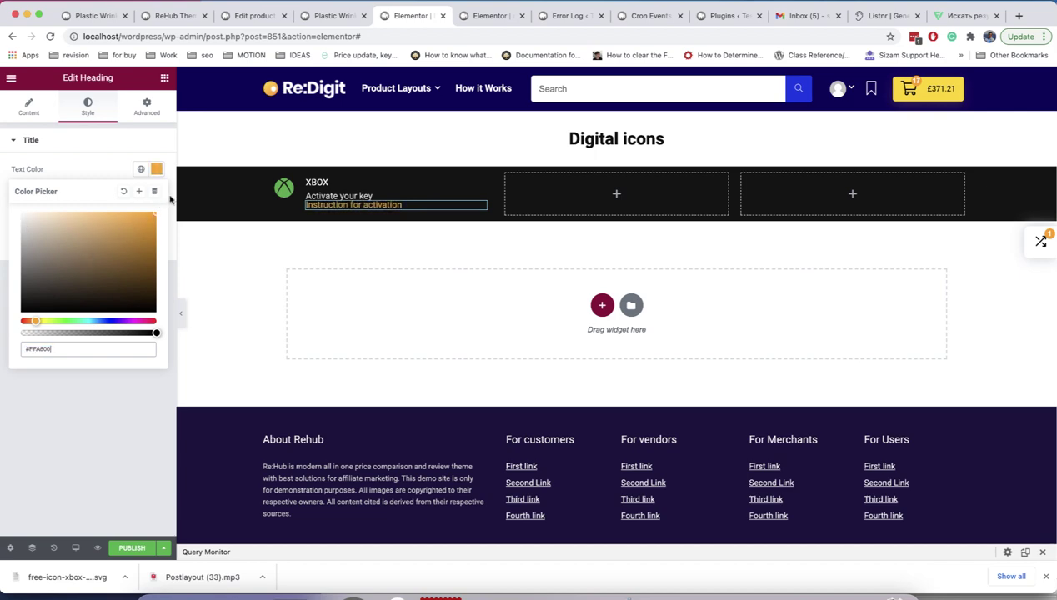
pyautogui.click(83, 169)
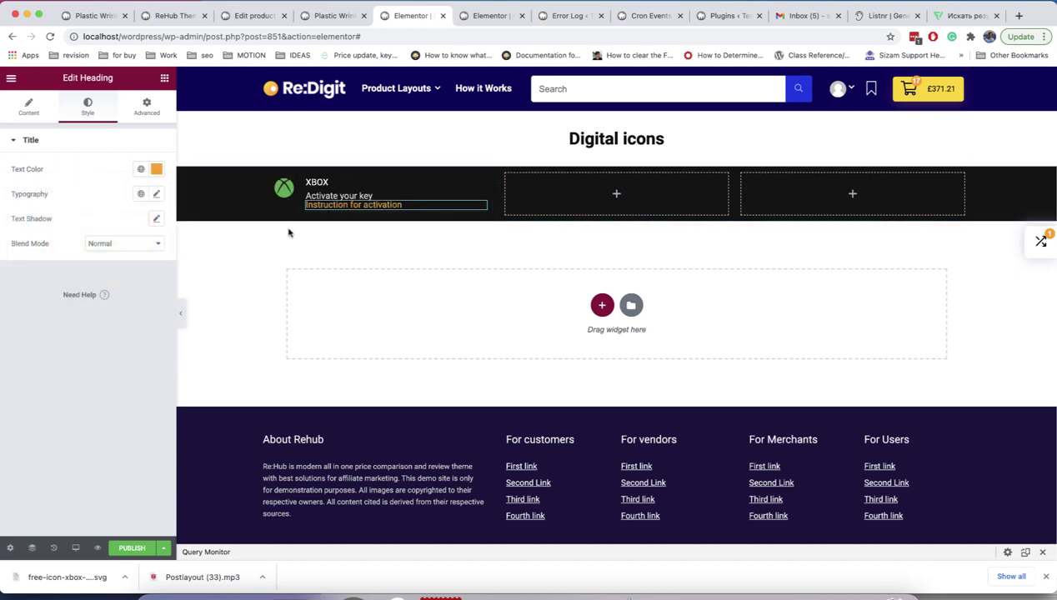
# - Set the vertical alignment of the inner column holding the Xbox icon to Middle
pyautogui.click(276, 183)
pyautogui.click(123, 193)
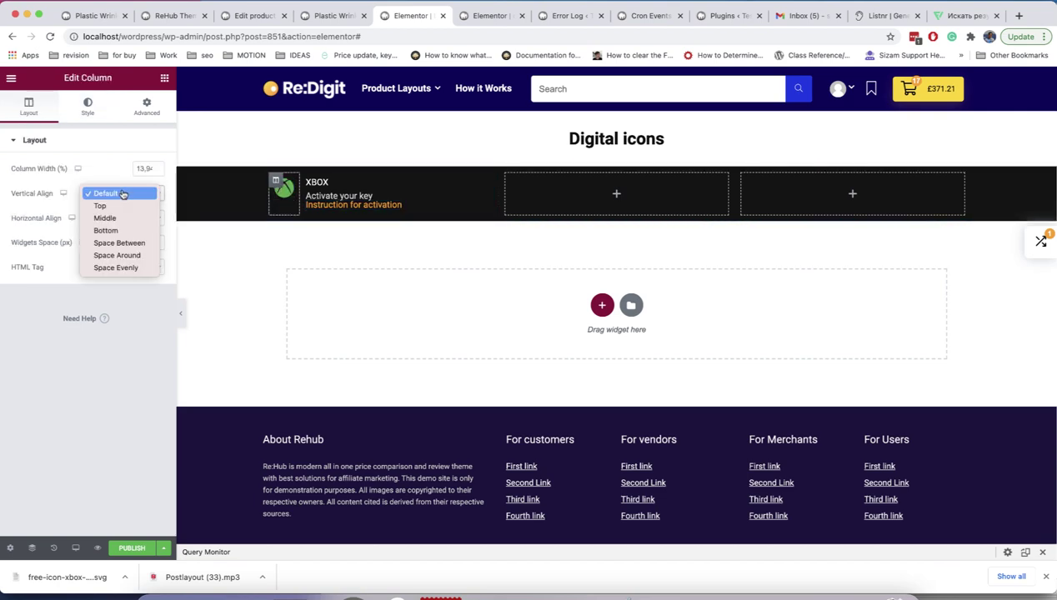
pyautogui.click(108, 217)
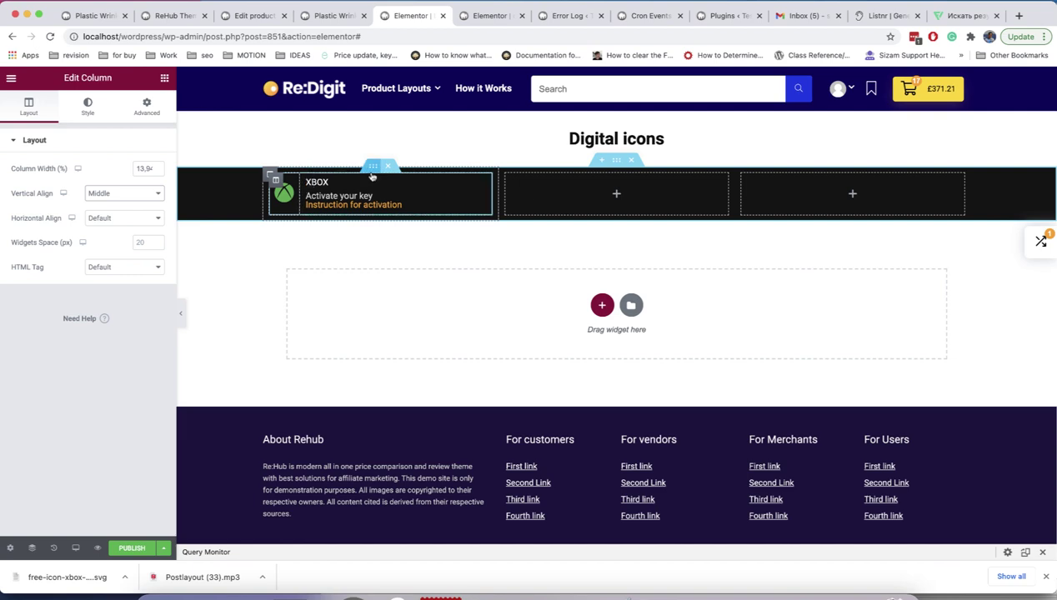
# - Duplicate the XBOX inner section and move the copy into the empty middle column of the dark section
pyautogui.click(372, 169)
pyautogui.rightClick(372, 171)
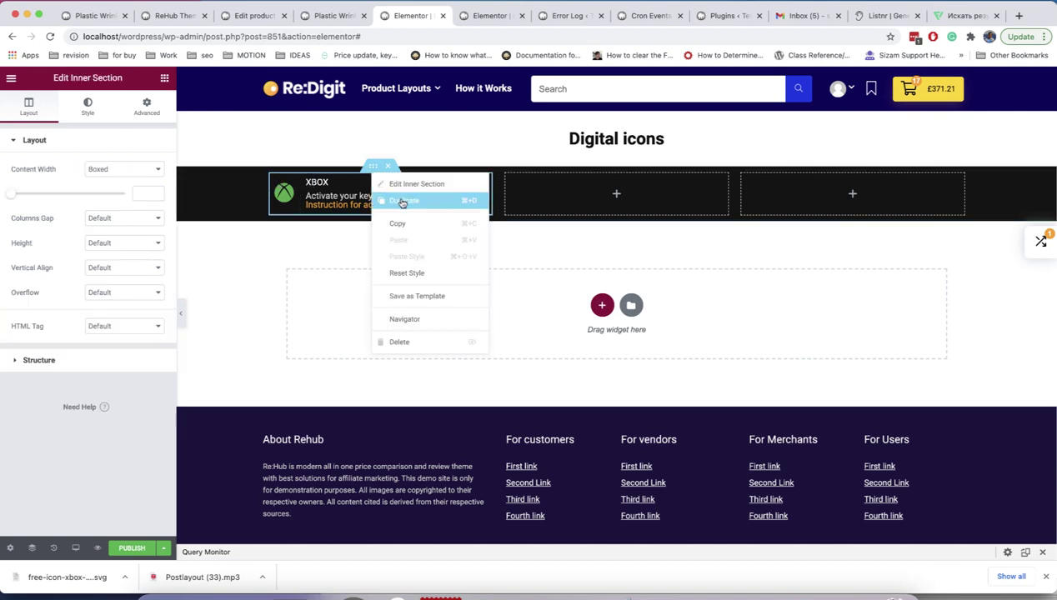
pyautogui.click(402, 201)
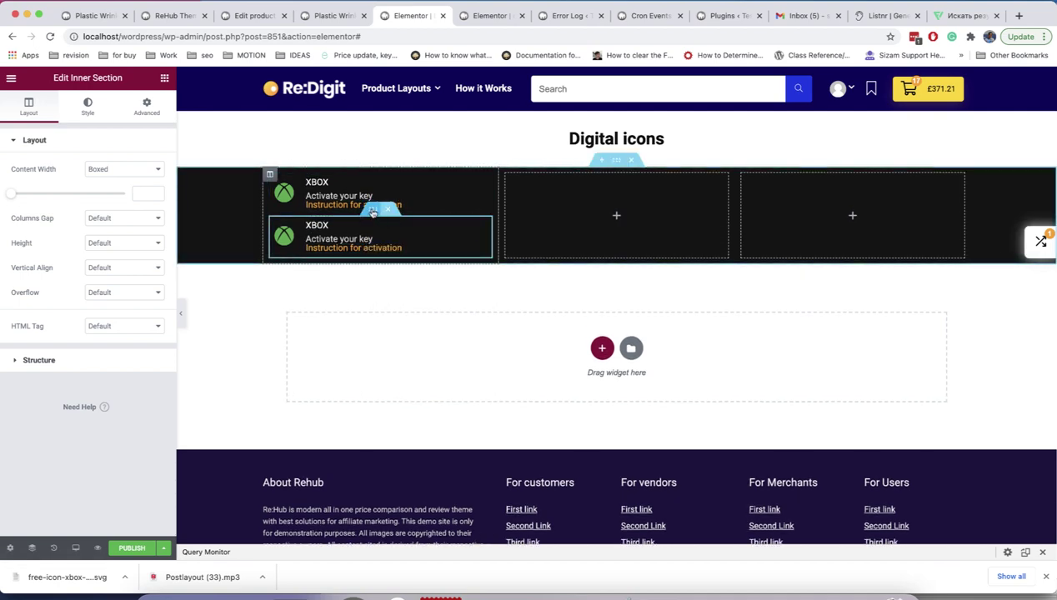
pyautogui.moveTo(373, 212); pyautogui.dragTo(581, 186)
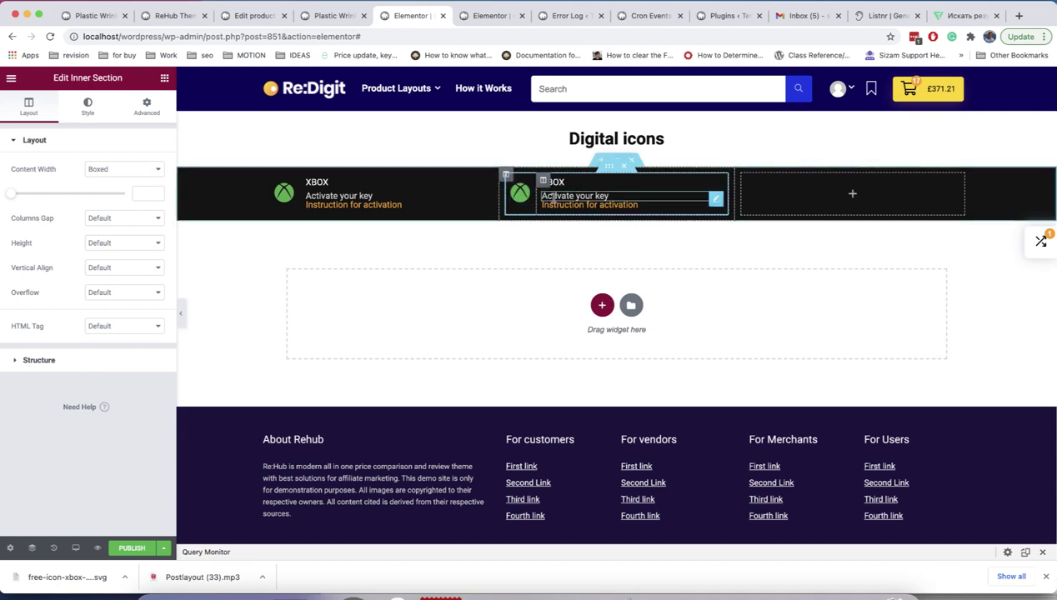
# - Replace the copied block's Xbox icon with an Icon widget showing a gamepad, in white with size 33
pyautogui.click(524, 193)
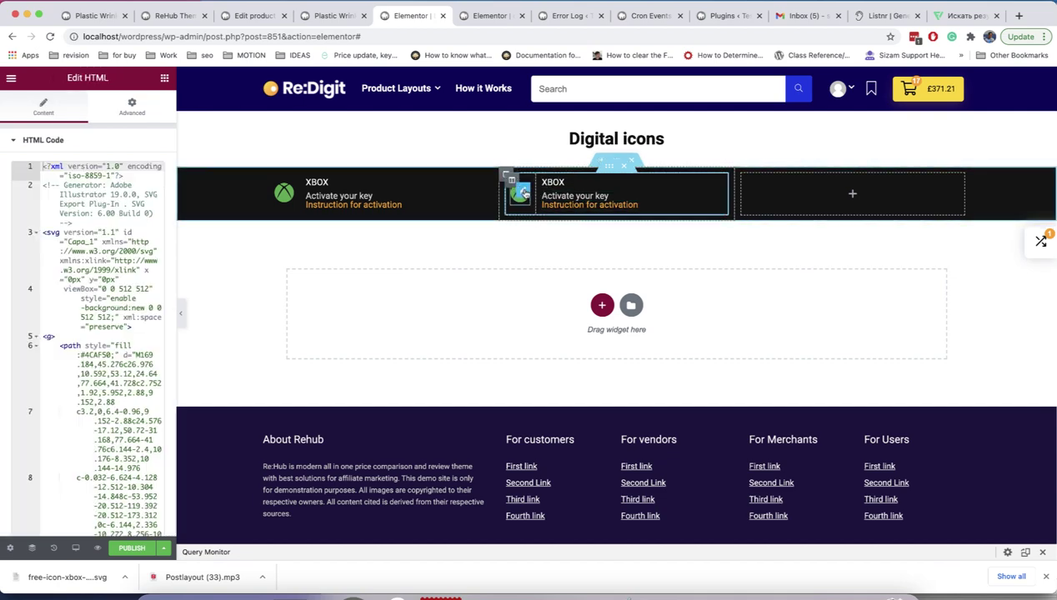
pyautogui.click(164, 78)
pyautogui.scroll(-10, 74, 328)
pyautogui.click(87, 125)
pyautogui.write('icon')
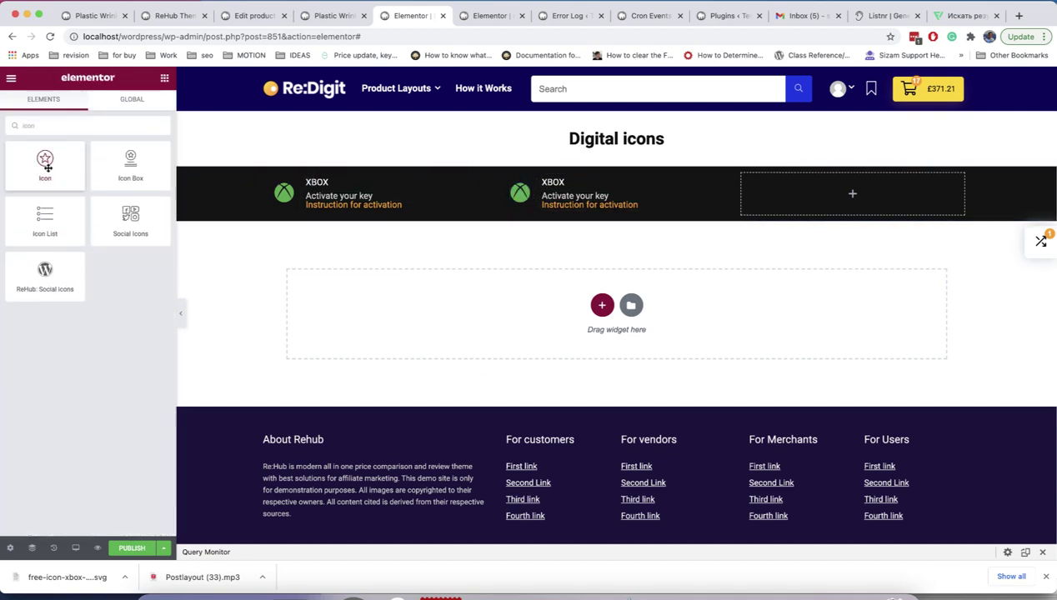
pyautogui.moveTo(43, 161); pyautogui.dragTo(523, 224)
pyautogui.click(87, 208)
pyautogui.click(243, 327)
pyautogui.doubleClick(617, 204)
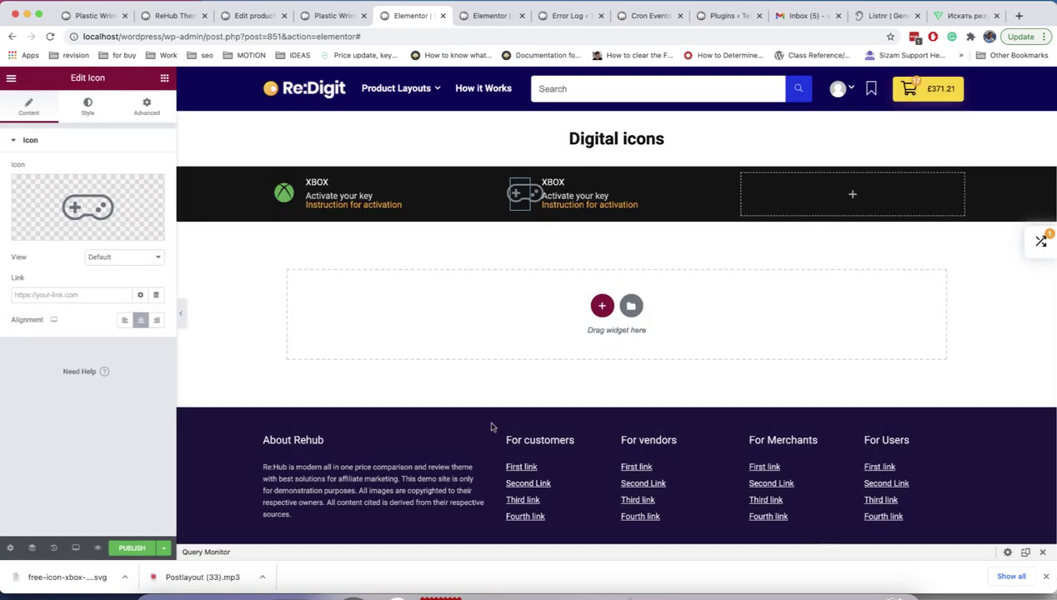
pyautogui.click(87, 106)
pyautogui.click(155, 193)
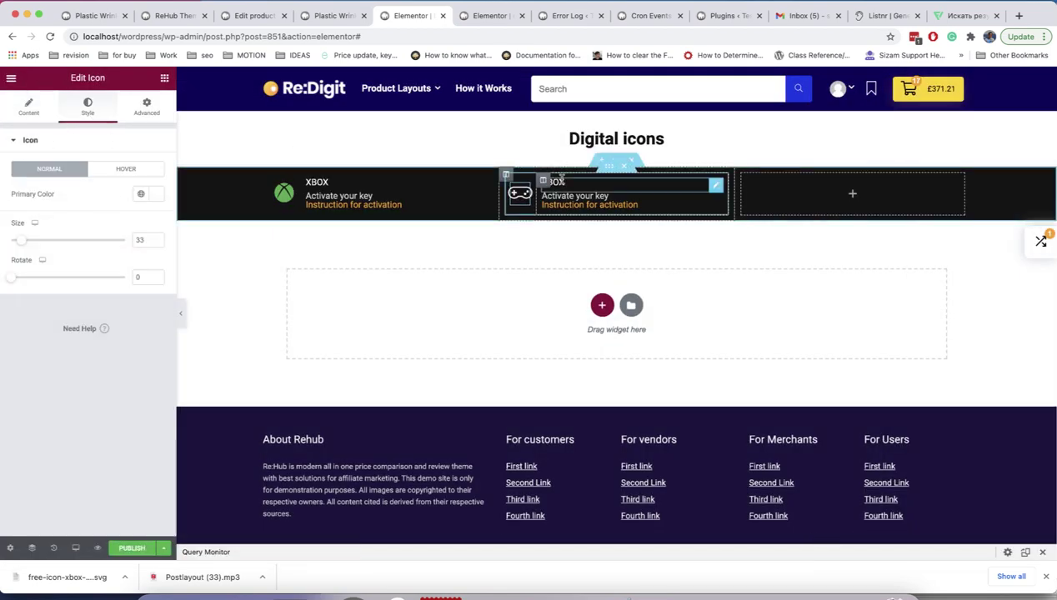
# - Replace the XBOX heading text in the gamepad block with "Activate"
pyautogui.click(576, 183)
pyautogui.doubleClick(576, 182)
pyautogui.write('Activate')
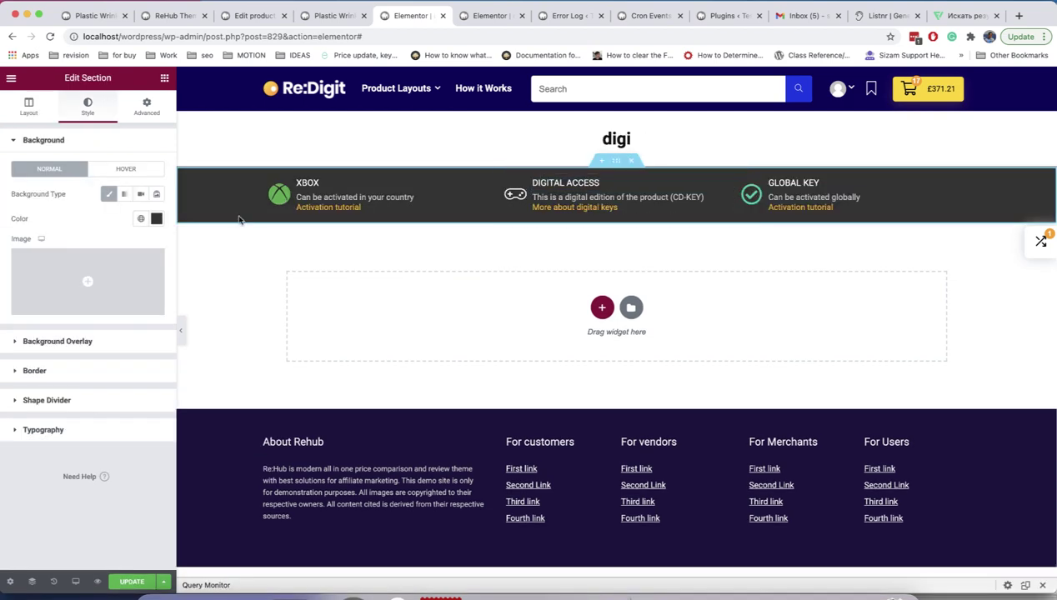
# - Check the border settings of the digi template's section and clear the section's background color
pyautogui.click(68, 371)
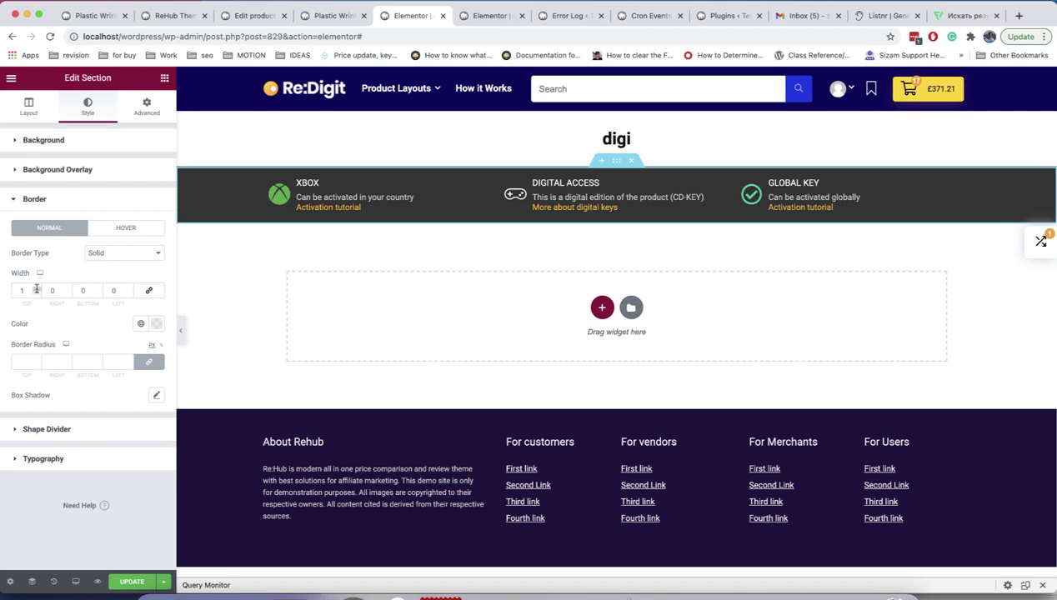
pyautogui.click(157, 324)
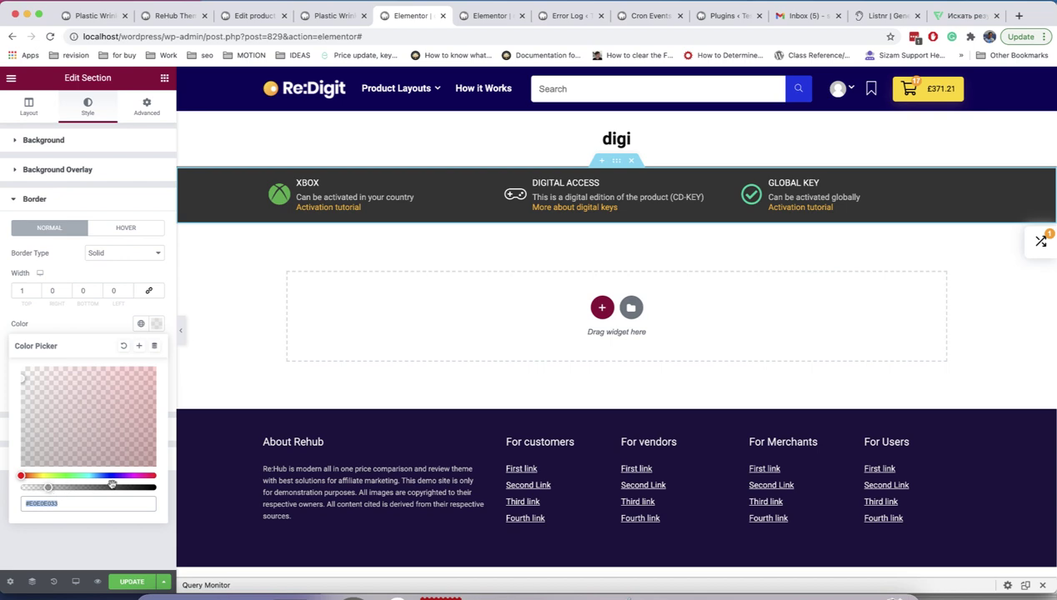
pyautogui.click(92, 321)
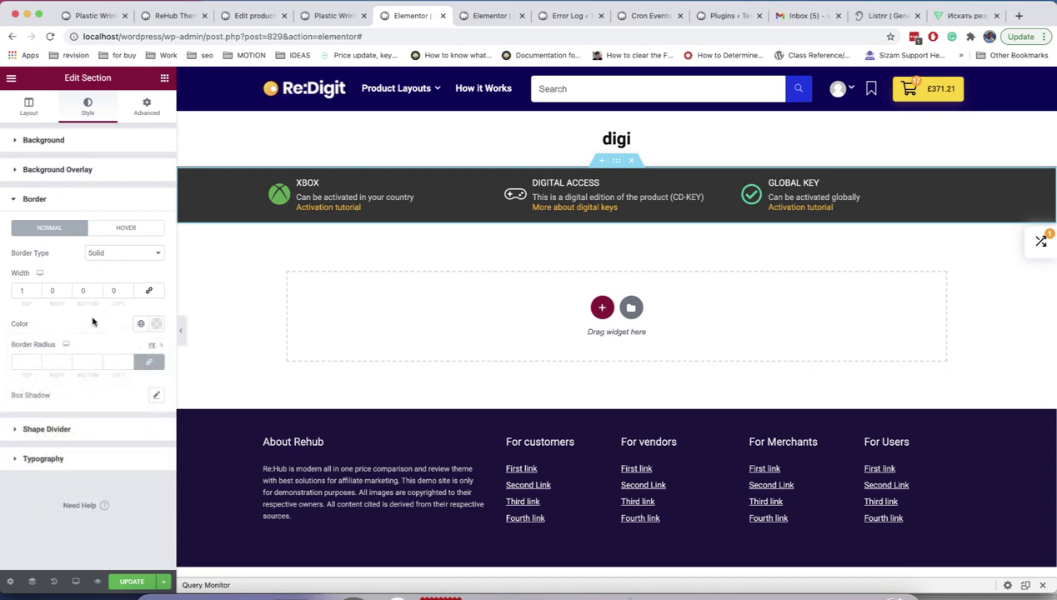
pyautogui.click(86, 142)
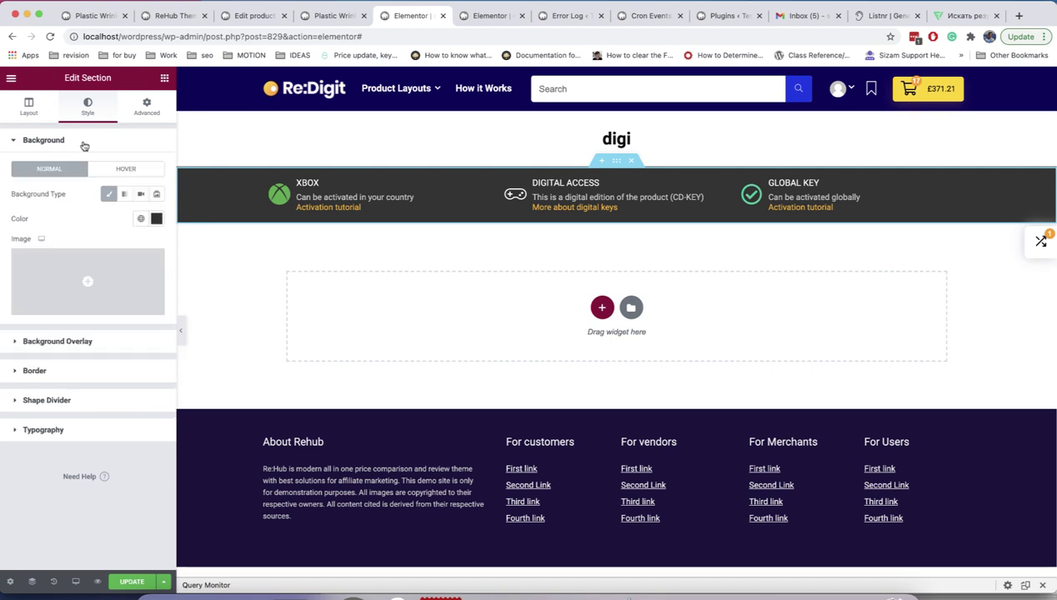
pyautogui.click(157, 220)
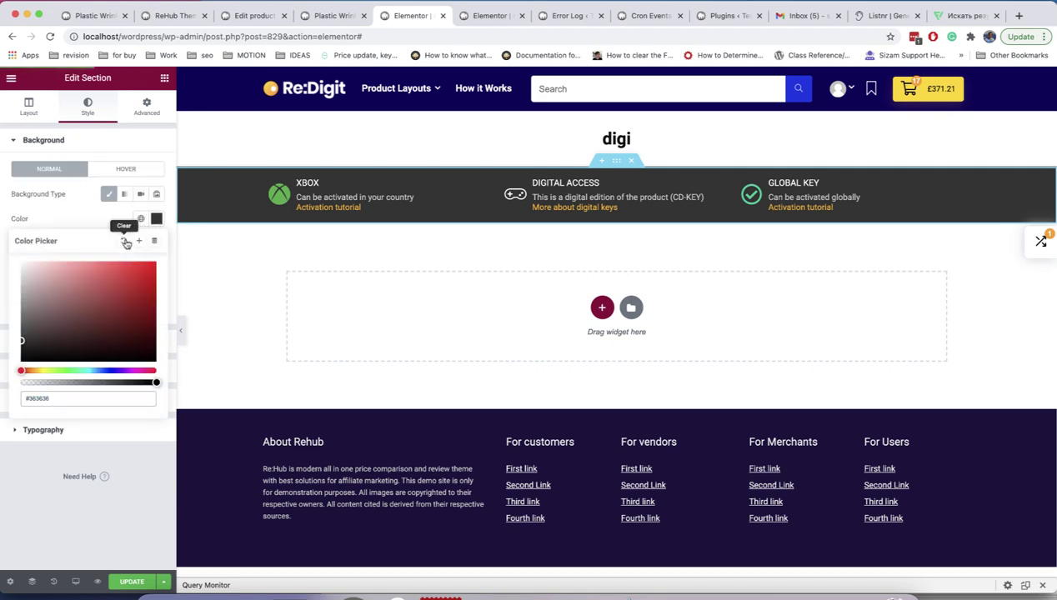
pyautogui.click(126, 242)
# - Update the digi template and preview its changes
pyautogui.click(132, 582)
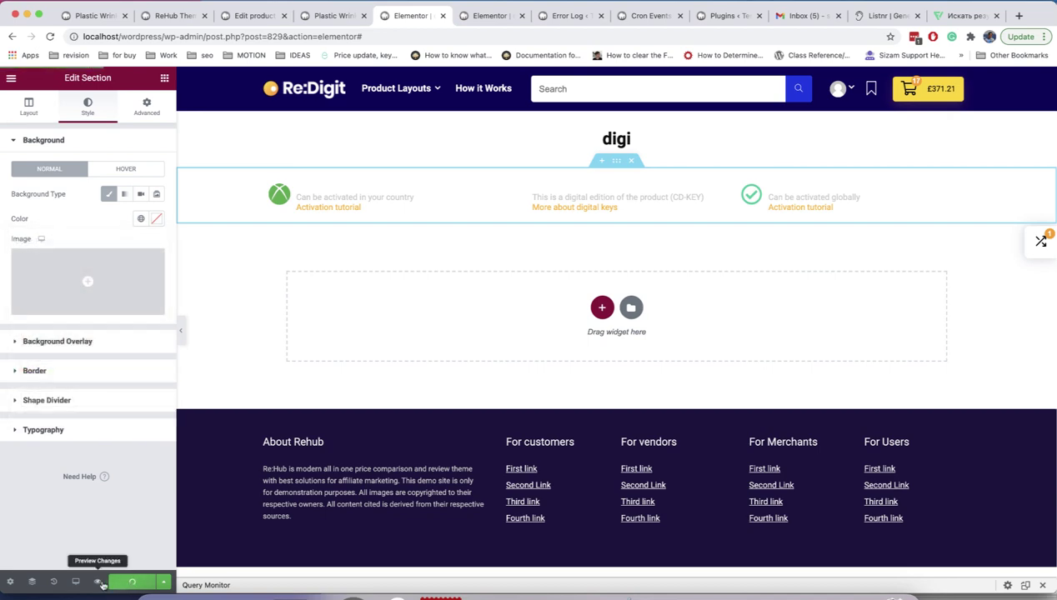
pyautogui.click(100, 583)
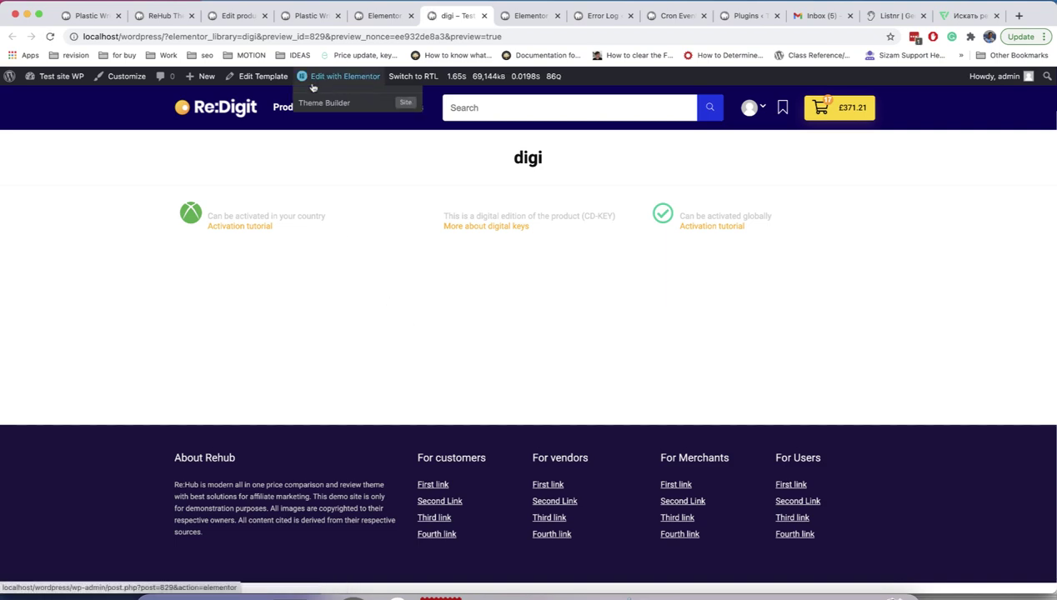
# - Open the digi template's WordPress edit page and copy its "Auto render by view" shortcode
pyautogui.click(273, 77)
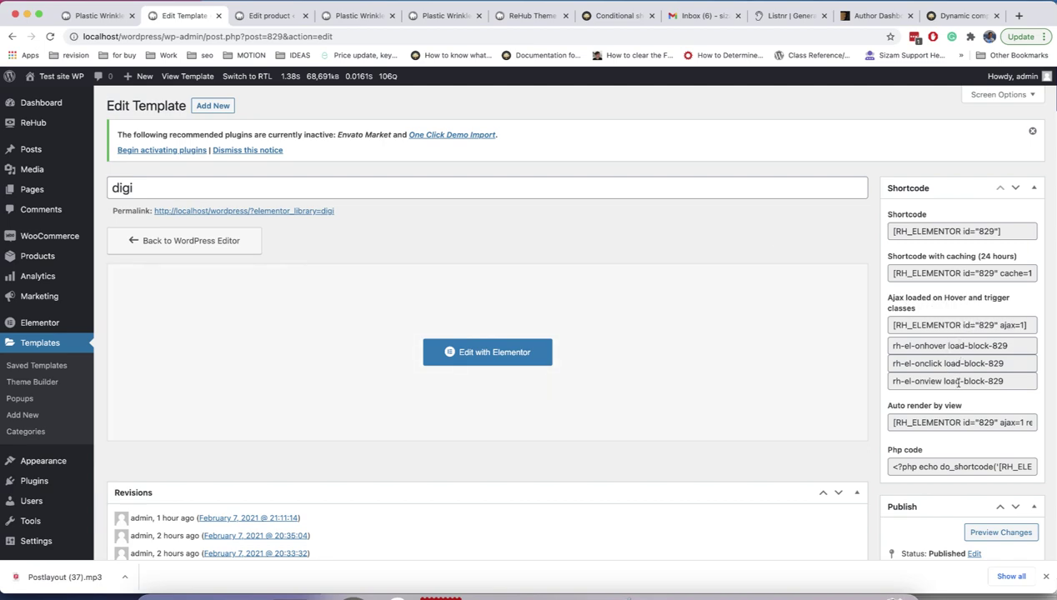
pyautogui.moveTo(890, 422); pyautogui.dragTo(1054, 430)
pyautogui.press('super+c')
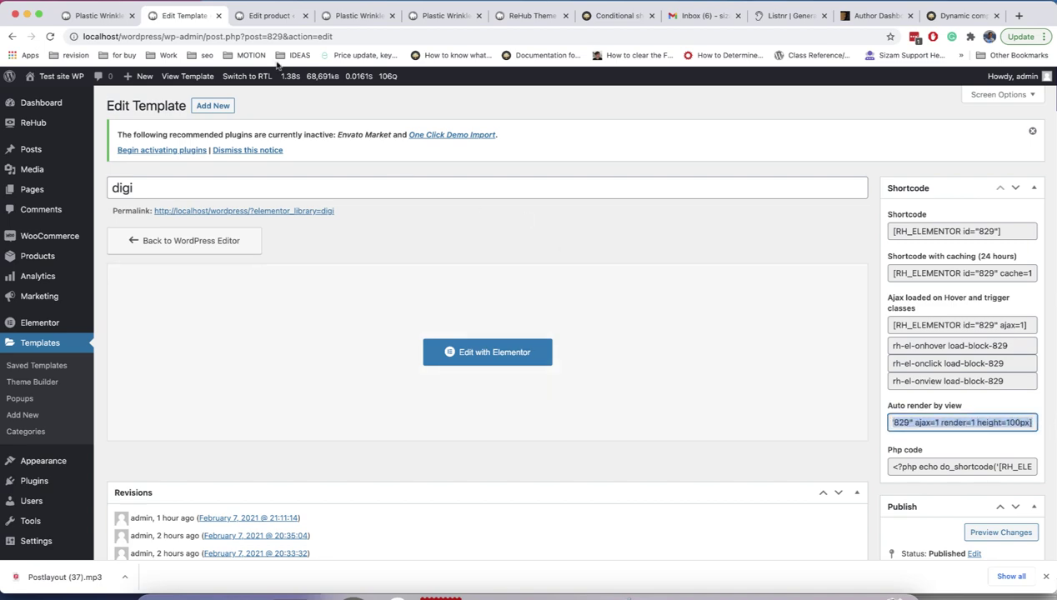
# - Paste the copied digi template shortcode into the product's custom code area rendered before content
pyautogui.click(267, 15)
pyautogui.scroll(-15, 502, 324)
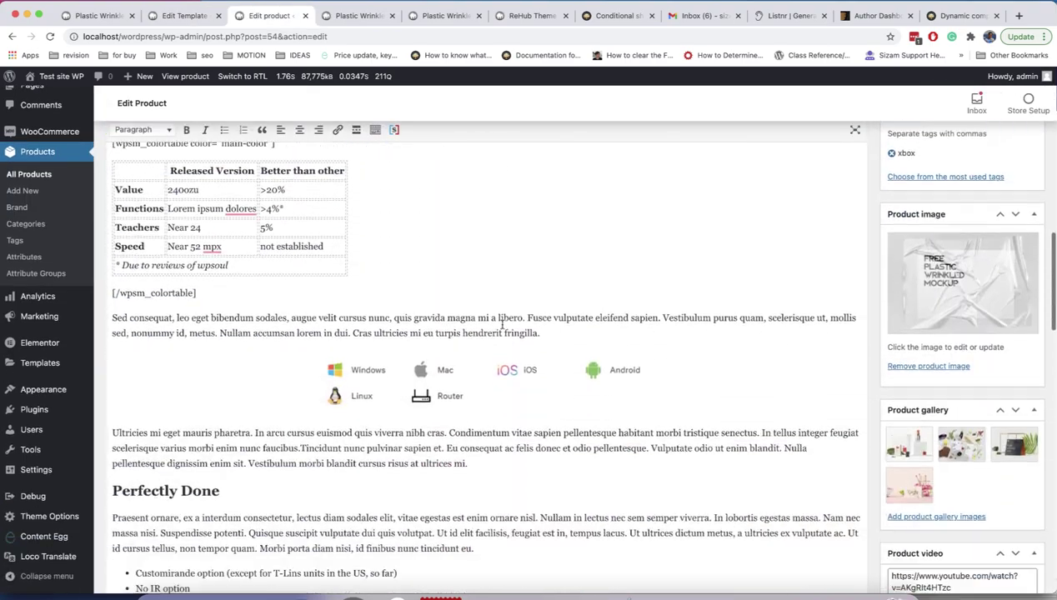
pyautogui.scroll(-5, 502, 324)
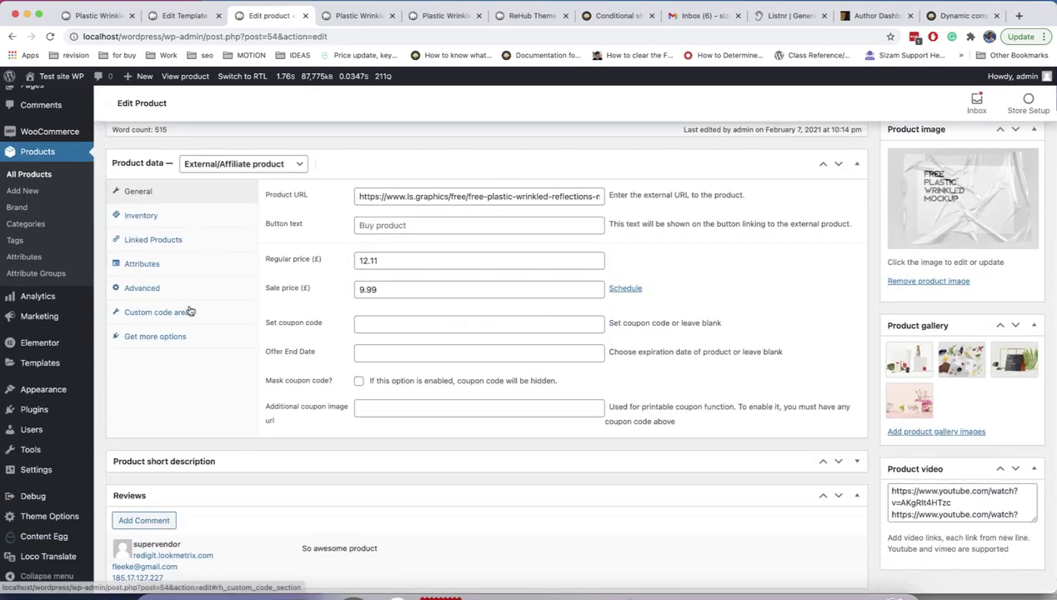
pyautogui.click(190, 312)
pyautogui.click(426, 242)
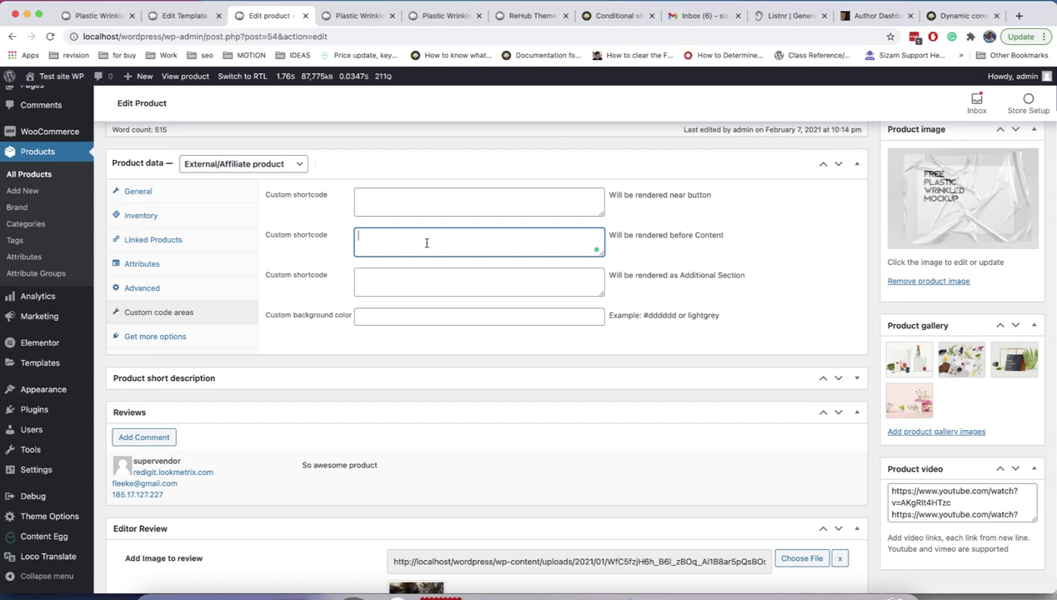
pyautogui.press('super+v')
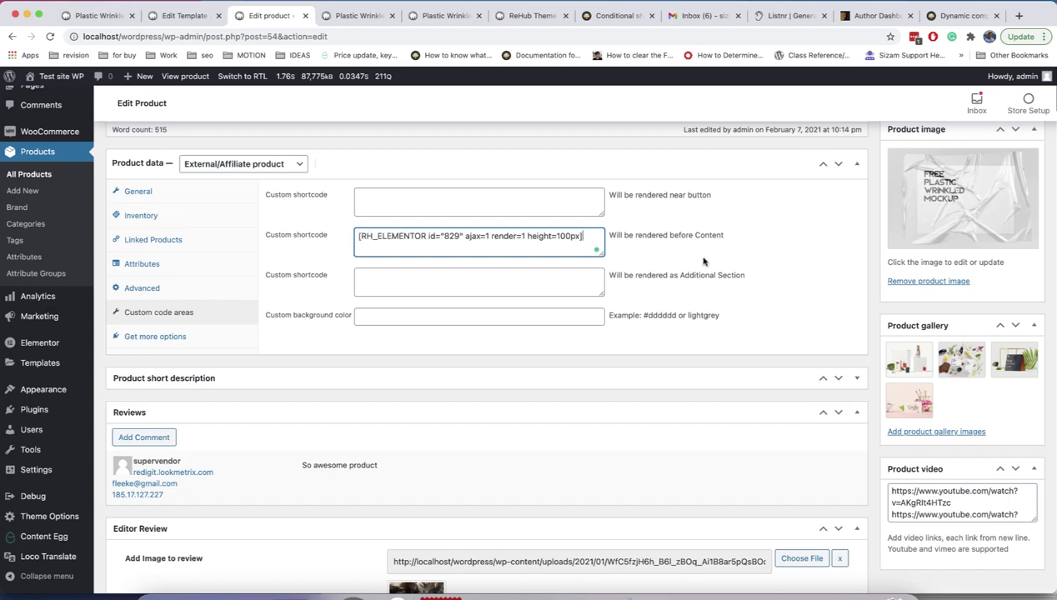
# - Update the Plastic Wrinkled Reflections product and open its product page in a new tab
pyautogui.scroll(15, 703, 262)
pyautogui.scroll(-4, 703, 261)
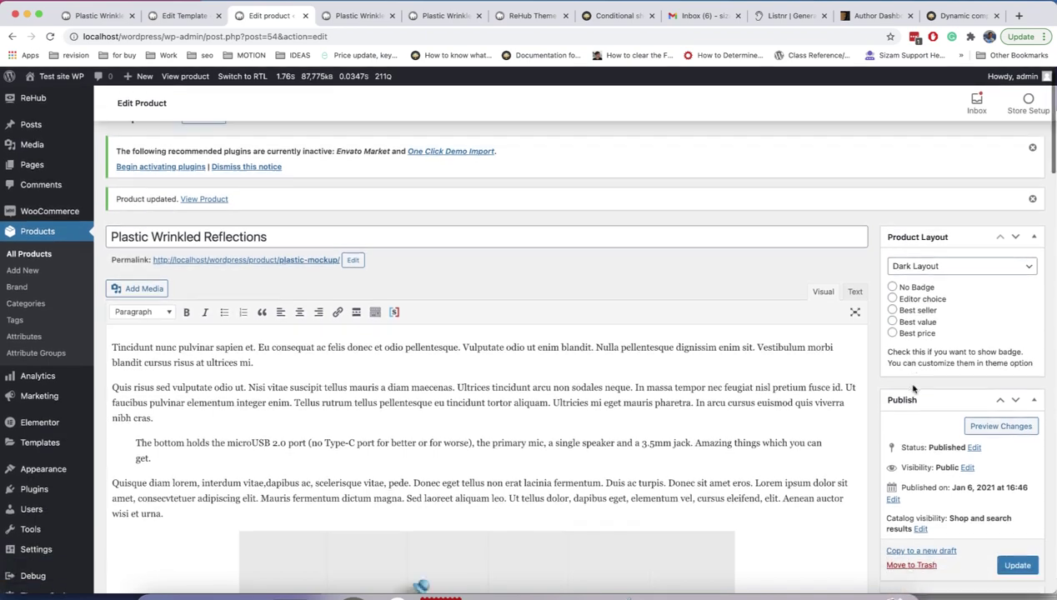
pyautogui.click(1005, 427)
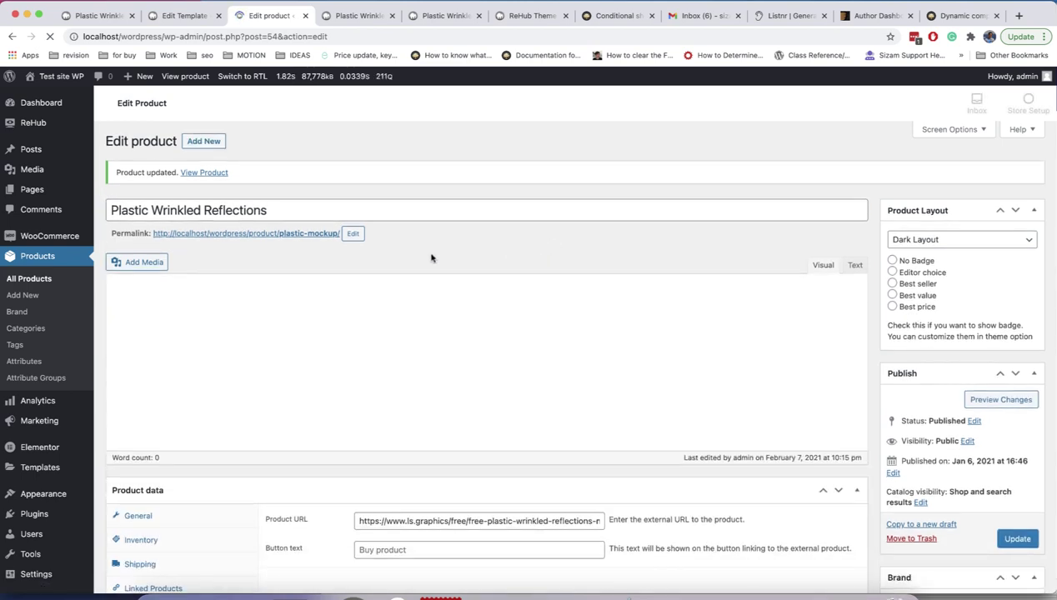
pyautogui.rightClick(299, 287)
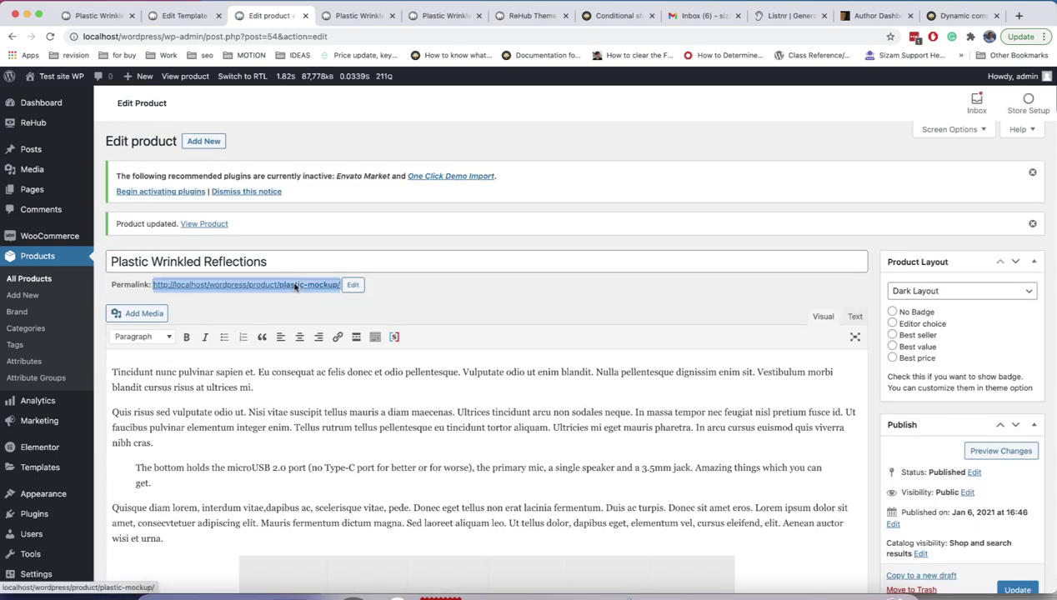
pyautogui.click(302, 291)
pyautogui.click(322, 17)
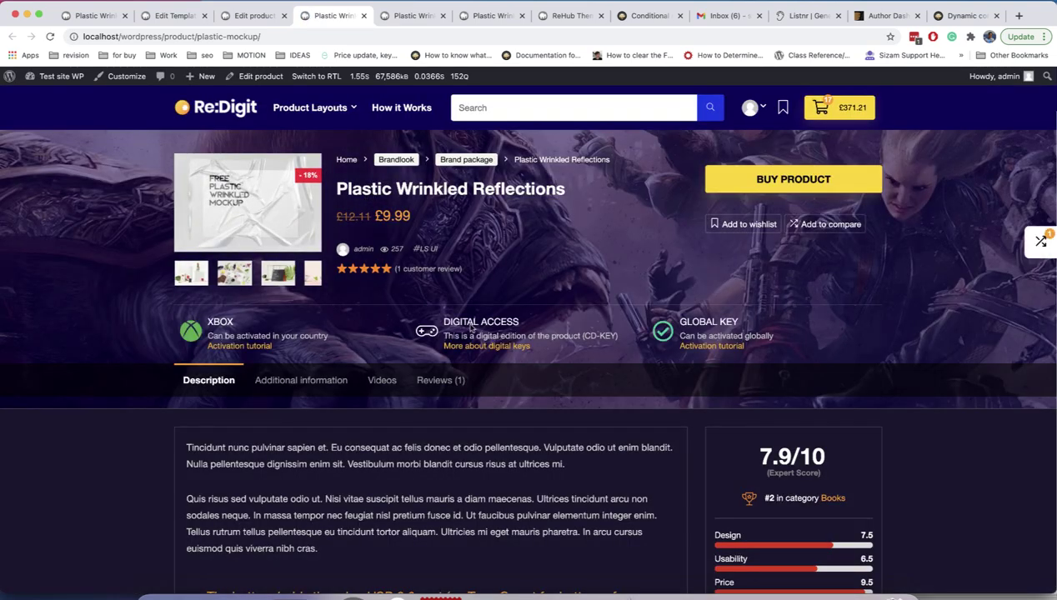
# - Set the height parameter to 1px in the product's custom shortcode rendered before content
pyautogui.click(244, 16)
pyautogui.scroll(-15, 333, 267)
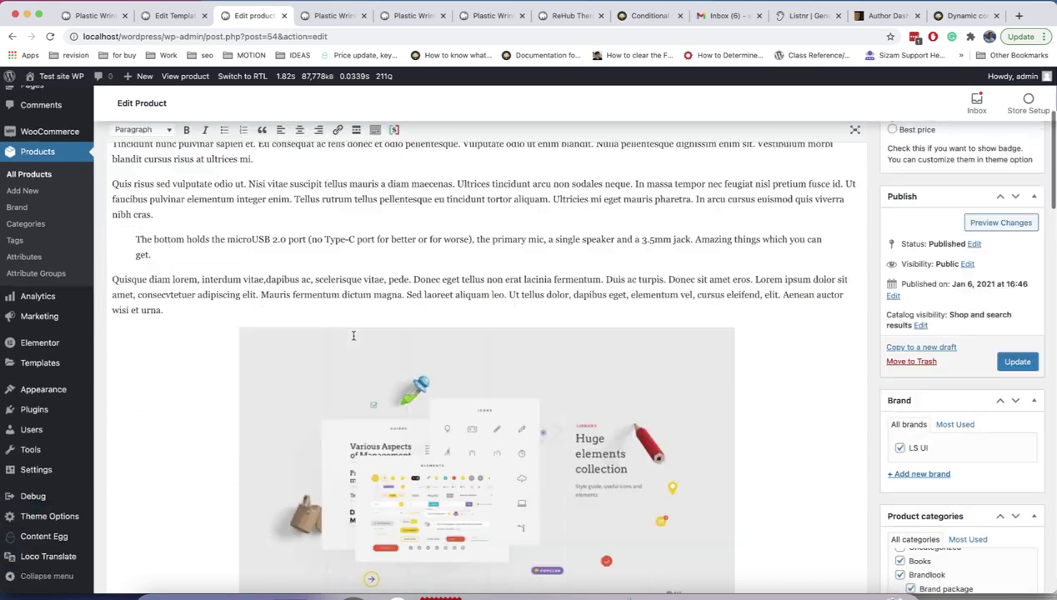
pyautogui.scroll(-10, 354, 336)
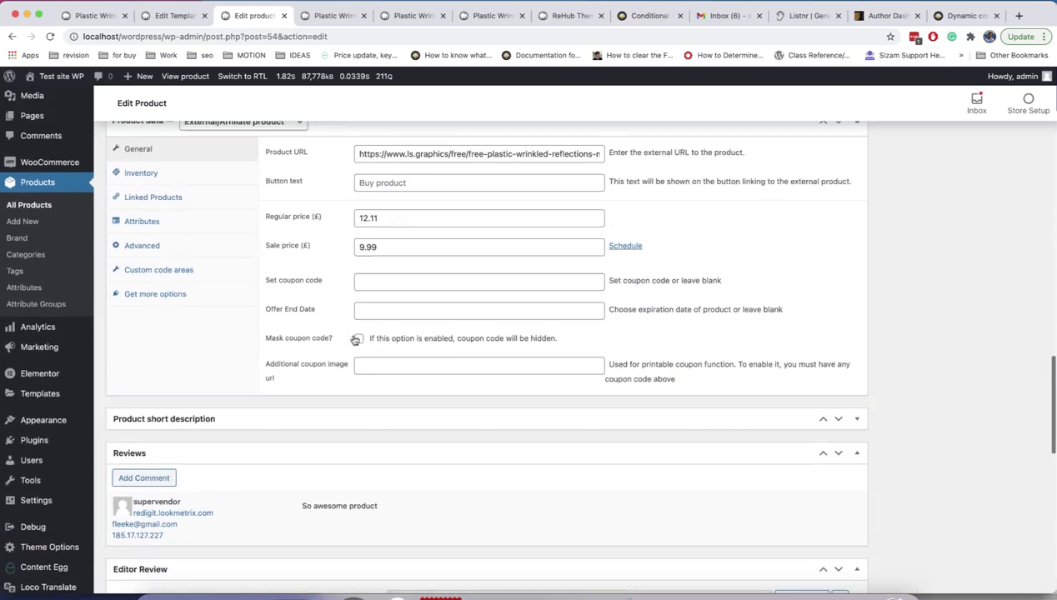
pyautogui.click(213, 291)
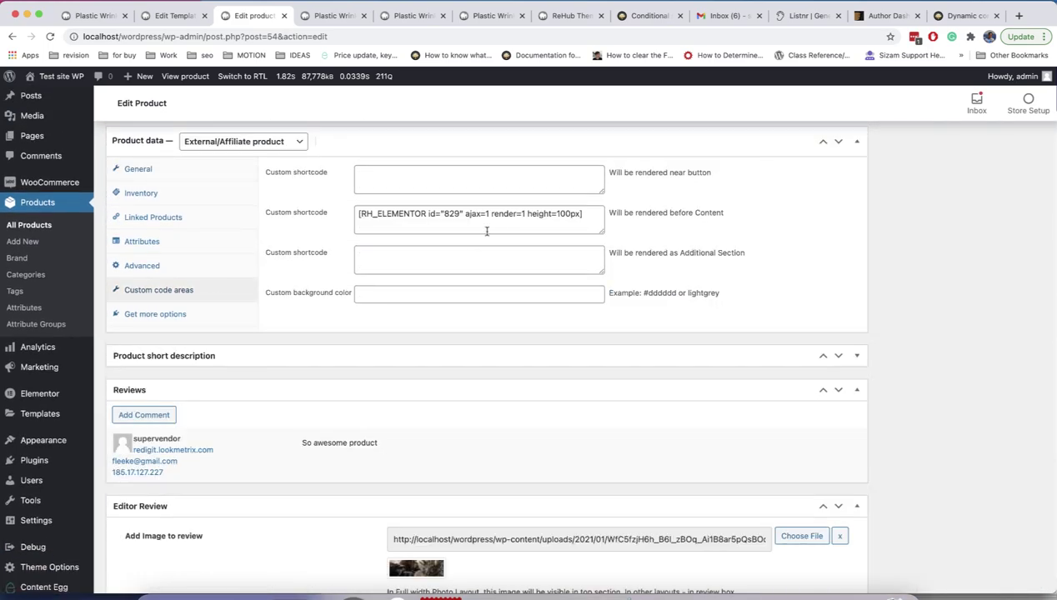
pyautogui.click(565, 215)
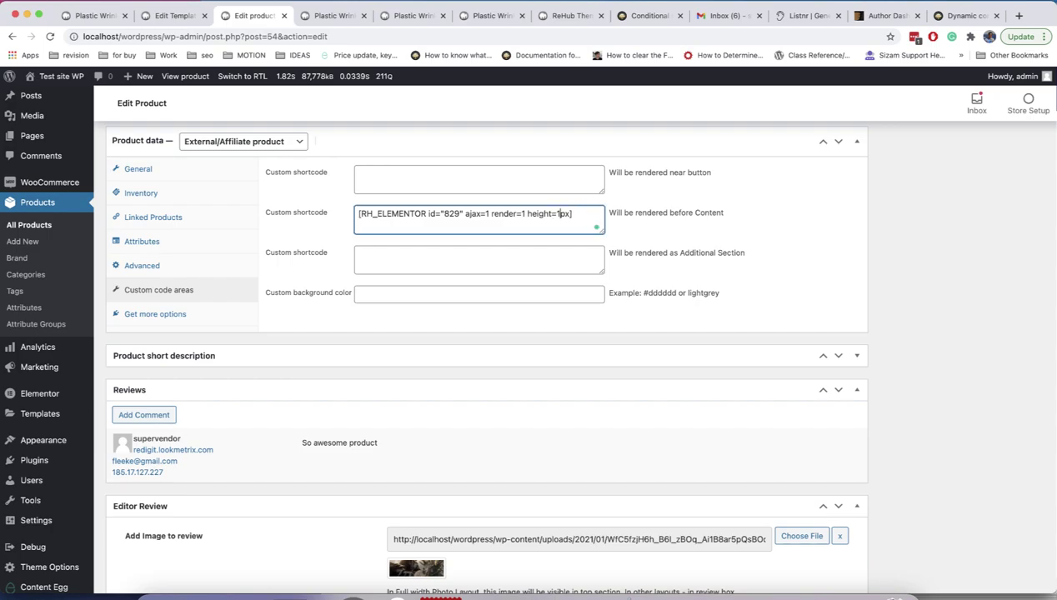
# - Update the product with the changed shortcode and reload its product page to check the section
pyautogui.scroll(15, 676, 219)
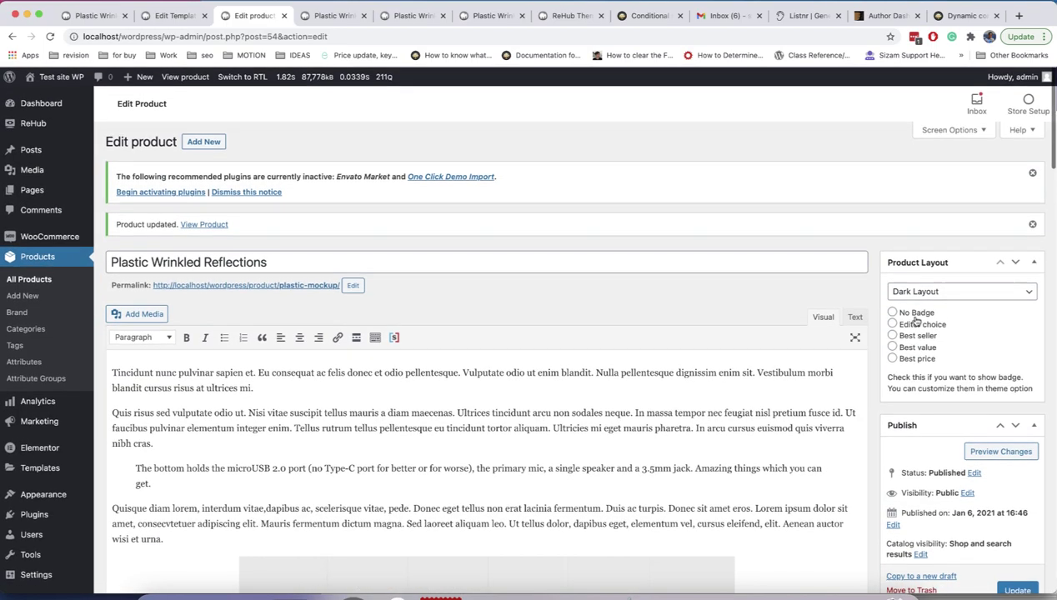
pyautogui.scroll(-3, 964, 388)
pyautogui.click(1010, 438)
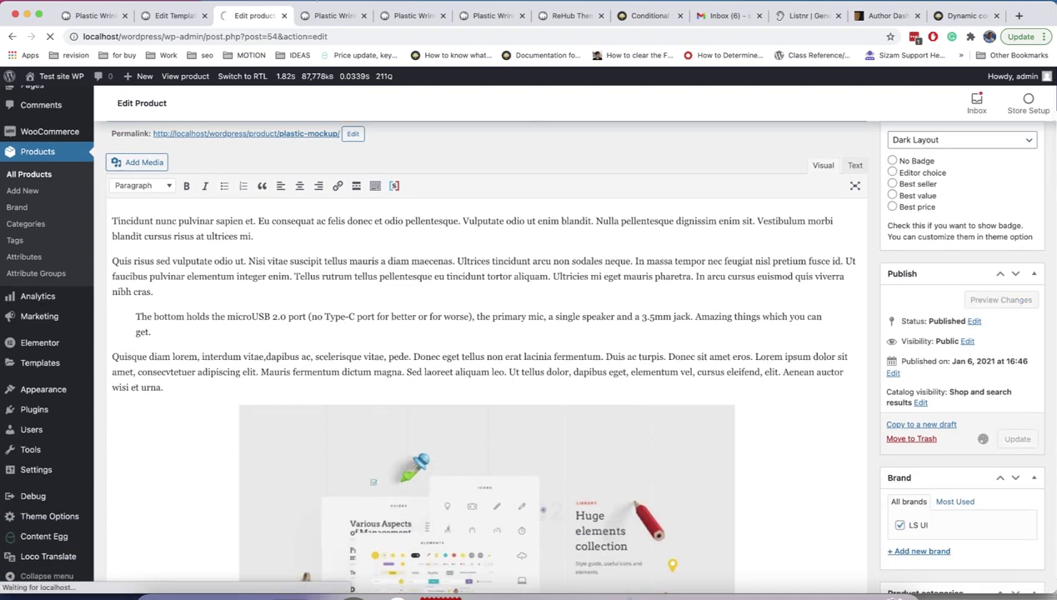
pyautogui.click(327, 17)
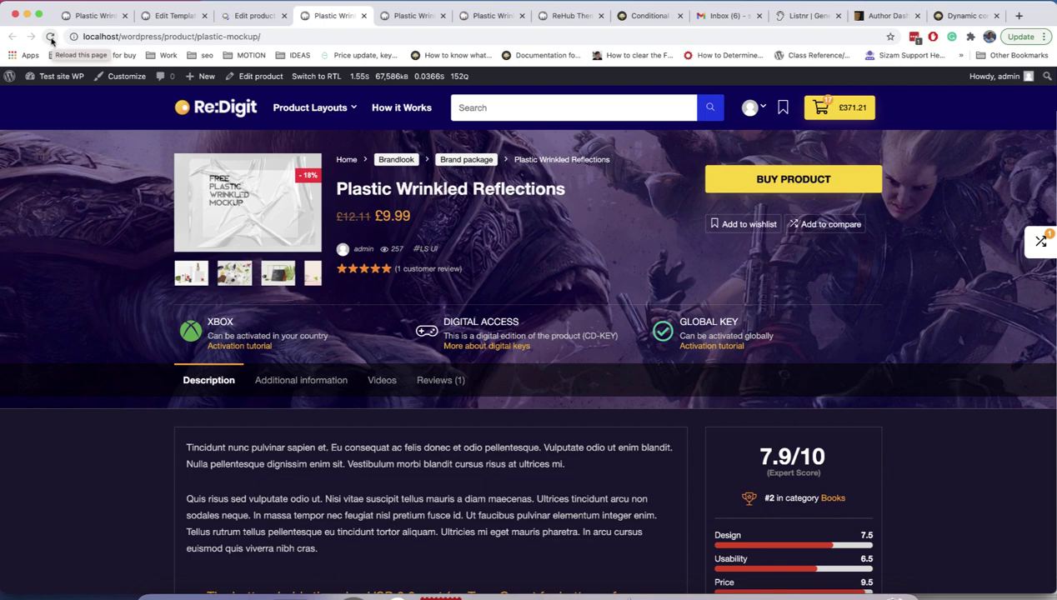
pyautogui.click(51, 37)
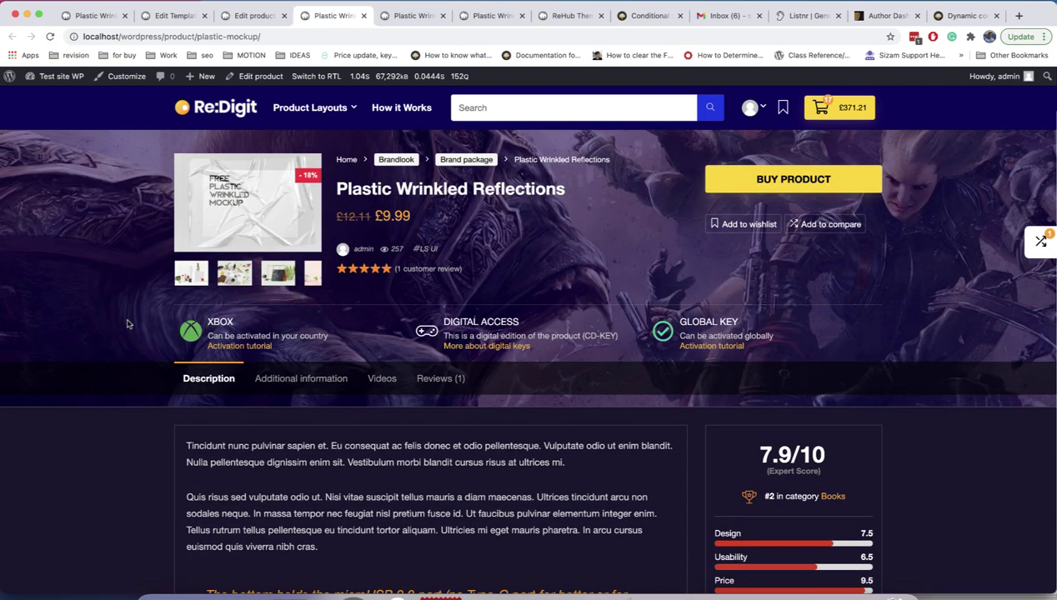
# - Set the height parameter back to 100px in the product's custom shortcode rendered before content
pyautogui.click(249, 16)
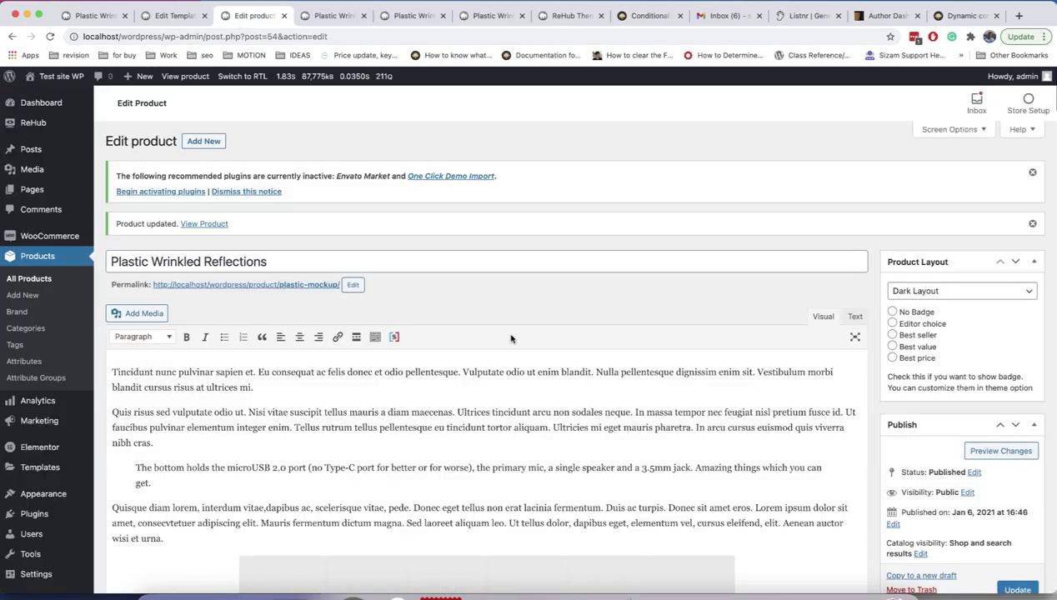
pyautogui.scroll(-15, 511, 337)
pyautogui.scroll(2, 511, 336)
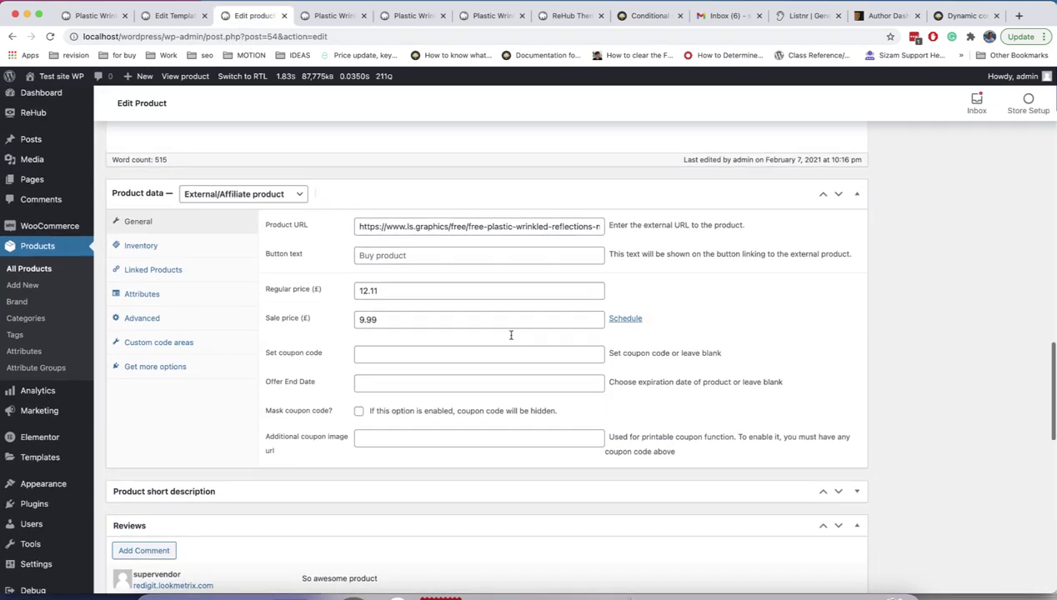
pyautogui.scroll(1, 511, 336)
pyautogui.click(192, 360)
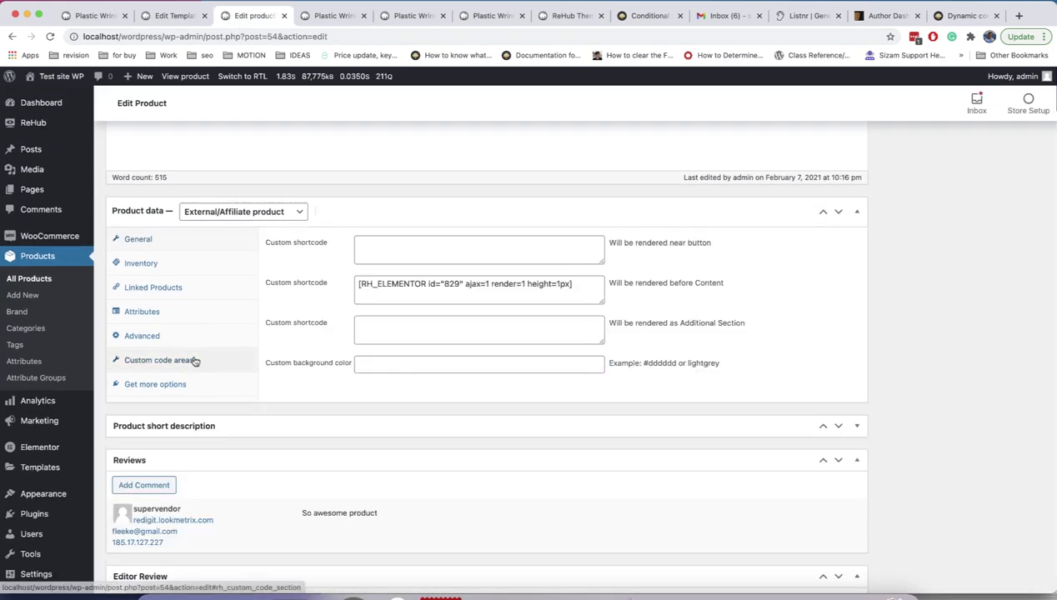
pyautogui.click(561, 285)
pyautogui.write('00')
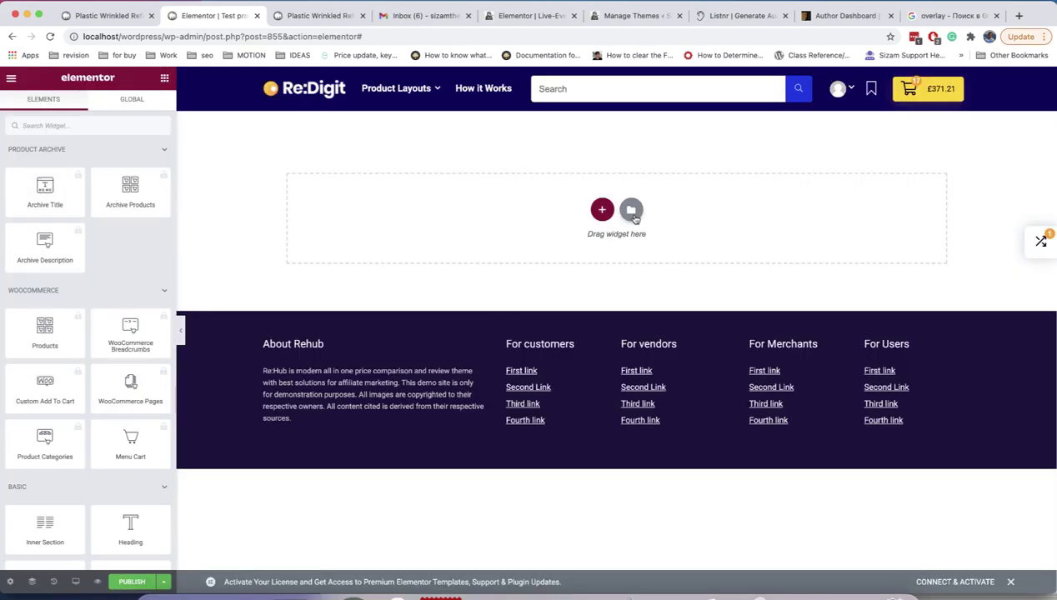
# - Open the Elementor template library and browse its blocks without the Product Archive category filter
pyautogui.click(632, 209)
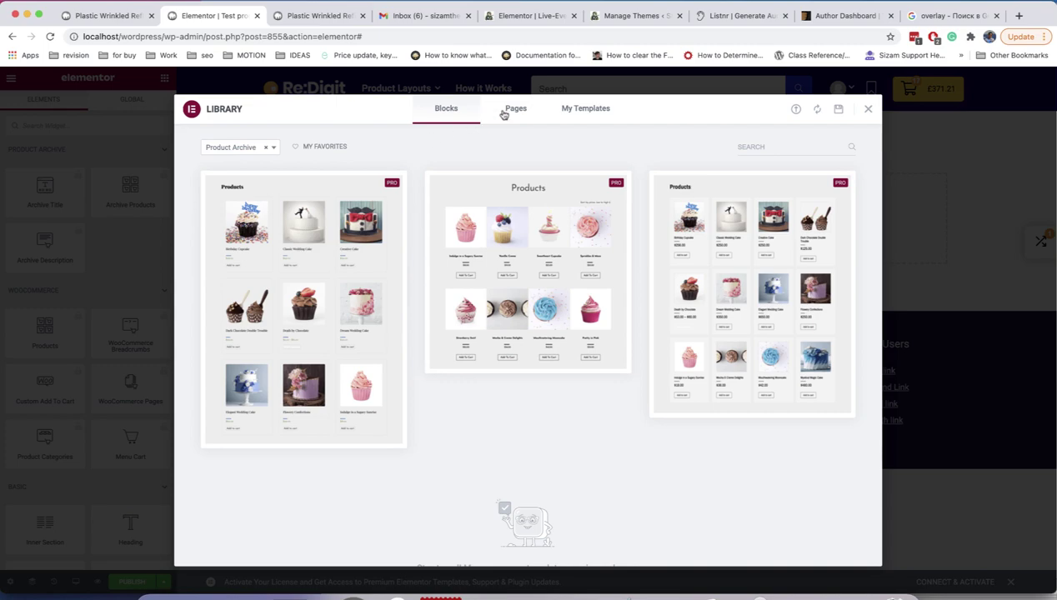
pyautogui.click(266, 150)
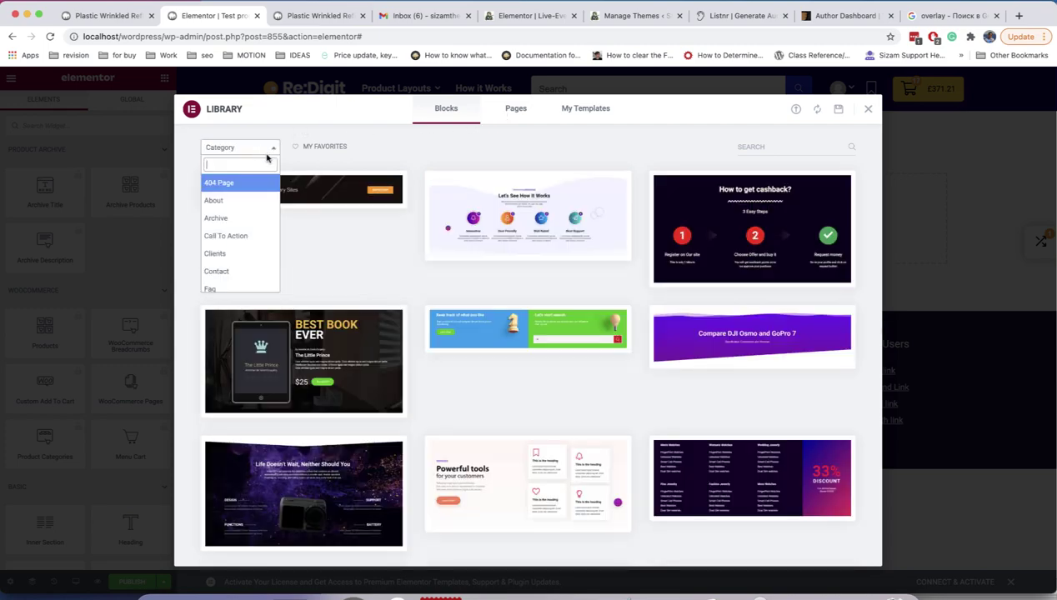
pyautogui.click(355, 135)
pyautogui.scroll(-5, 362, 272)
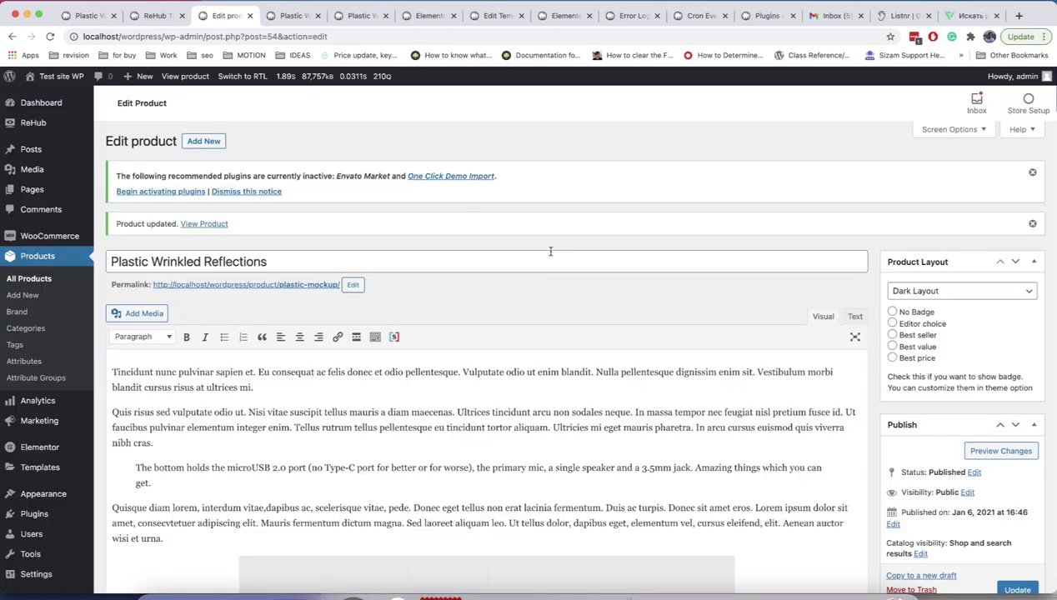
pyautogui.scroll(-5, 551, 251)
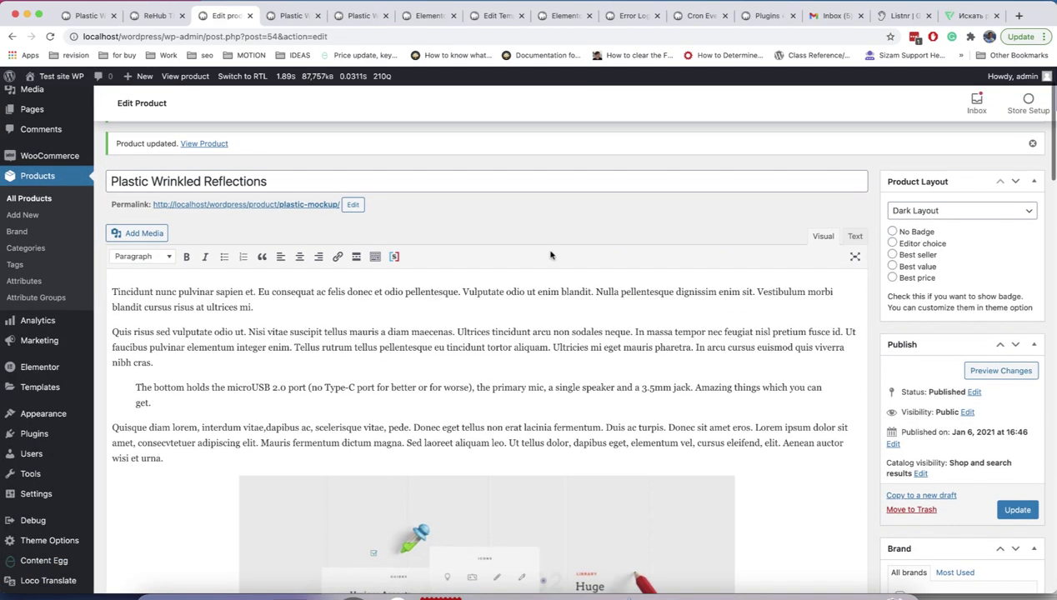
pyautogui.scroll(-5, 550, 251)
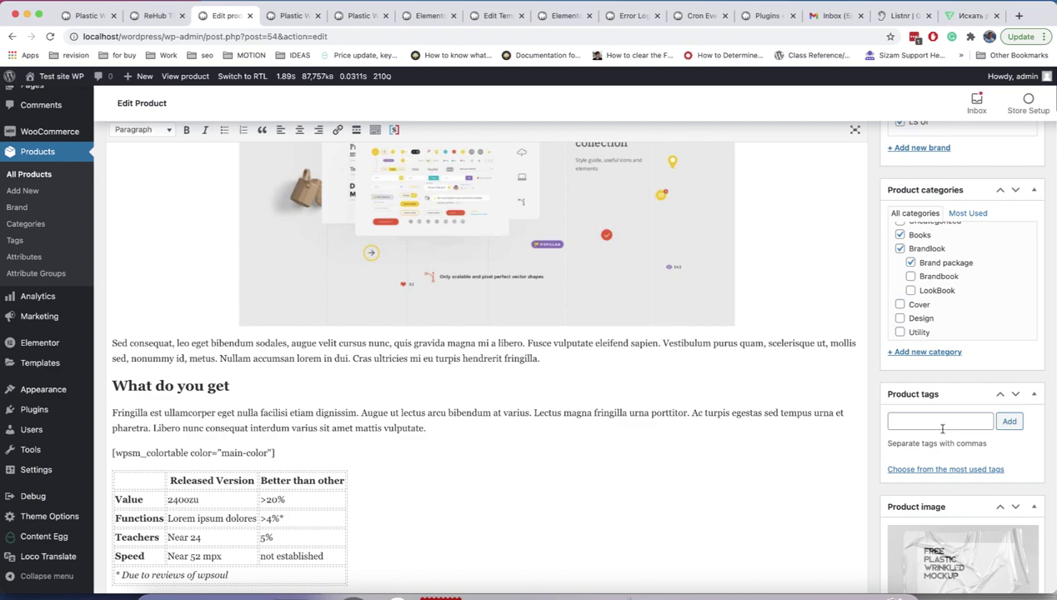
pyautogui.scroll(15, 552, 321)
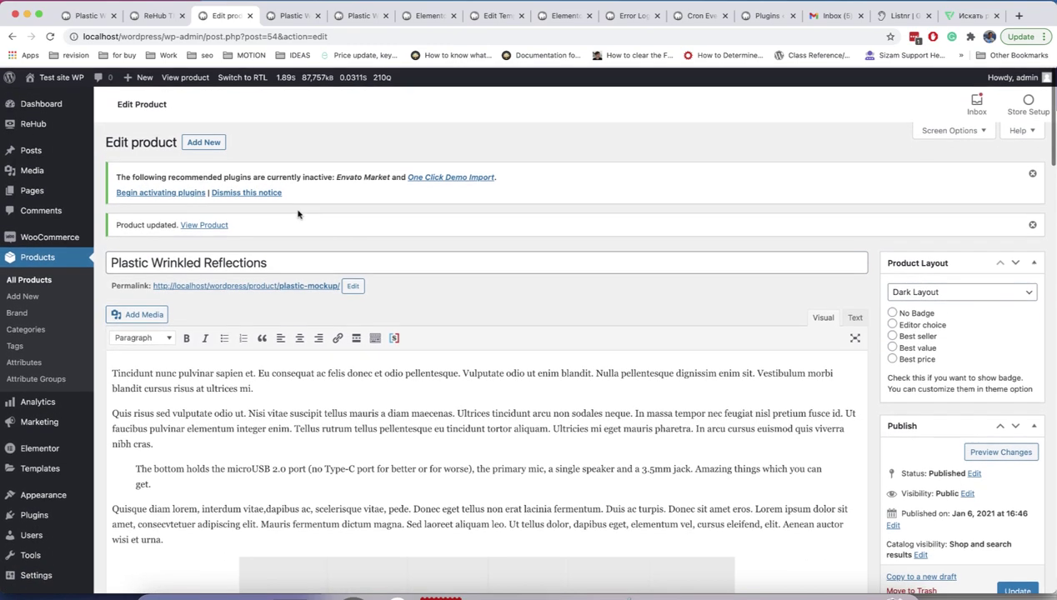
# - Open ReHub's Support and tips page in a new browser tab
pyautogui.moveTo(66, 119)
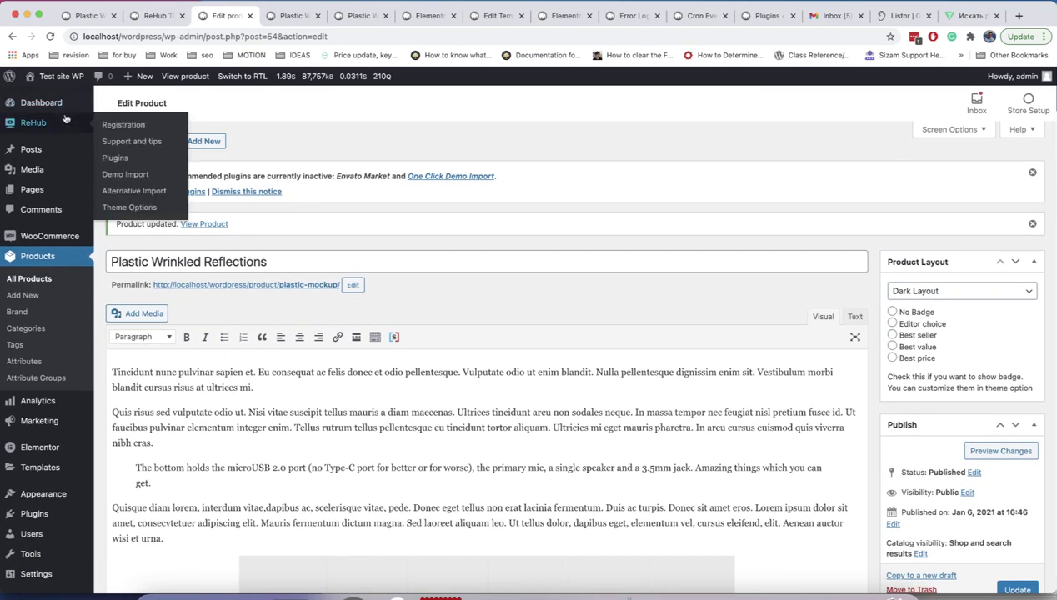
pyautogui.rightClick(120, 143)
pyautogui.click(144, 149)
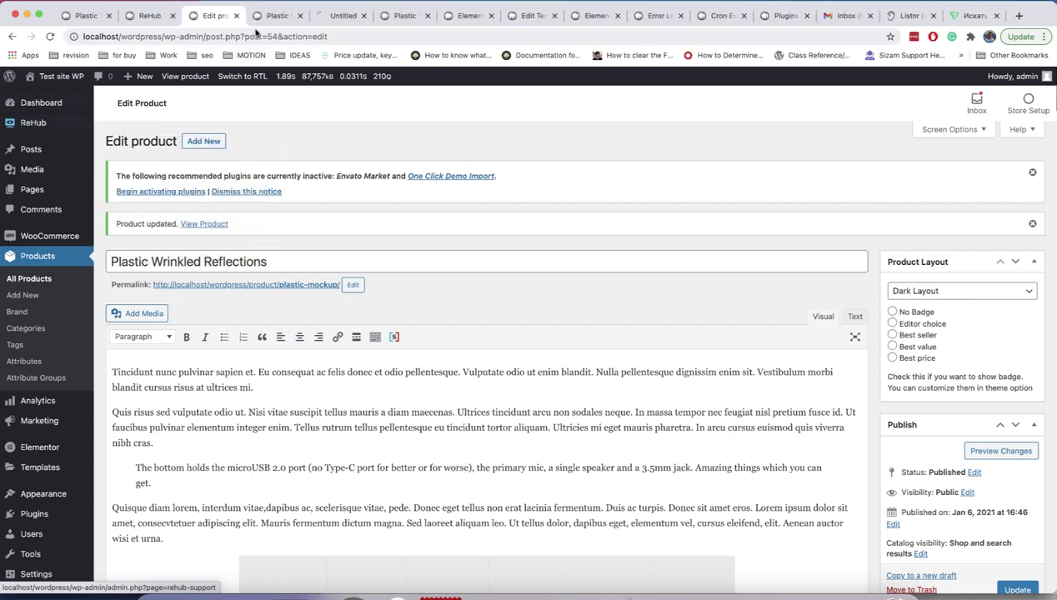
pyautogui.click(332, 18)
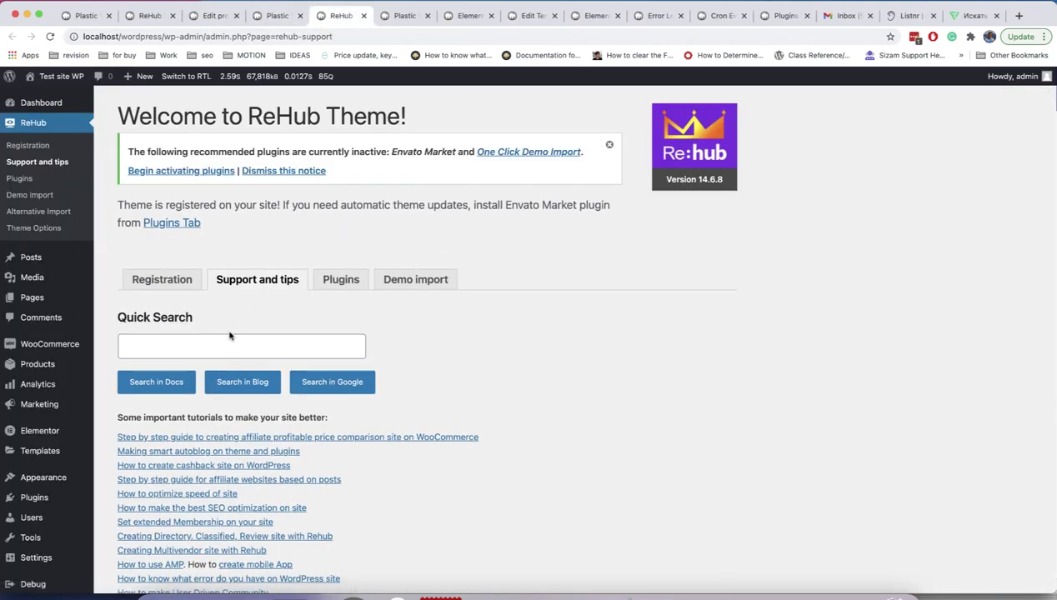
# - Search the theme's blog for "conditional shortcode" and read the article "Conditional shortcodes of Rehub theme"
pyautogui.click(231, 337)
pyautogui.write('conditional shortcode')
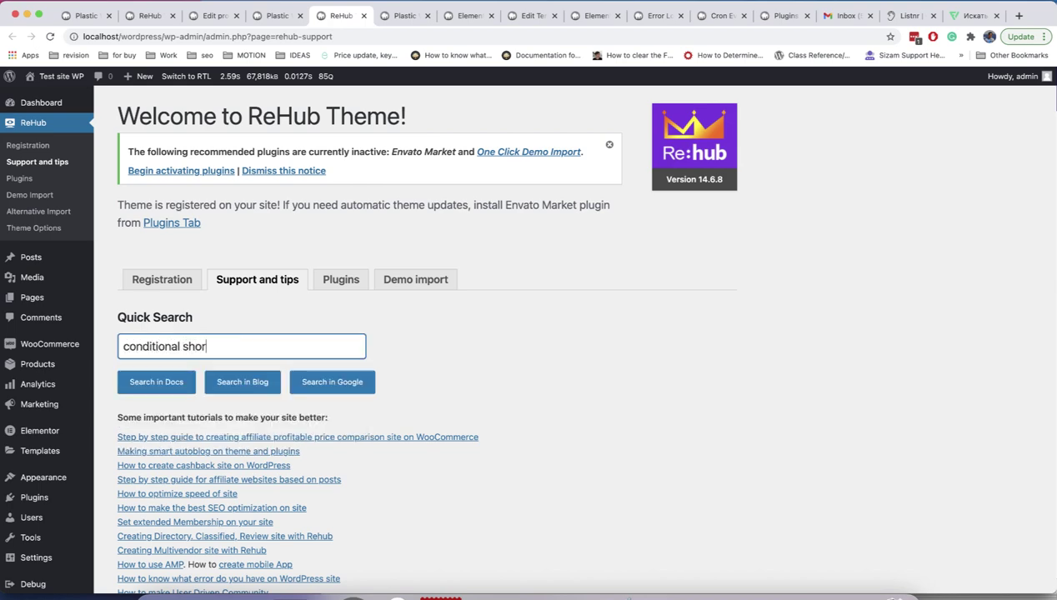
pyautogui.click(262, 385)
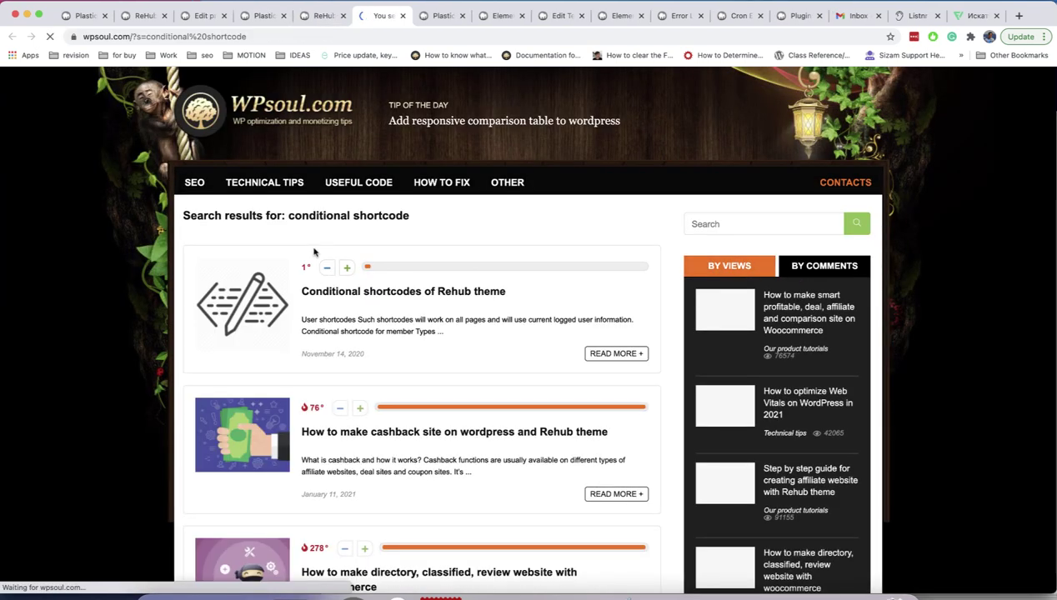
pyautogui.click(448, 291)
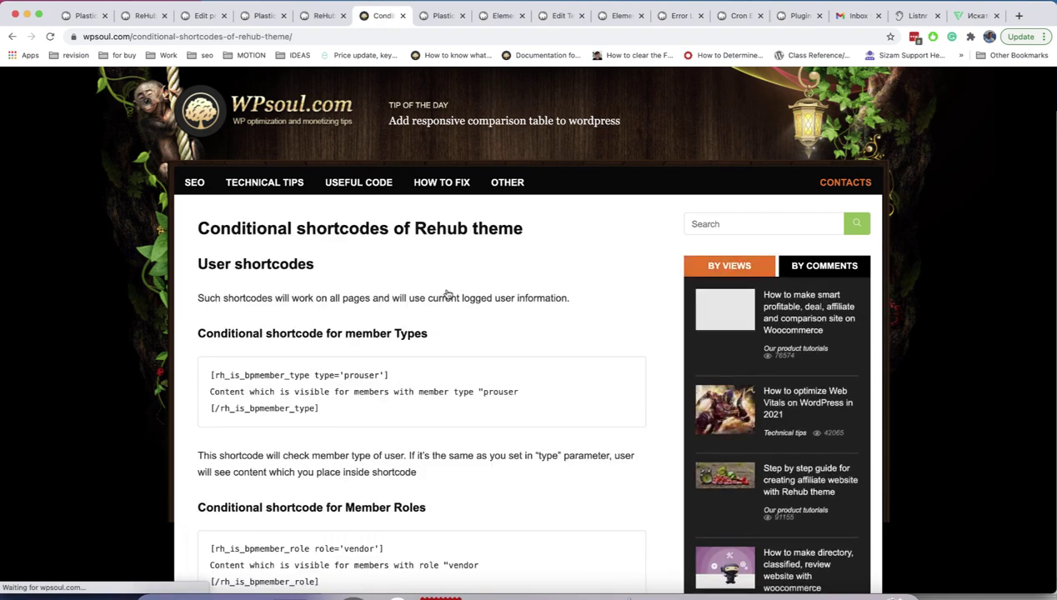
pyautogui.scroll(-2, 448, 294)
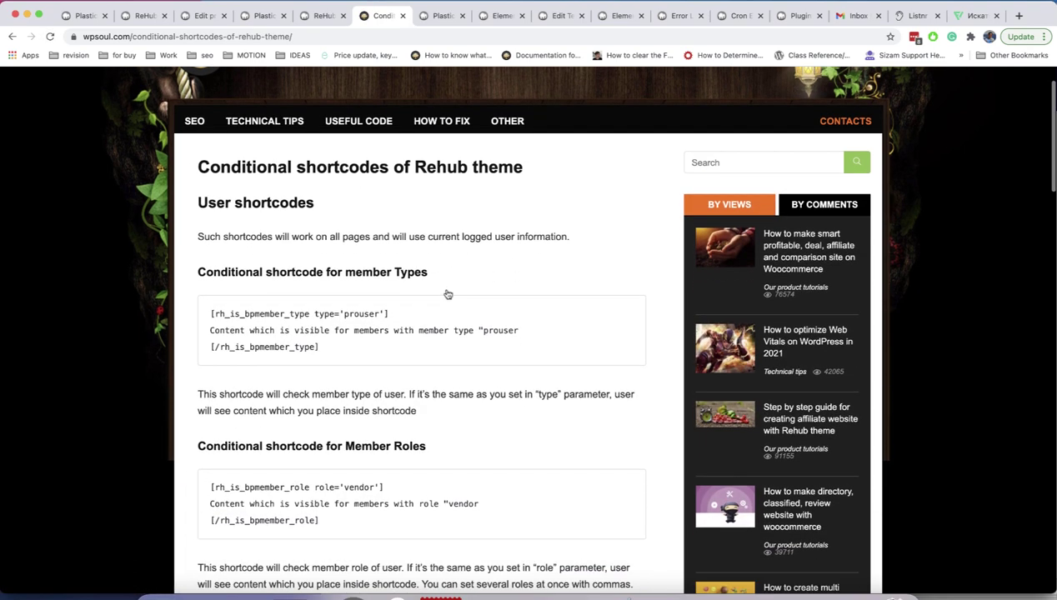
pyautogui.scroll(-4, 448, 294)
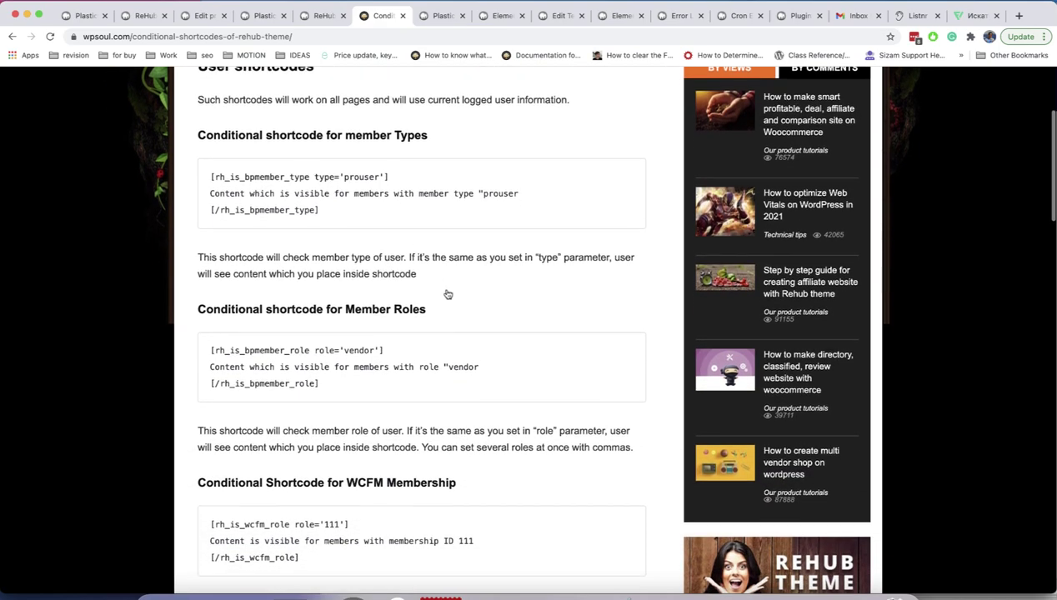
pyautogui.scroll(-6, 448, 293)
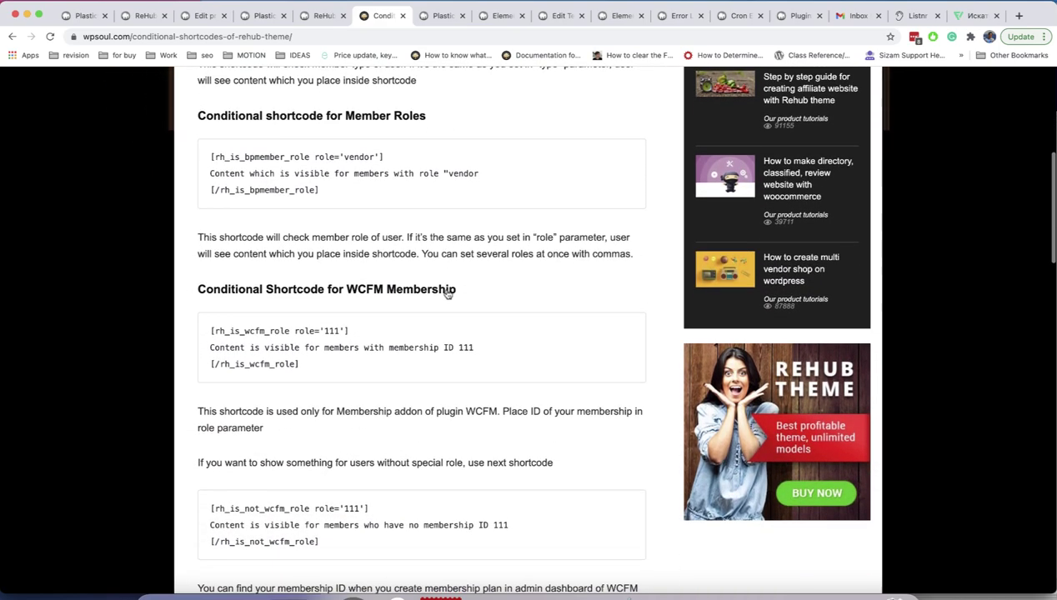
# - Read through the article's conditional shortcodes for membership, logged-in users, vendors, and product, post and blog categories
pyautogui.scroll(-9, 447, 294)
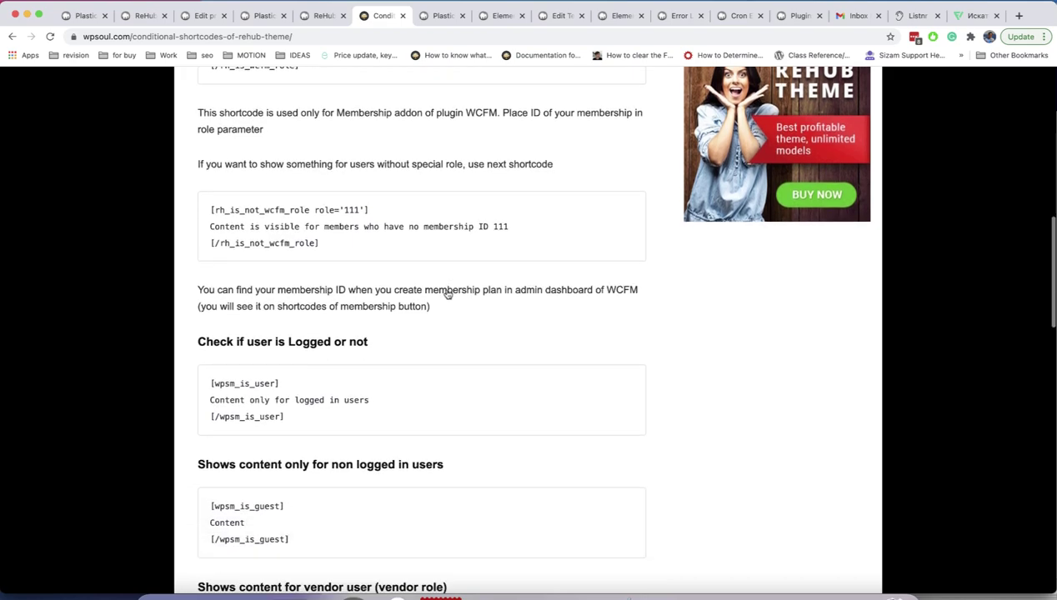
pyautogui.scroll(-5, 448, 294)
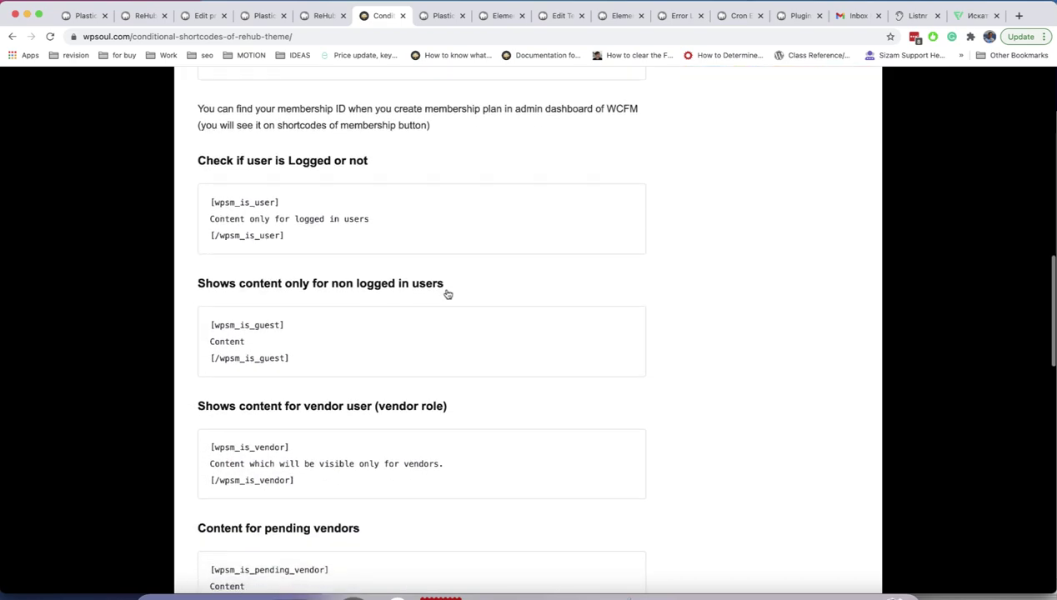
pyautogui.scroll(-9, 448, 294)
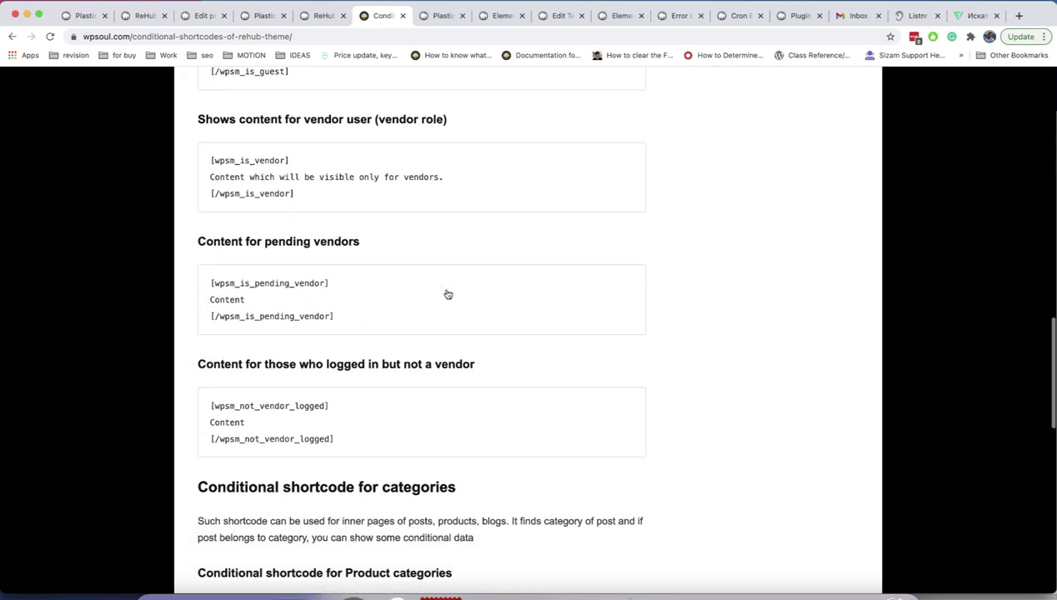
pyautogui.scroll(-10, 447, 293)
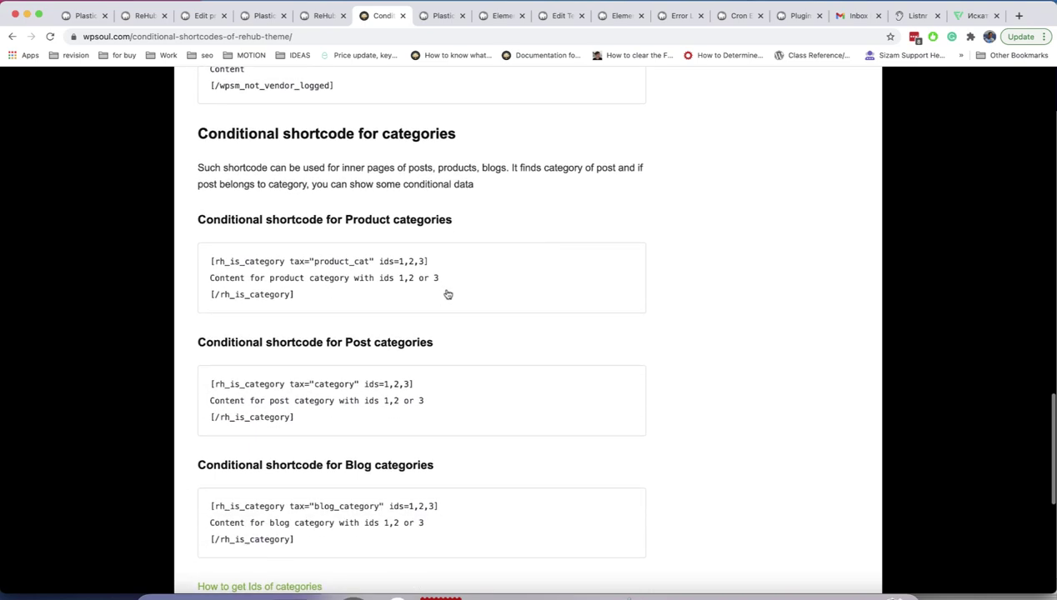
pyautogui.scroll(-2, 448, 294)
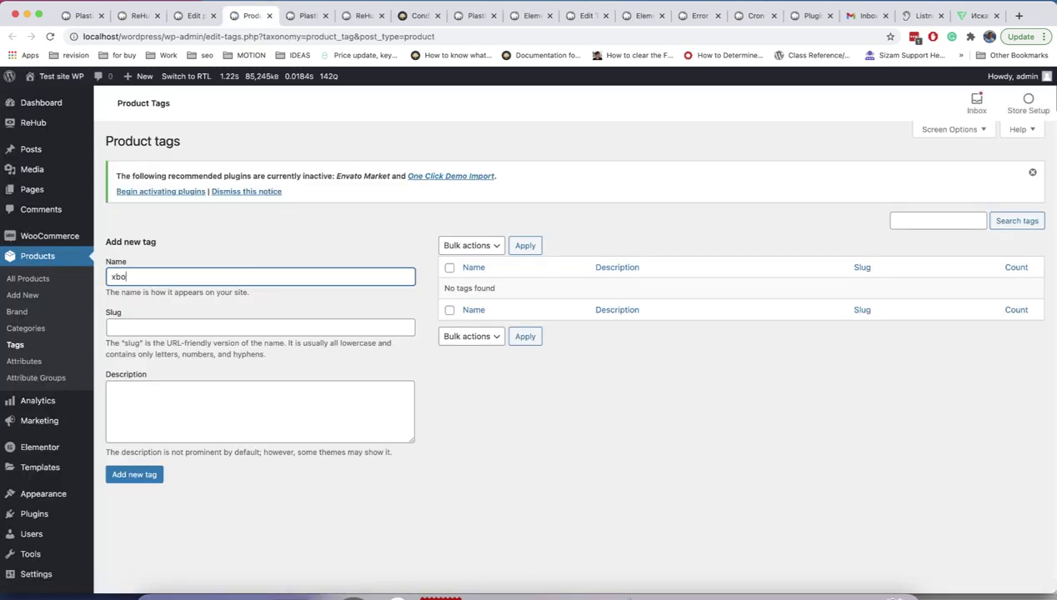
# - Add the product tag "xbox" and open it for editing to look up its taxonomy name and tag ID in the page address
pyautogui.click(133, 475)
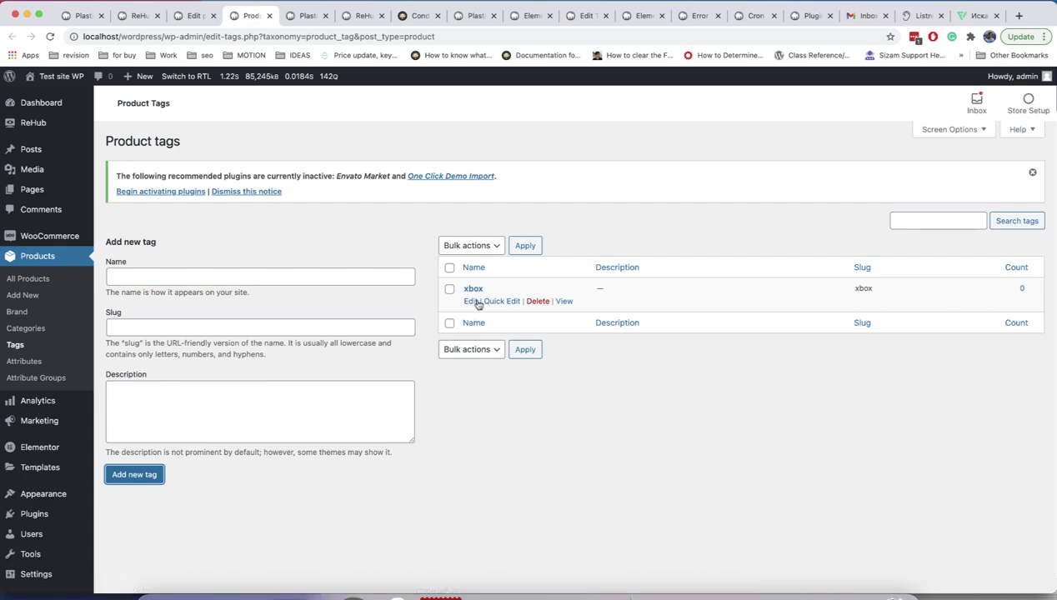
pyautogui.click(474, 303)
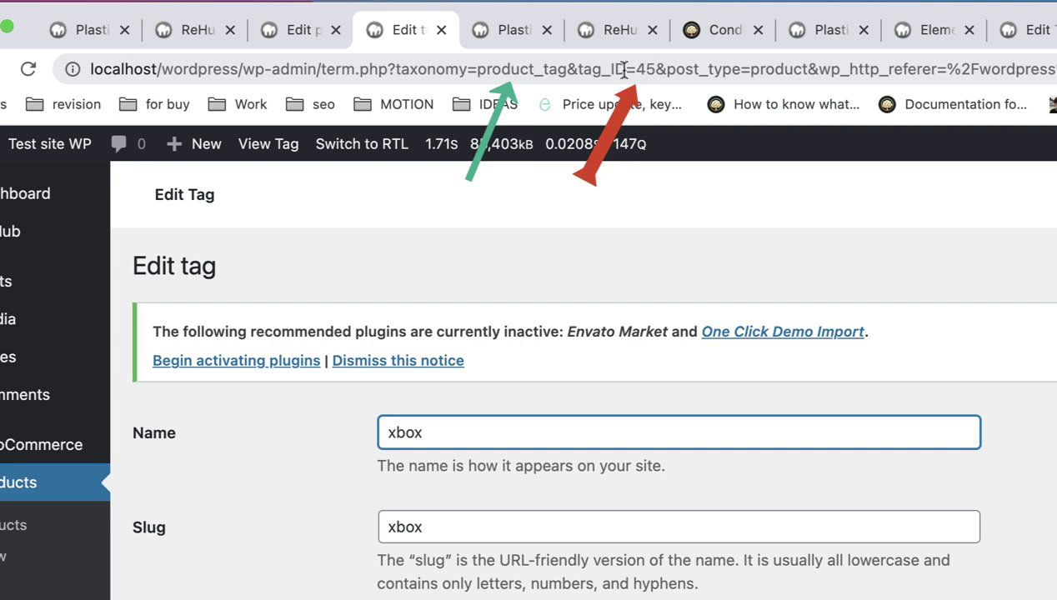
pyautogui.moveTo(568, 68); pyautogui.dragTo(476, 72)
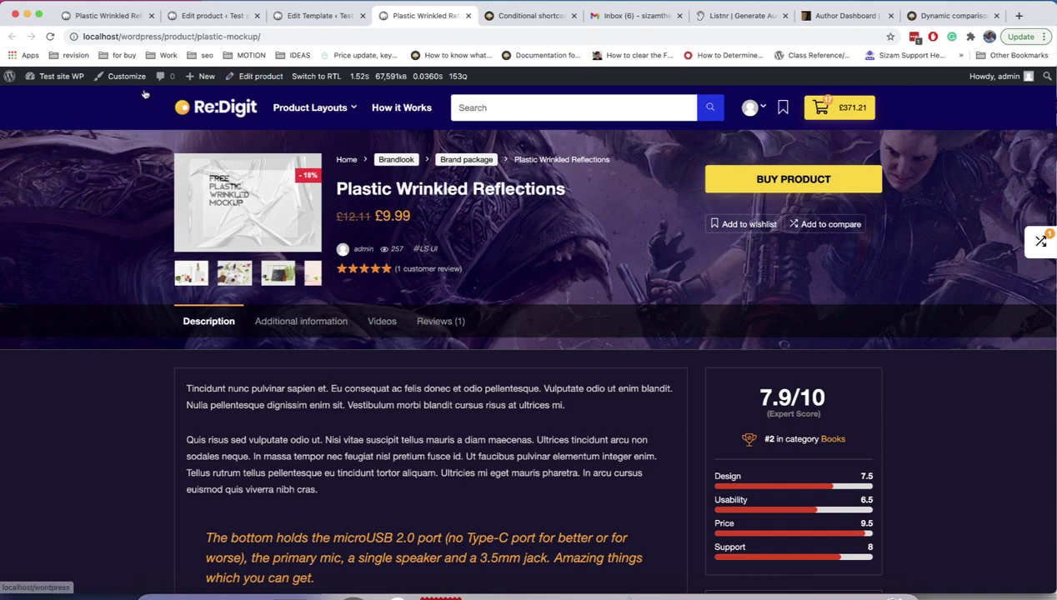
# - Customize the Plastic Wrinkled Reflections product page and open the theme's Woocommerce Custom Areas options
pyautogui.click(134, 80)
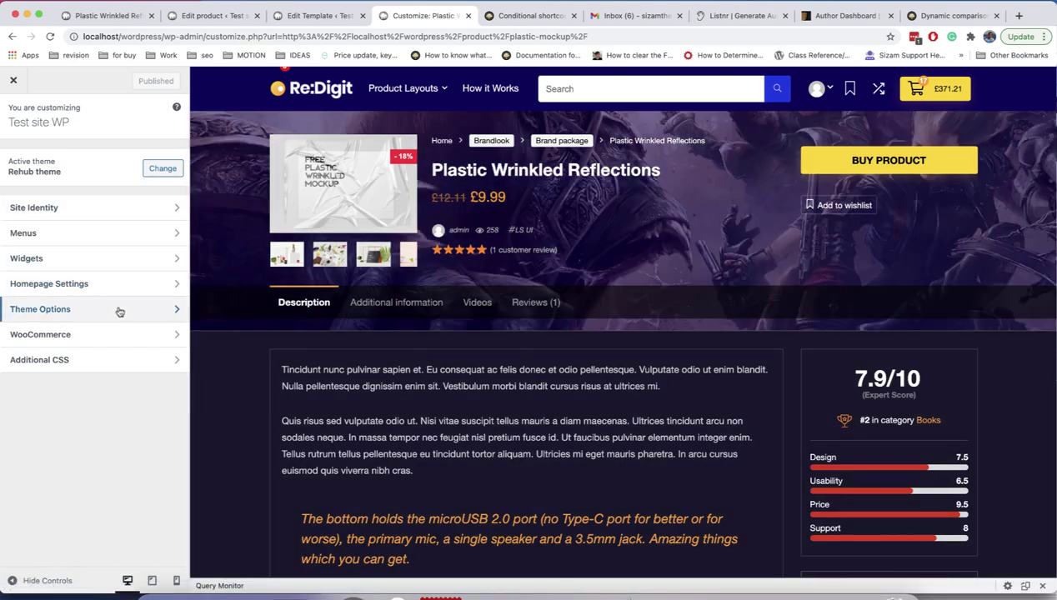
pyautogui.click(139, 310)
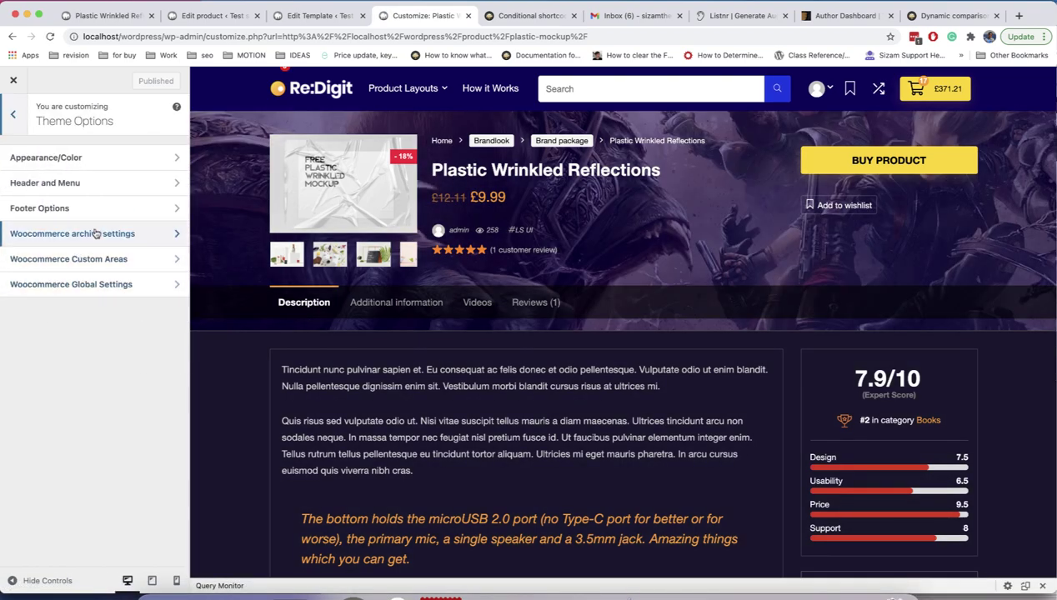
pyautogui.click(118, 261)
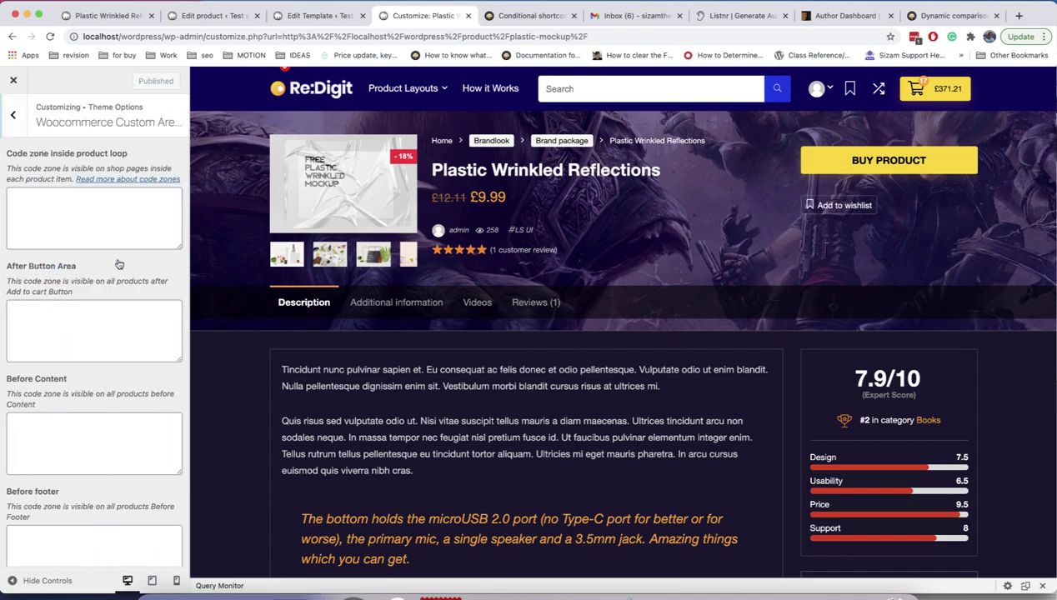
pyautogui.scroll(-3, 64, 226)
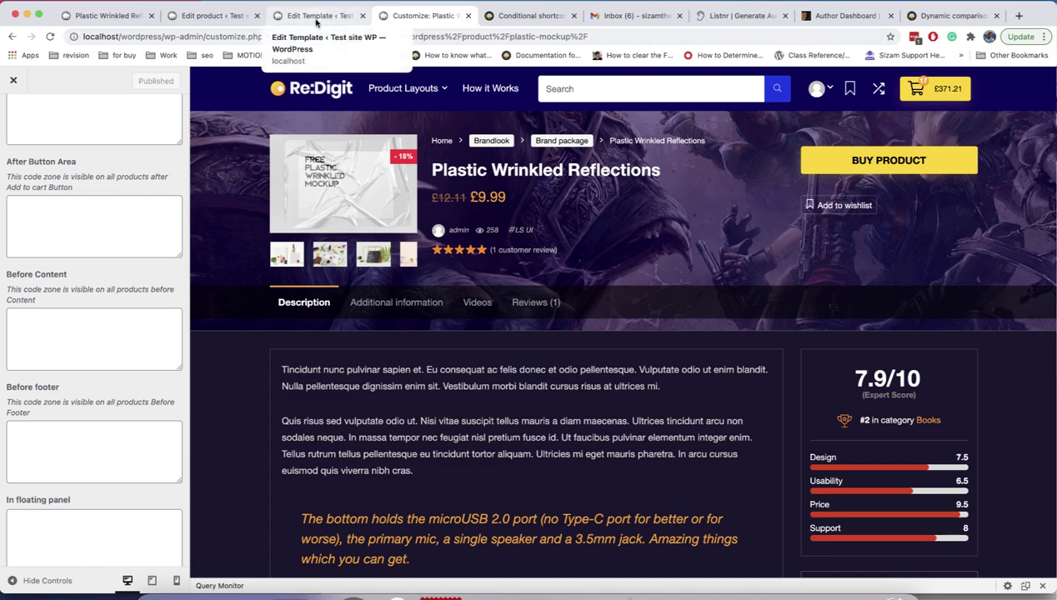
# - Copy the product categories conditional shortcode from the ReHub article into the Before Content code zone
pyautogui.click(505, 16)
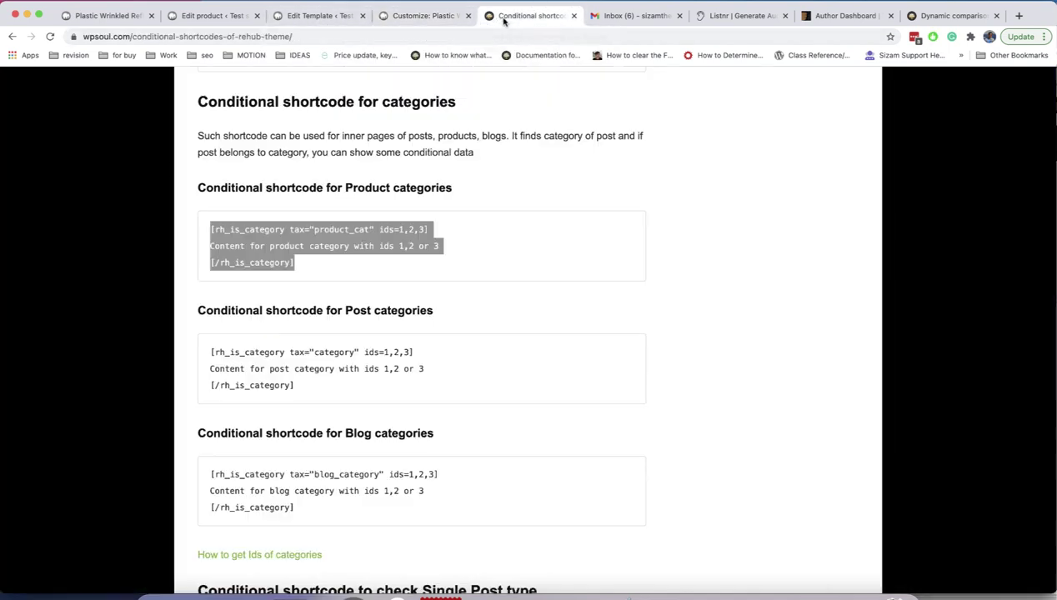
pyautogui.click(466, 223)
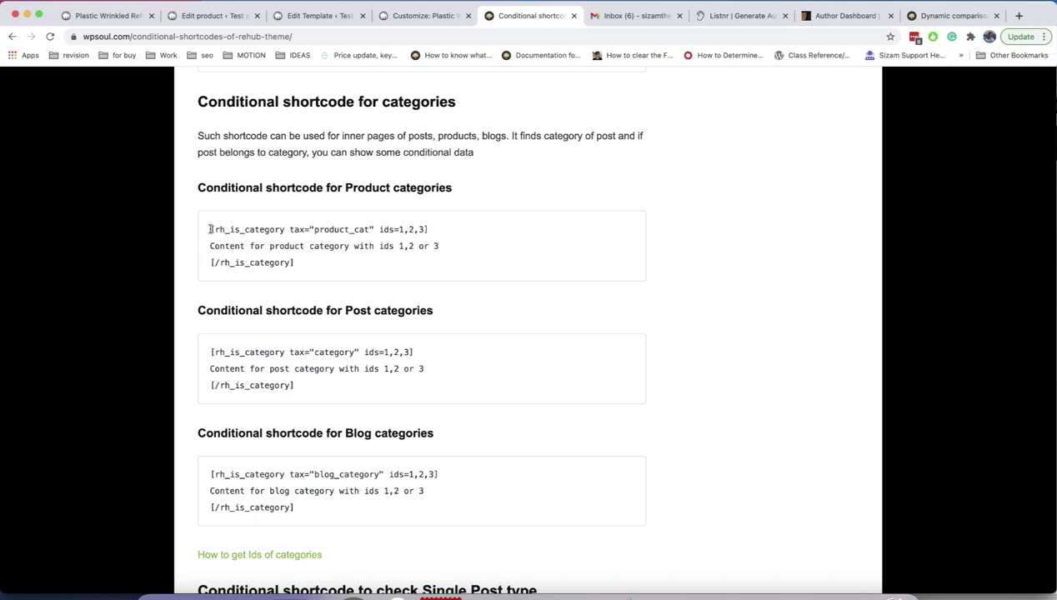
pyautogui.moveTo(210, 229); pyautogui.dragTo(307, 261)
pyautogui.press('super+c')
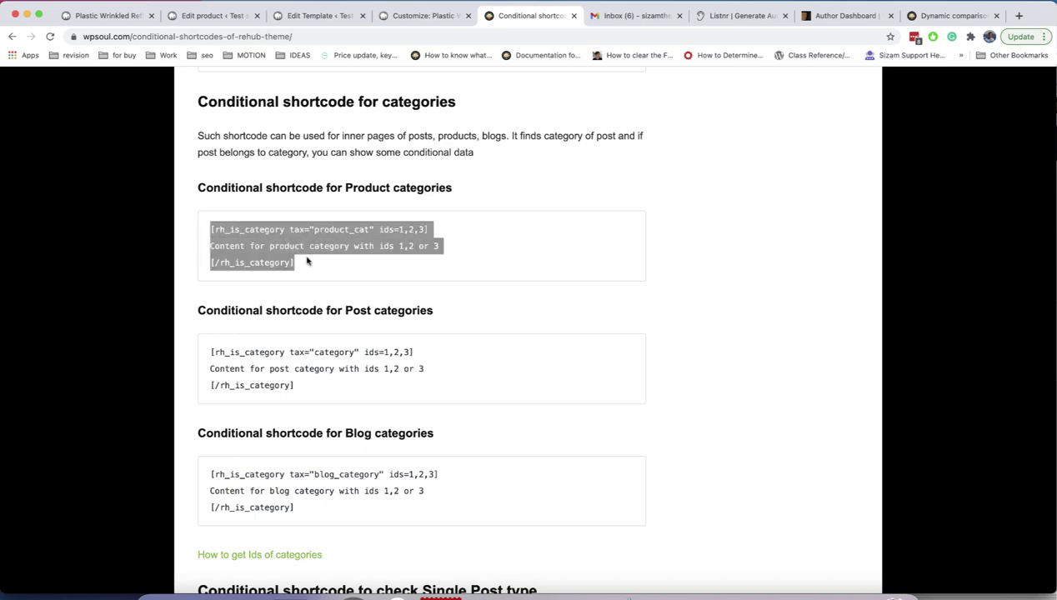
pyautogui.click(421, 17)
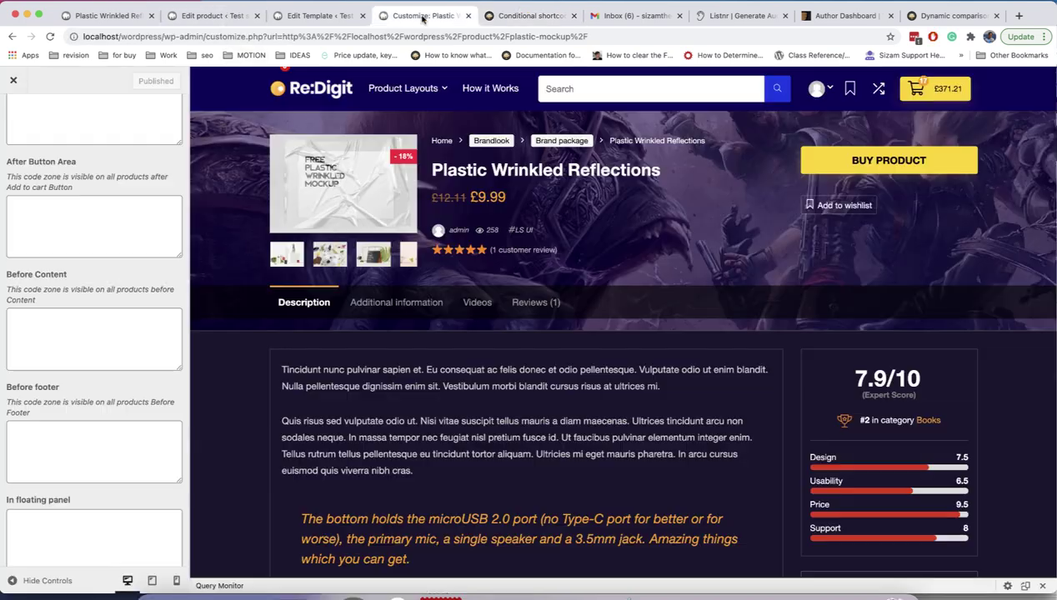
pyautogui.click(77, 215)
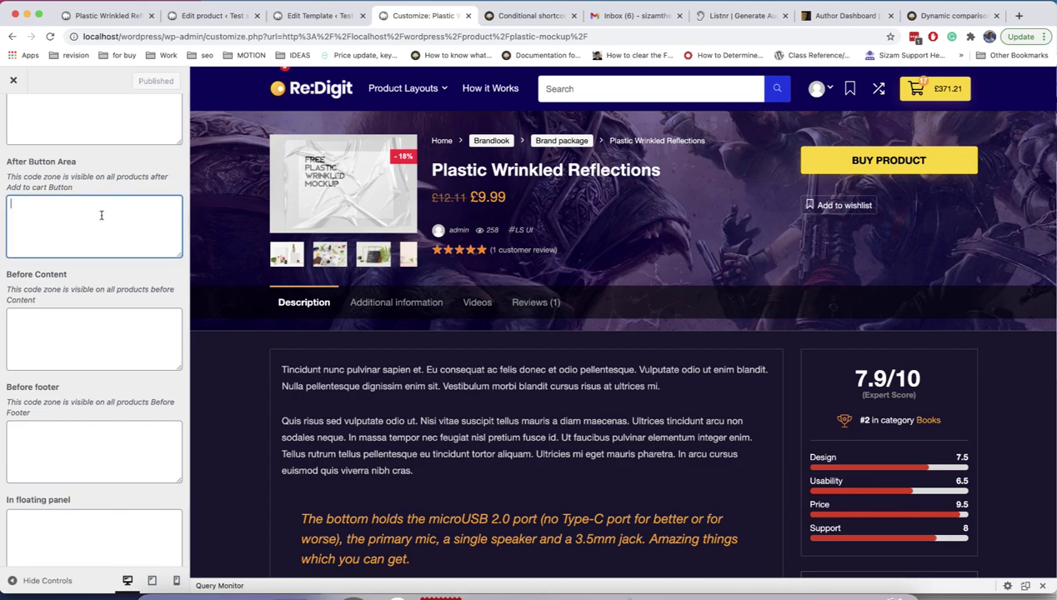
pyautogui.click(49, 312)
pyautogui.press('super+v')
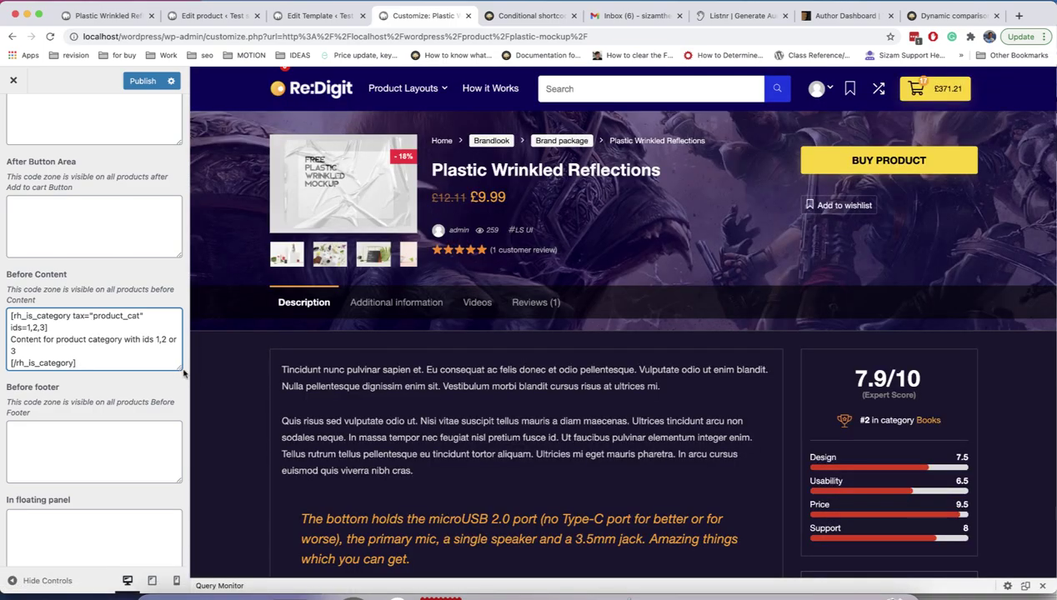
# - Enlarge the Before Content code zone and delete the sample text between the opening and closing rh_is_category shortcodes
pyautogui.moveTo(178, 369); pyautogui.dragTo(179, 433)
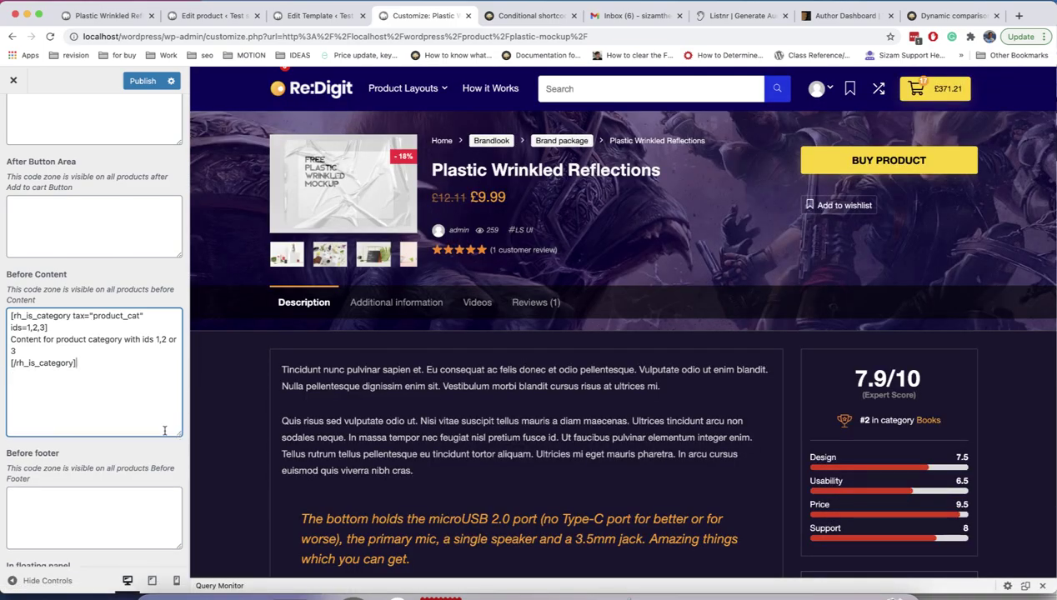
pyautogui.moveTo(46, 349); pyautogui.dragTo(2, 343)
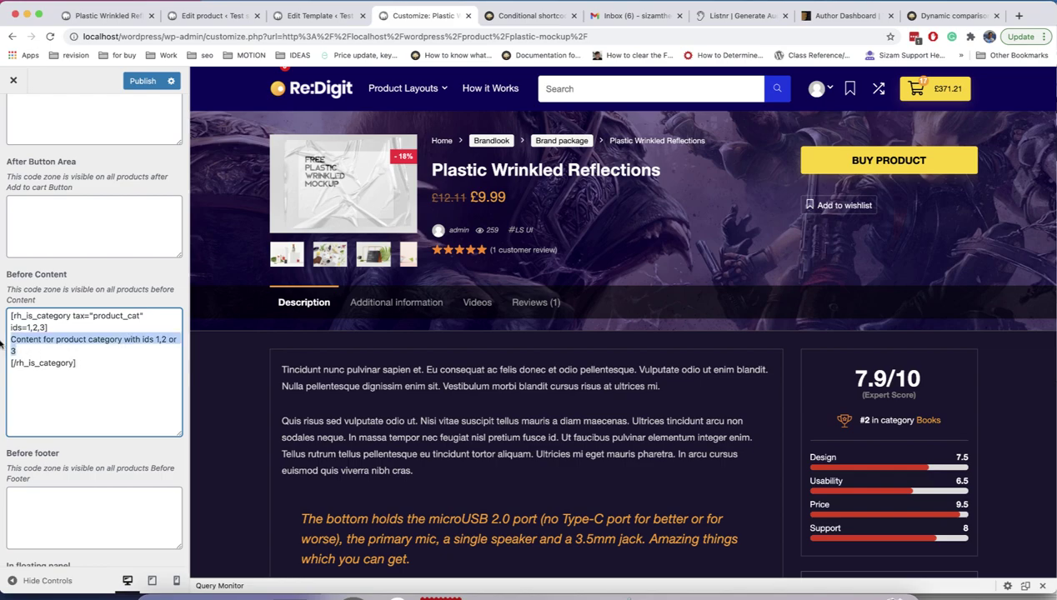
pyautogui.press('BackSpace')
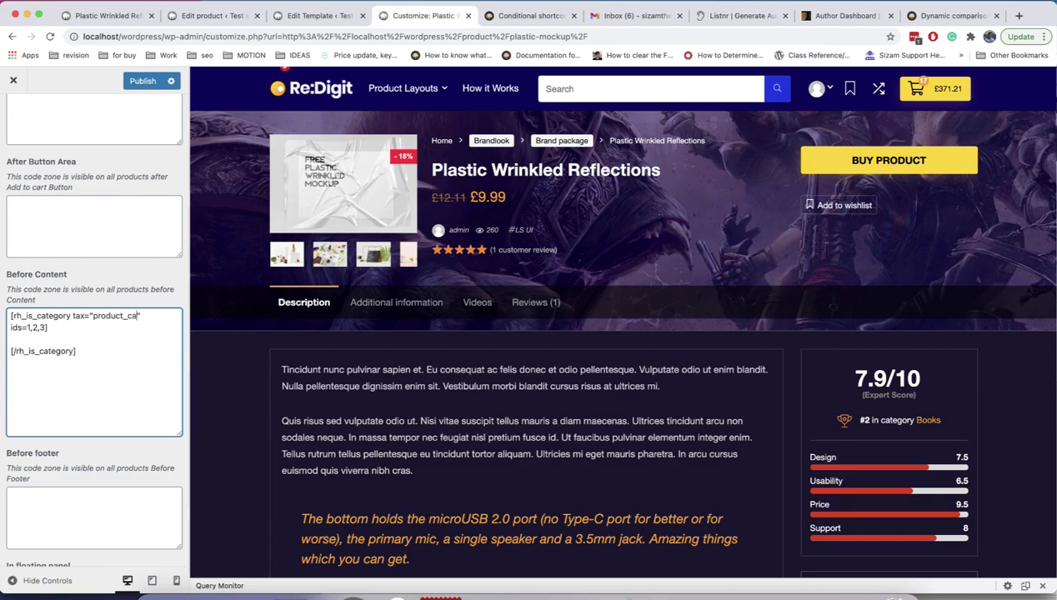
# - Change the conditional shortcode's tax parameter to "product_tag" and its ids parameter to 45
pyautogui.press('BackSpace')
pyautogui.press('BackSpace')
pyautogui.write('tag')
pyautogui.press('BackSpace')
pyautogui.press('BackSpace')
pyautogui.press('BackSpace')
pyautogui.press('BackSpace')
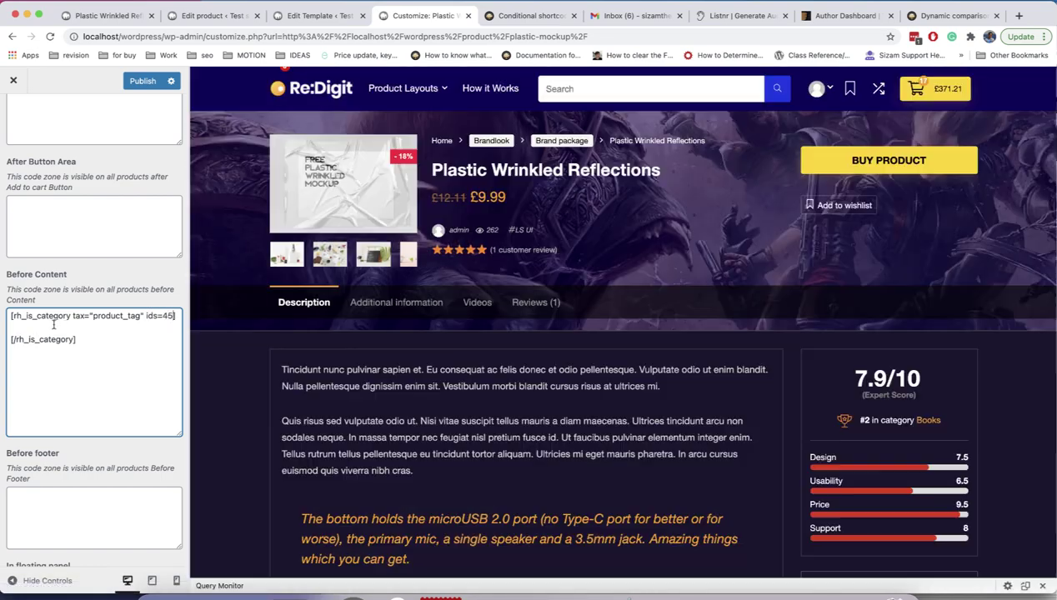
# - Copy the digi template's auto render shortcode, [RH_ELEMENTOR id="829" ajax=1 render=1 height=100px], between the rh_is_category shortcodes in Before Content
pyautogui.click(54, 326)
pyautogui.click(317, 15)
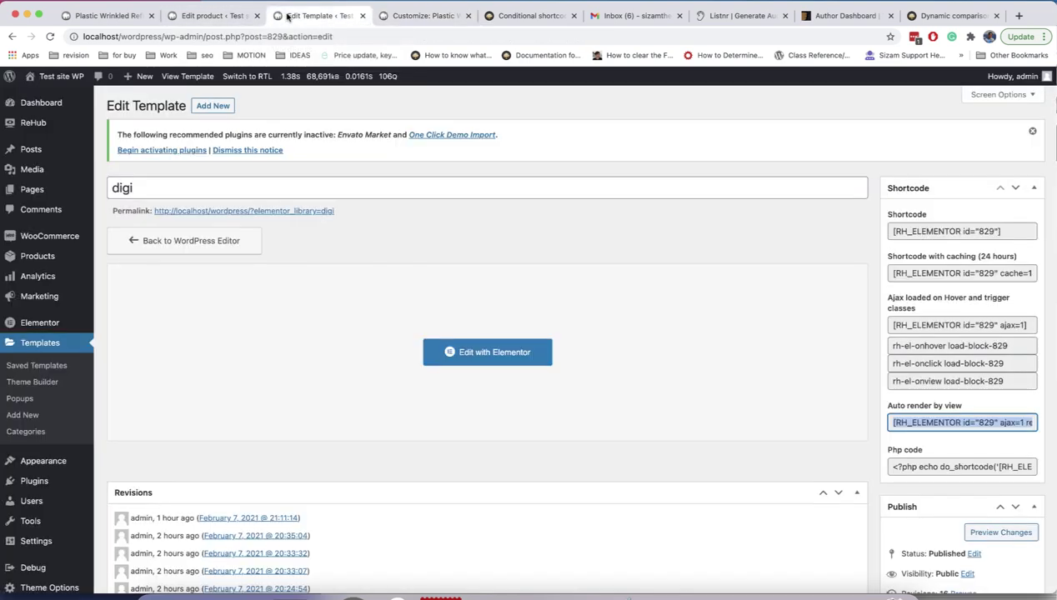
pyautogui.click(972, 423)
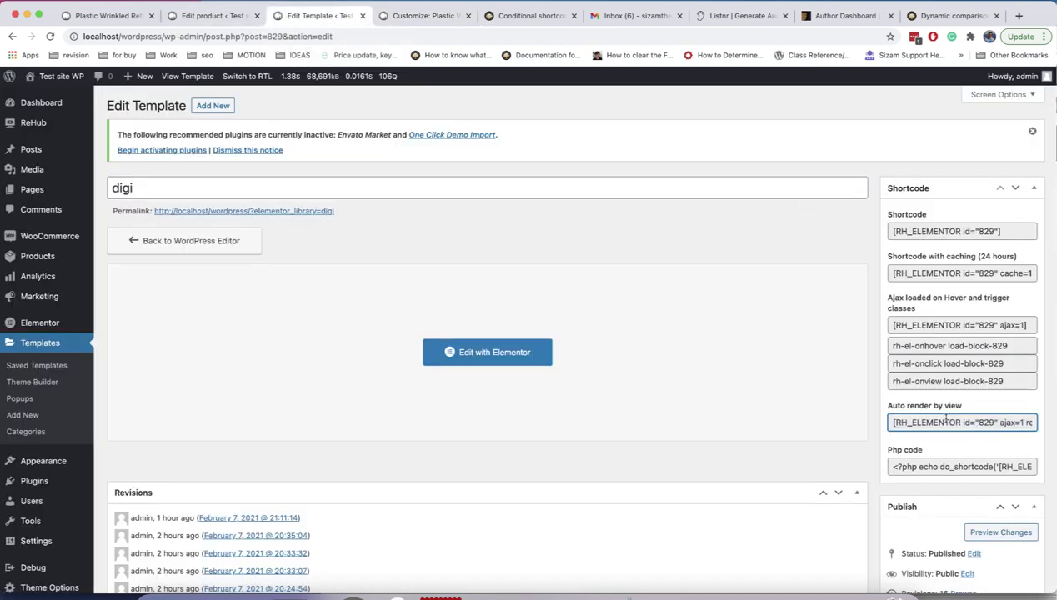
pyautogui.click(947, 421)
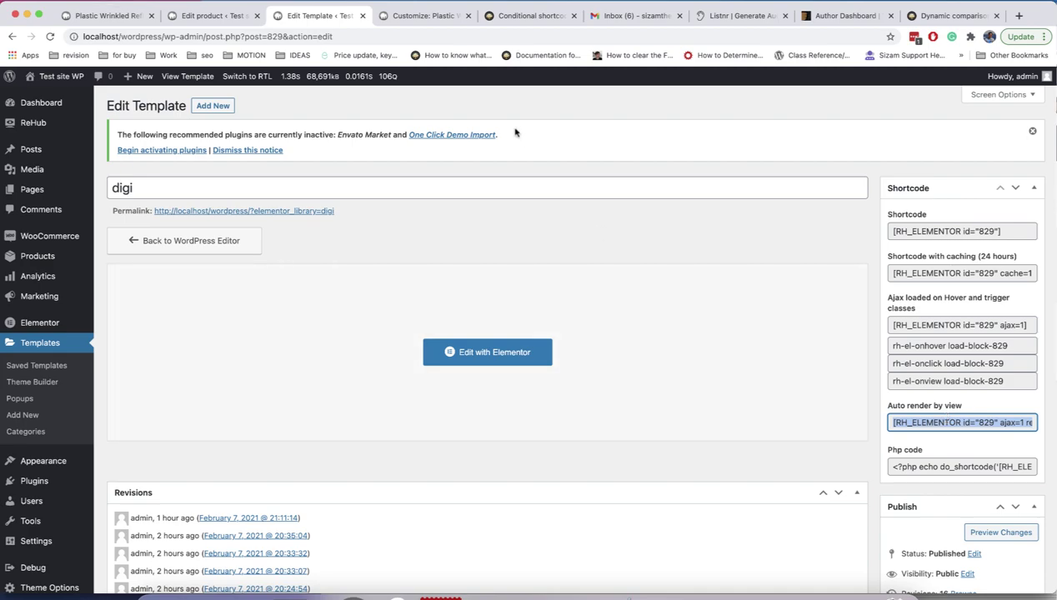
pyautogui.click(409, 22)
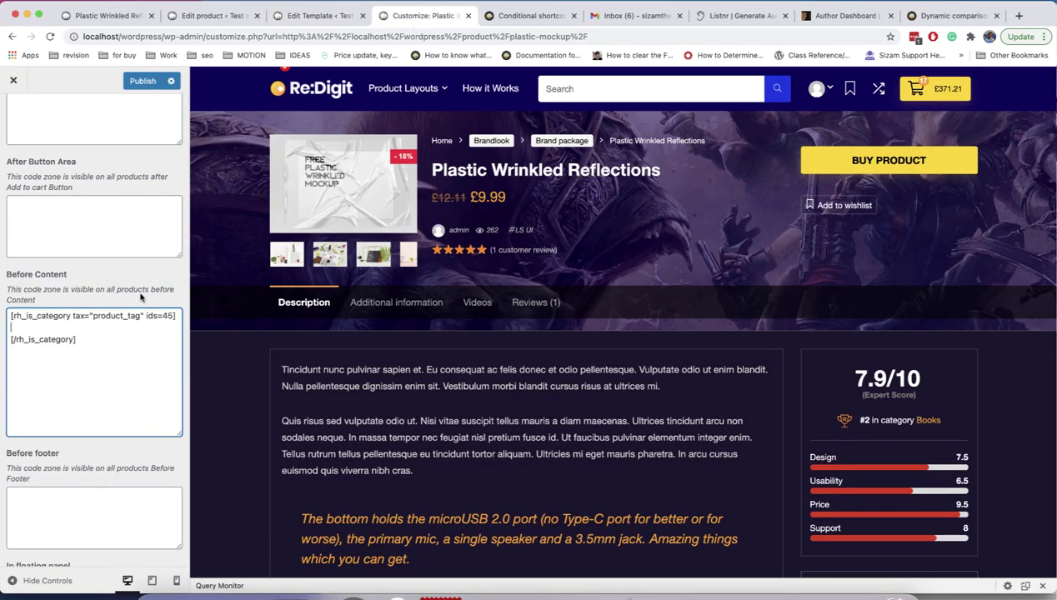
pyautogui.click(54, 328)
pyautogui.write('[RH_ELEMENTOR id="829" ajax=1 render=1 height=100px]')
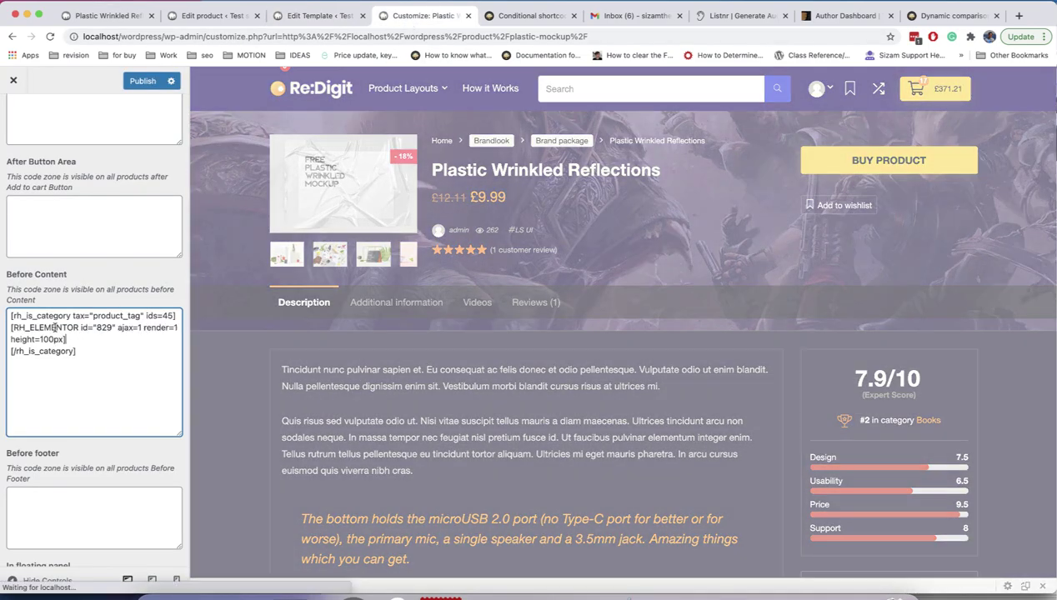